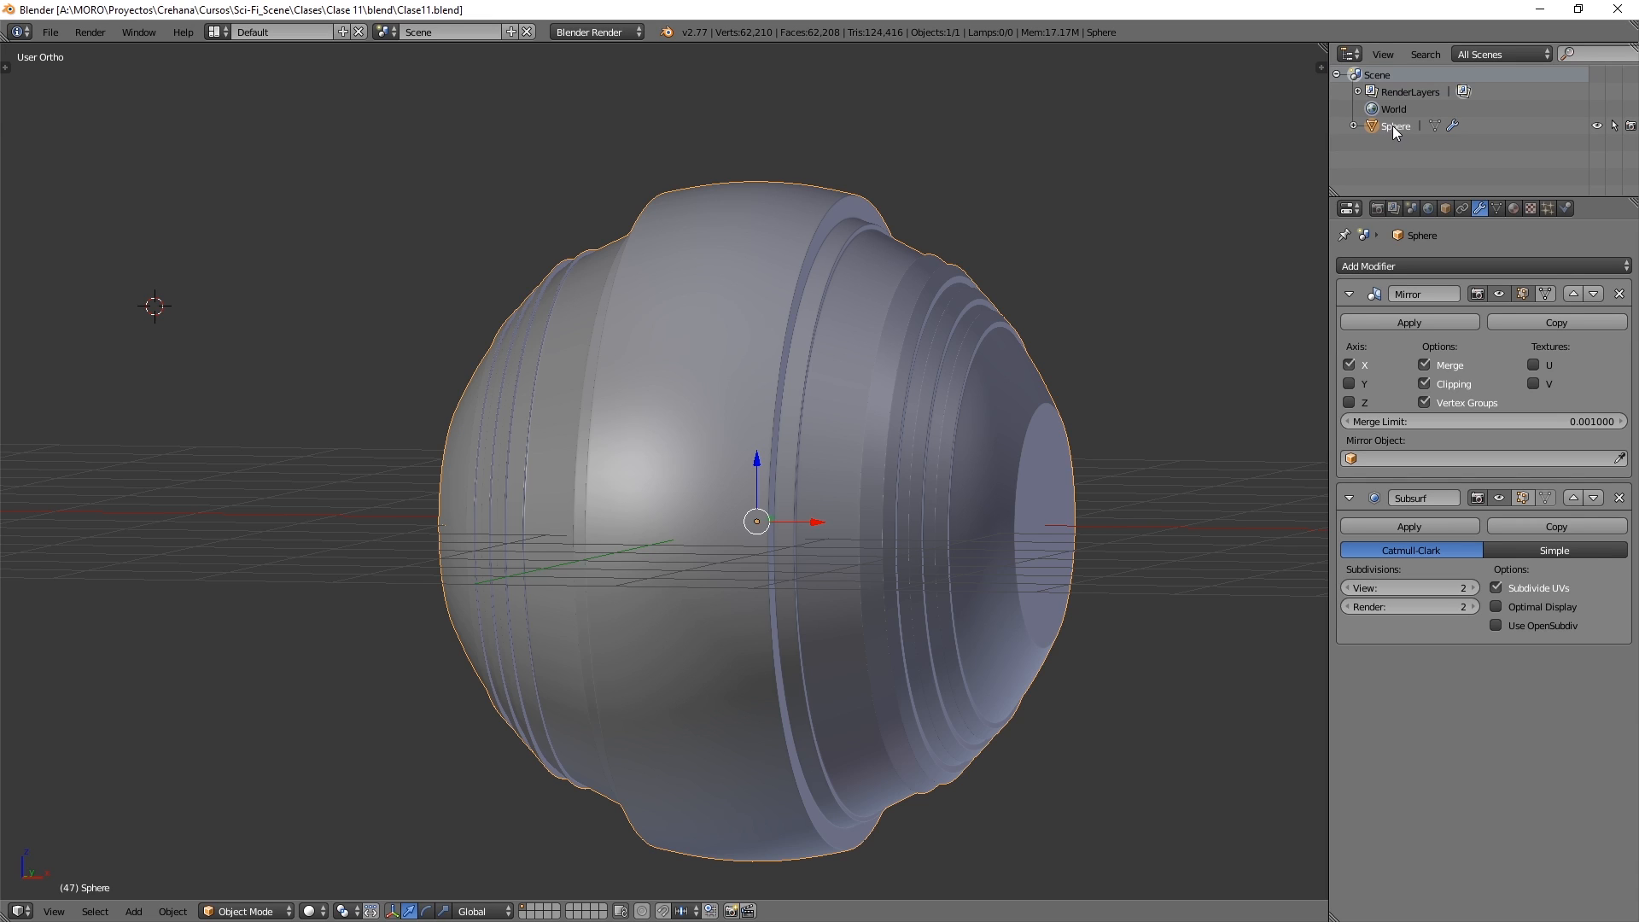
- Rename the Sphere object as Drone_Fuselaje
{"action": "double_click", "coordinate": [1392, 126]}
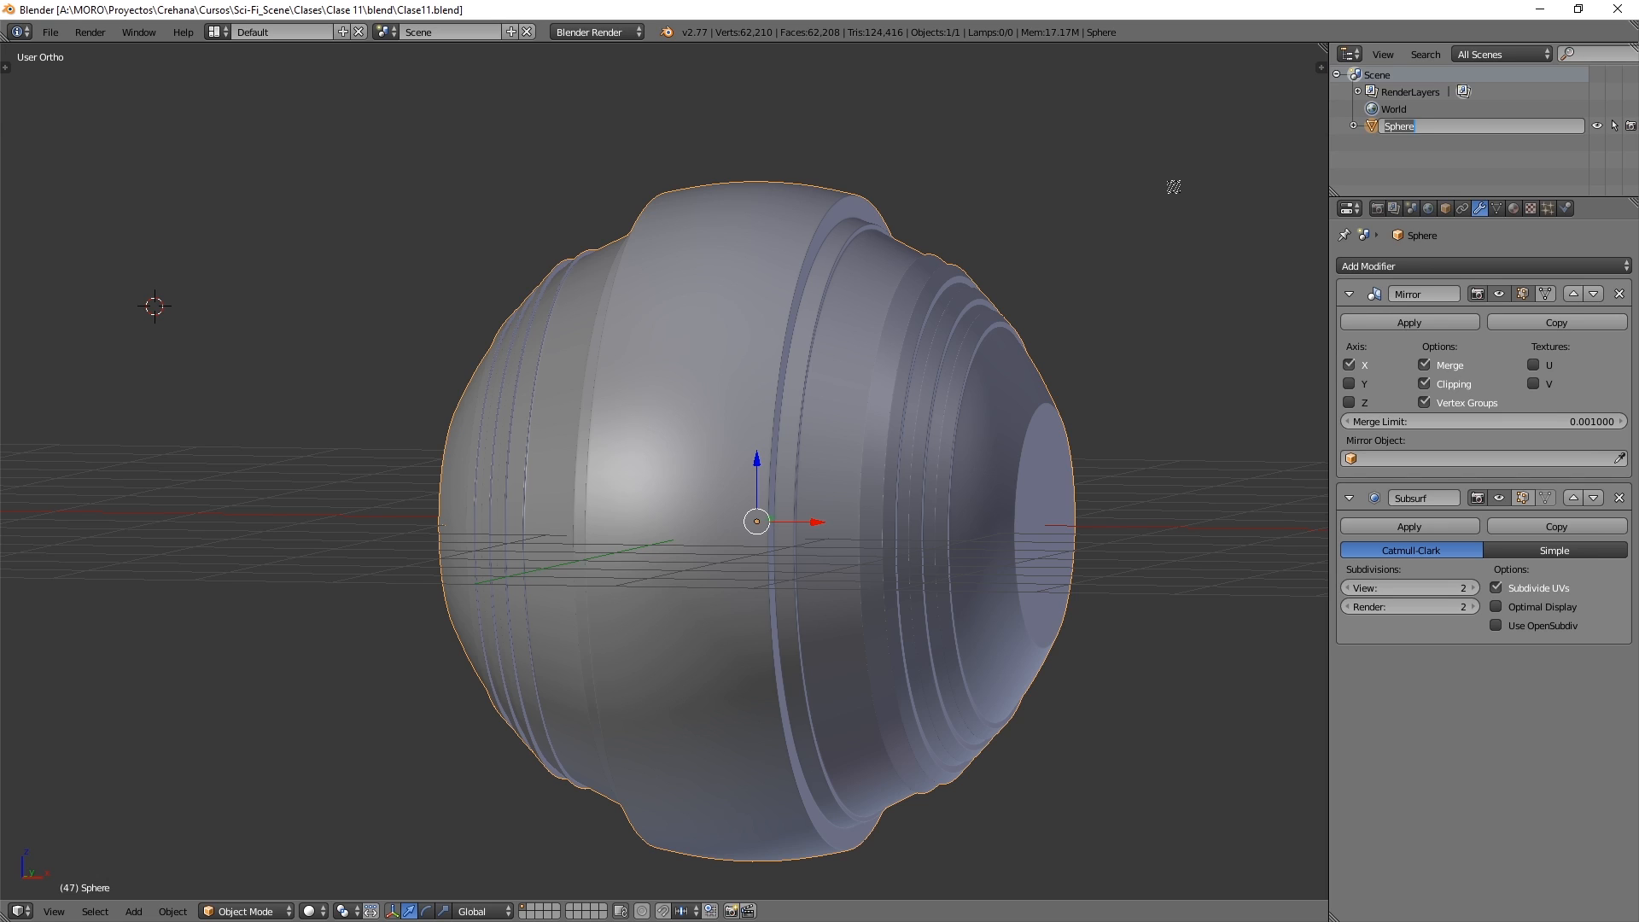
{"action": "type", "text": "Drone_Fuselaje"}
{"action": "key", "text": "Return"}
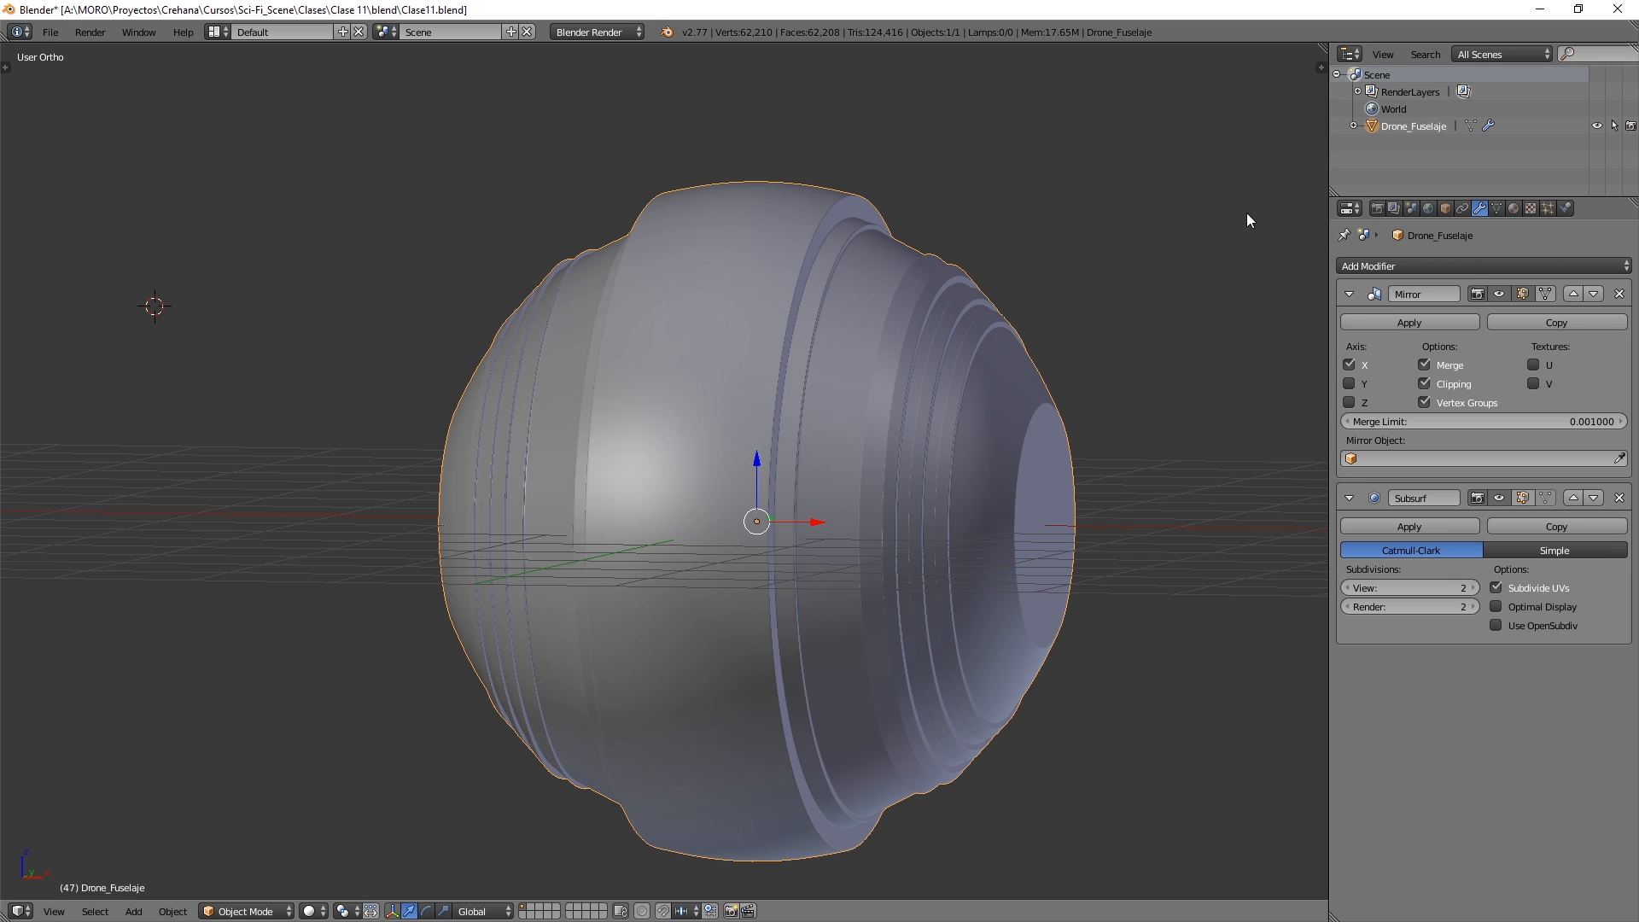
- Compare the fuselage mesh's flat side cap with the side attachment in the front reference image, outlining that attachment with annotation strokes
{"action": "middle_click_drag", "start_coordinate": [766, 410], "coordinate": [665, 493]}
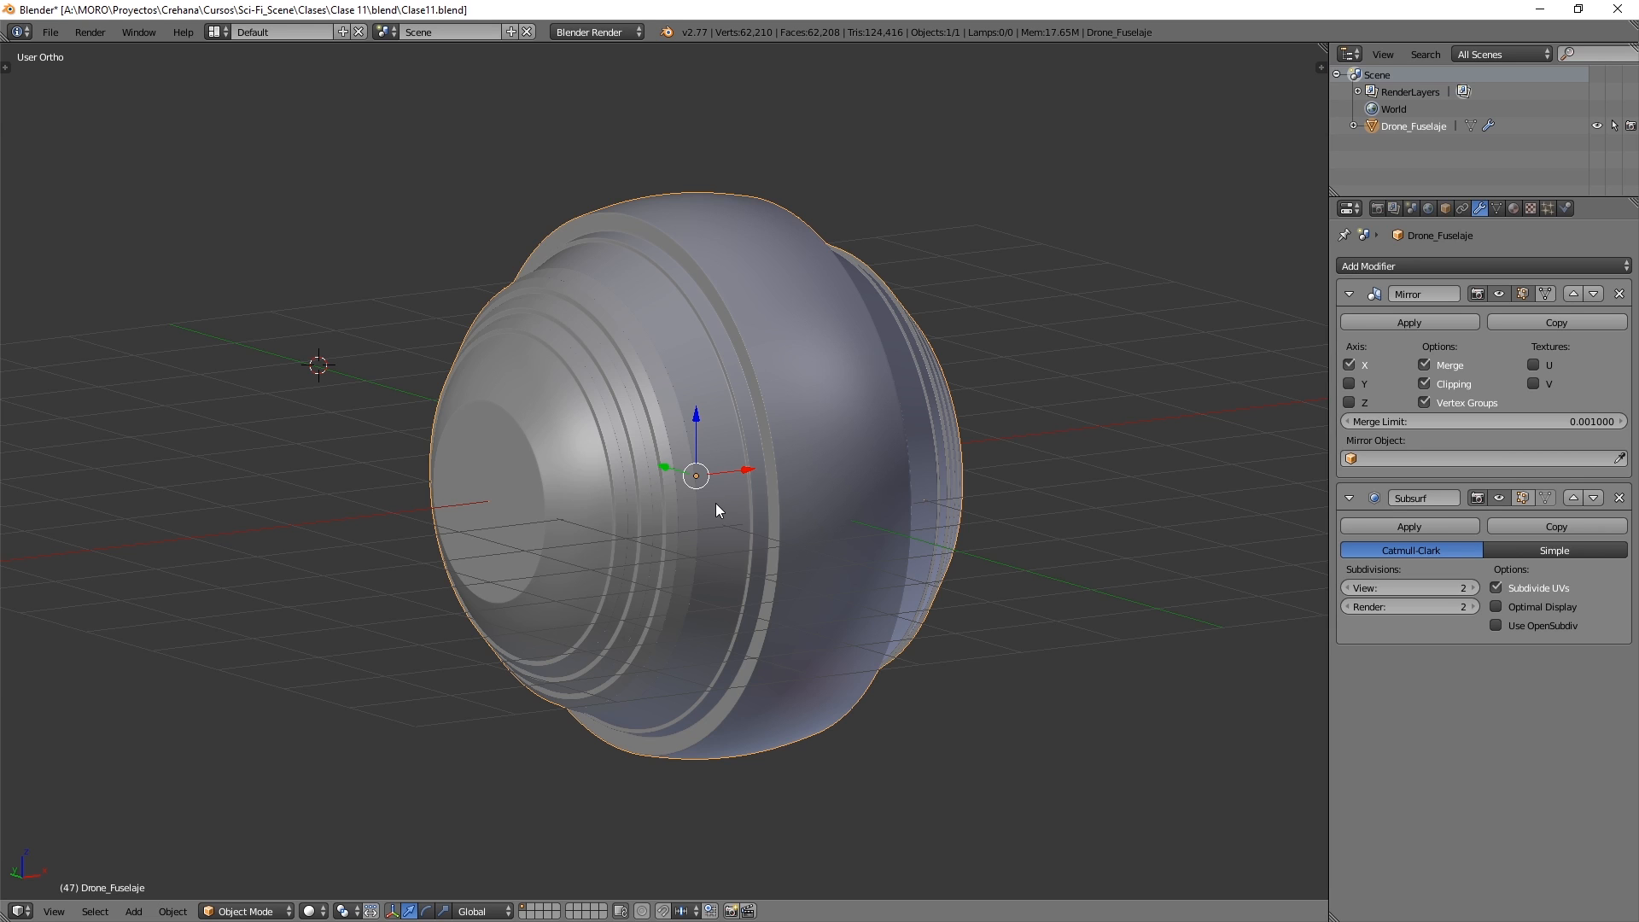
{"action": "key", "text": "Tab"}
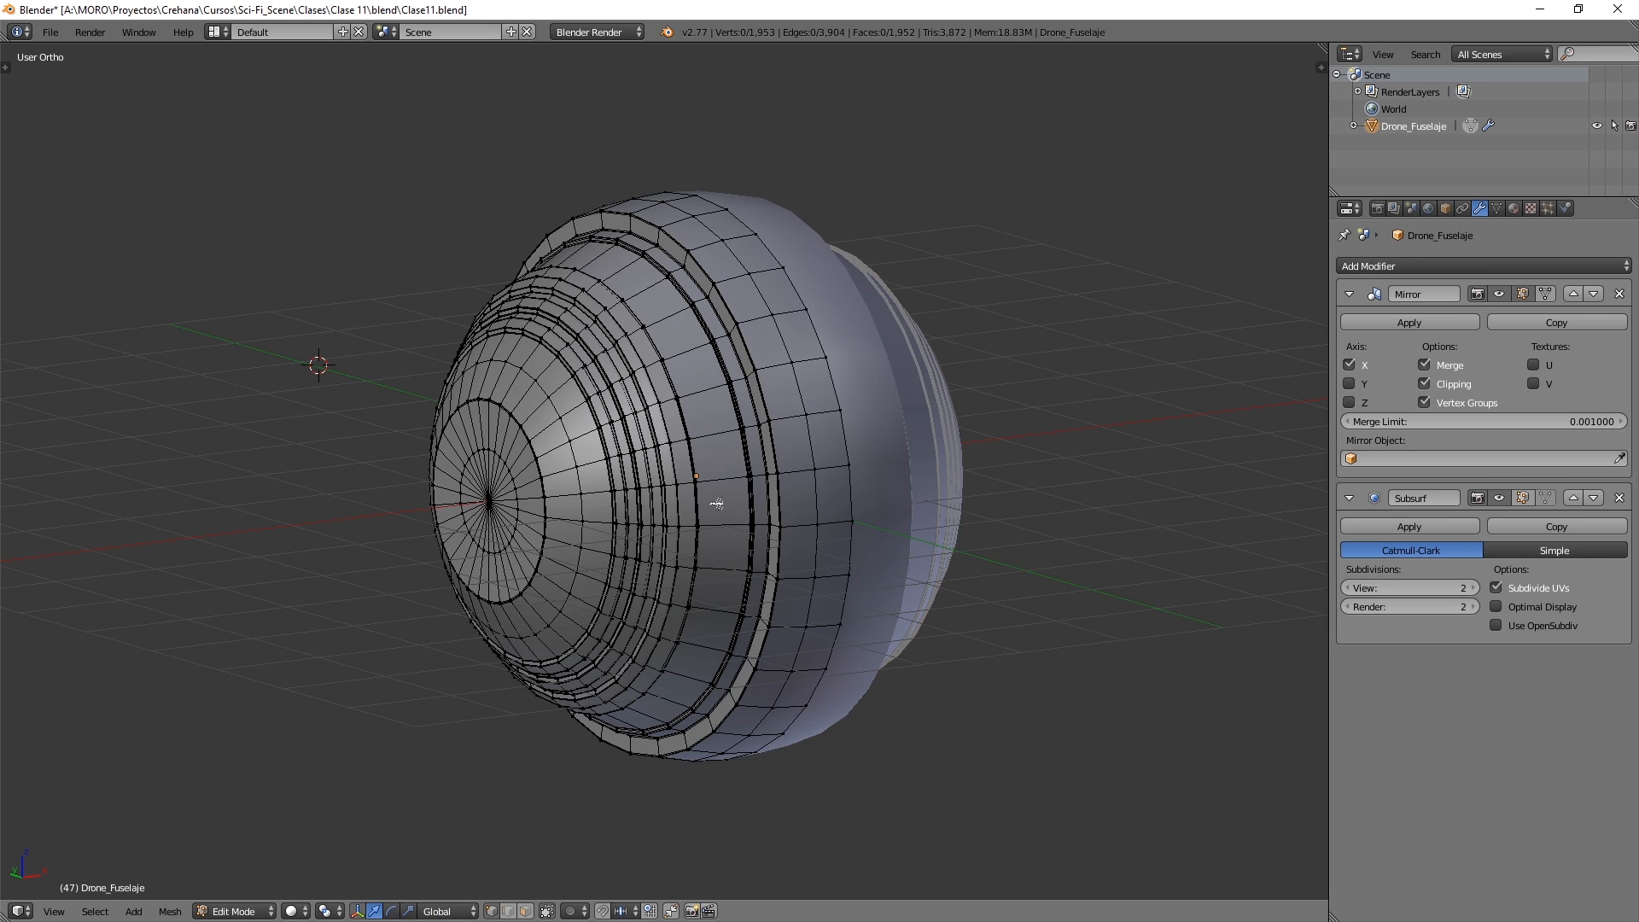
{"action": "middle_click_drag", "start_coordinate": [658, 451], "coordinate": [691, 507], "text": "shift"}
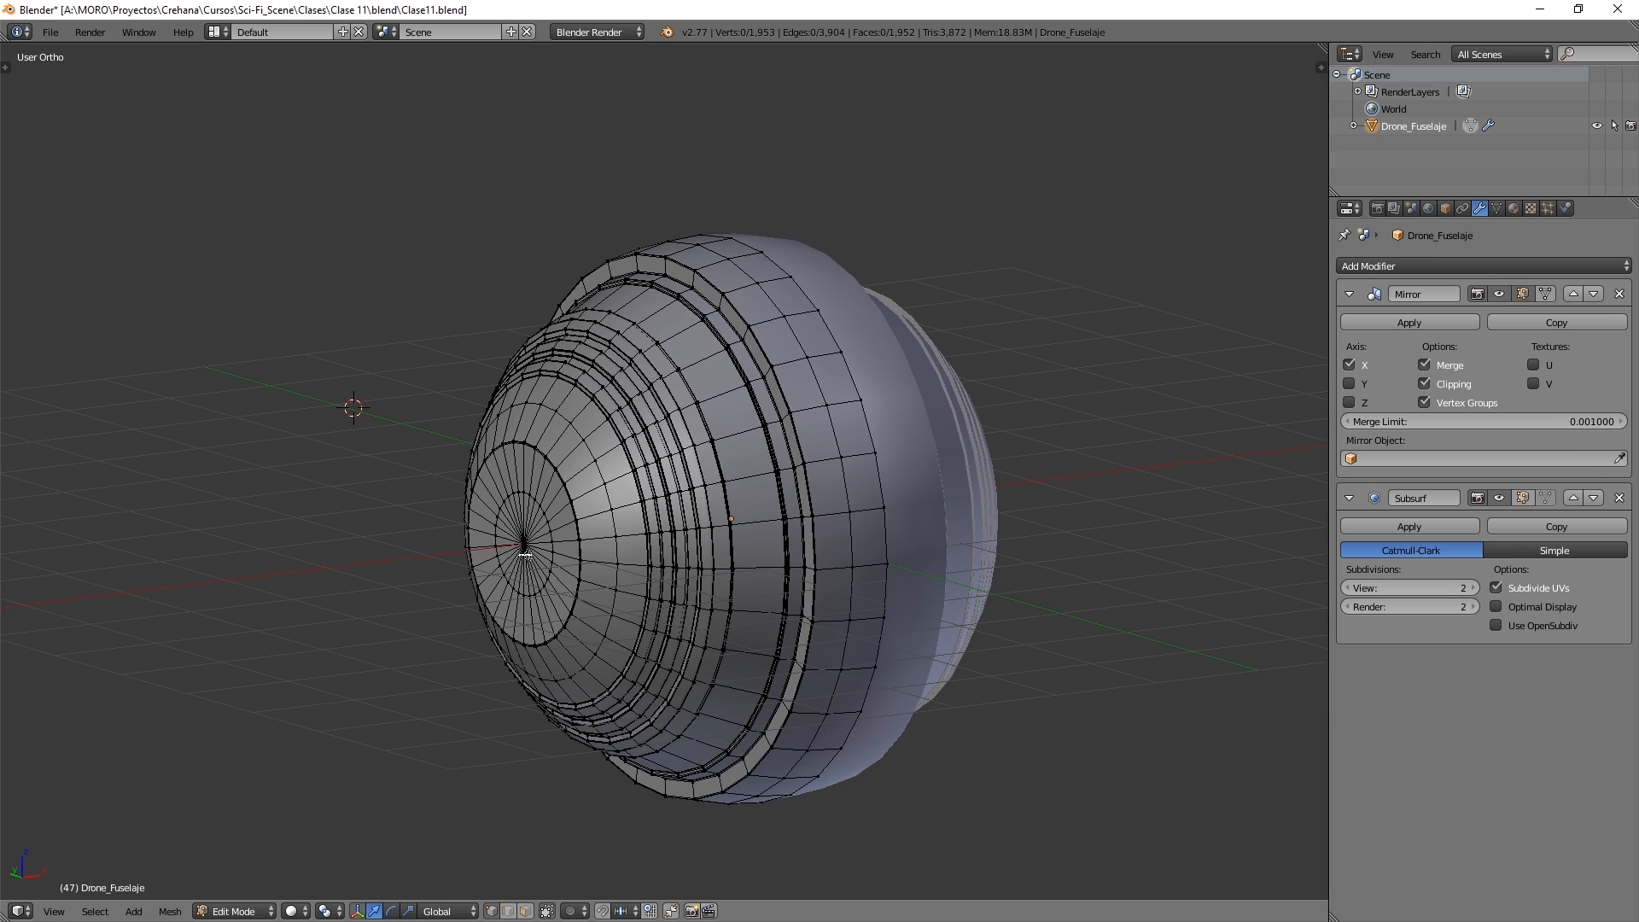
{"action": "scroll", "coordinate": [520, 550], "scroll_direction": "up", "scroll_amount": 4}
{"action": "middle_click_drag", "start_coordinate": [381, 658], "coordinate": [605, 502], "text": "shift"}
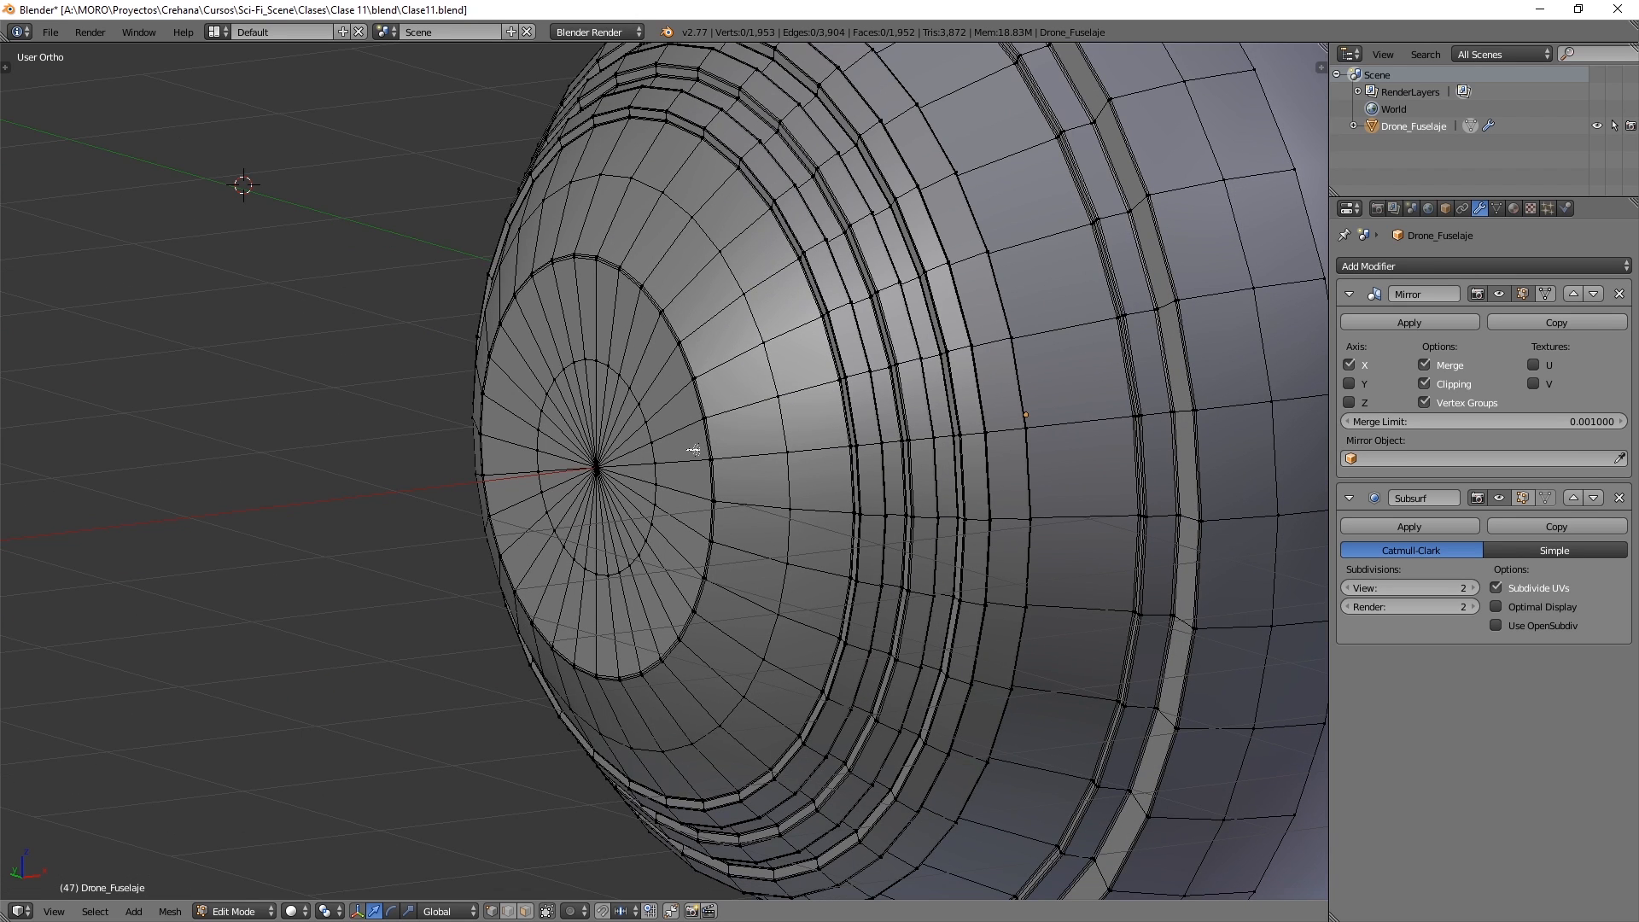
{"action": "right_click", "coordinate": [597, 467]}
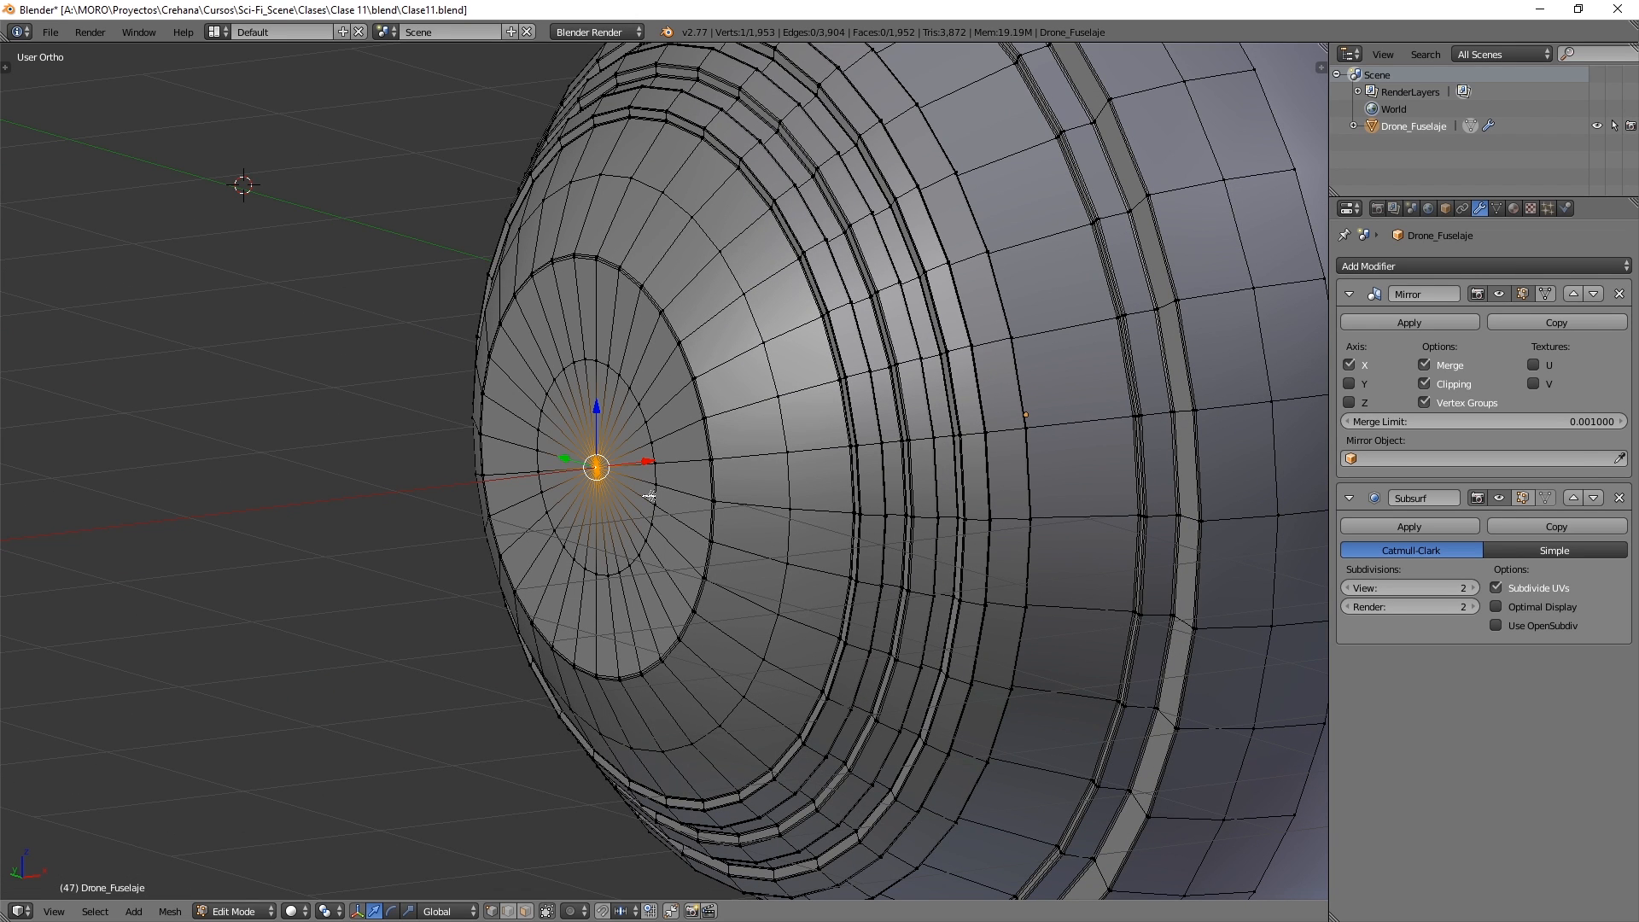
{"action": "key", "text": "KP_1"}
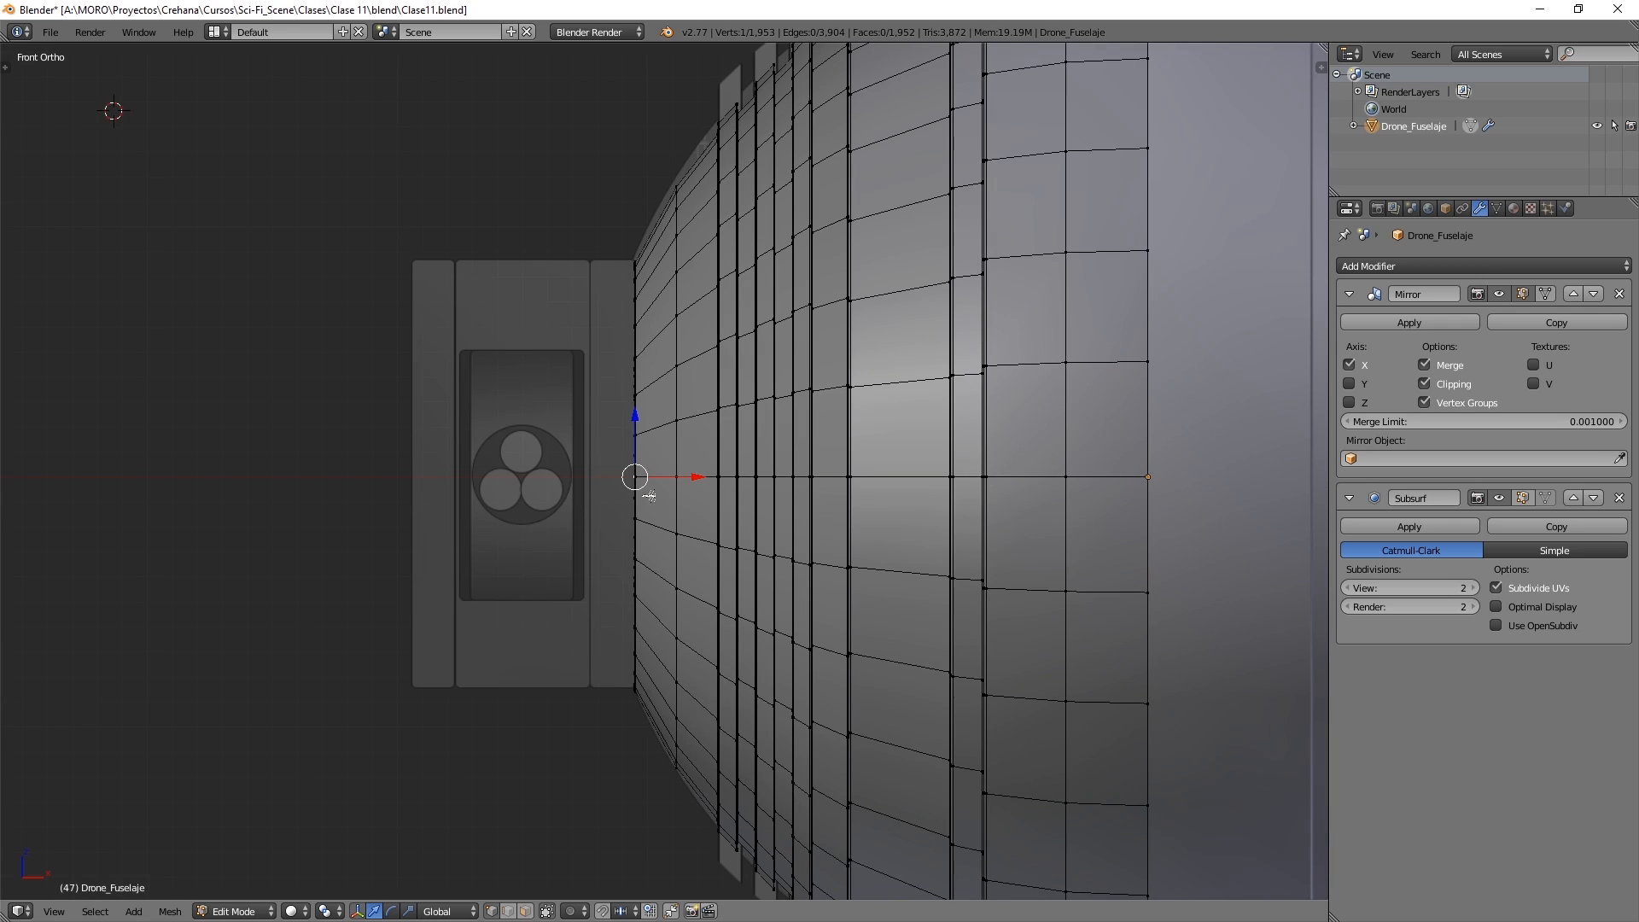
{"action": "mouse_move", "coordinate": [632, 259]}
{"action": "left_mouse_down"}
{"action": "mouse_move", "coordinate": [427, 276]}
{"action": "mouse_move", "coordinate": [396, 718]}
{"action": "left_mouse_up"}
{"action": "mouse_move", "coordinate": [400, 685]}
{"action": "left_mouse_down"}
{"action": "mouse_move", "coordinate": [532, 710]}
{"action": "mouse_move", "coordinate": [710, 695]}
{"action": "left_mouse_up"}
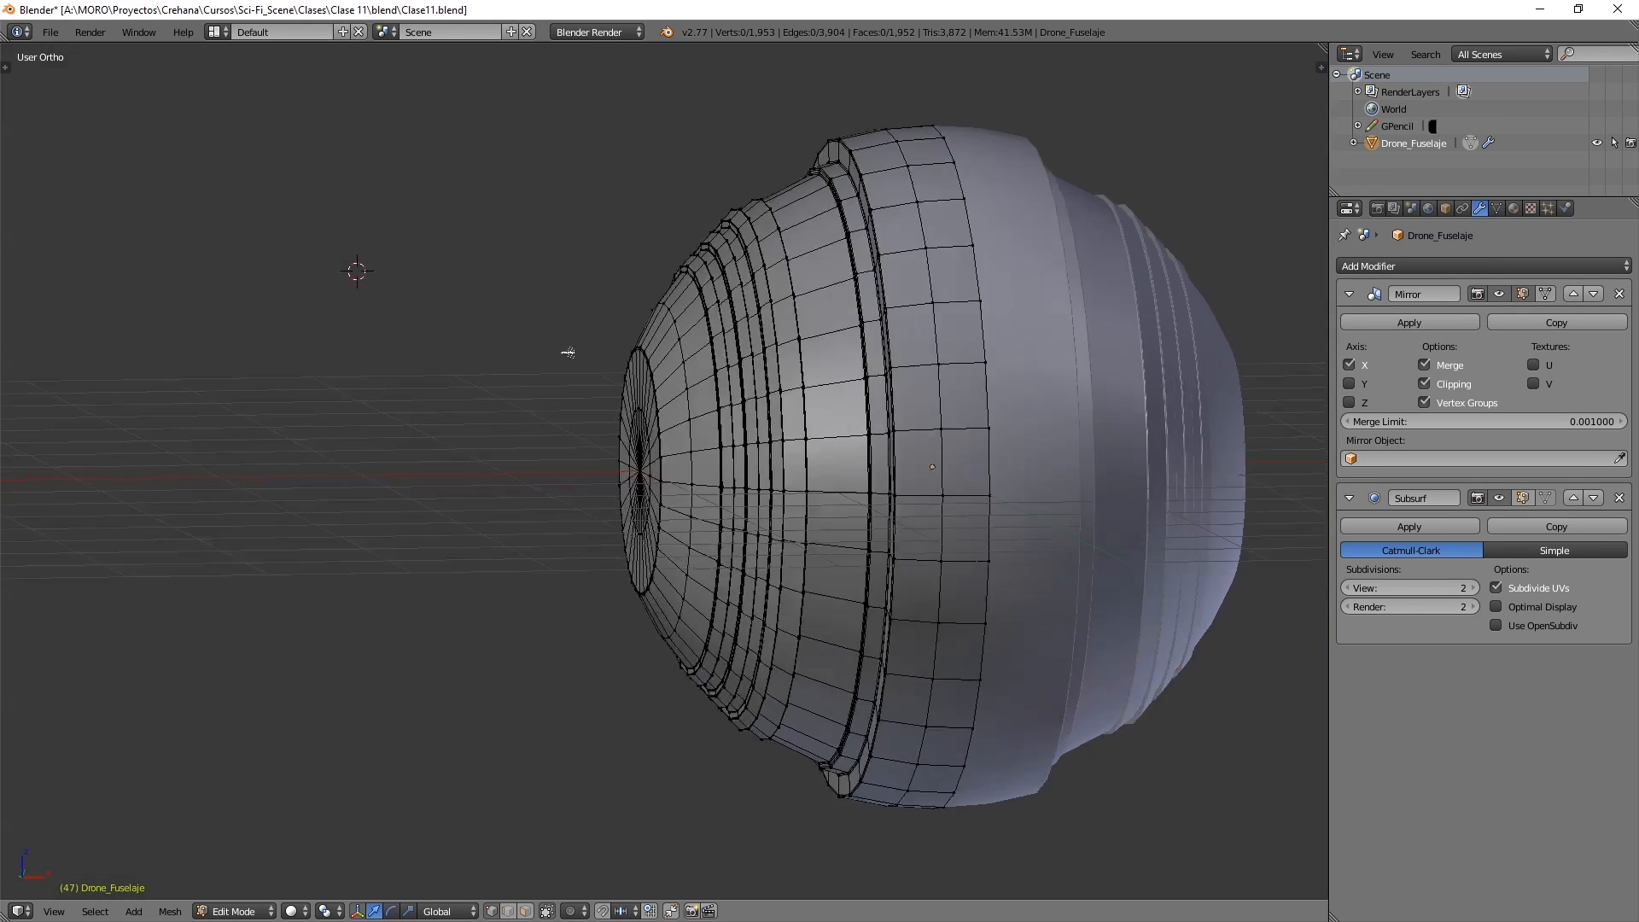
- Select all faces of the fuselage's flat side cap by growing the selection from its centre vertex to the cap's outer ring
{"action": "mouse_move", "coordinate": [567, 351]}
{"action": "middle_mouse_down"}
{"action": "mouse_move", "coordinate": [643, 402]}
{"action": "mouse_move", "coordinate": [606, 470]}
{"action": "middle_mouse_up"}
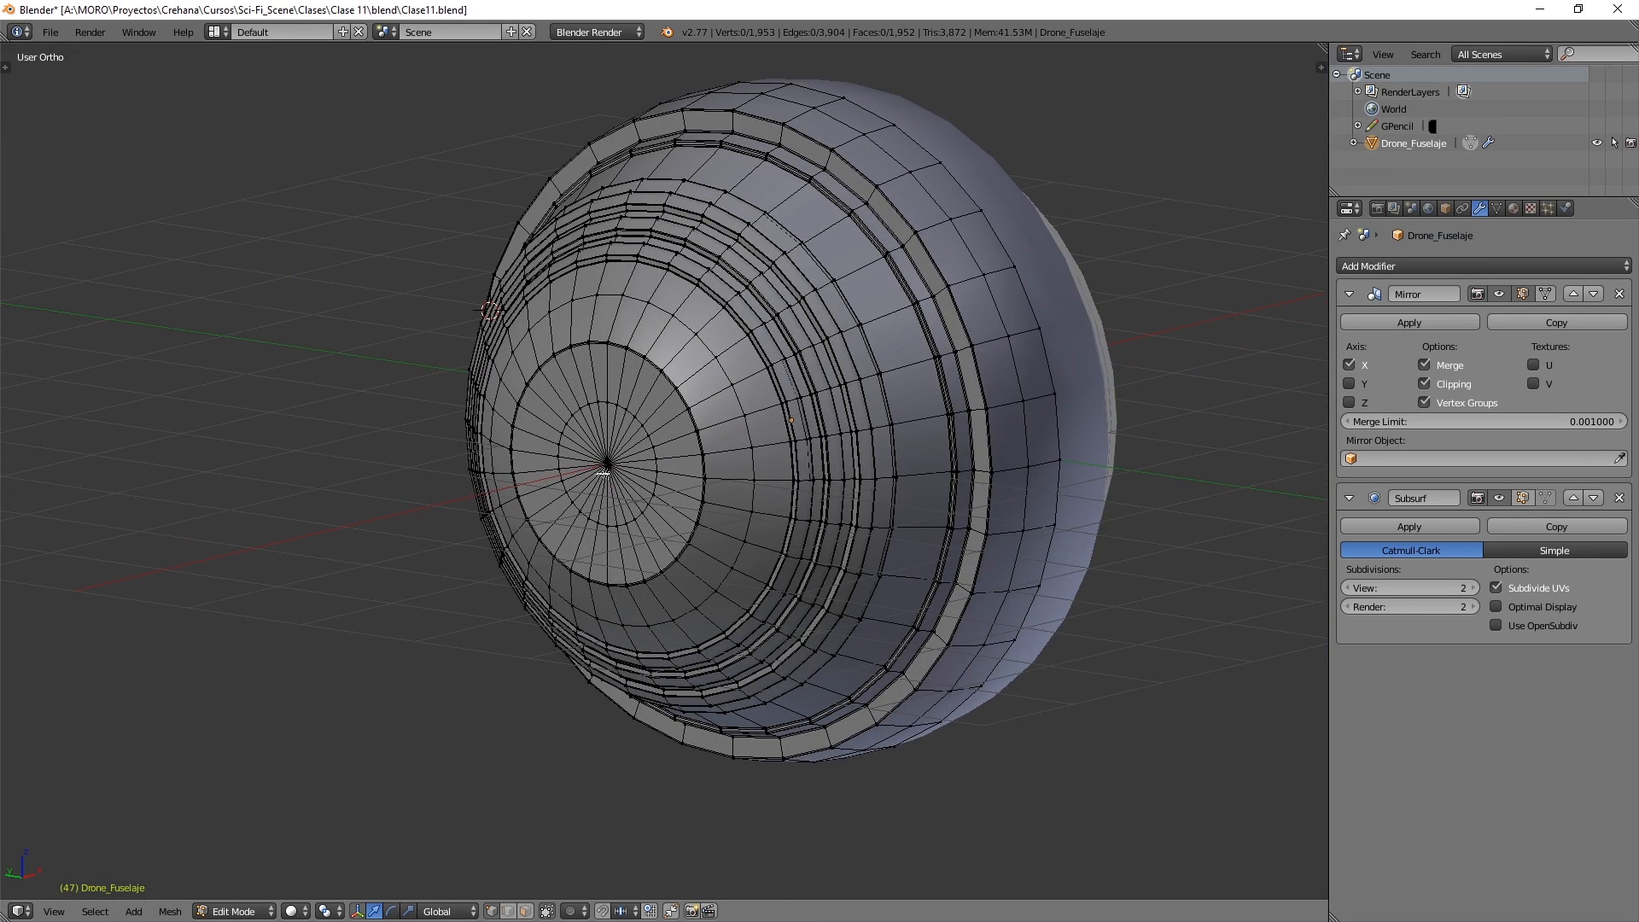
{"action": "scroll", "coordinate": [602, 474], "scroll_direction": "up", "scroll_amount": 3}
{"action": "right_click", "coordinate": [568, 460]}
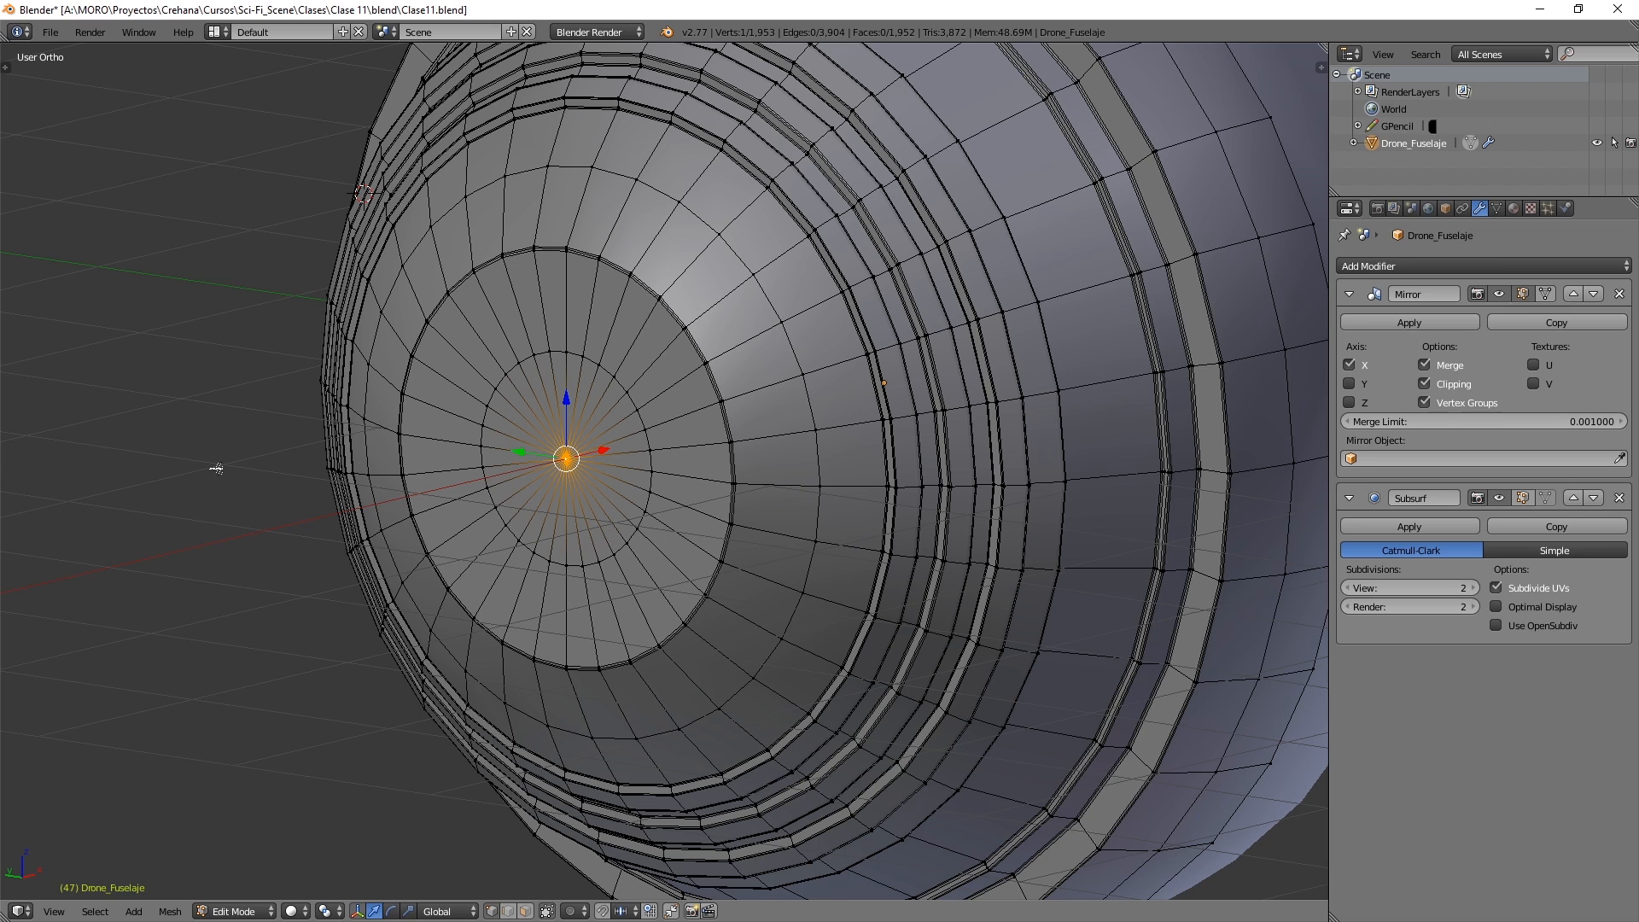
{"action": "key", "text": "ctrl+KP_Add"}
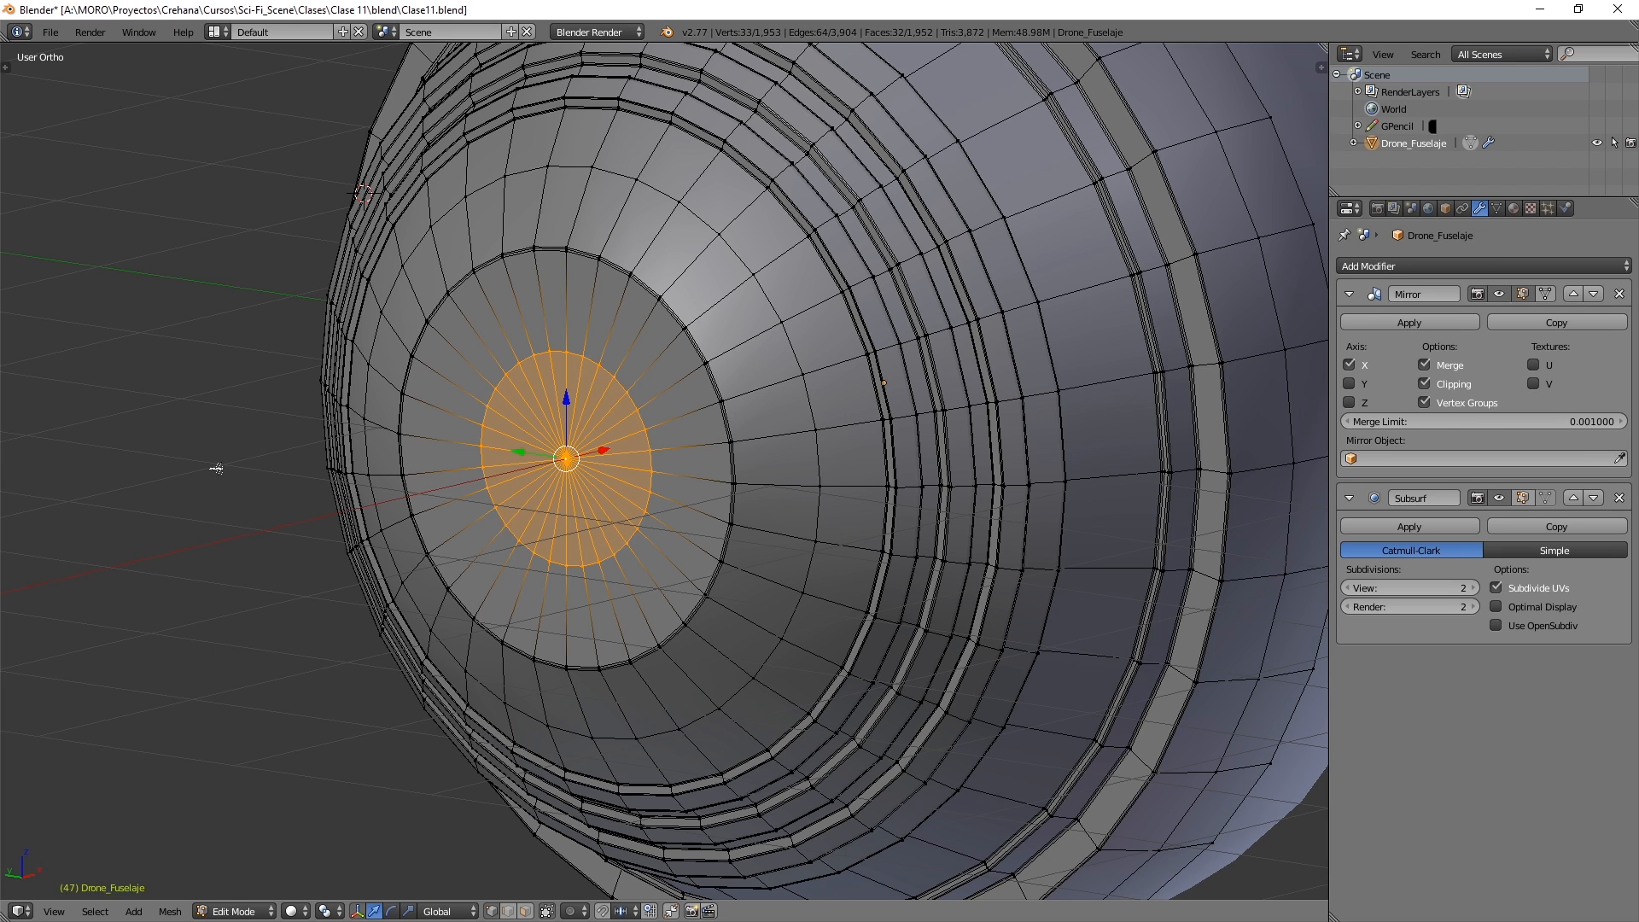
{"action": "key", "text": "ctrl+KP_Add"}
{"action": "key", "text": "ctrl+KP_Add"}
{"action": "key", "text": "ctrl+KP_Add"}
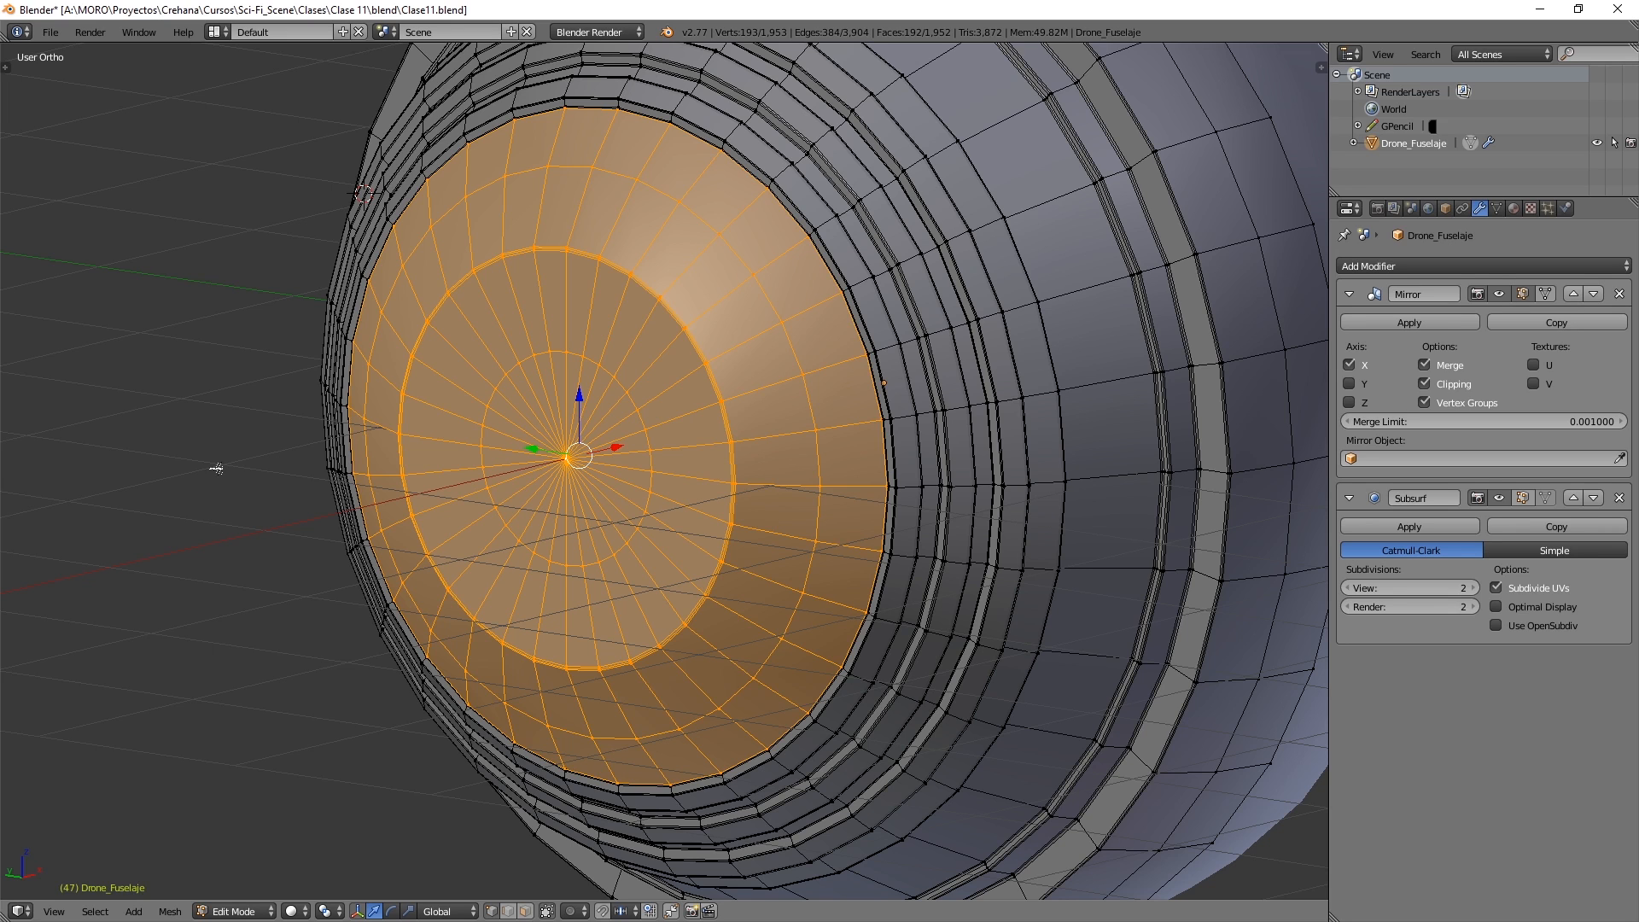
{"action": "key", "text": "ctrl+KP_Subtract"}
{"action": "key", "text": "ctrl+KP_Subtract"}
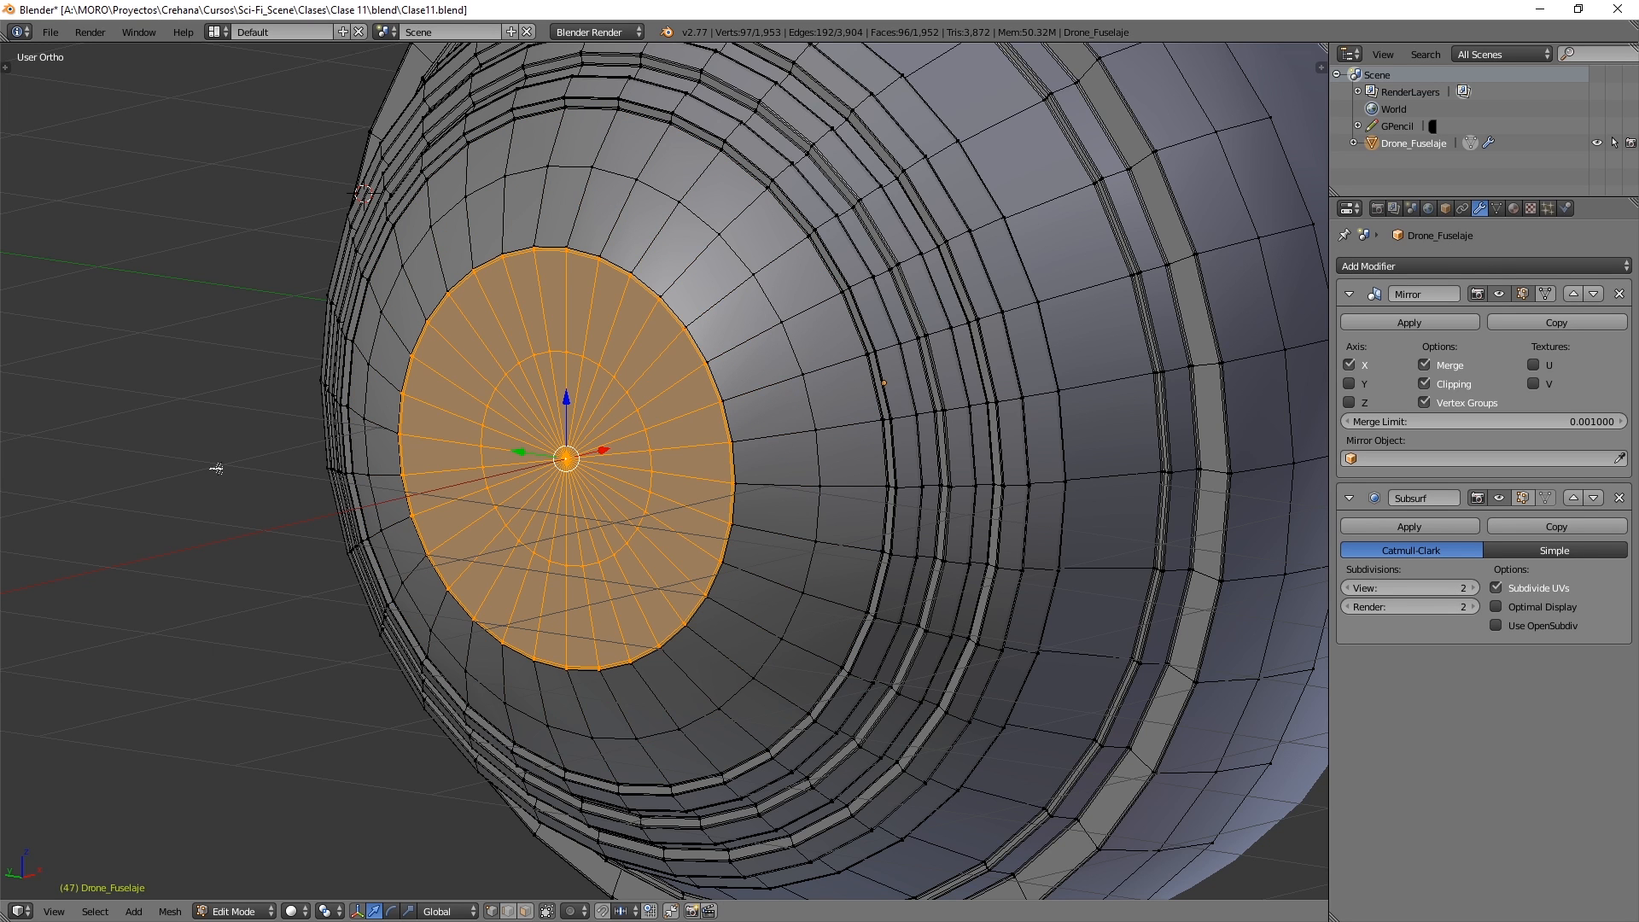
{"action": "key", "text": "ctrl+KP_Subtract"}
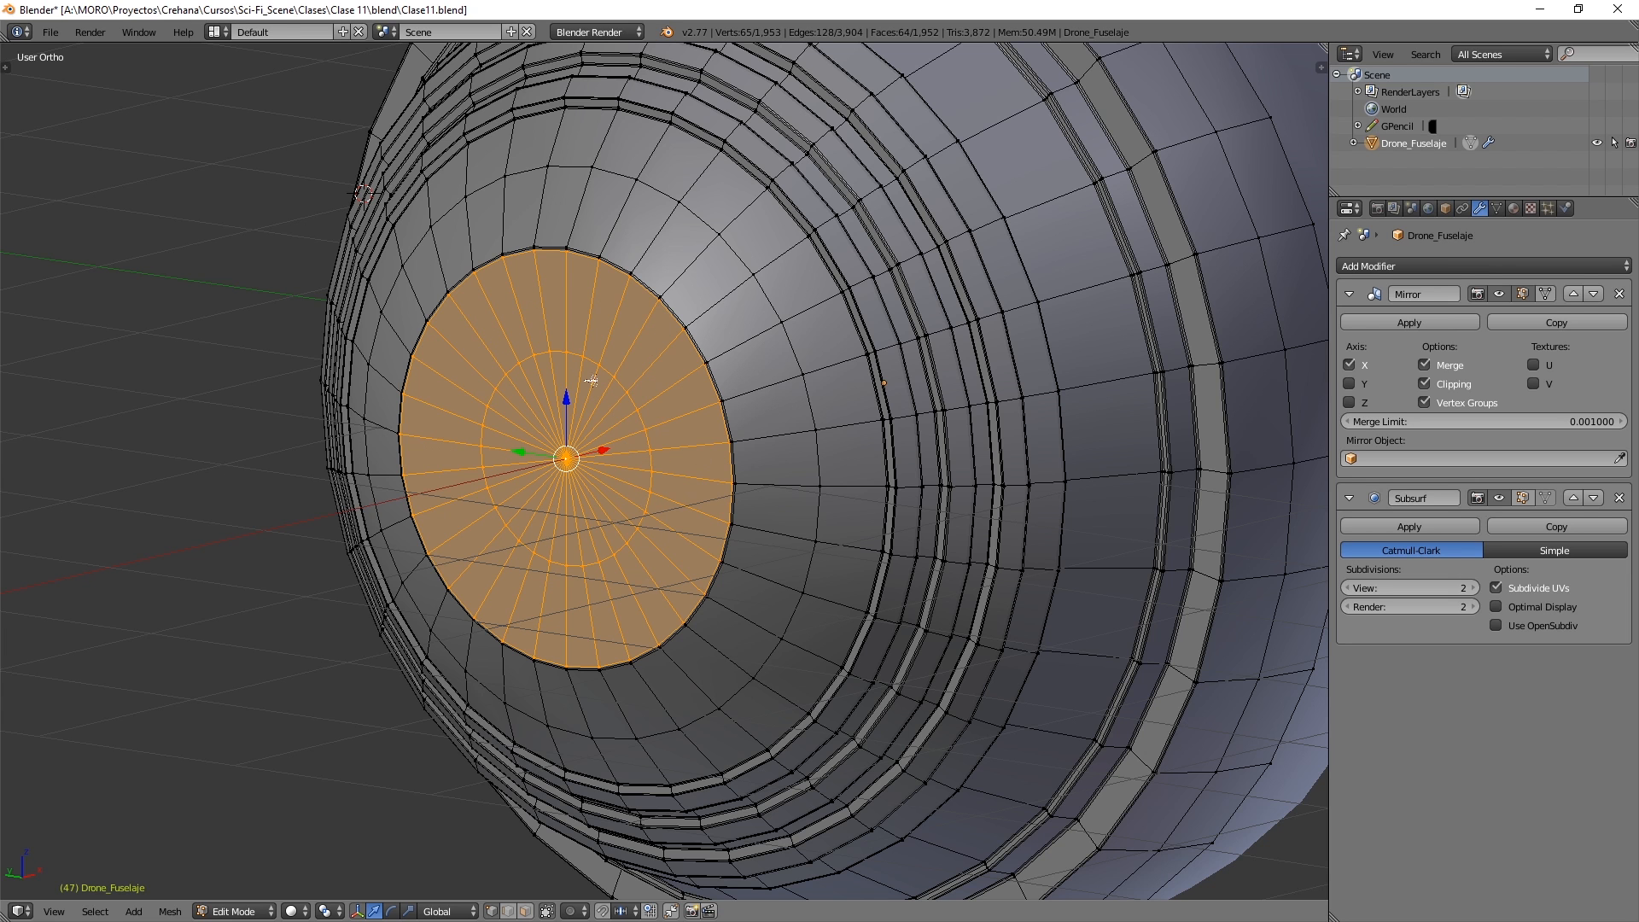
- Extrude the selected side cap inward about 0.6 to form a circular recess, and check it in Object Mode
{"action": "middle_click_drag", "start_coordinate": [712, 459], "coordinate": [539, 400]}
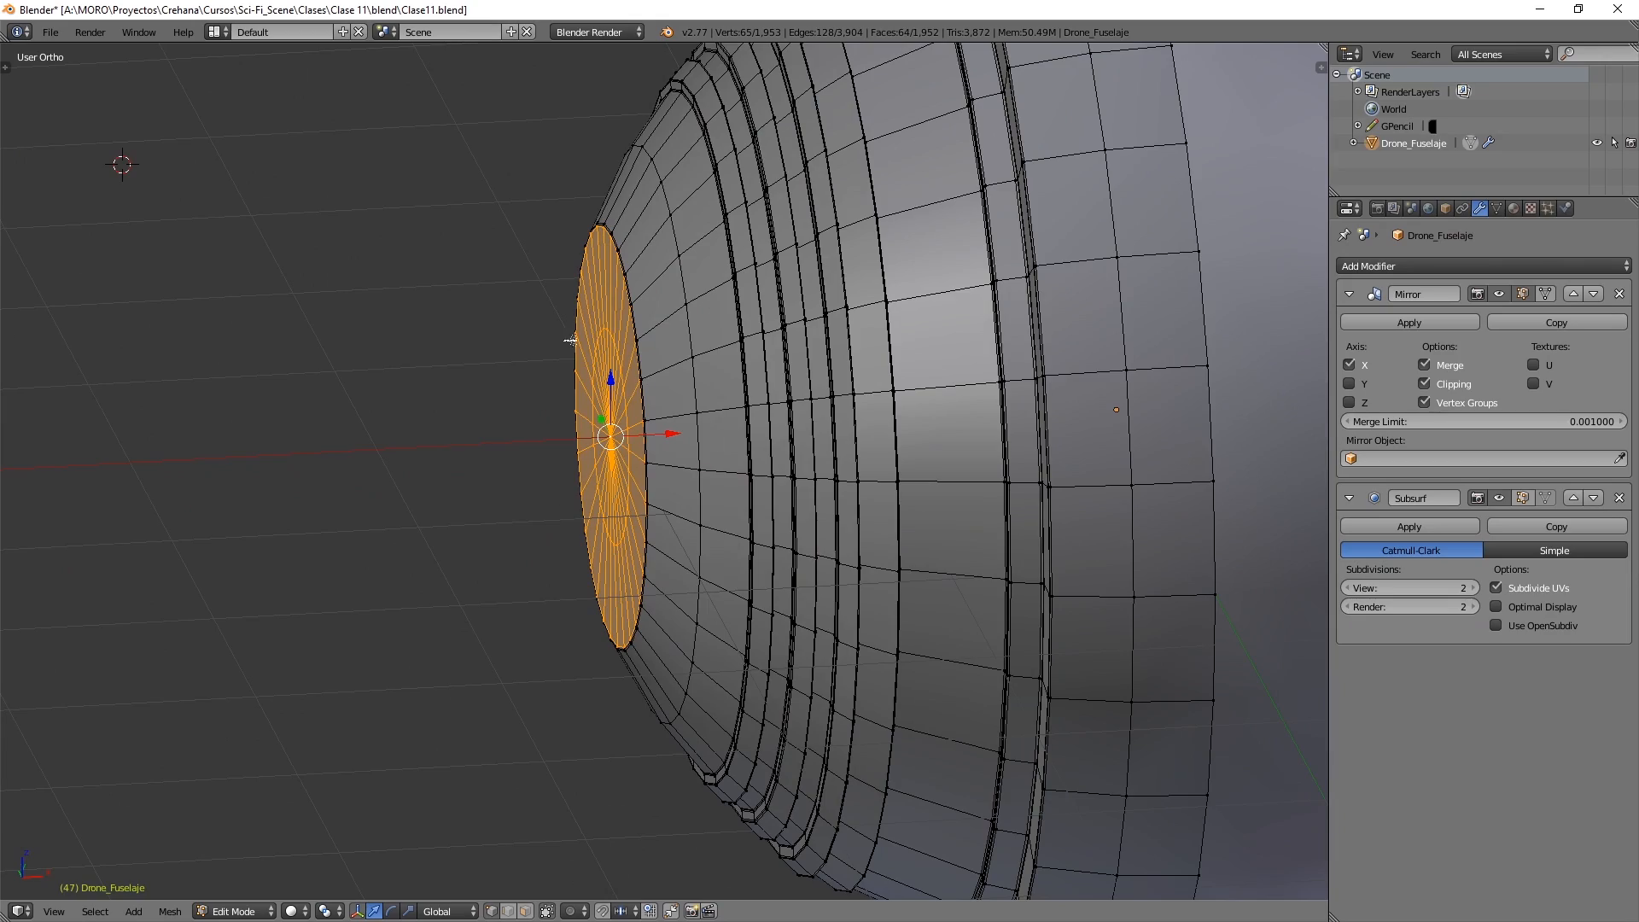
{"action": "middle_click_drag", "start_coordinate": [585, 456], "coordinate": [736, 467]}
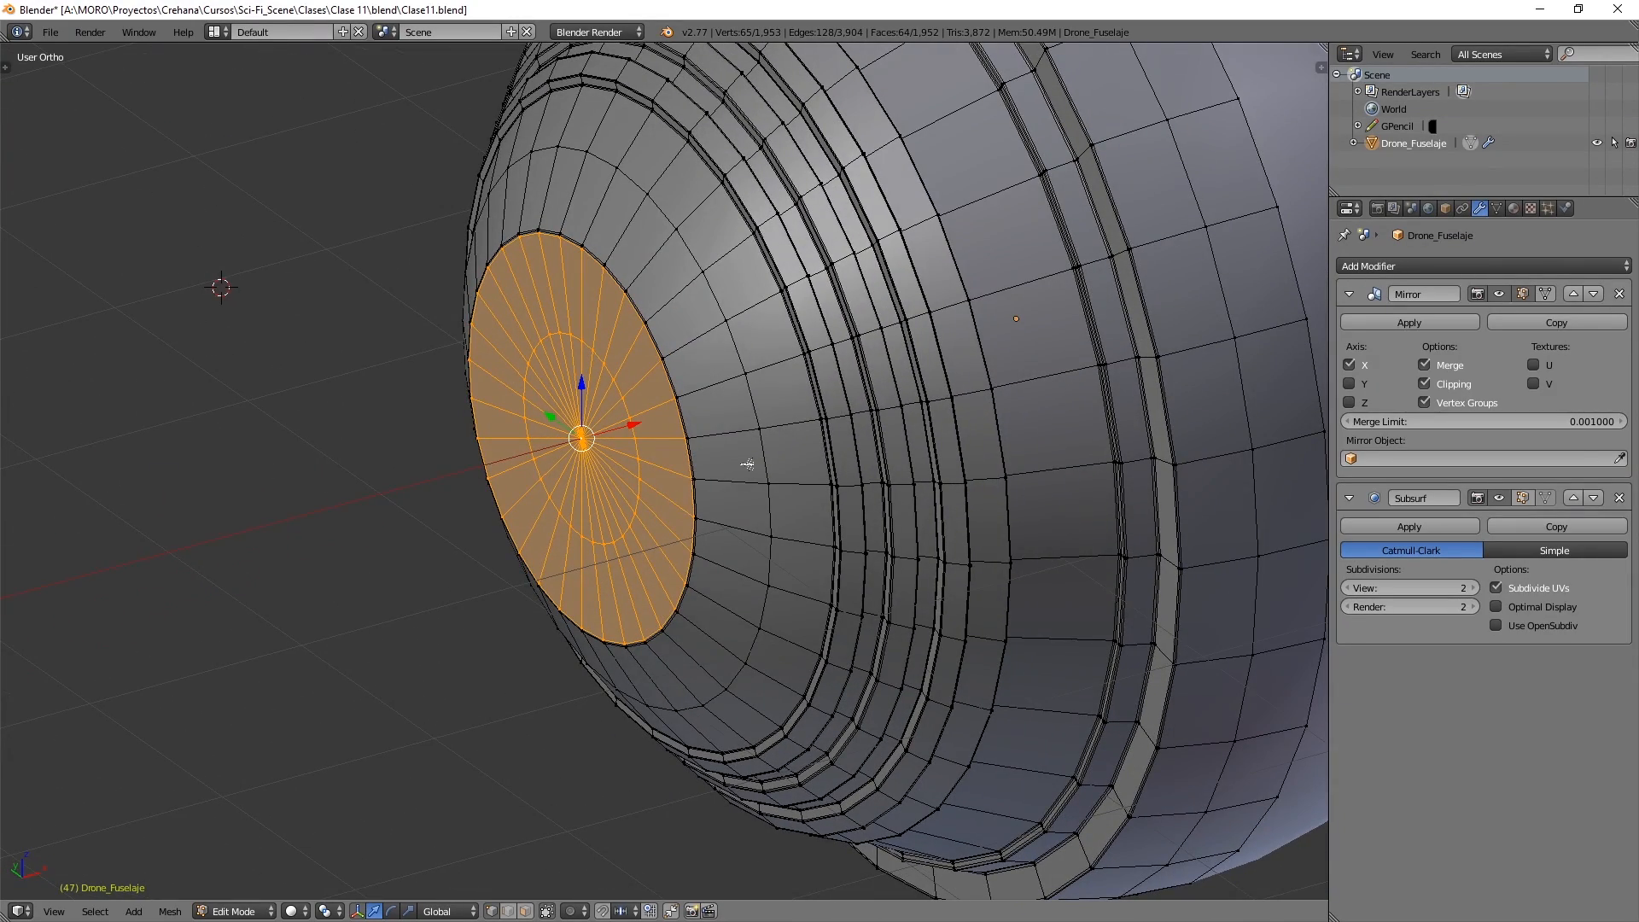
{"action": "key", "text": "e"}
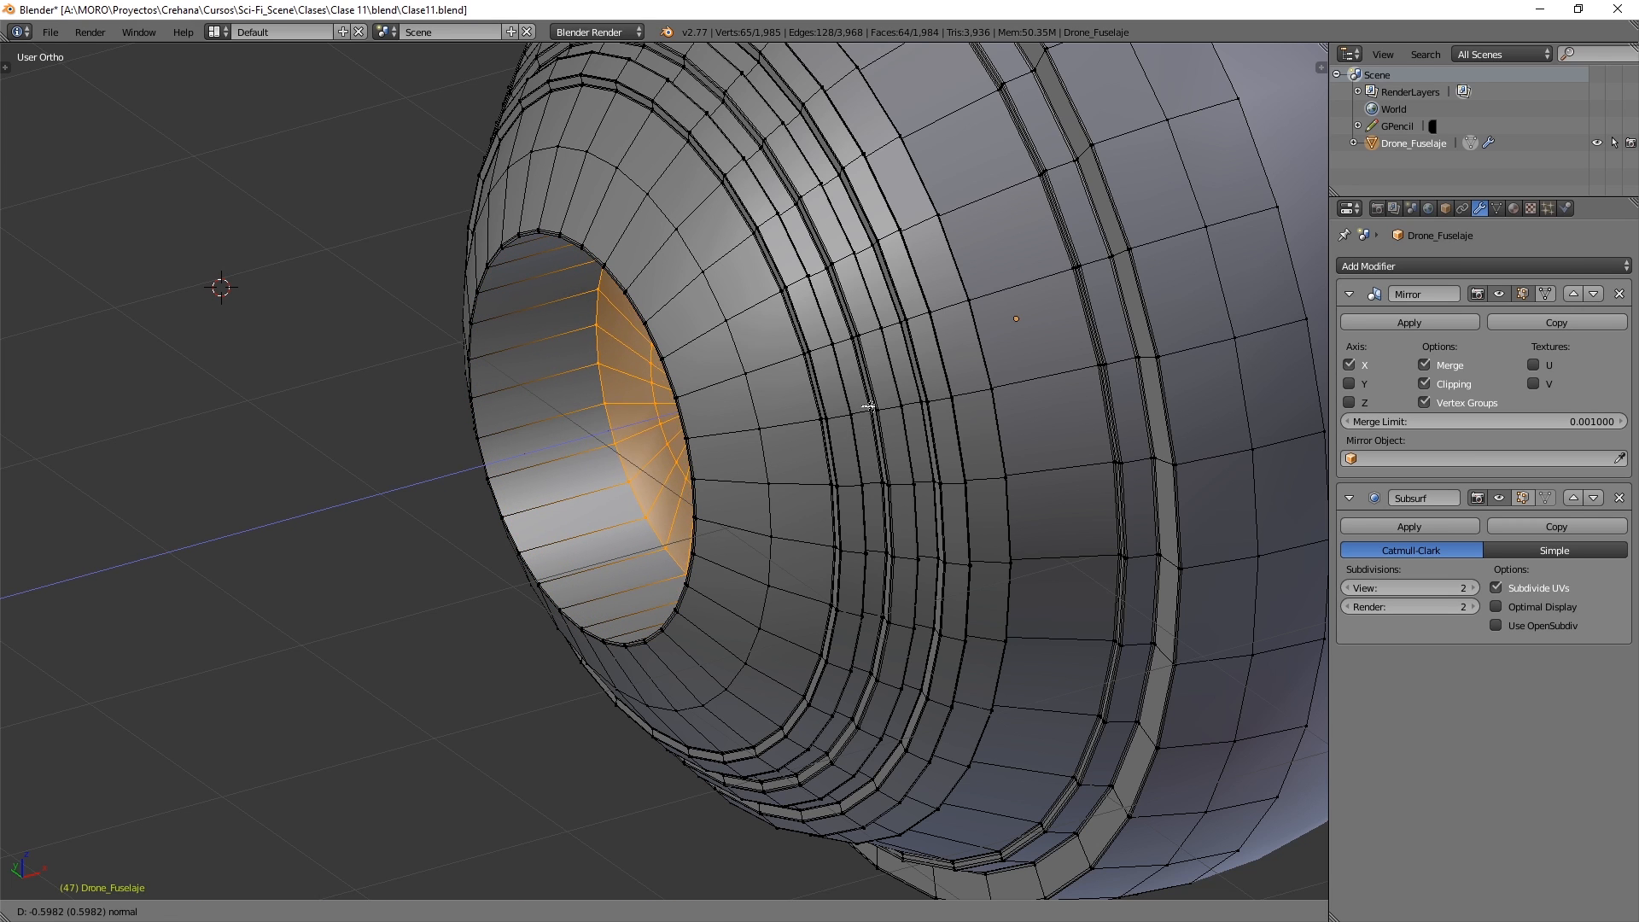
{"action": "left_click", "coordinate": [868, 406]}
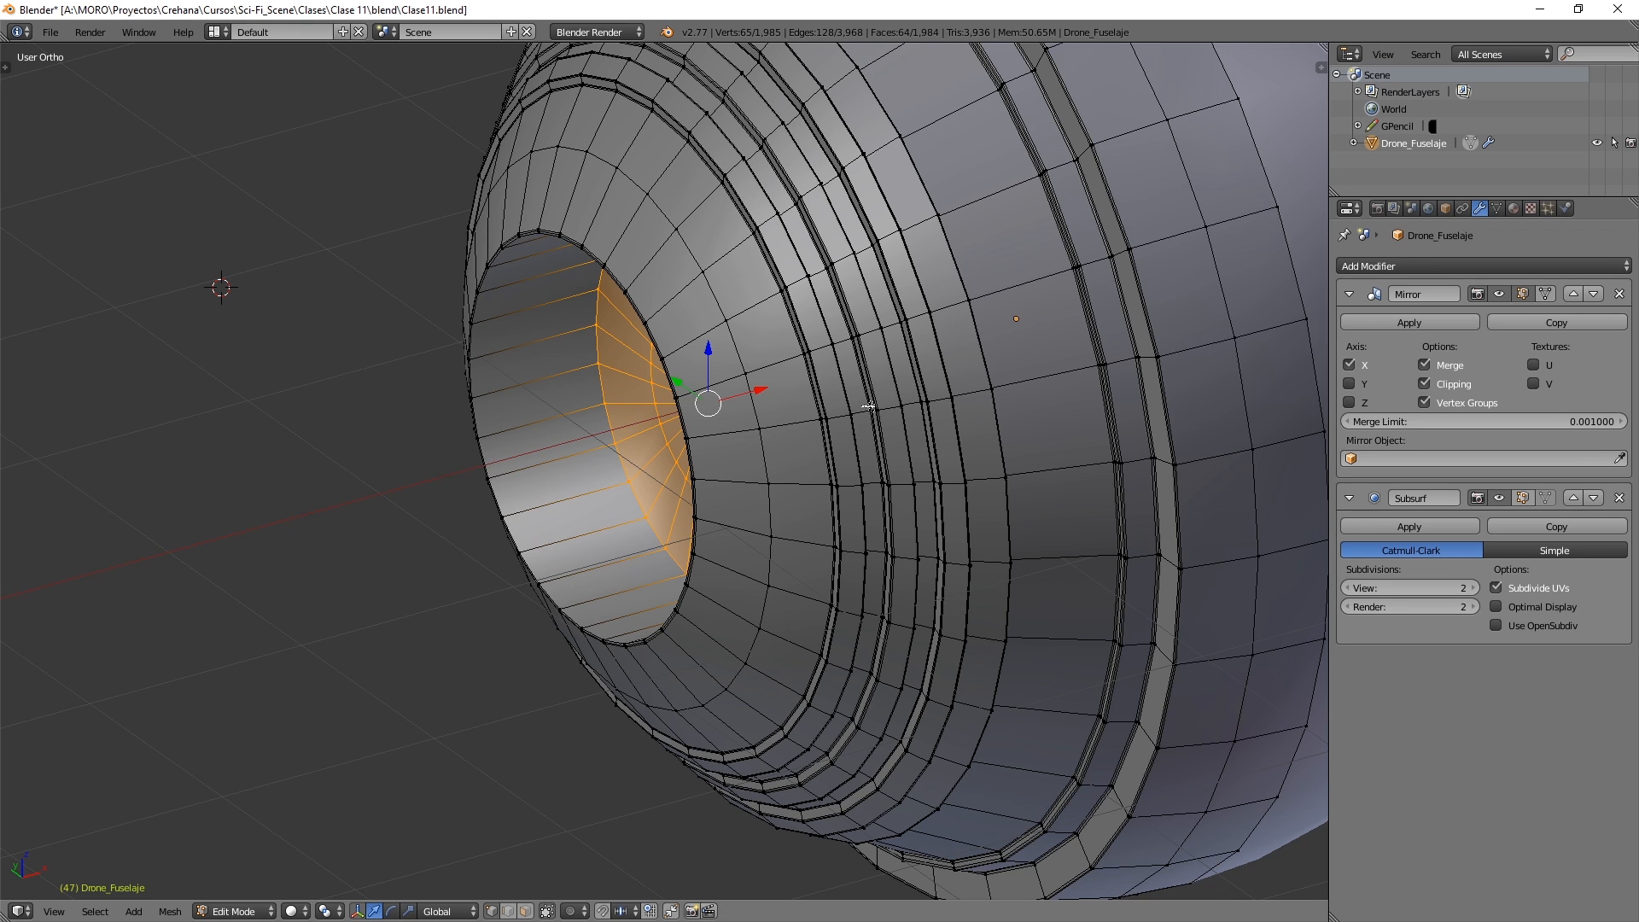
{"action": "middle_click_drag", "start_coordinate": [768, 427], "coordinate": [554, 432]}
{"action": "key", "text": "Tab"}
{"action": "scroll", "coordinate": [613, 396], "scroll_direction": "up", "scroll_amount": 3}
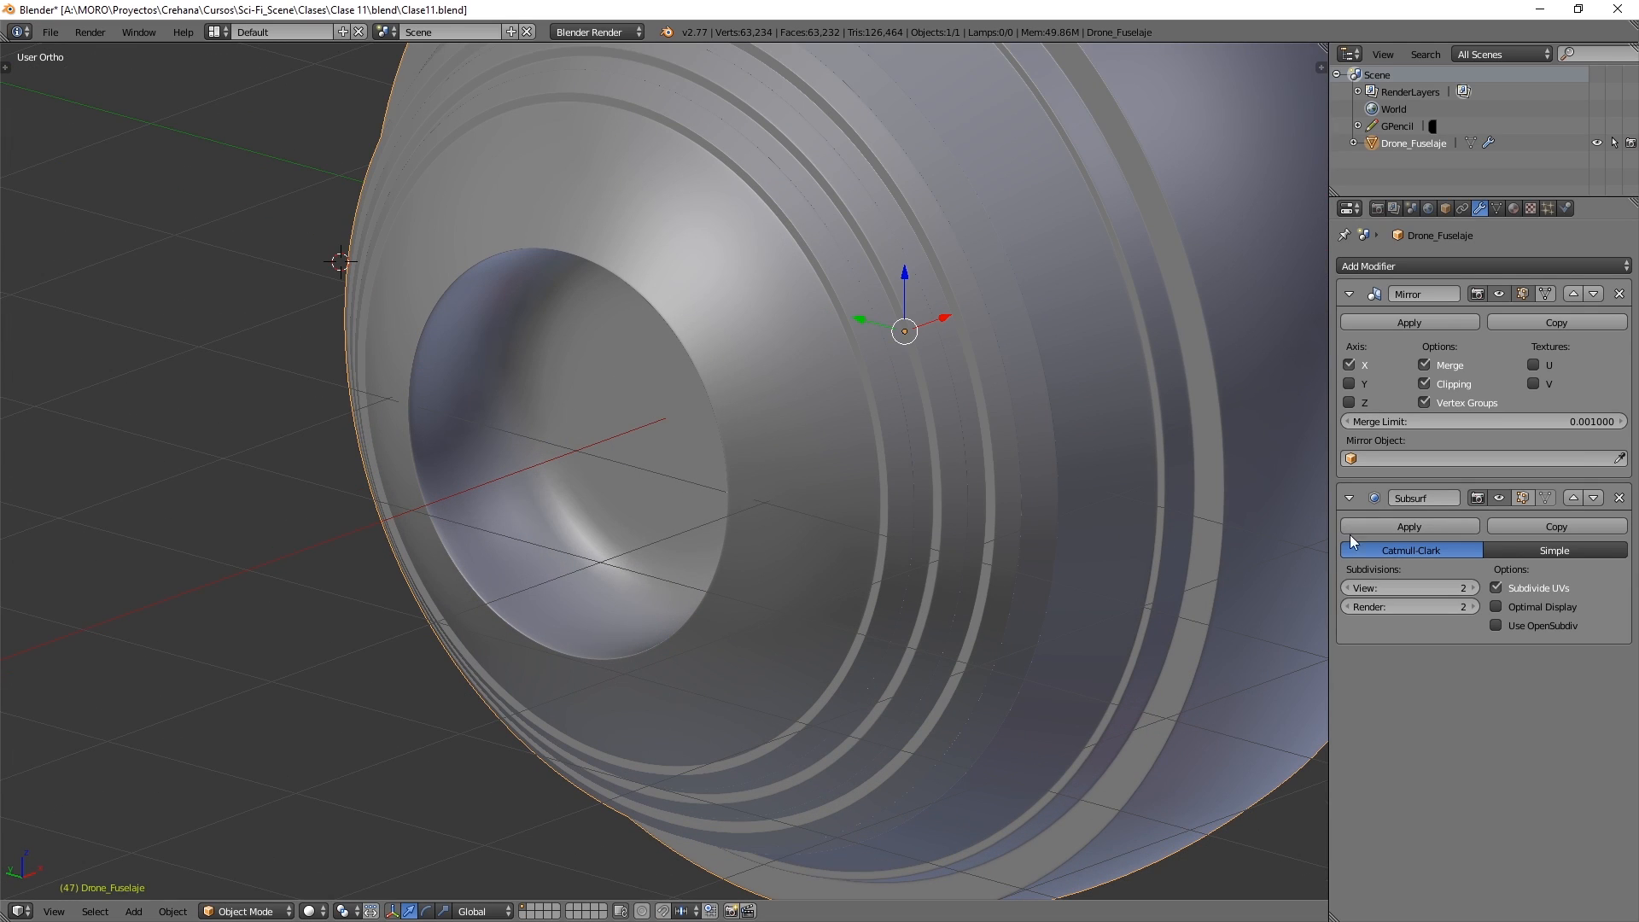
- Add two edge loops around the recess wall in Edit Mode, one close to its inner end and one close to its outer rim
{"action": "key", "text": "Tab"}
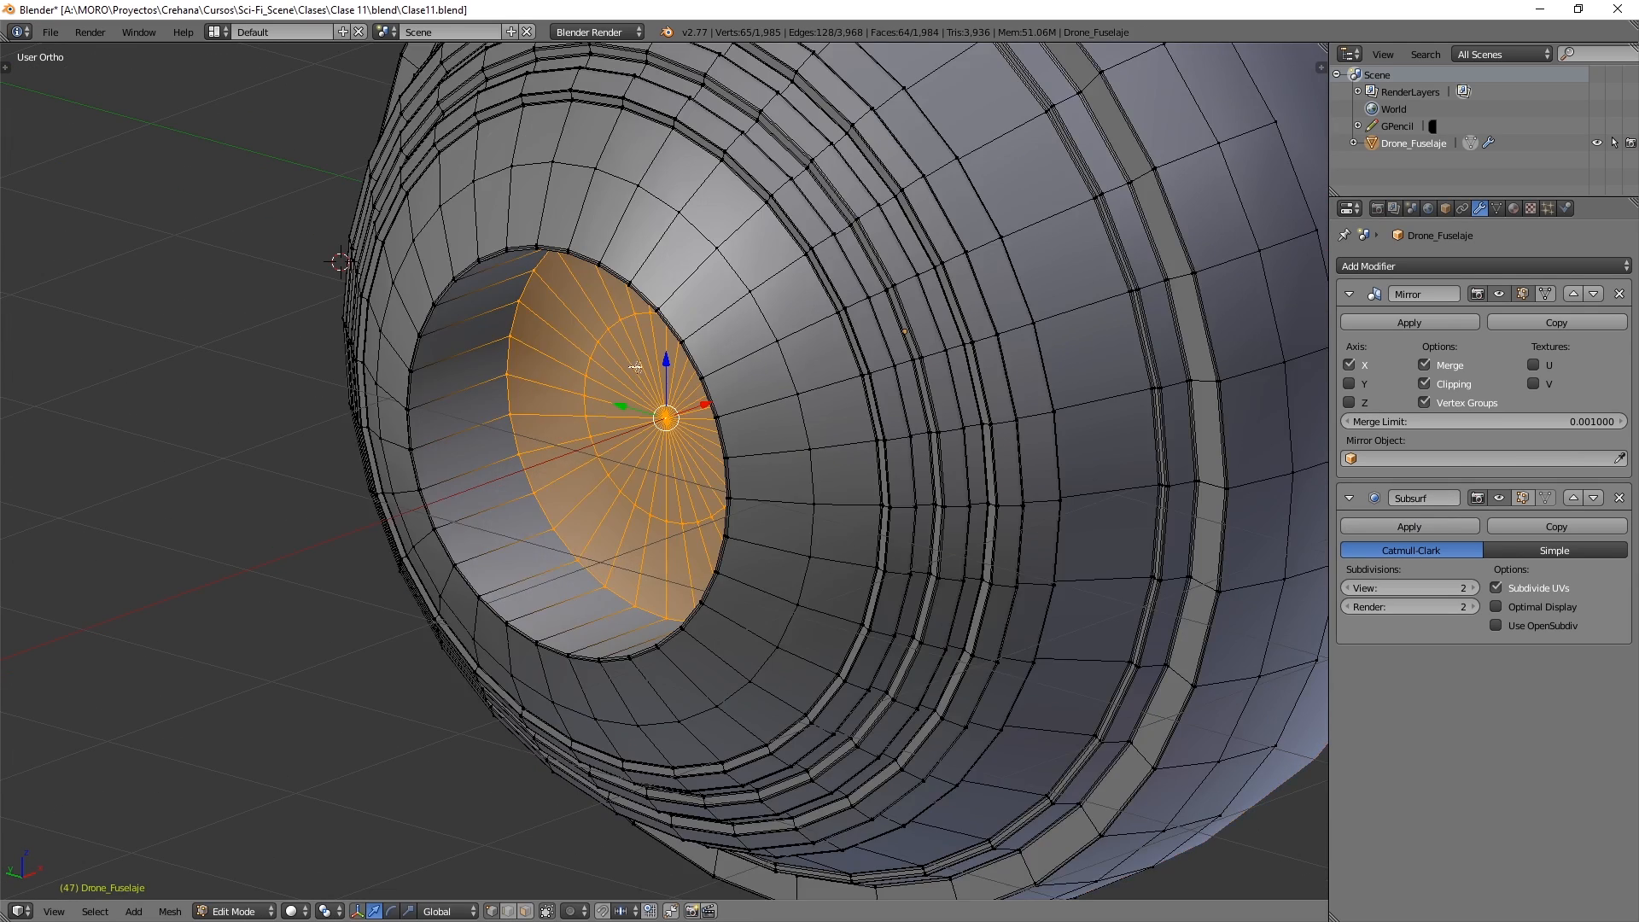
{"action": "middle_click_drag", "start_coordinate": [636, 366], "coordinate": [531, 329]}
{"action": "scroll", "coordinate": [512, 318], "scroll_direction": "up", "scroll_amount": 2}
{"action": "key", "text": "a"}
{"action": "key", "text": "ctrl+r"}
{"action": "left_click", "coordinate": [450, 264]}
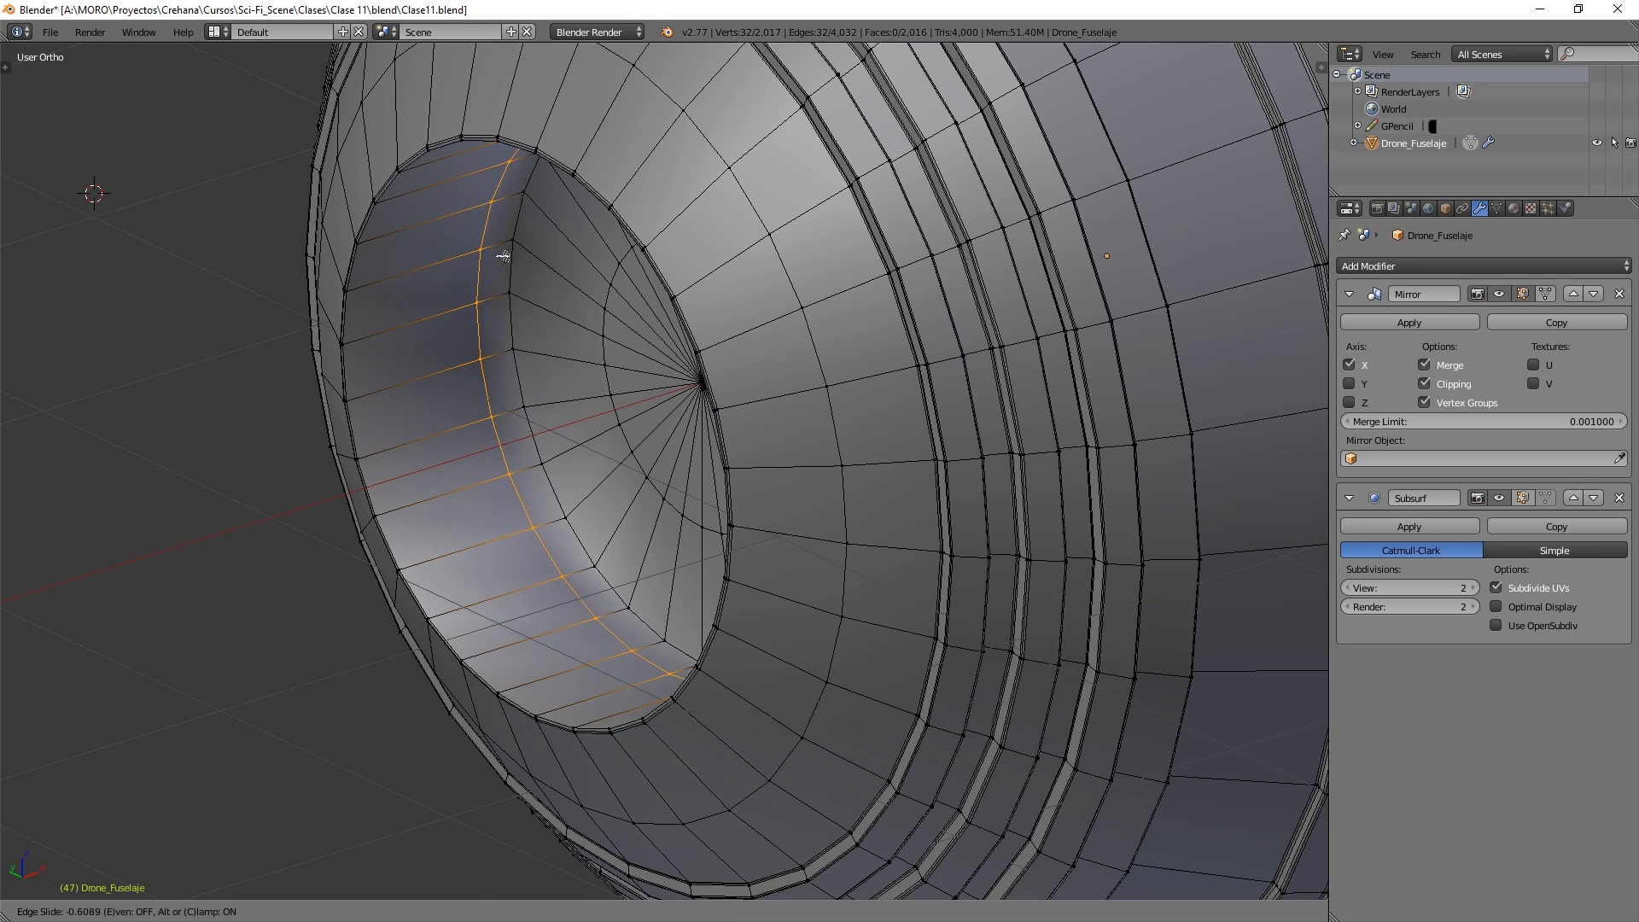
{"action": "left_click", "coordinate": [476, 244]}
{"action": "key", "text": "ctrl+r"}
{"action": "left_click", "coordinate": [411, 267]}
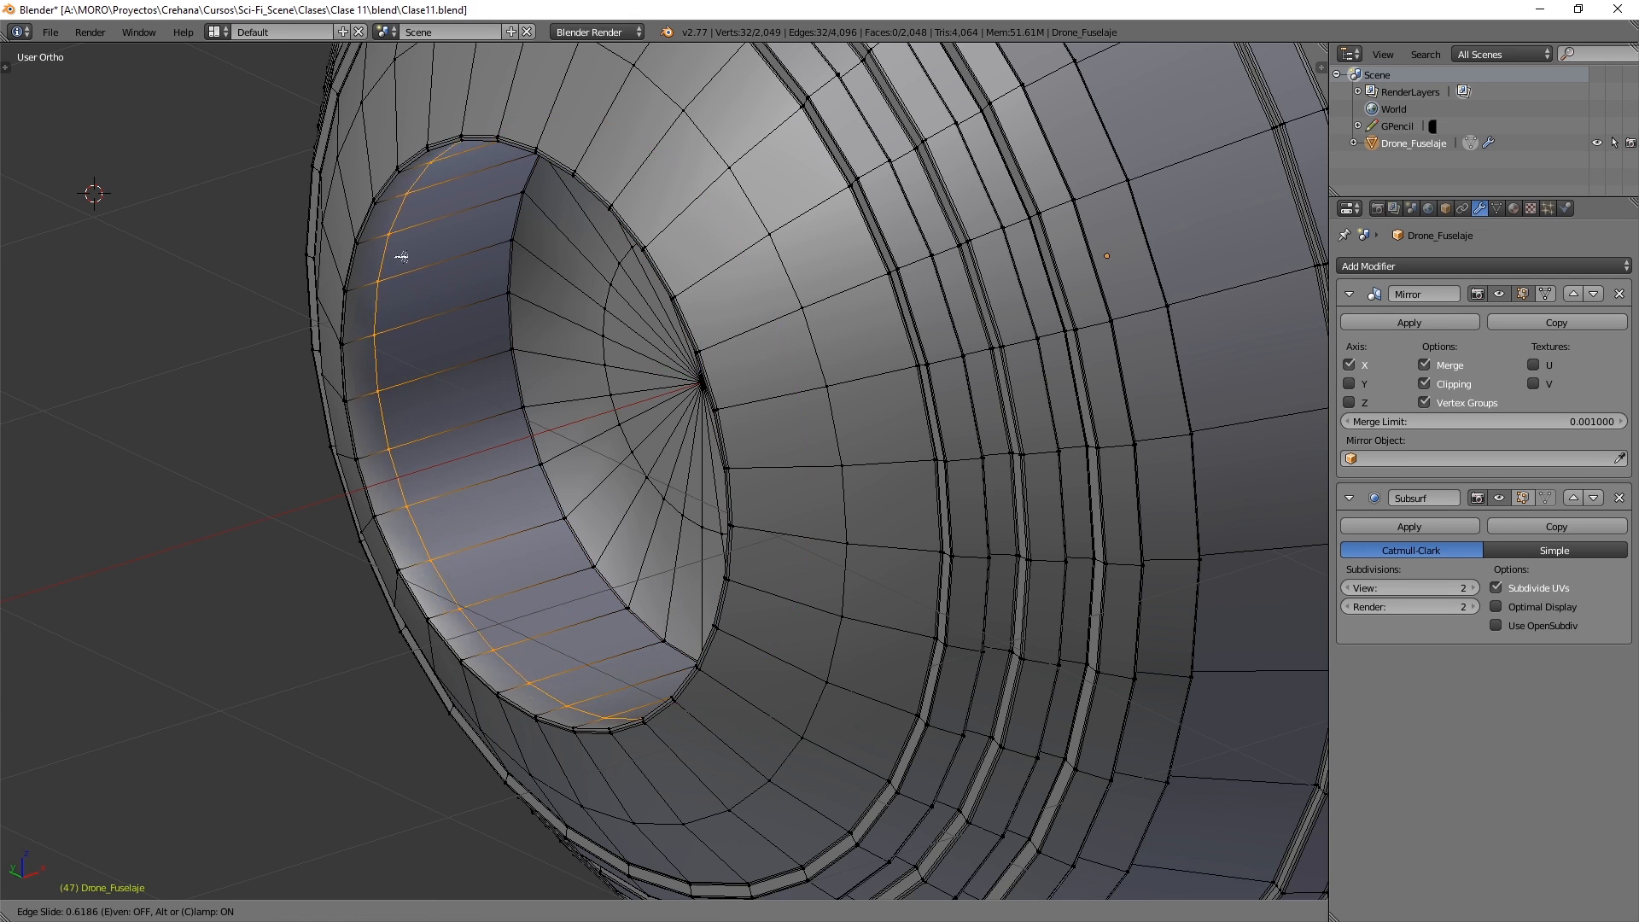
{"action": "left_click", "coordinate": [378, 272]}
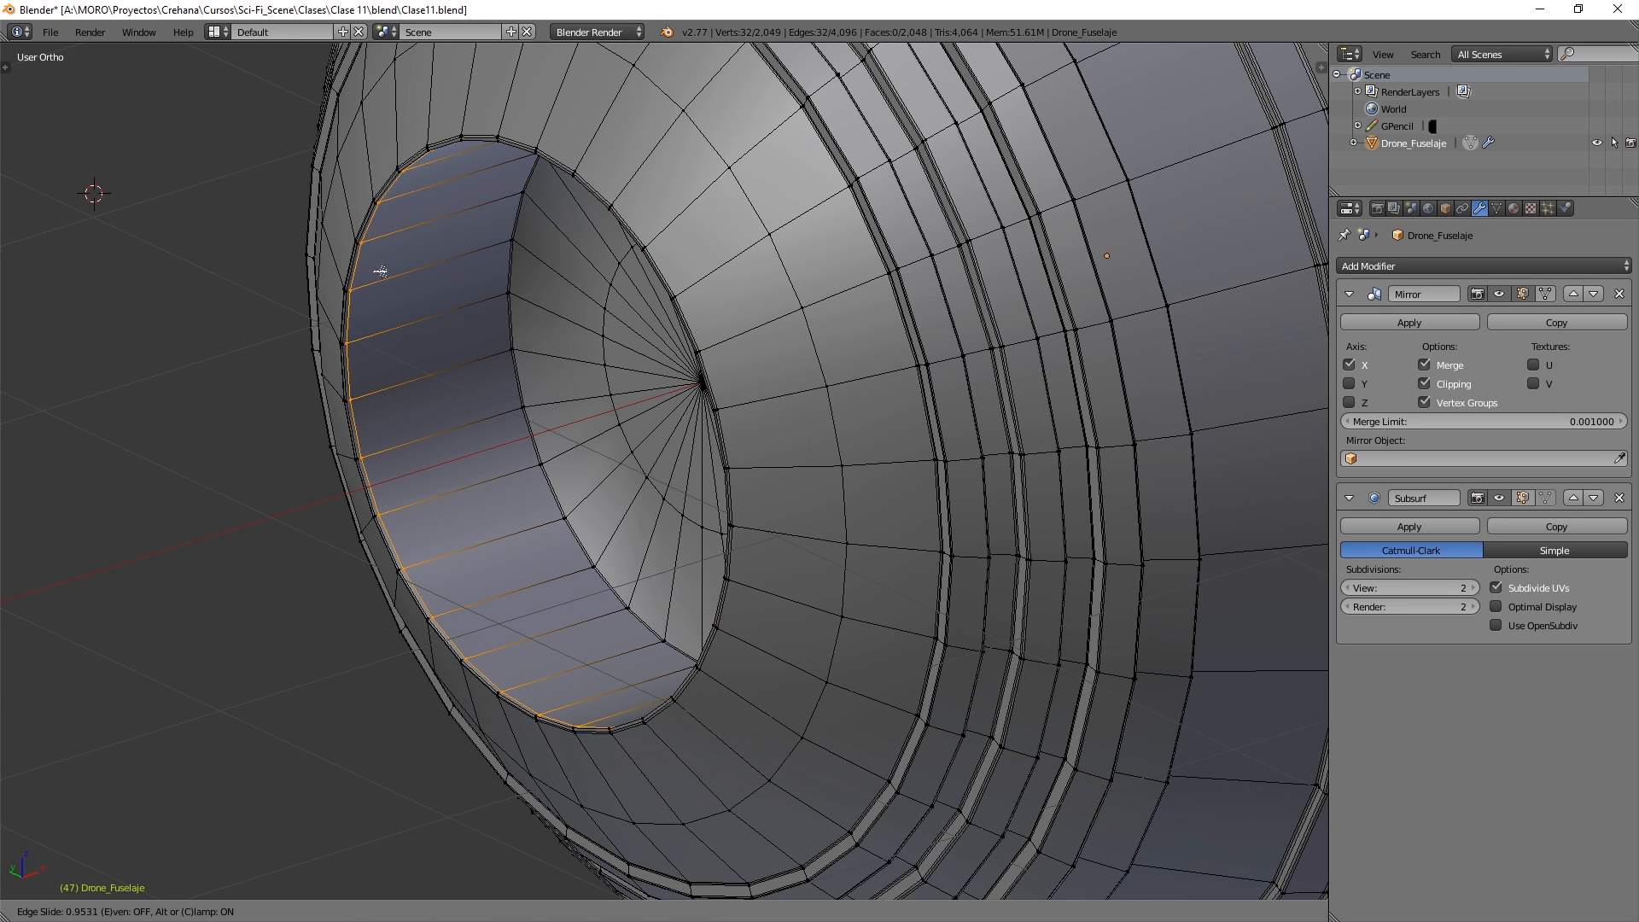
- Add an edge loop on the recess floor beside the wall and slide it closer to the floor's outer edge
{"action": "key", "text": "ctrl+r"}
{"action": "left_click", "coordinate": [568, 264]}
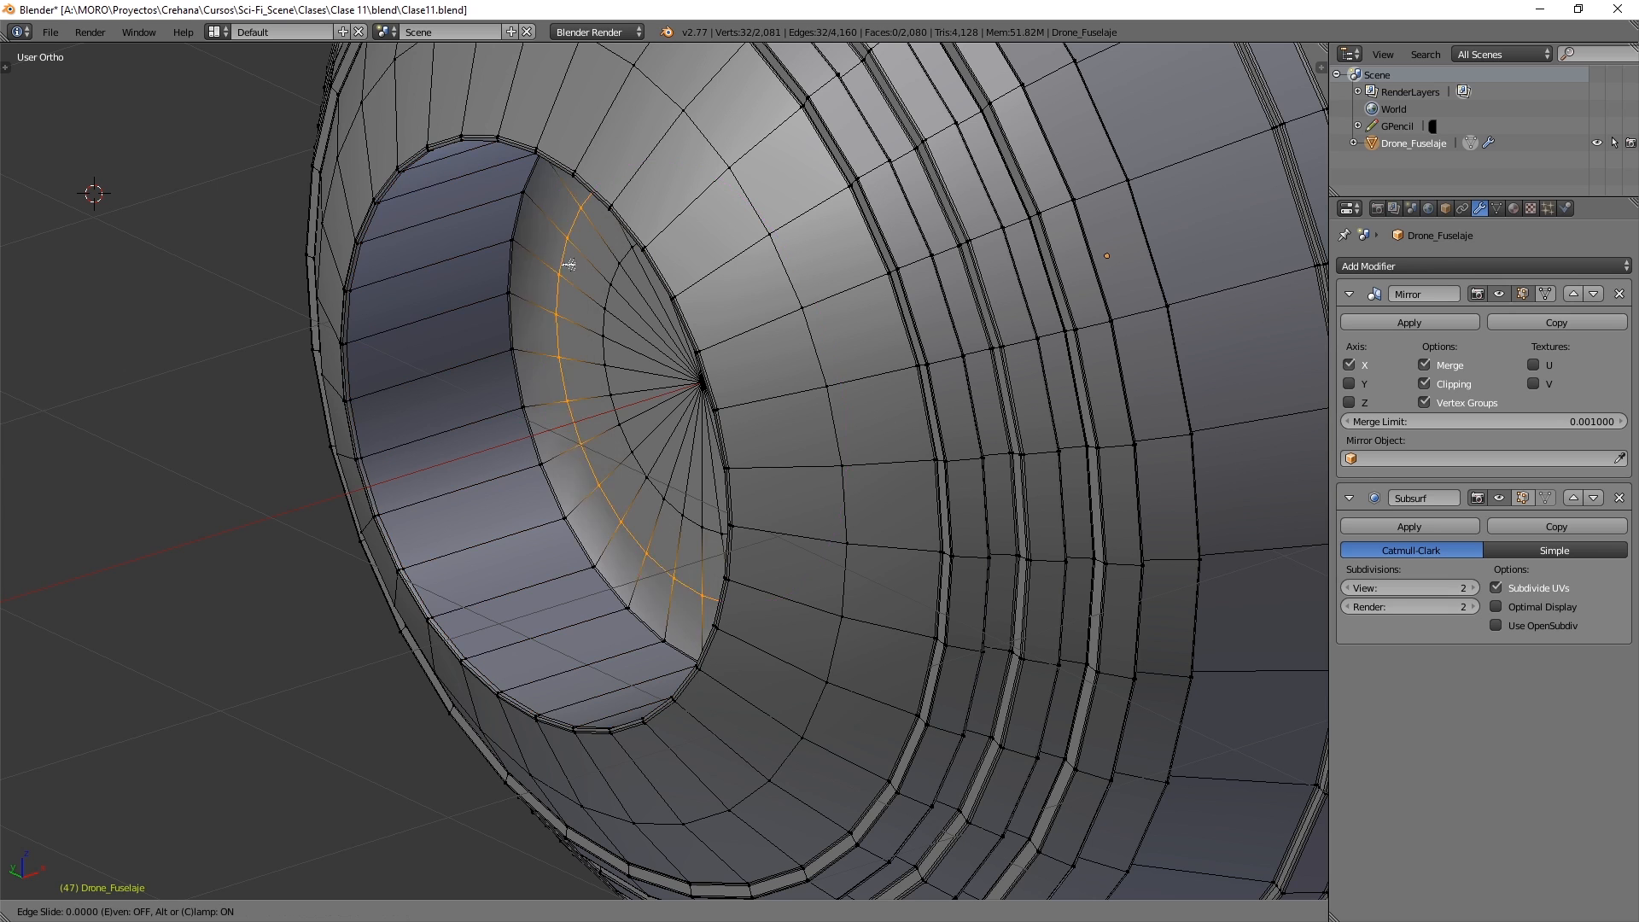
{"action": "left_click", "coordinate": [513, 253]}
{"action": "key", "text": "a"}
{"action": "scroll", "coordinate": [457, 282], "scroll_direction": "up", "scroll_amount": 6}
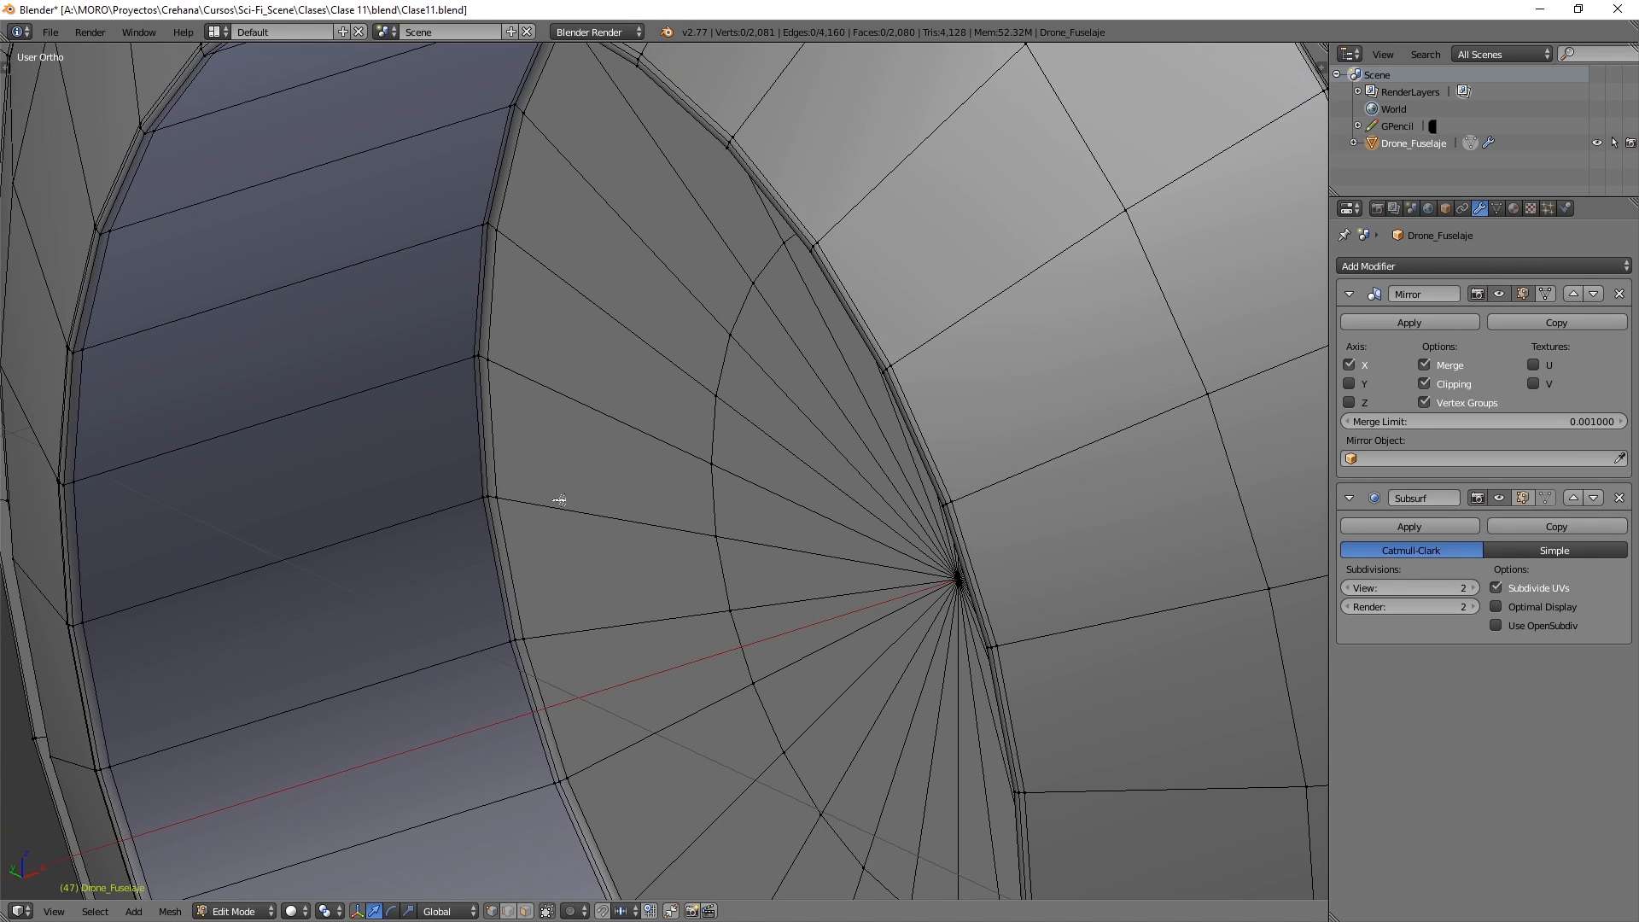
{"action": "right_click", "coordinate": [505, 273], "text": "alt"}
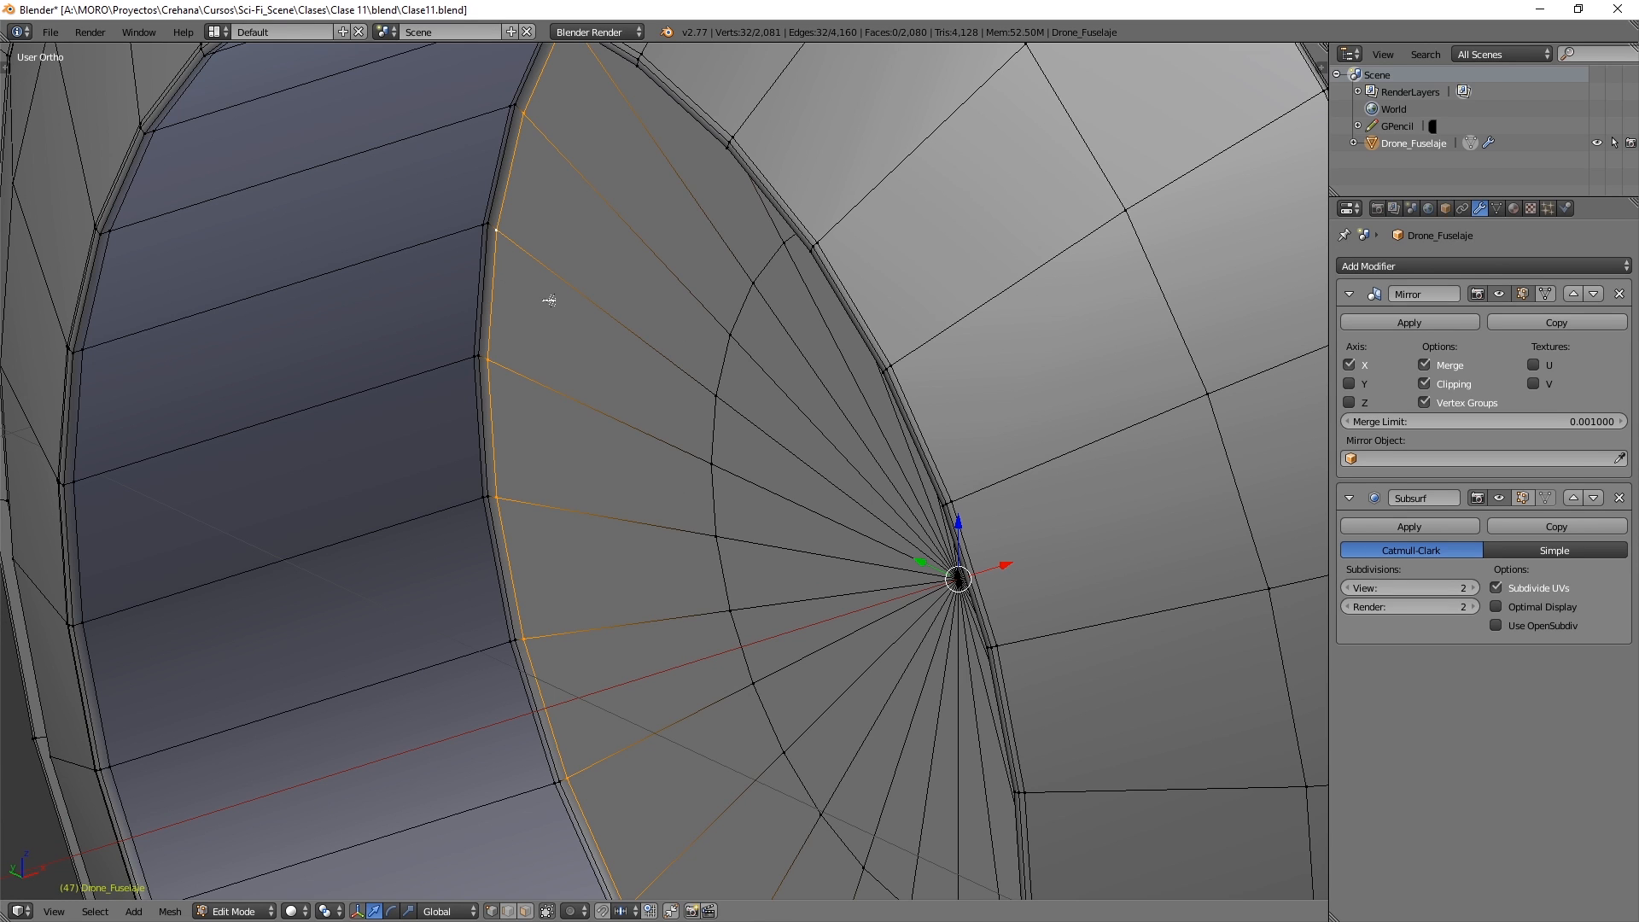
{"action": "key", "text": "g"}
{"action": "key", "text": "g"}
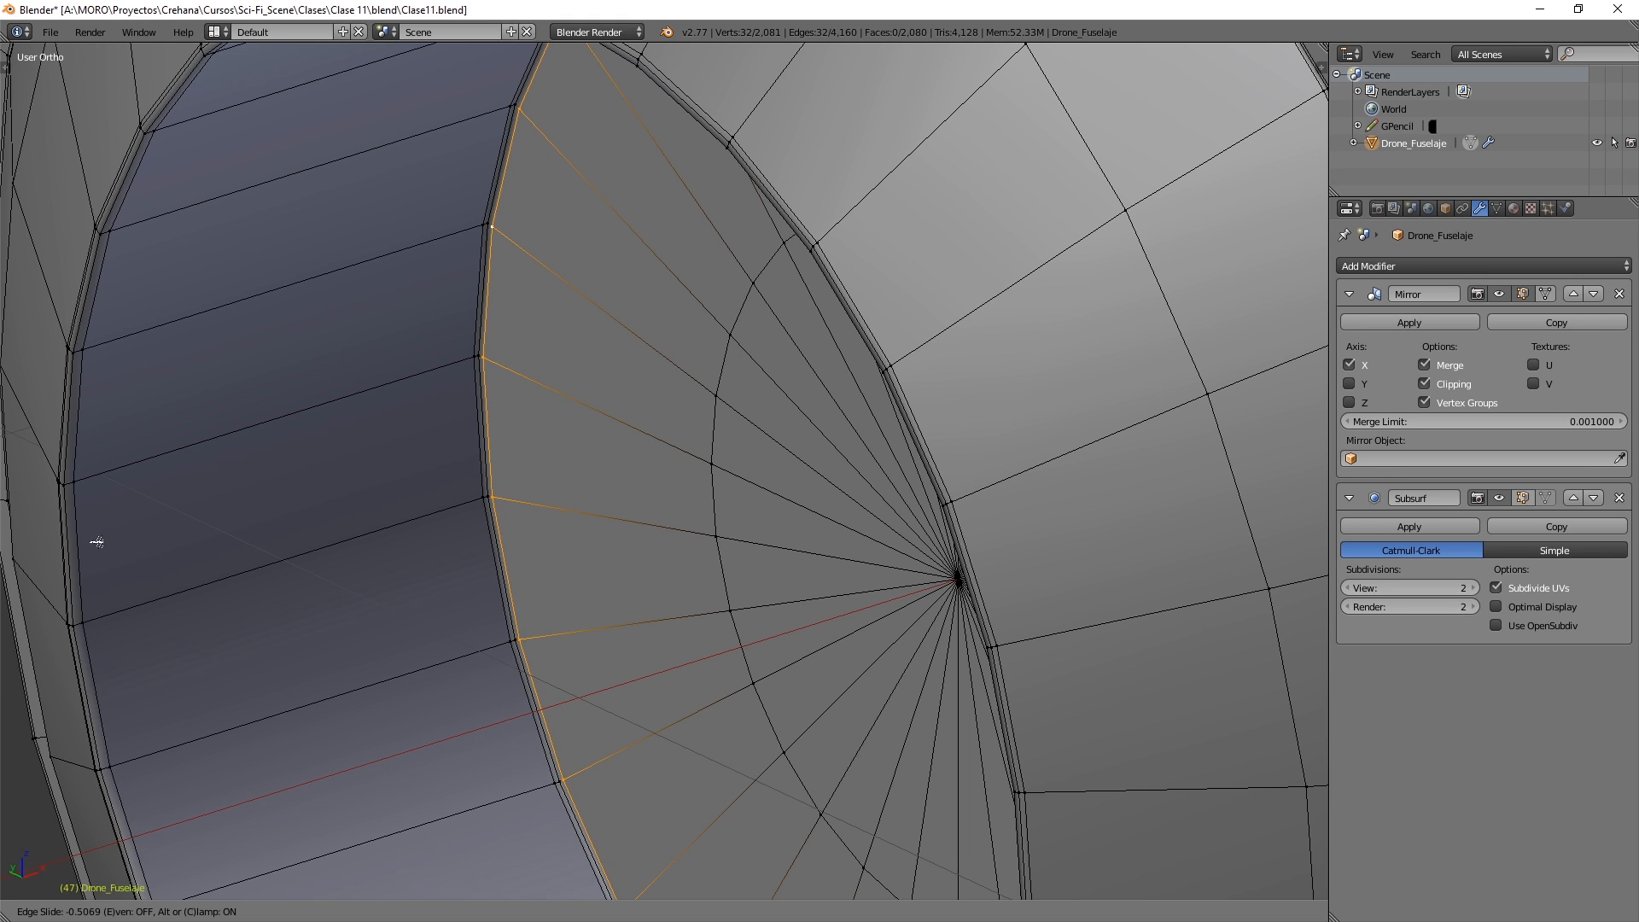
{"action": "left_click", "coordinate": [104, 492]}
- Duplicate all faces of the recess's circular floor in place, growing the selection from its centre vertex
{"action": "middle_click_drag", "start_coordinate": [447, 457], "coordinate": [623, 559]}
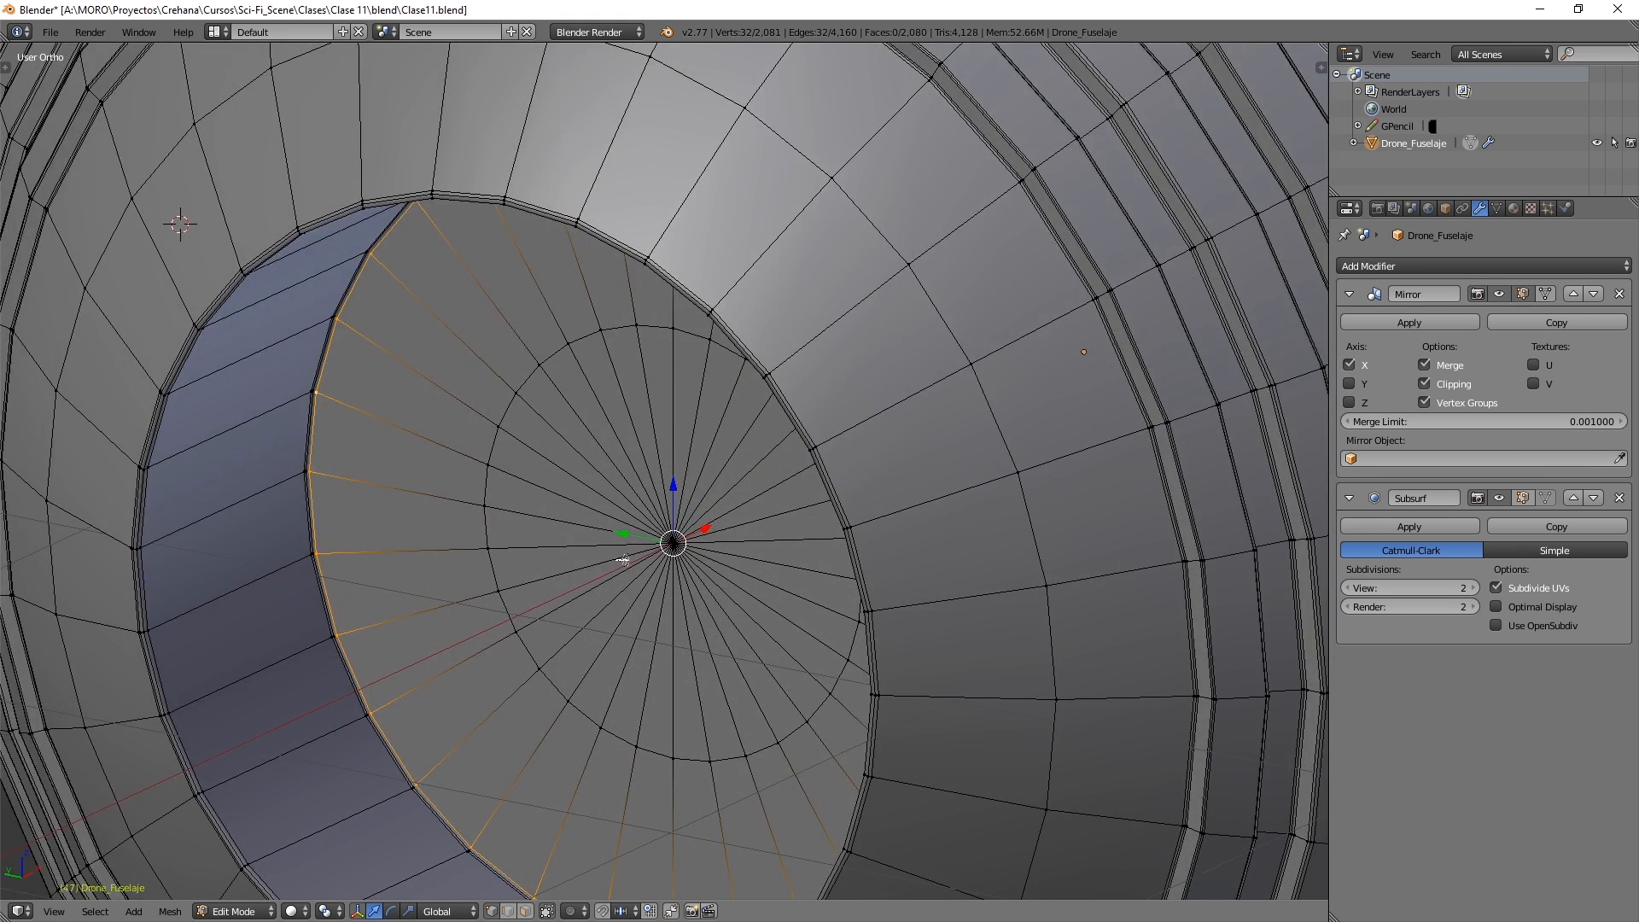
{"action": "right_click", "coordinate": [679, 544]}
{"action": "scroll", "coordinate": [633, 502], "scroll_direction": "down", "scroll_amount": 3}
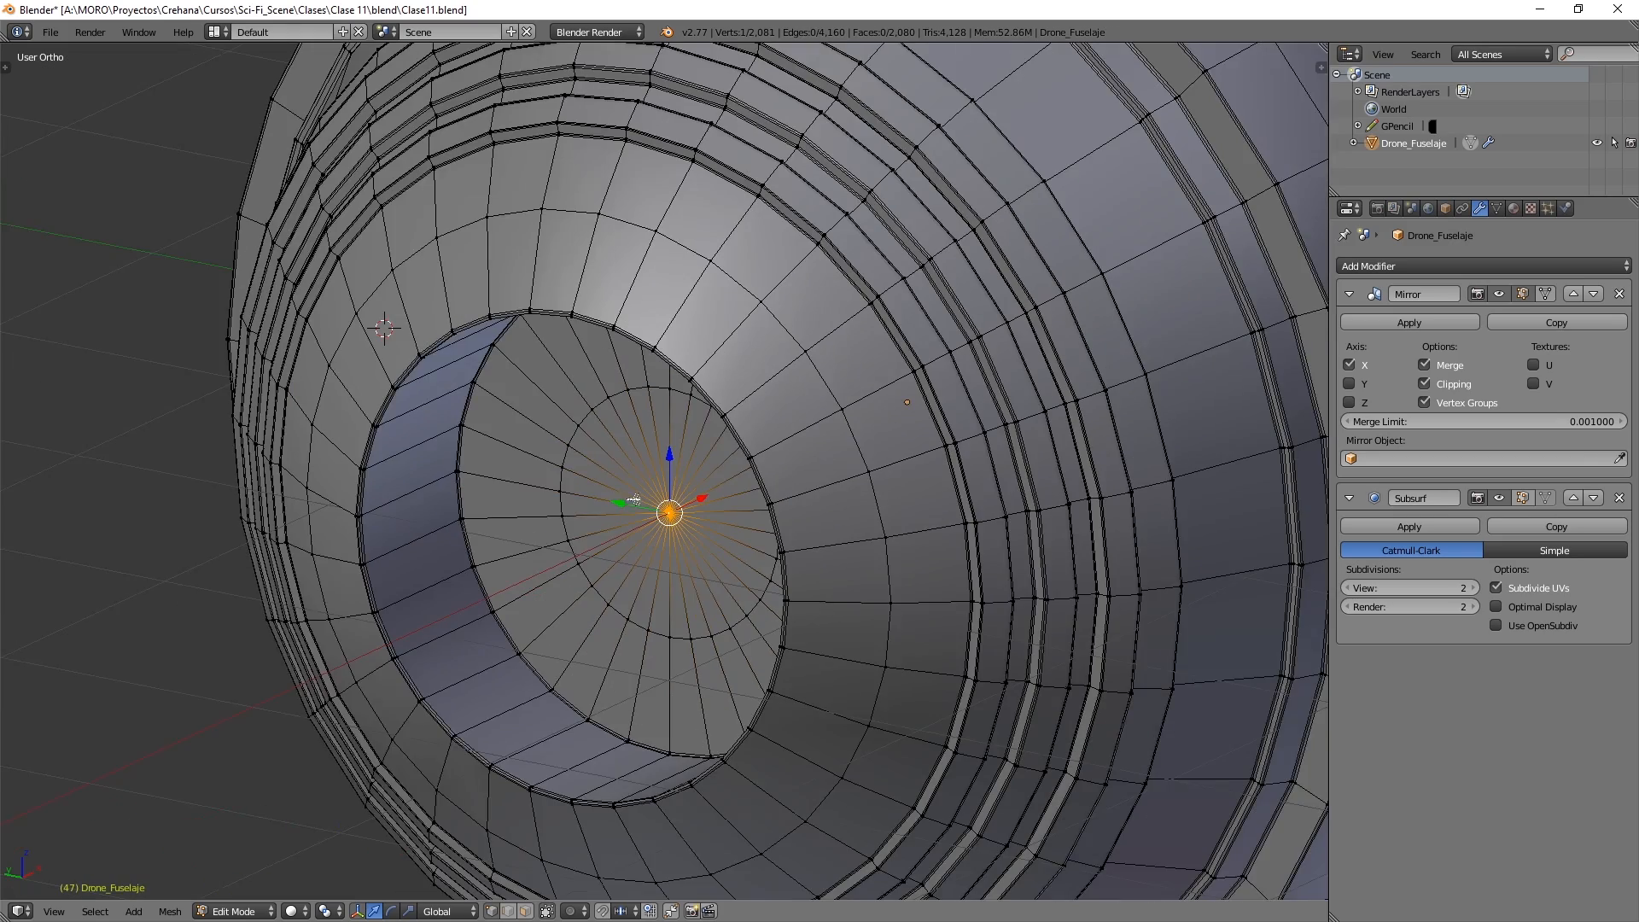
{"action": "middle_click_drag", "start_coordinate": [634, 499], "coordinate": [593, 495]}
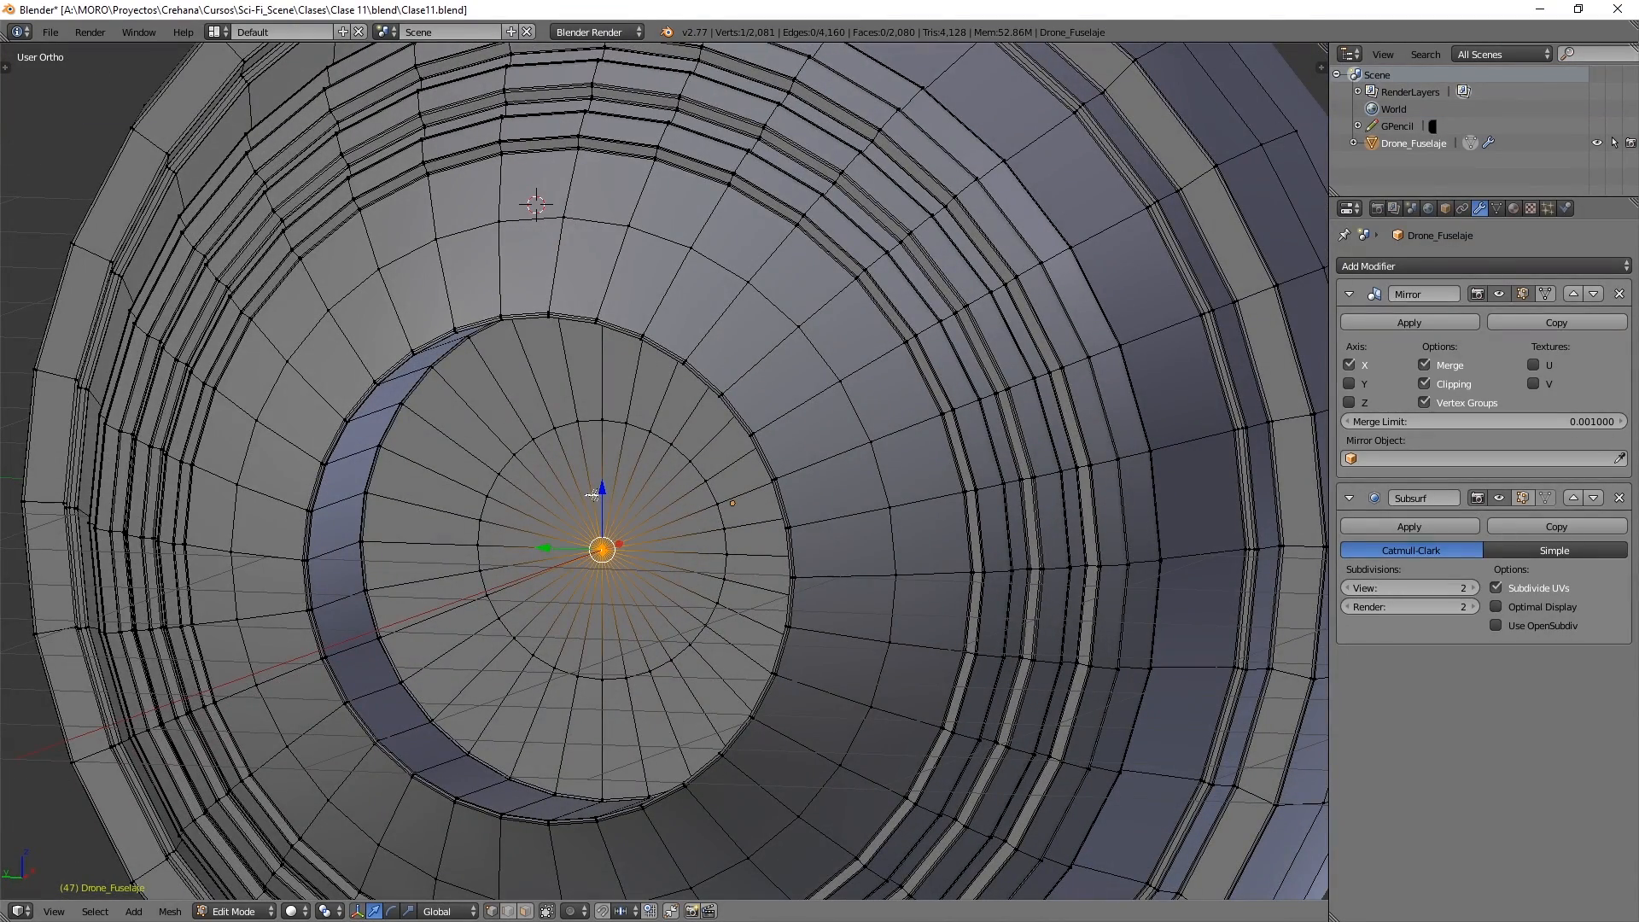
{"action": "key", "text": "ctrl+KP_Add"}
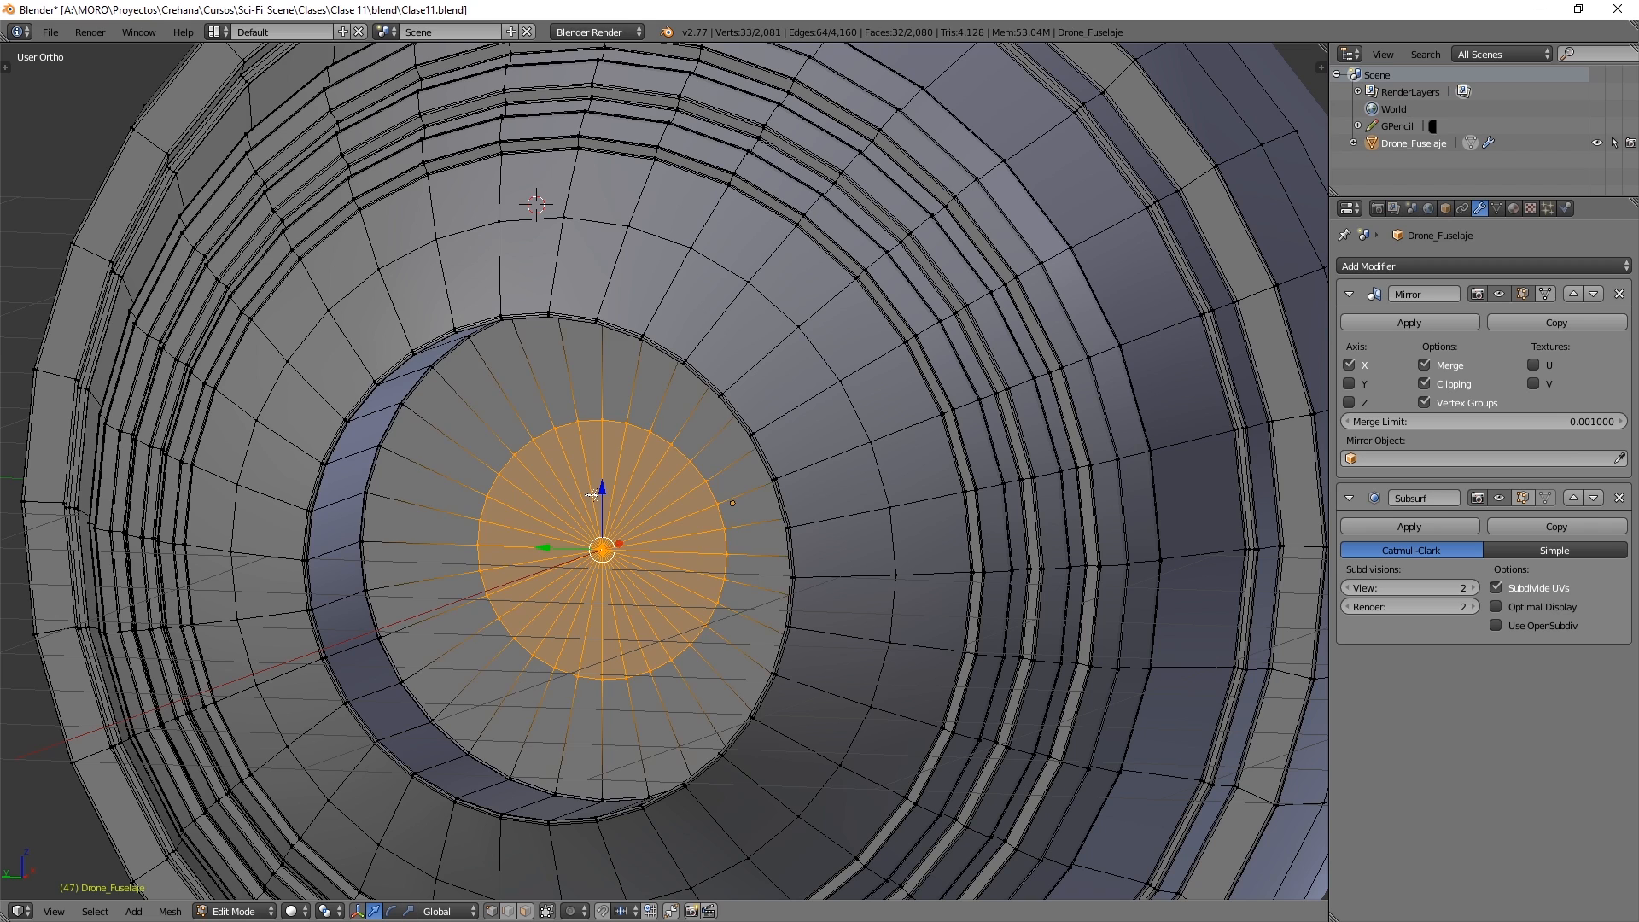
{"action": "key", "text": "ctrl+KP_Add"}
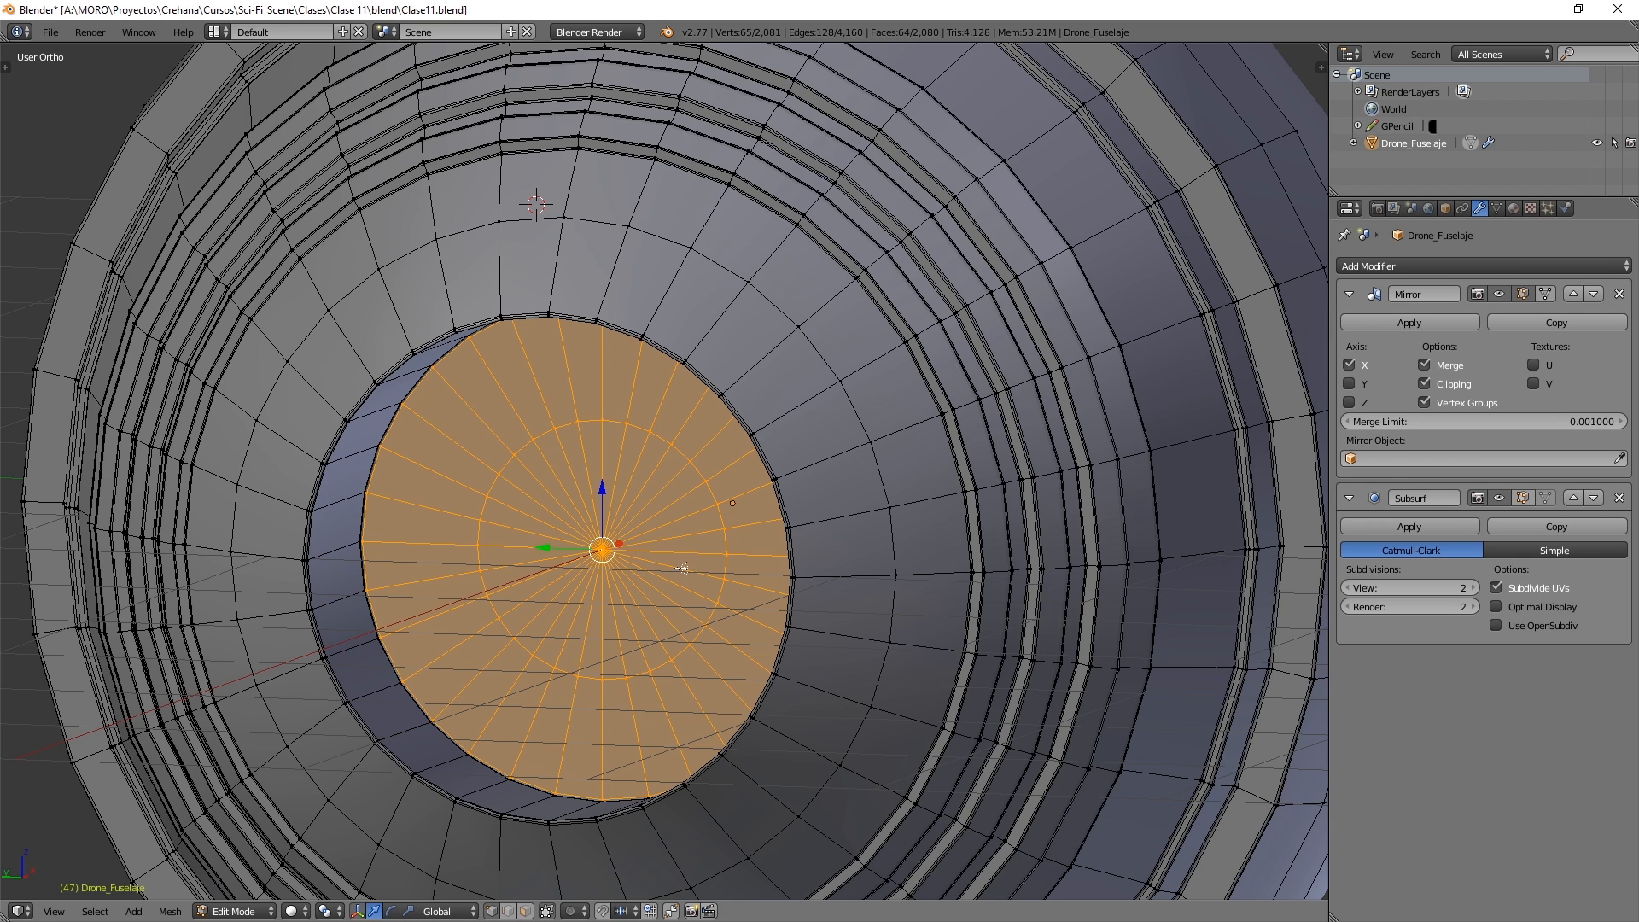
{"action": "key", "text": "shift+d"}
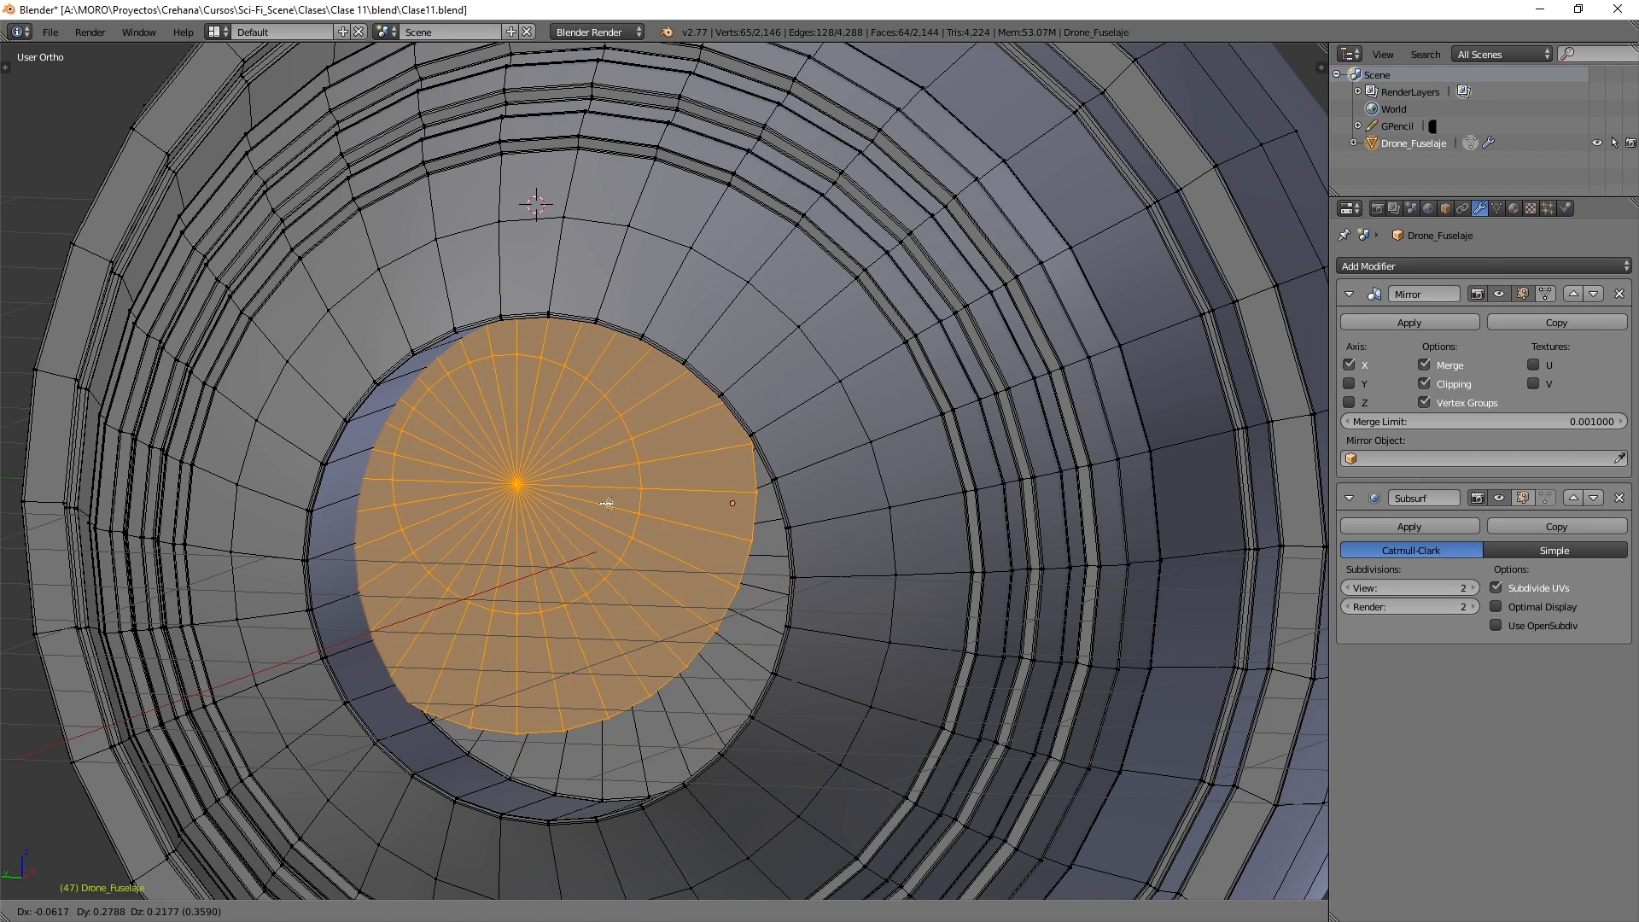
{"action": "right_click", "coordinate": [608, 502]}
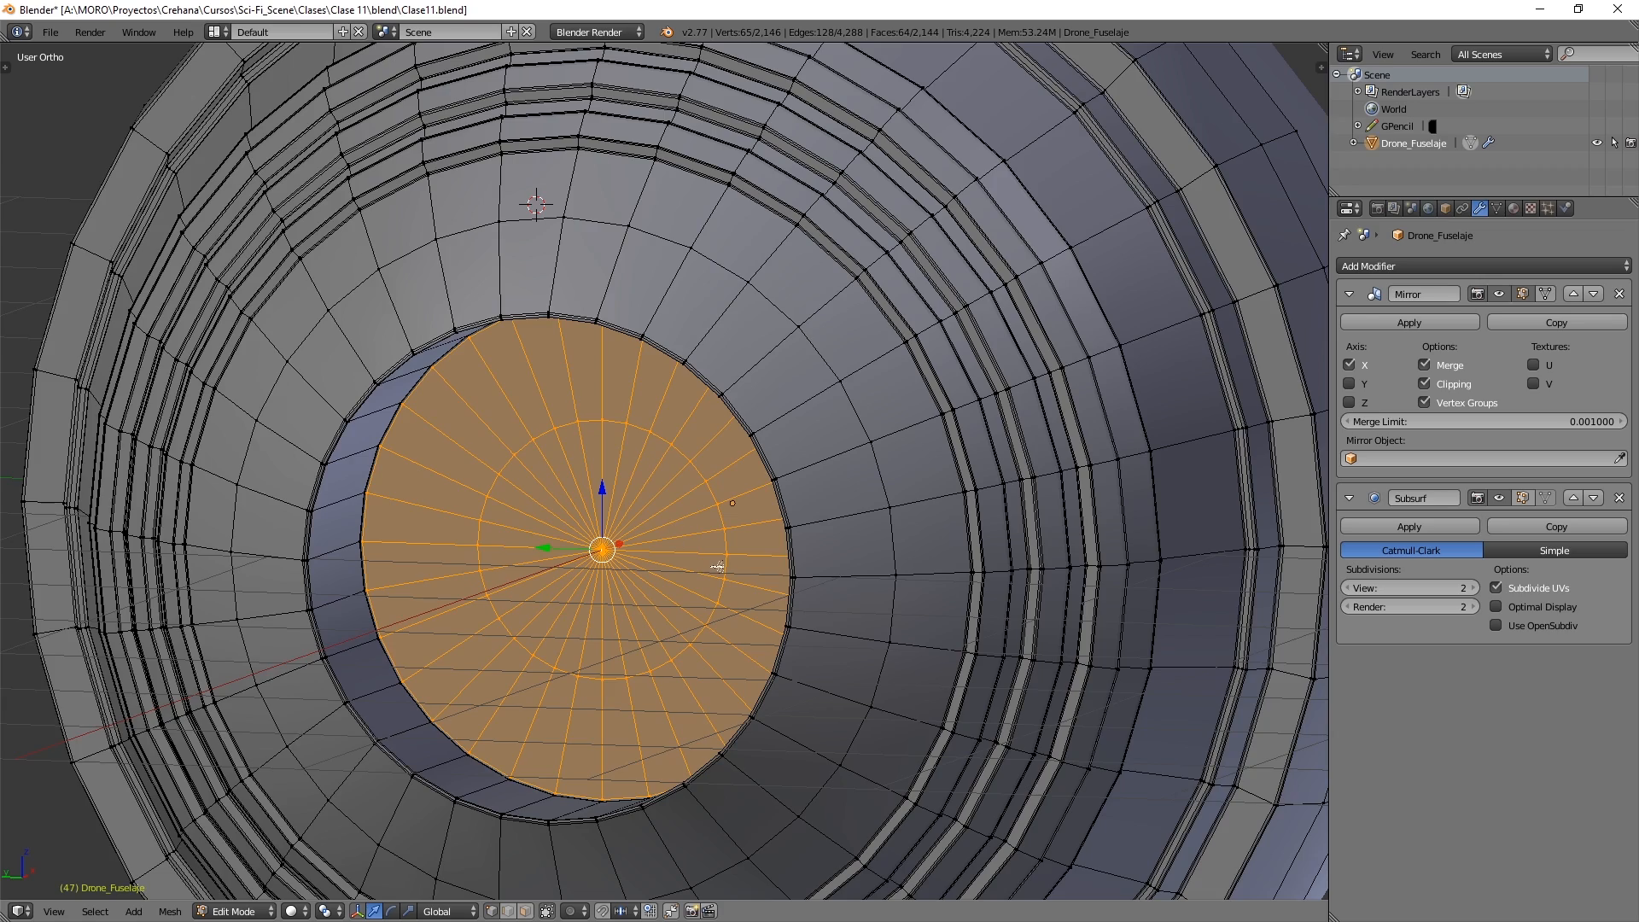
- Separate the duplicated recess floor faces into their own object by selection
{"action": "middle_click_drag", "start_coordinate": [689, 571], "coordinate": [658, 557]}
{"action": "left_click_drag", "start_coordinate": [683, 540], "coordinate": [676, 546]}
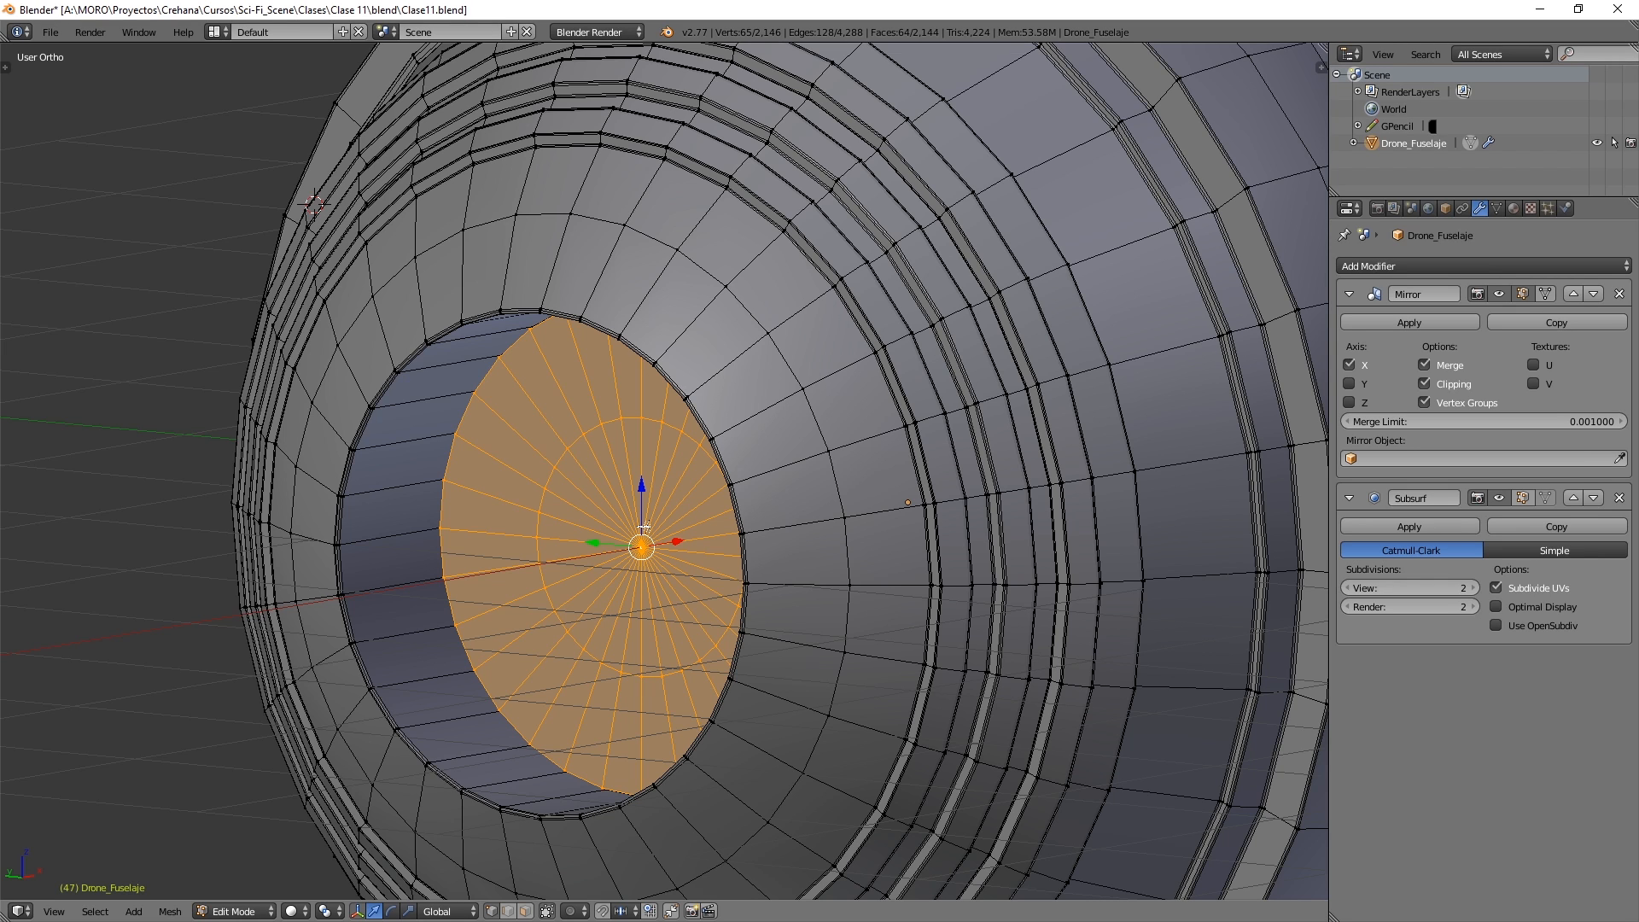
{"action": "key", "text": "p"}
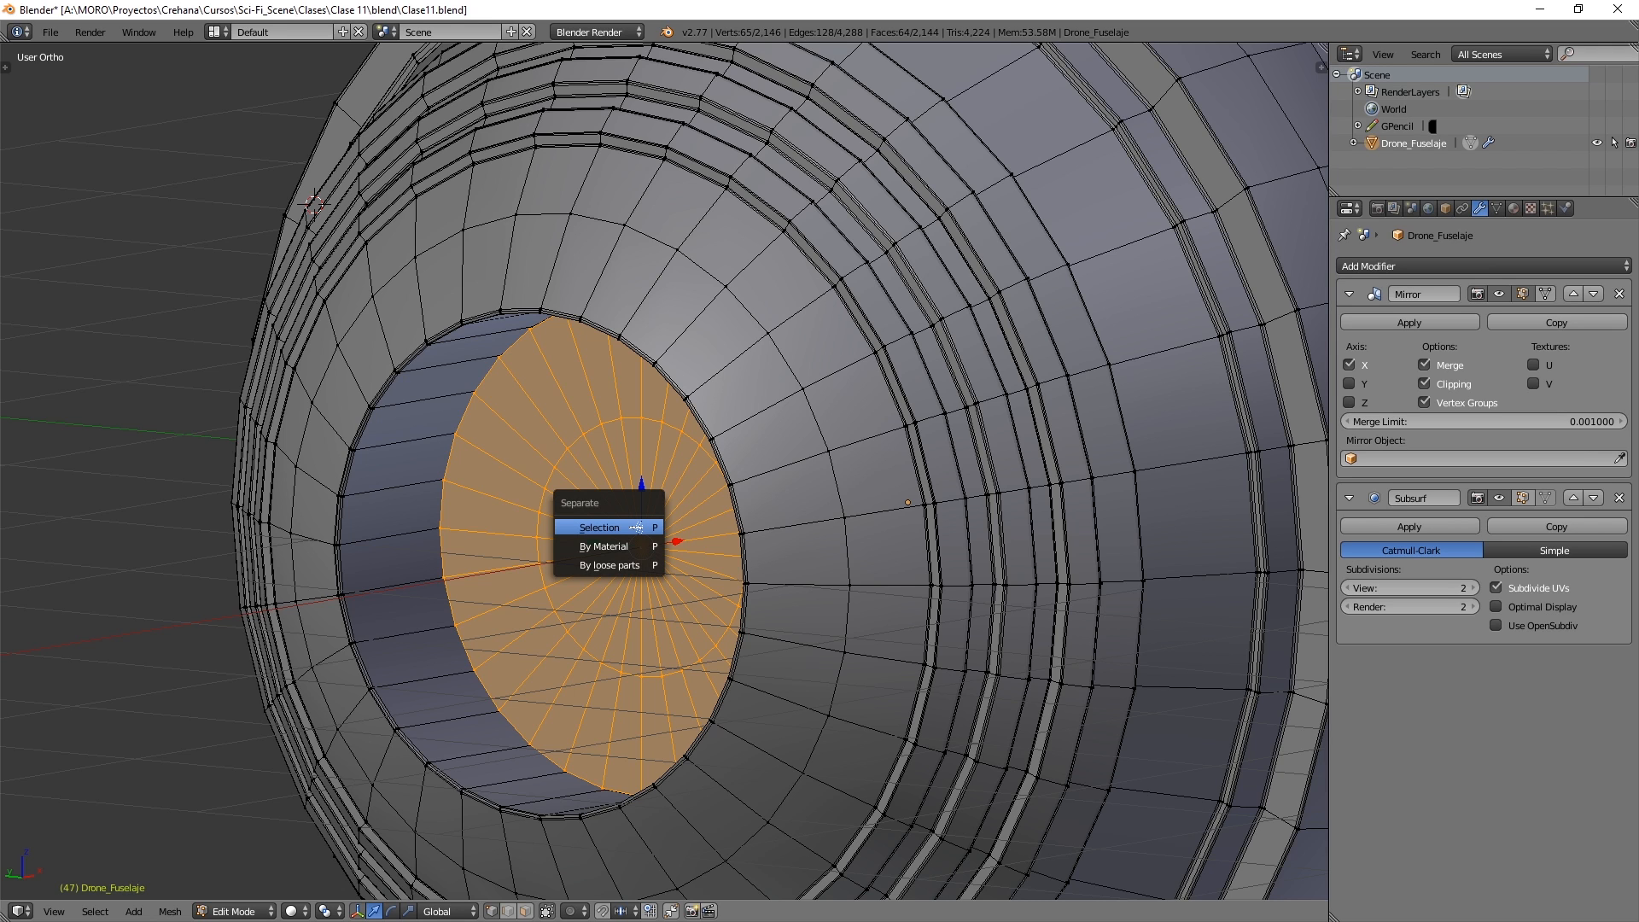
{"action": "left_click", "coordinate": [636, 527]}
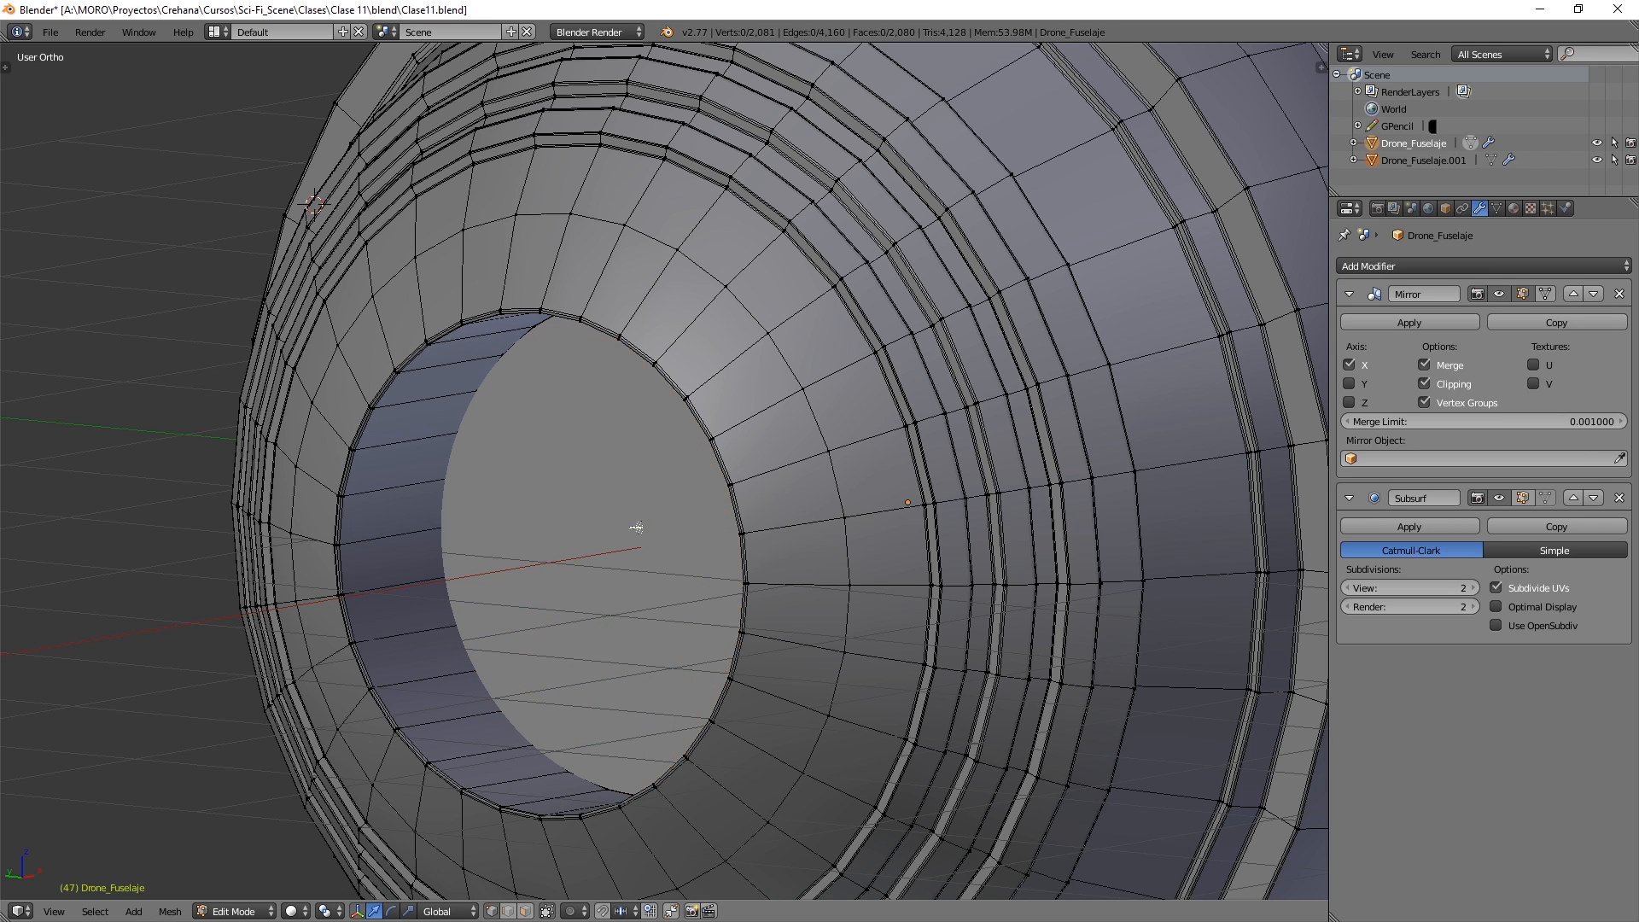
{"action": "middle_click_drag", "start_coordinate": [594, 494], "coordinate": [600, 479]}
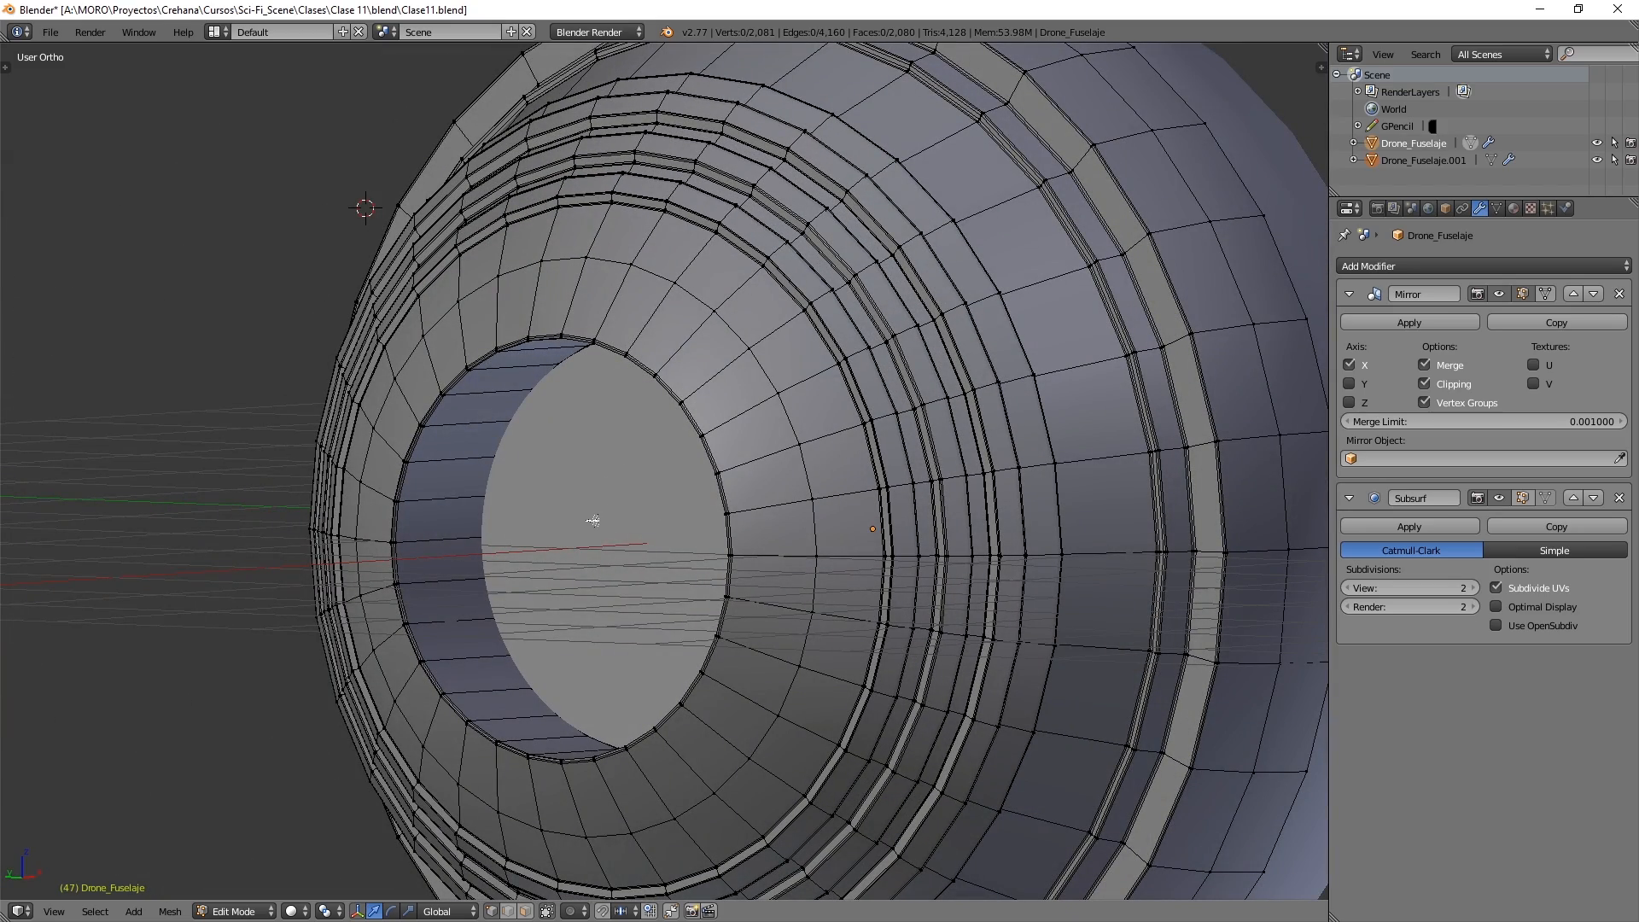
- Select the separated disc object in Object Mode, show the scene in wireframe, and rename the object Drone_Laterales
{"action": "right_click", "coordinate": [671, 367]}
{"action": "left_click", "coordinate": [1417, 162]}
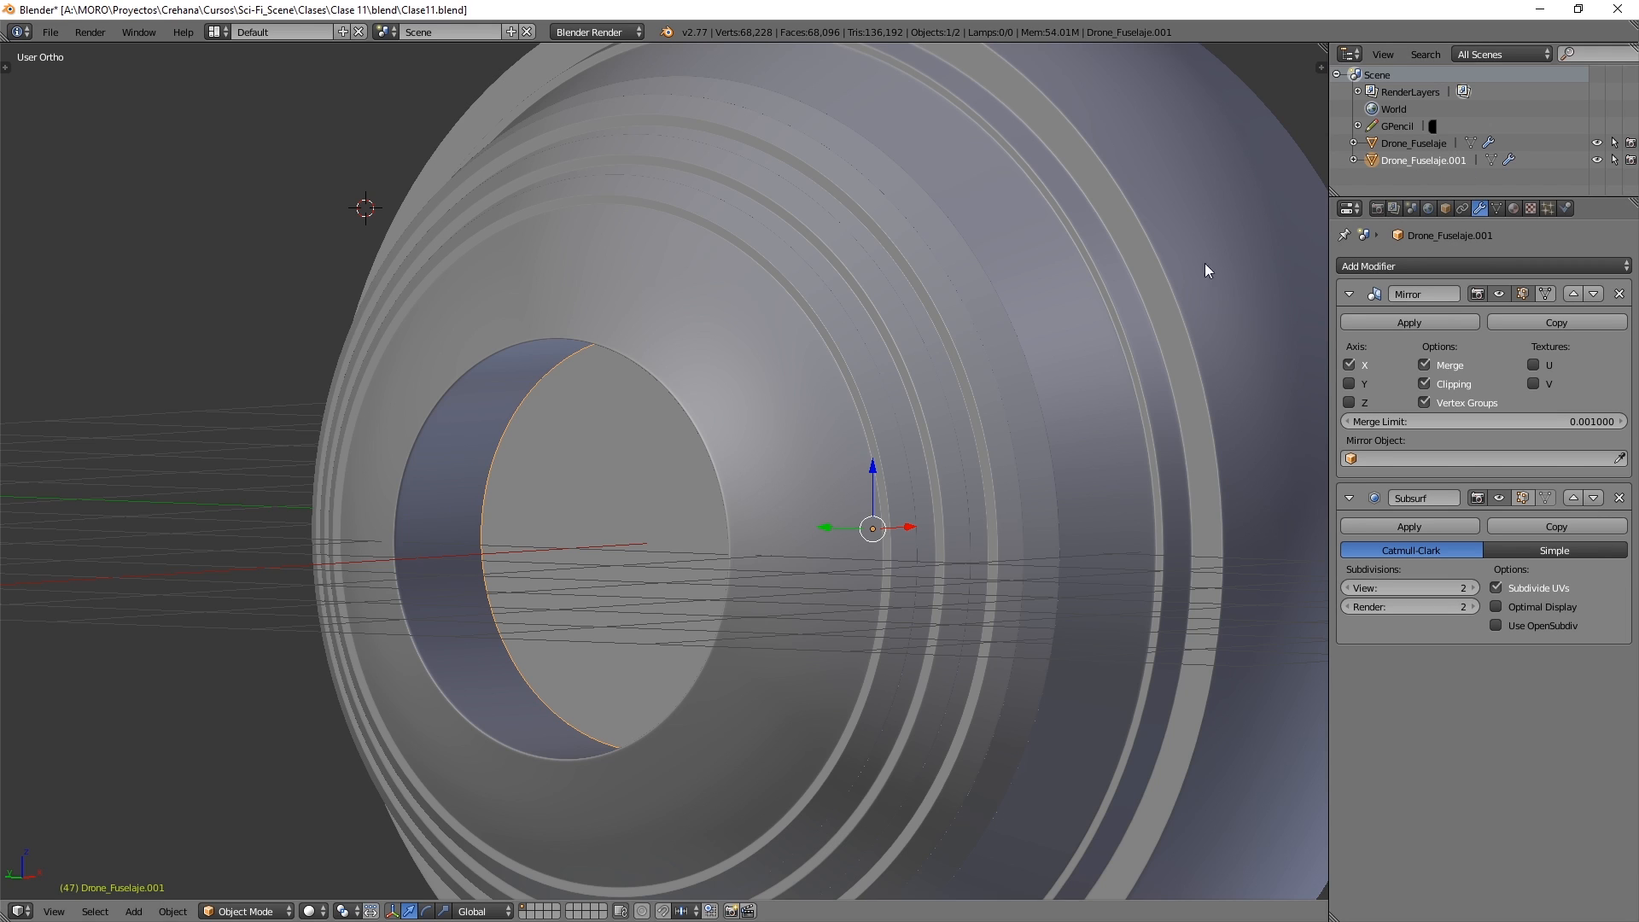
{"action": "key", "text": "Home"}
{"action": "key", "text": "z"}
{"action": "middle_click_drag", "start_coordinate": [705, 412], "coordinate": [765, 418]}
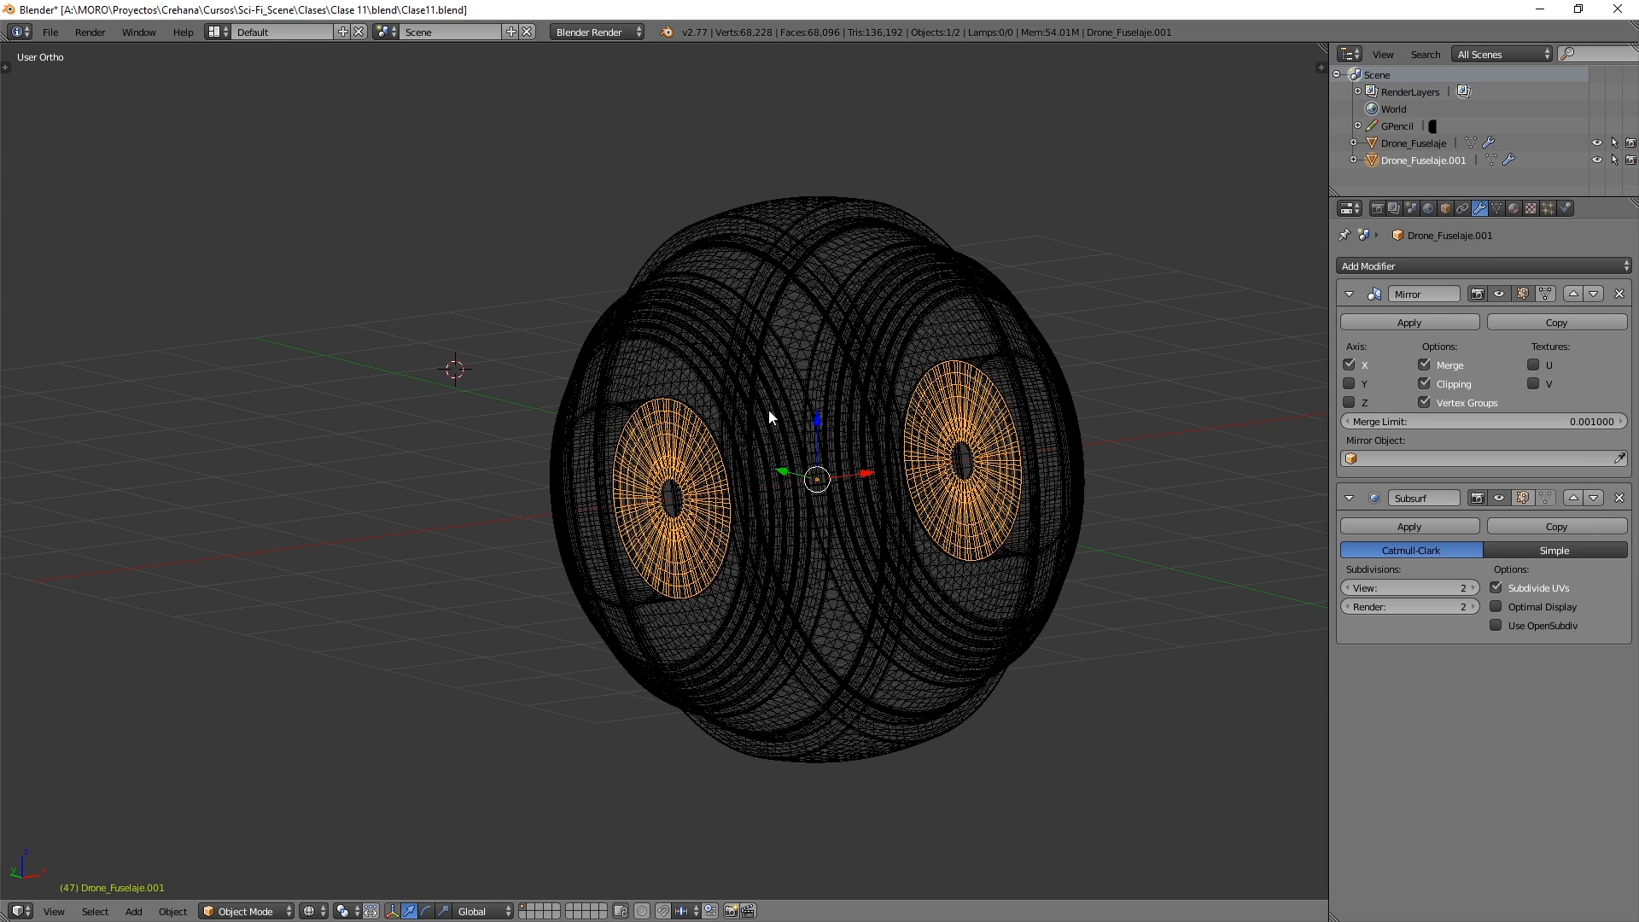
{"action": "double_click", "coordinate": [1416, 160]}
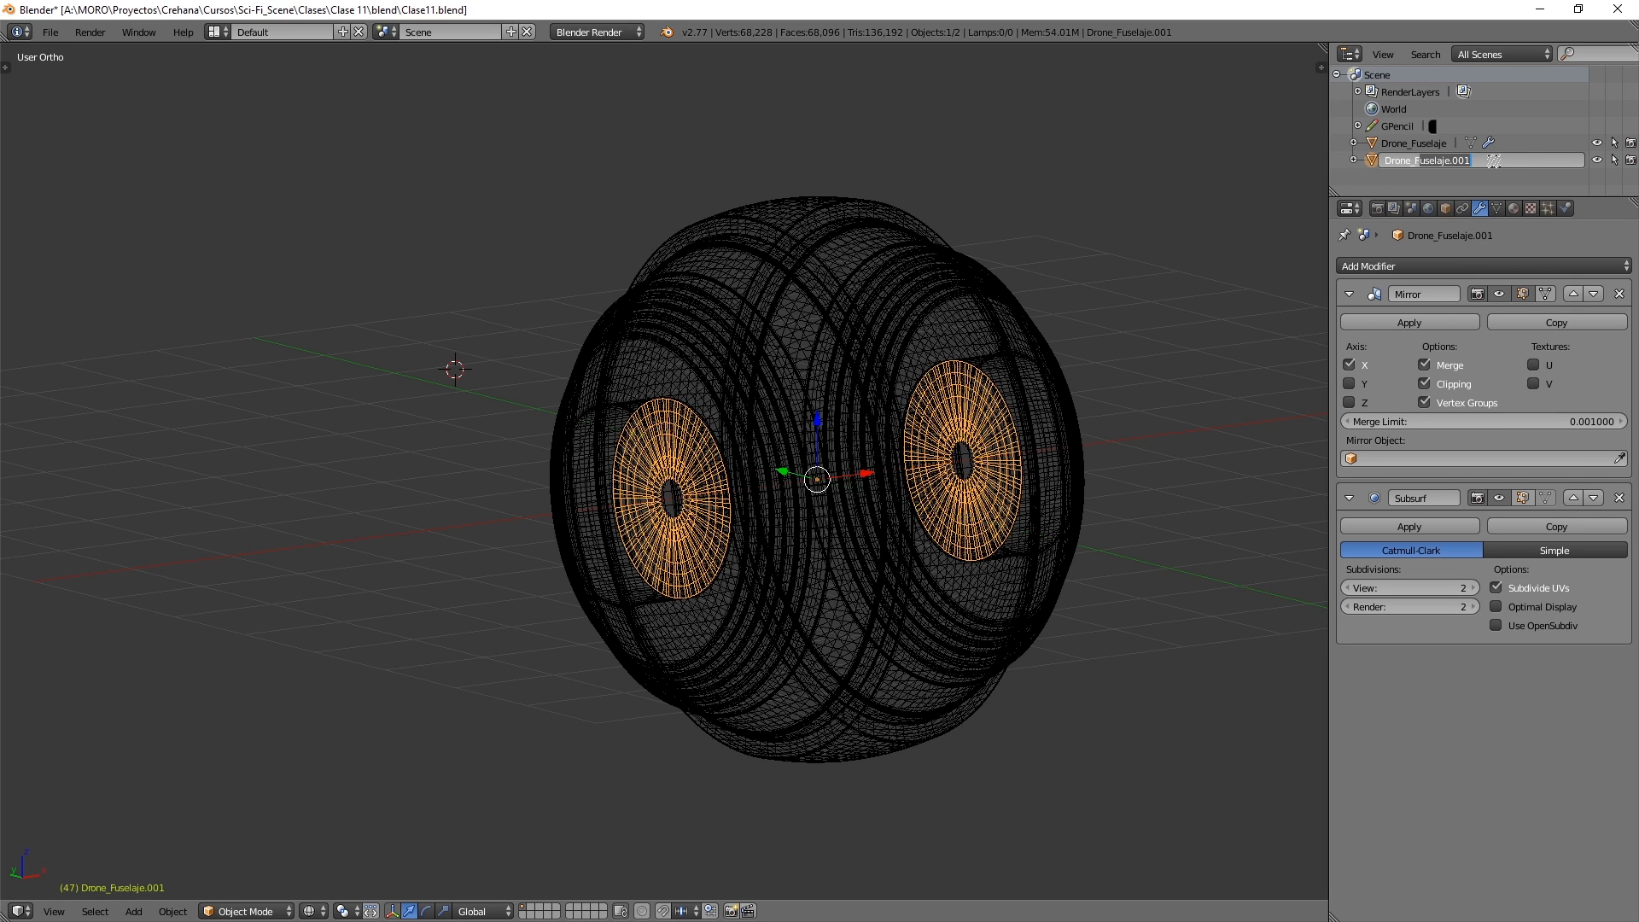
{"action": "type", "text": "Drone_Laterales"}
{"action": "key", "text": "Return"}
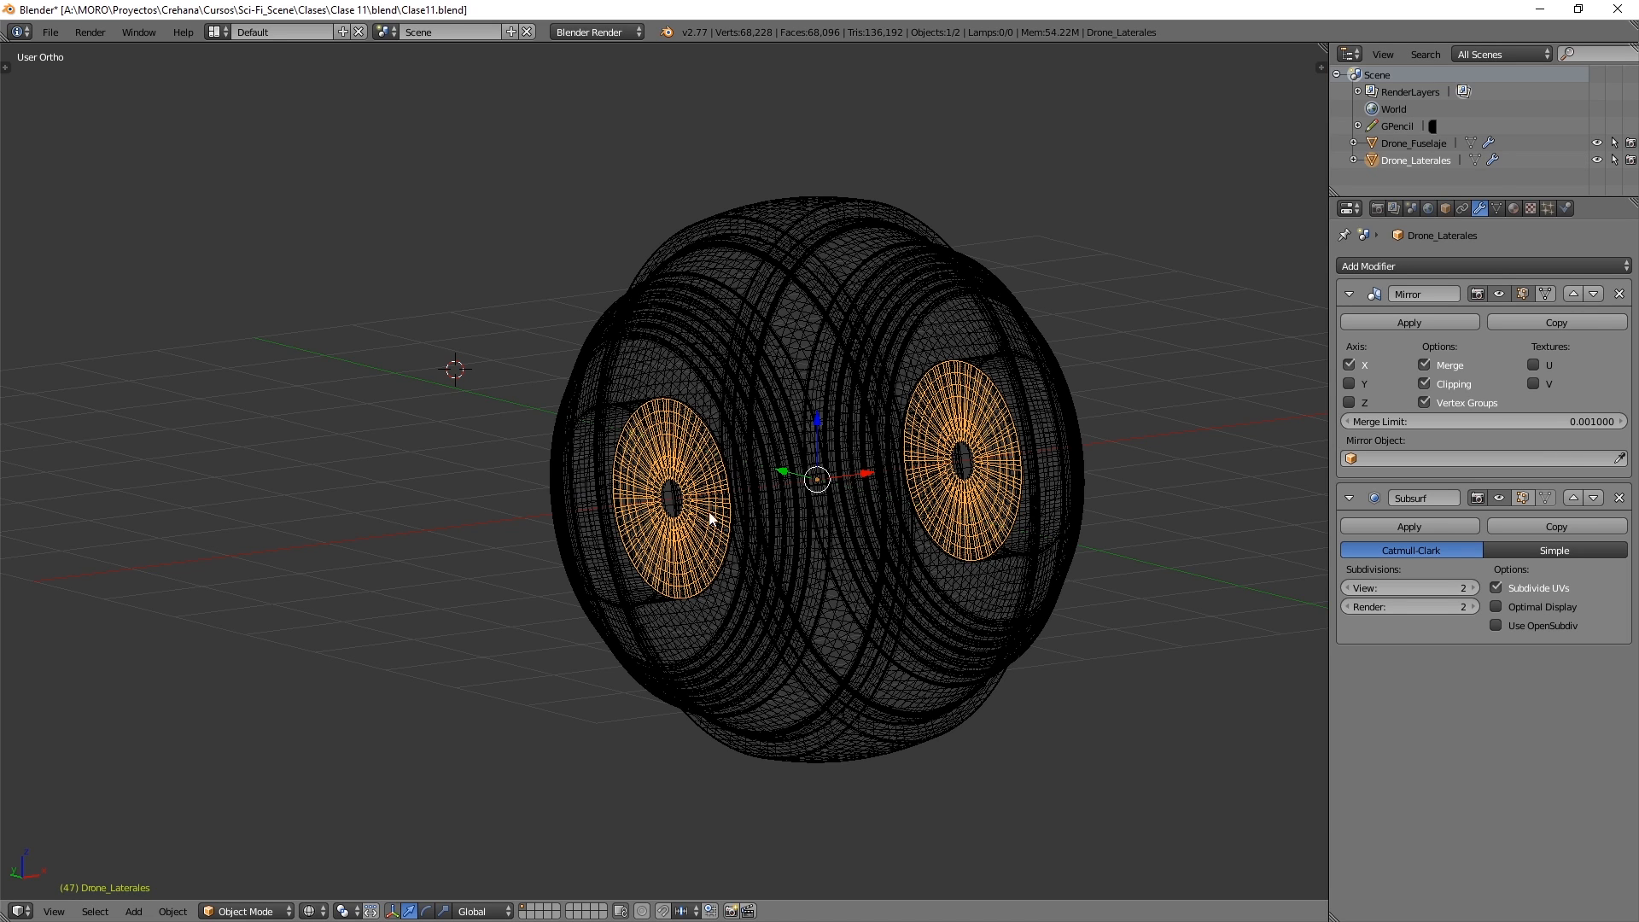
- Extrude all faces of the Drone_Laterales disc outward about 1.59 in Edit Mode to form a side cylinder
{"action": "key", "text": "Tab"}
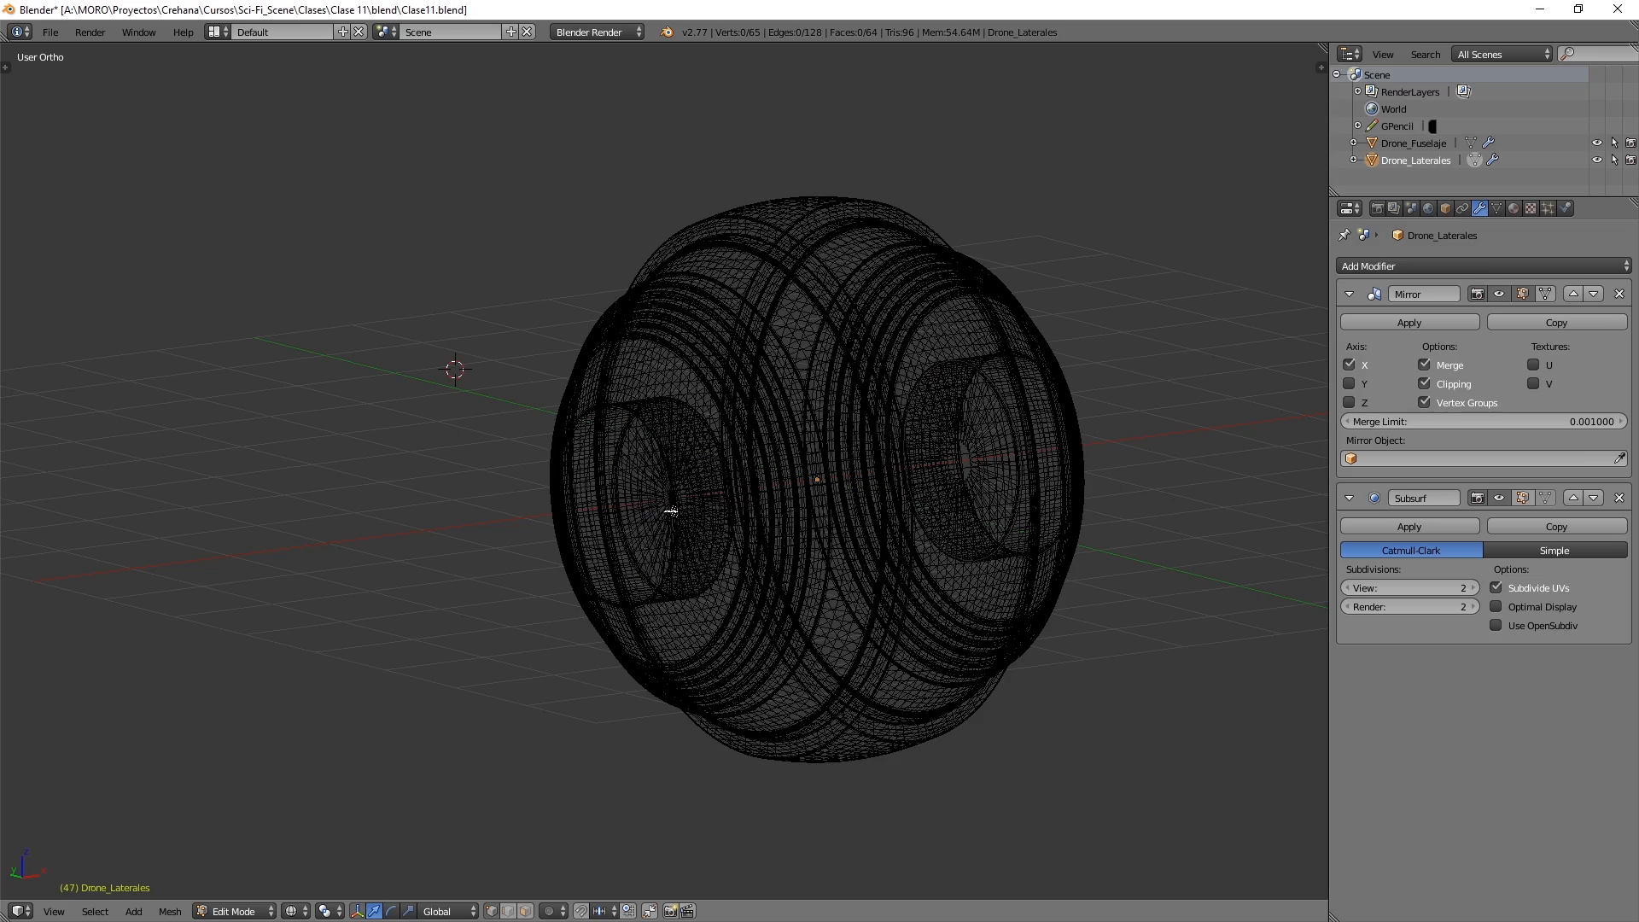
{"action": "key", "text": "a"}
{"action": "mouse_move", "coordinate": [716, 506]}
{"action": "middle_mouse_down"}
{"action": "mouse_move", "coordinate": [636, 494]}
{"action": "mouse_move", "coordinate": [692, 495]}
{"action": "mouse_move", "coordinate": [694, 514]}
{"action": "middle_mouse_up"}
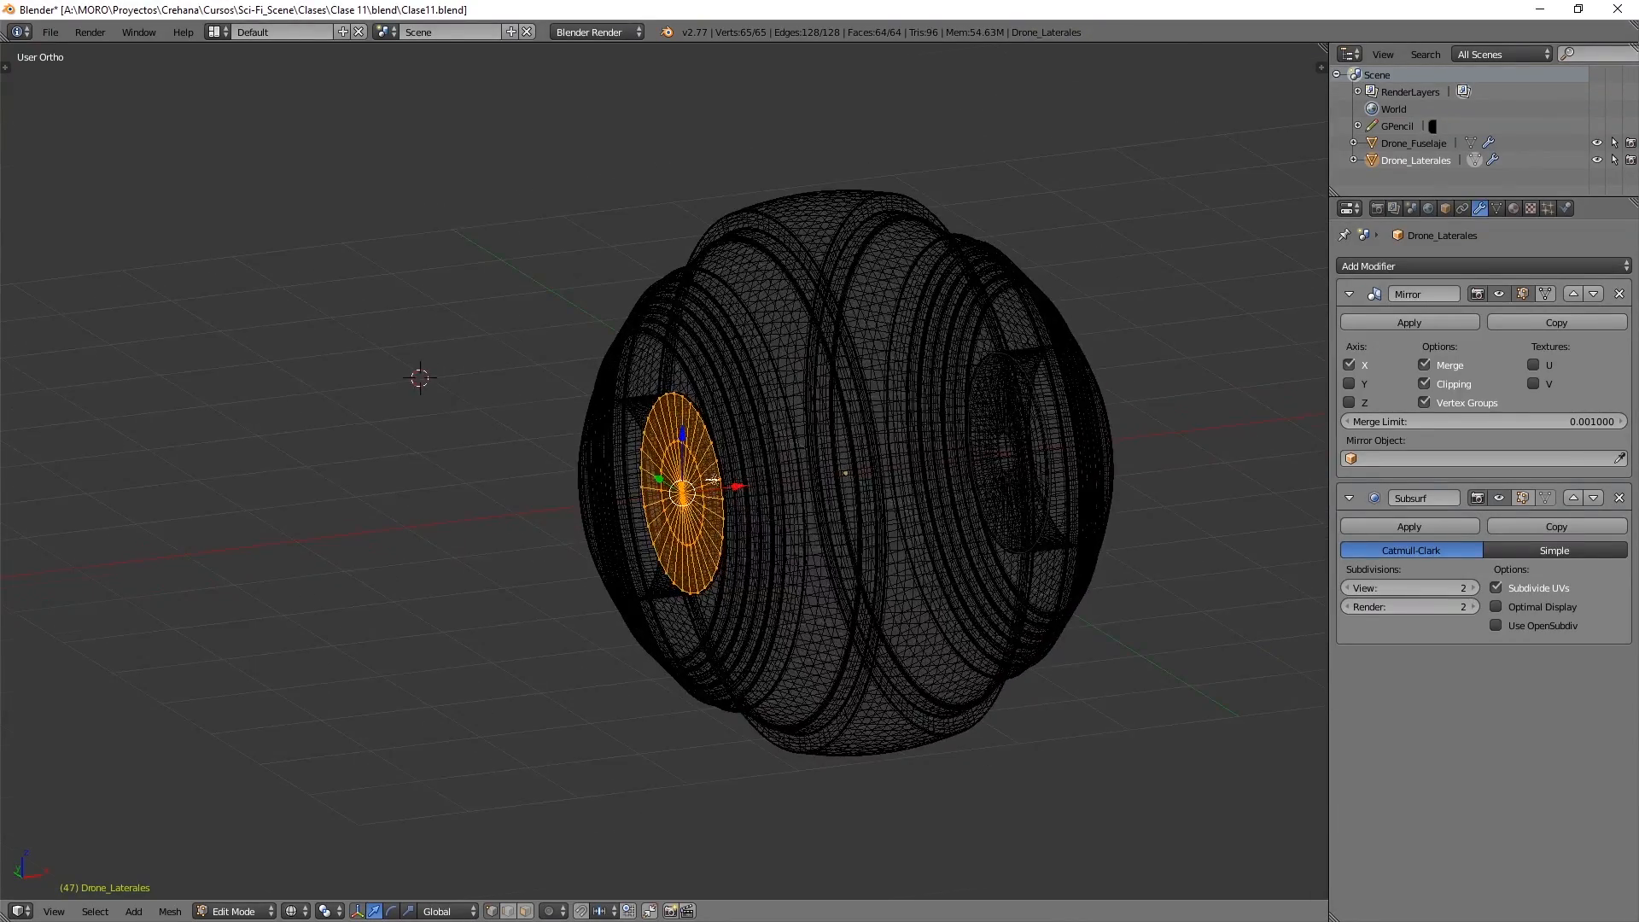
{"action": "scroll", "coordinate": [712, 479], "scroll_direction": "up", "scroll_amount": 2}
{"action": "key", "text": "e"}
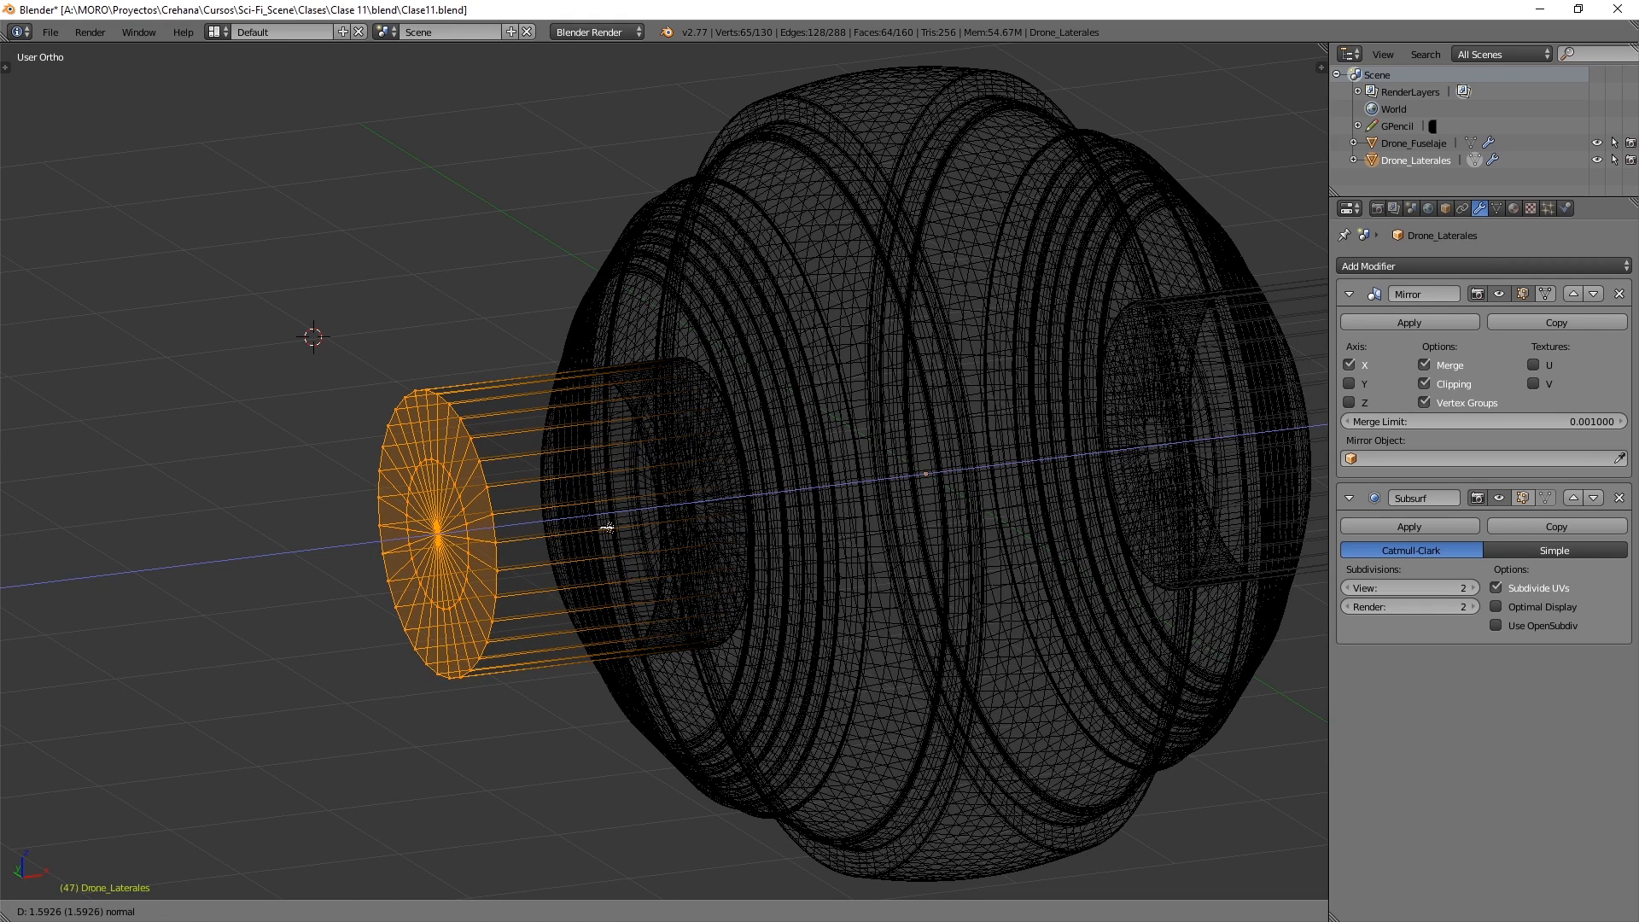
{"action": "left_click", "coordinate": [611, 525]}
- Move the cylinder's outer end about 0.08 along X in front view to match the reference image's outer edge, and deselect everything
{"action": "key", "text": "KP_1"}
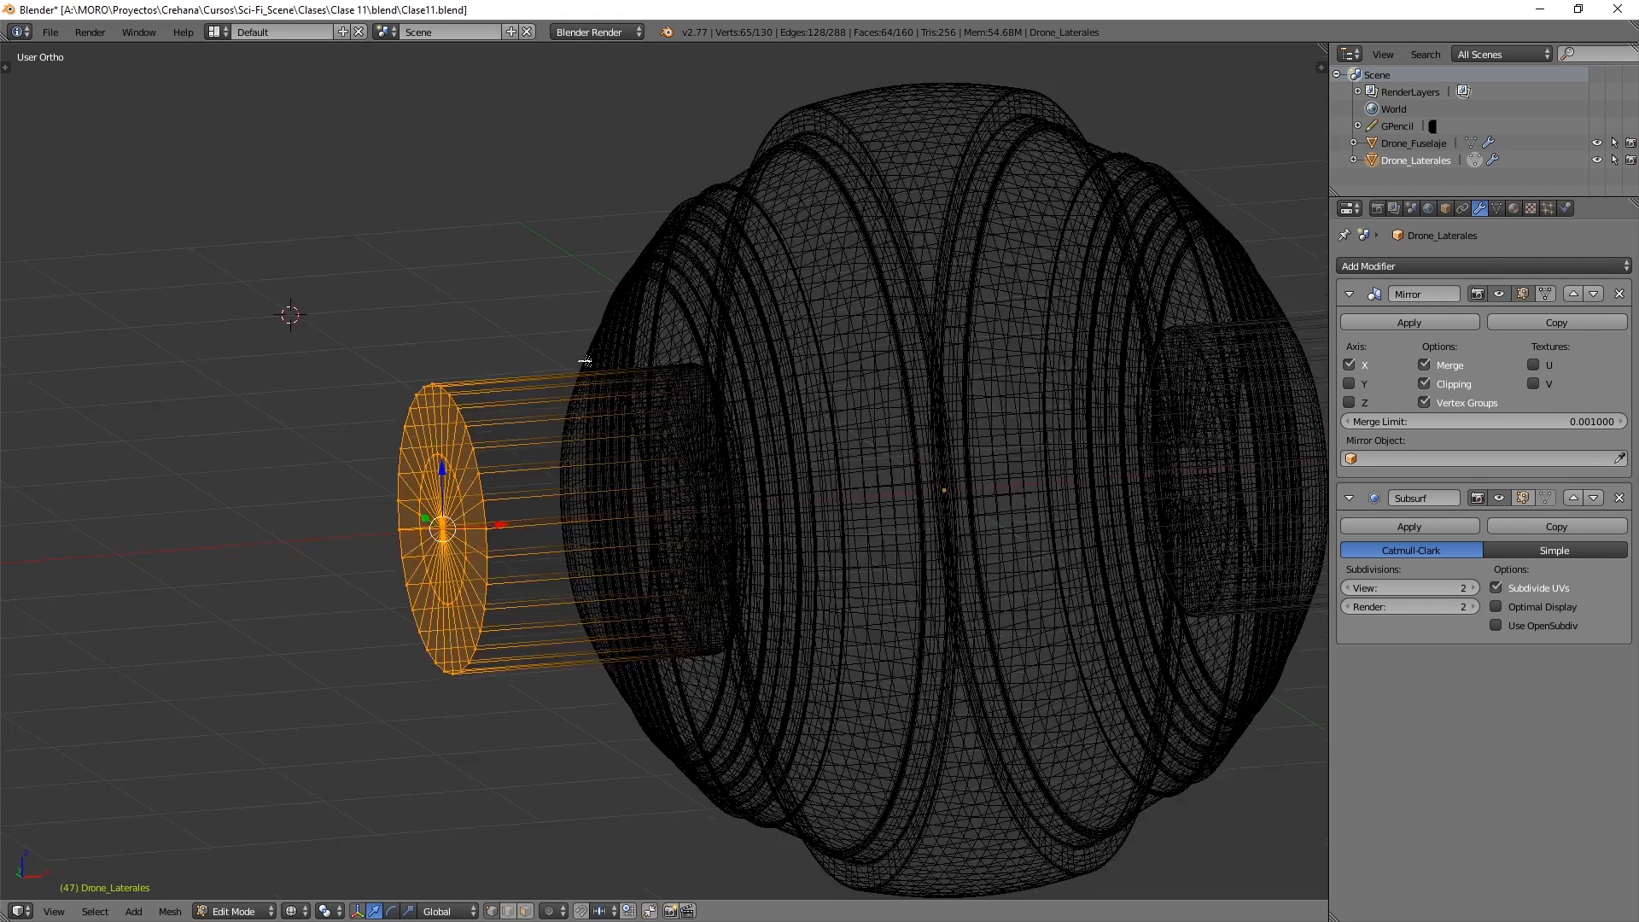
{"action": "key", "text": "z"}
{"action": "scroll", "coordinate": [546, 477], "scroll_direction": "up", "scroll_amount": 4}
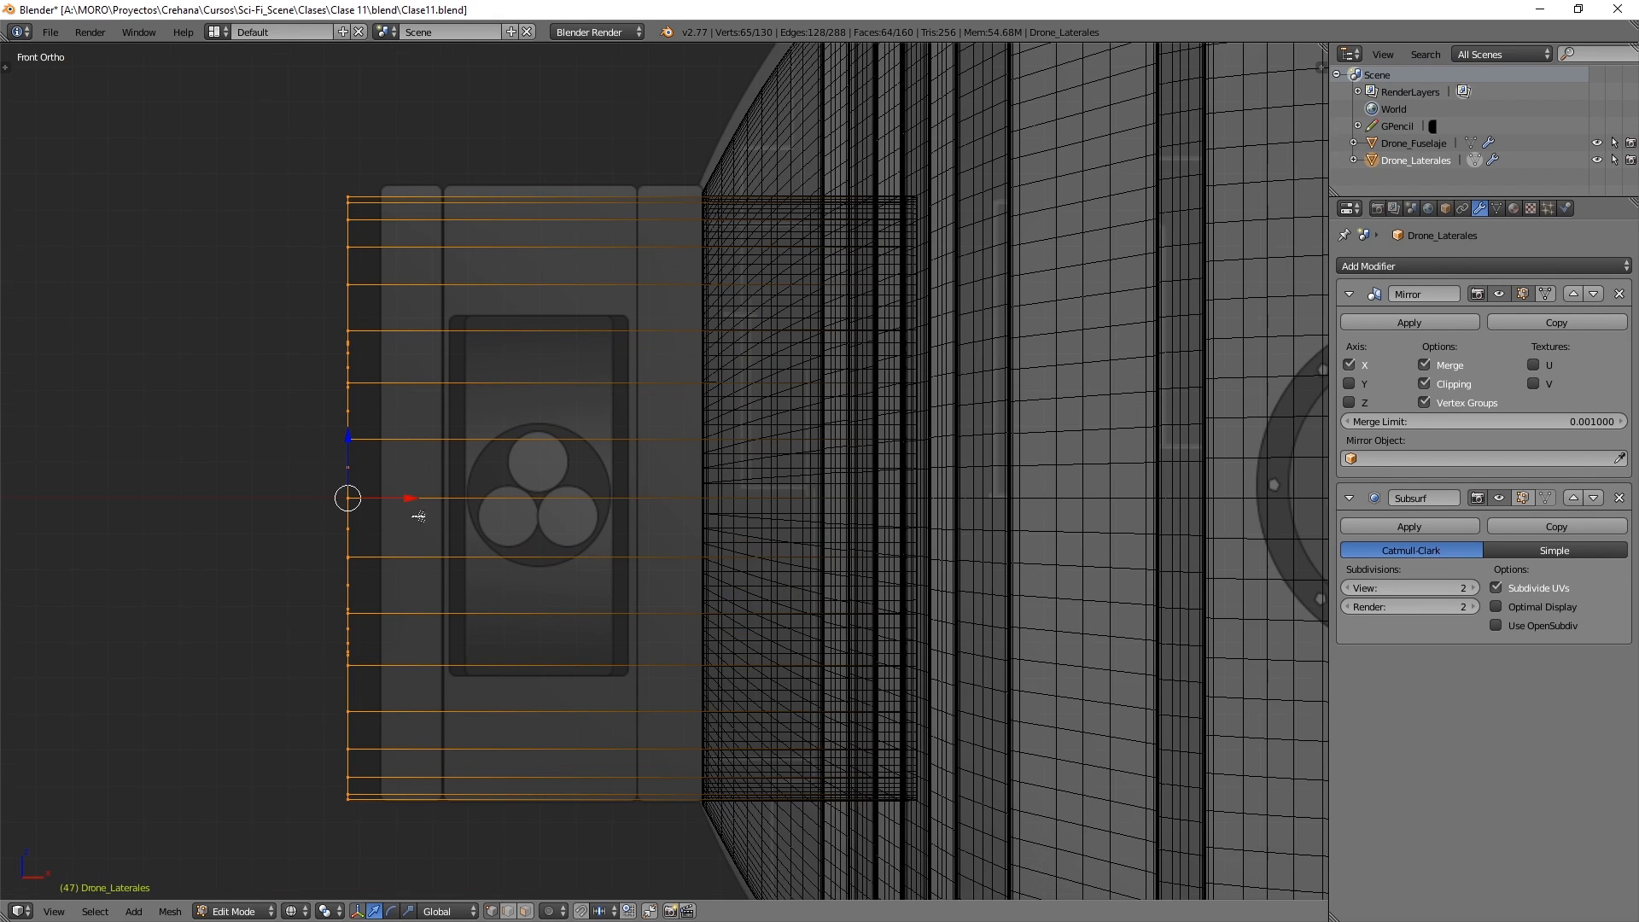
{"action": "middle_click_drag", "start_coordinate": [419, 515], "coordinate": [500, 456], "text": "shift"}
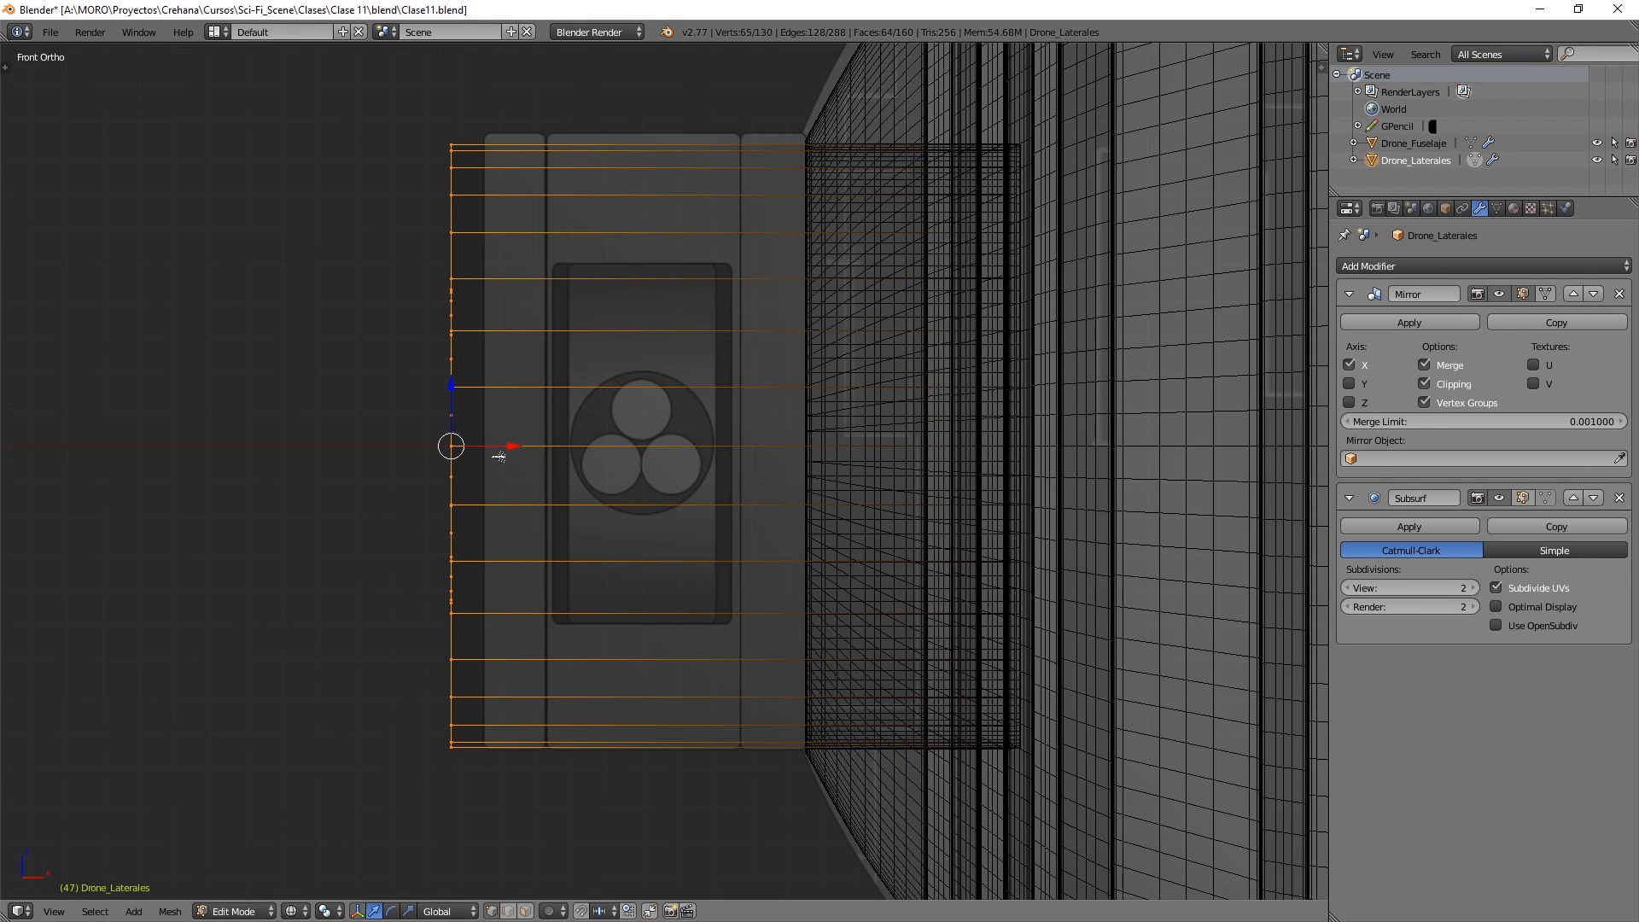
{"action": "key", "text": "g"}
{"action": "key", "text": "x"}
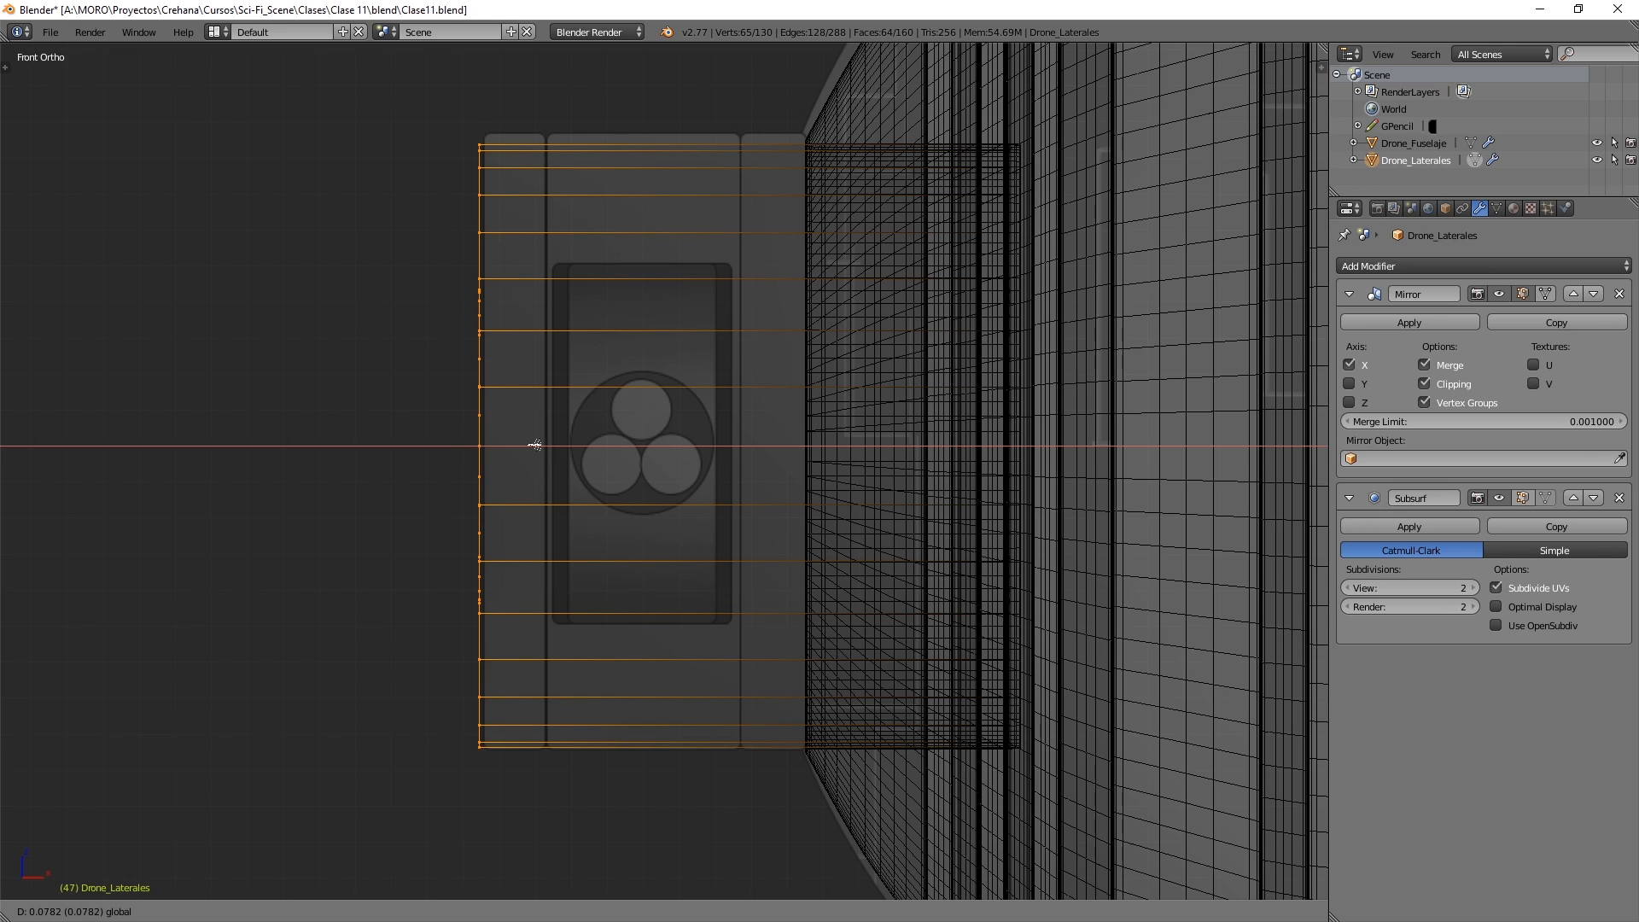
{"action": "left_click", "coordinate": [538, 443]}
{"action": "key", "text": "a"}
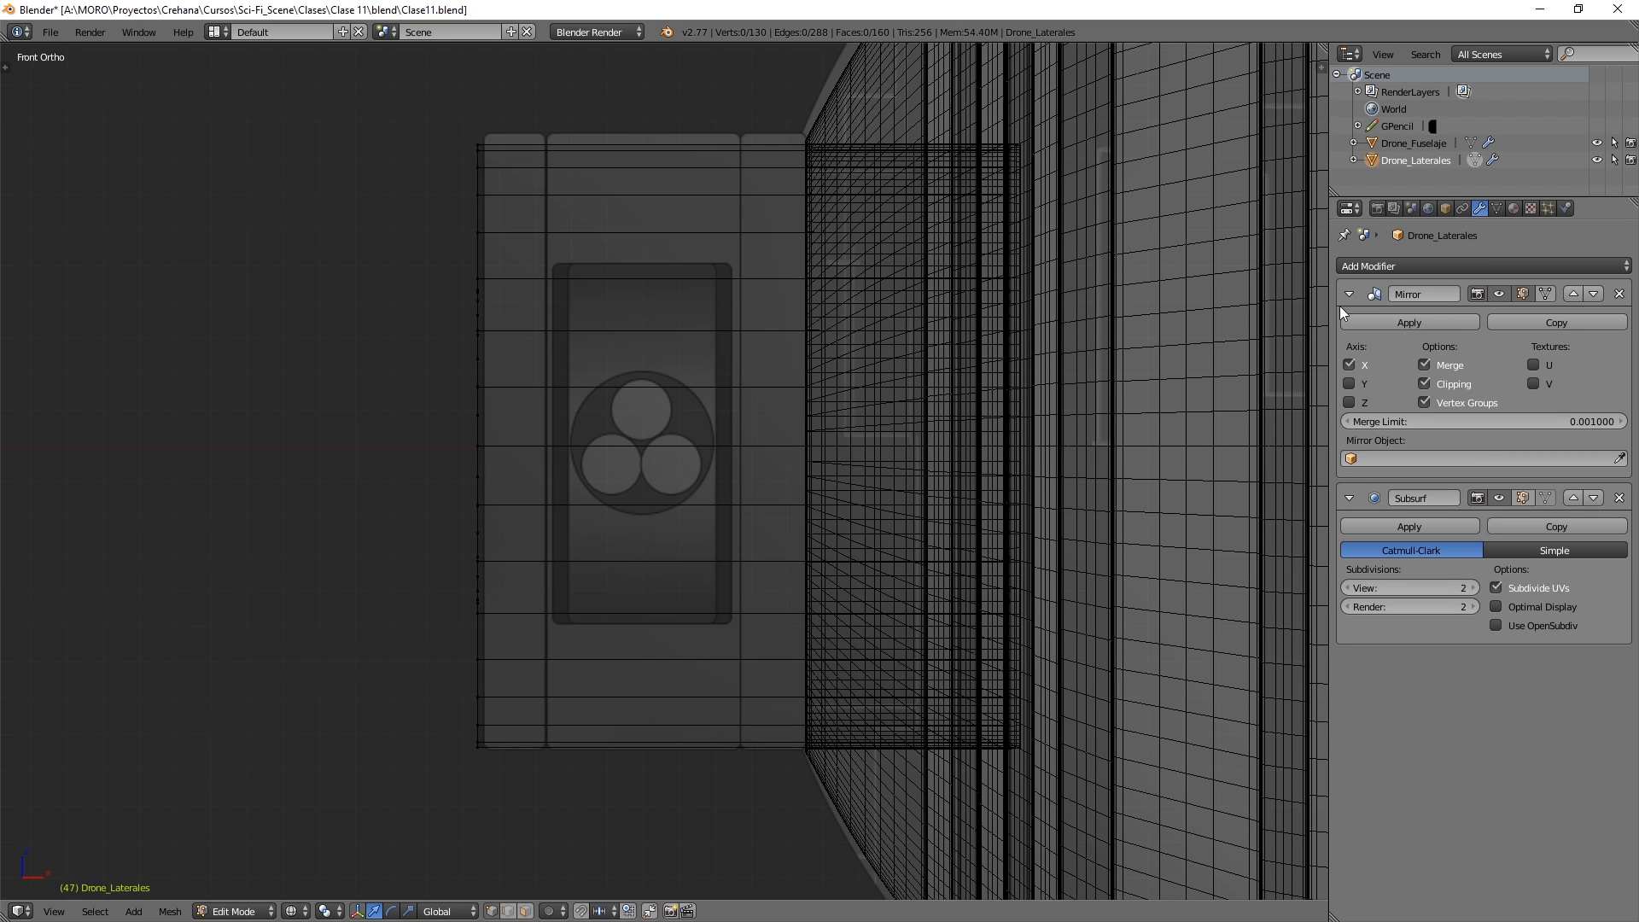
- Examine the smoothed, mirrored side cylinders against the fuselage in Object Mode with solid shading
{"action": "key", "text": "Tab"}
{"action": "key", "text": "Home"}
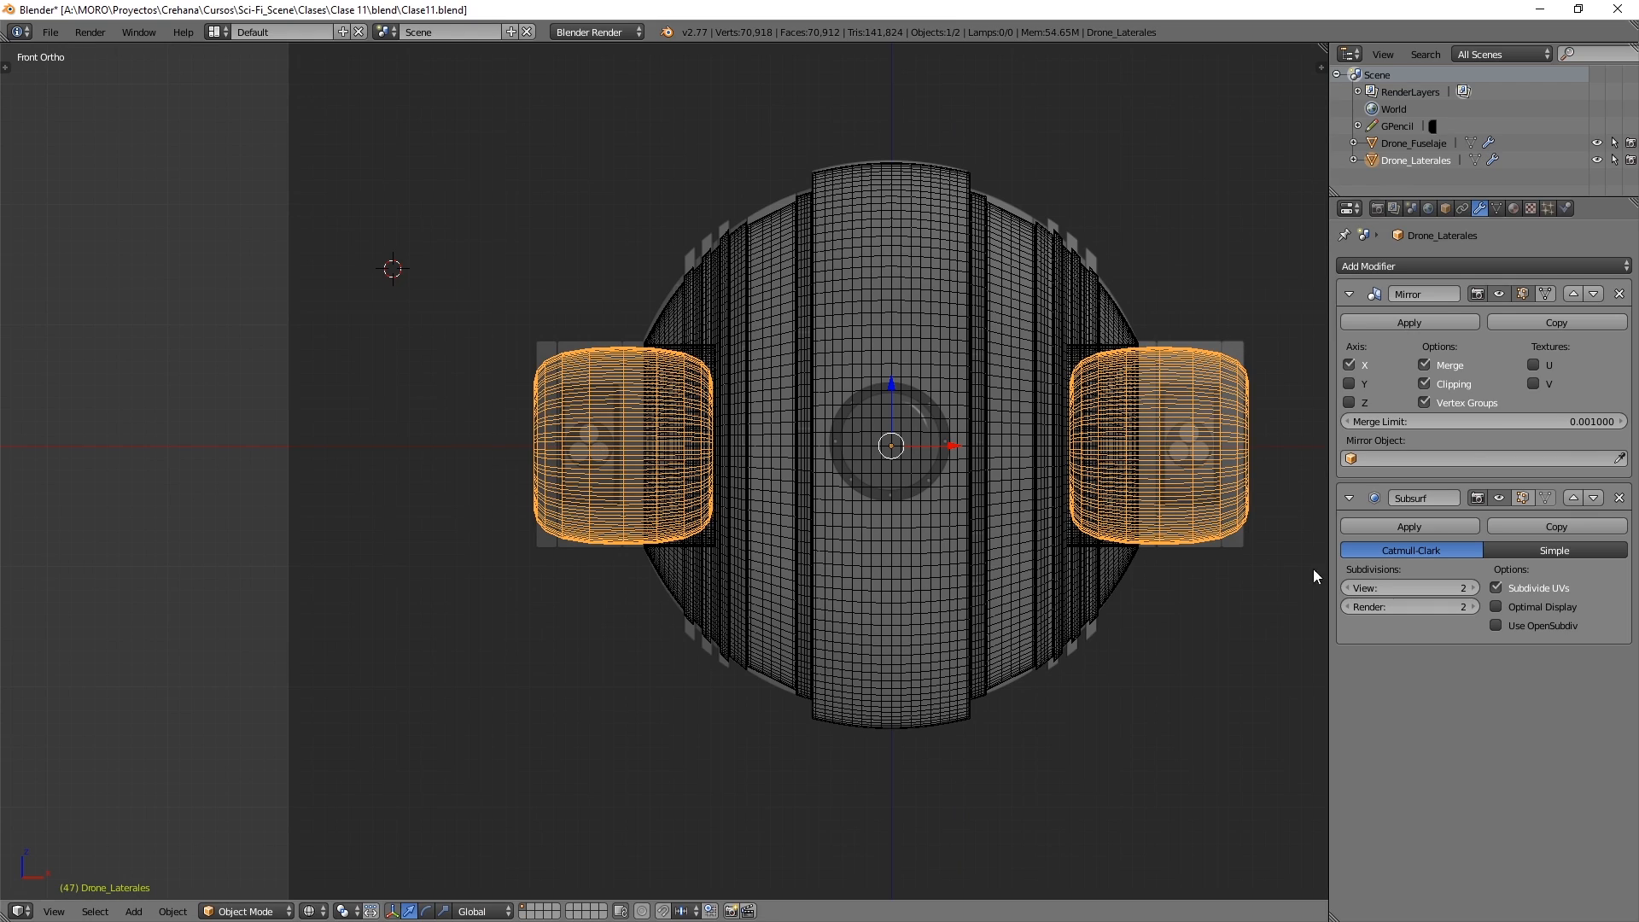
{"action": "mouse_move", "coordinate": [595, 448]}
{"action": "middle_mouse_down", "text": "shift"}
{"action": "mouse_move", "coordinate": [650, 476]}
{"action": "mouse_move", "coordinate": [679, 460]}
{"action": "middle_mouse_up", "text": "shift"}
{"action": "key", "text": "z"}
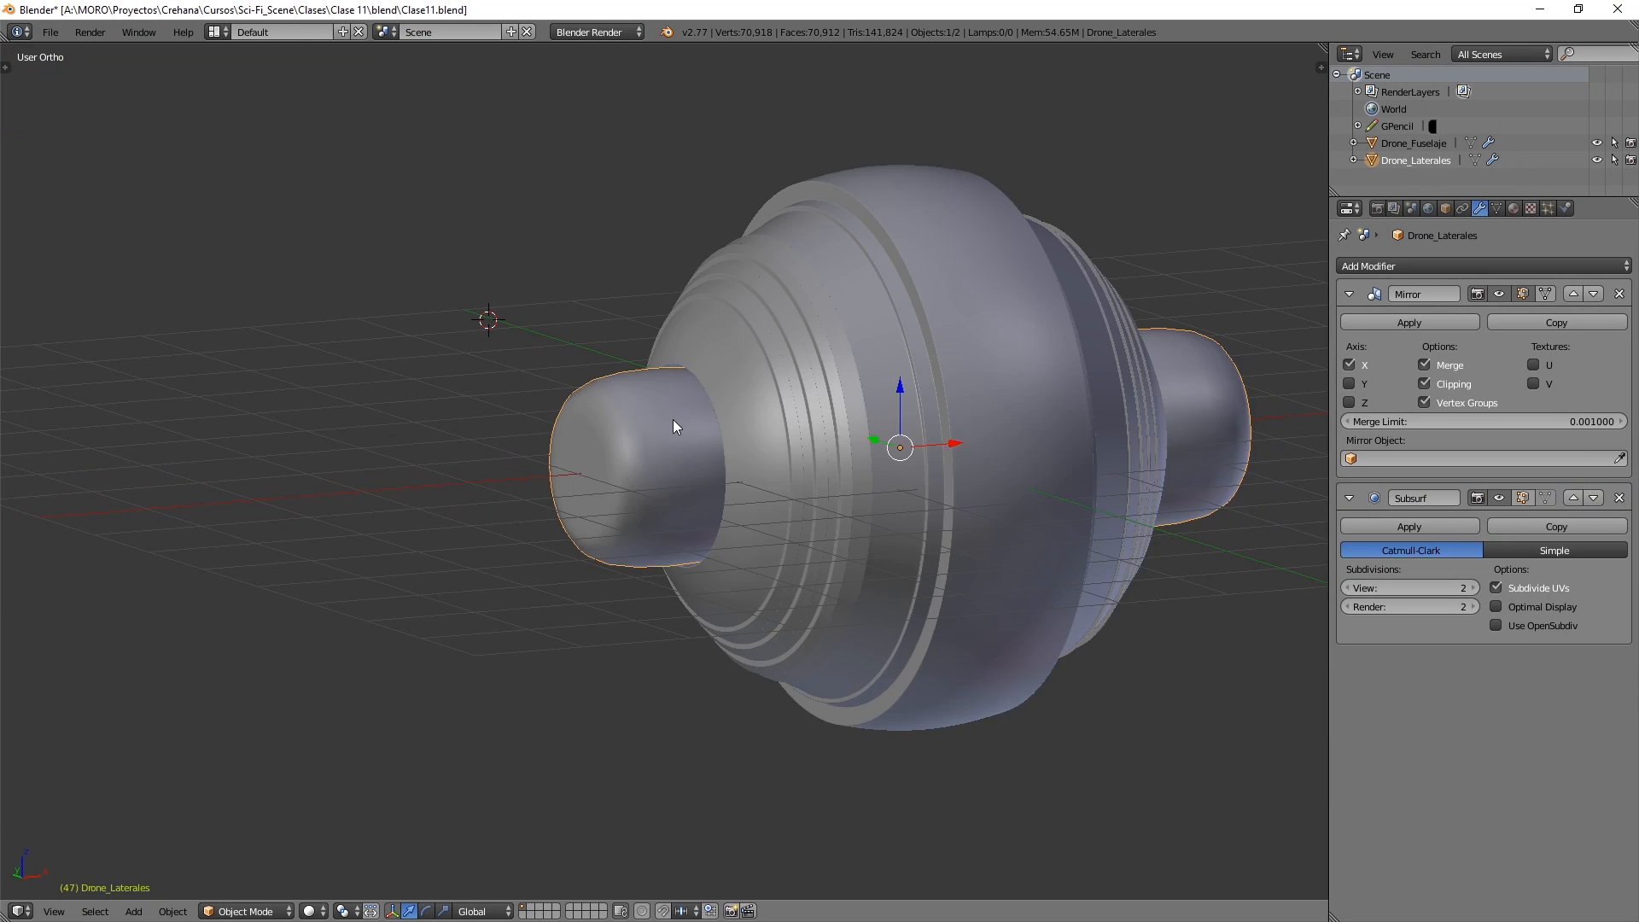
{"action": "scroll", "coordinate": [632, 363], "scroll_direction": "up", "scroll_amount": 2}
{"action": "middle_click_drag", "start_coordinate": [653, 377], "coordinate": [613, 384]}
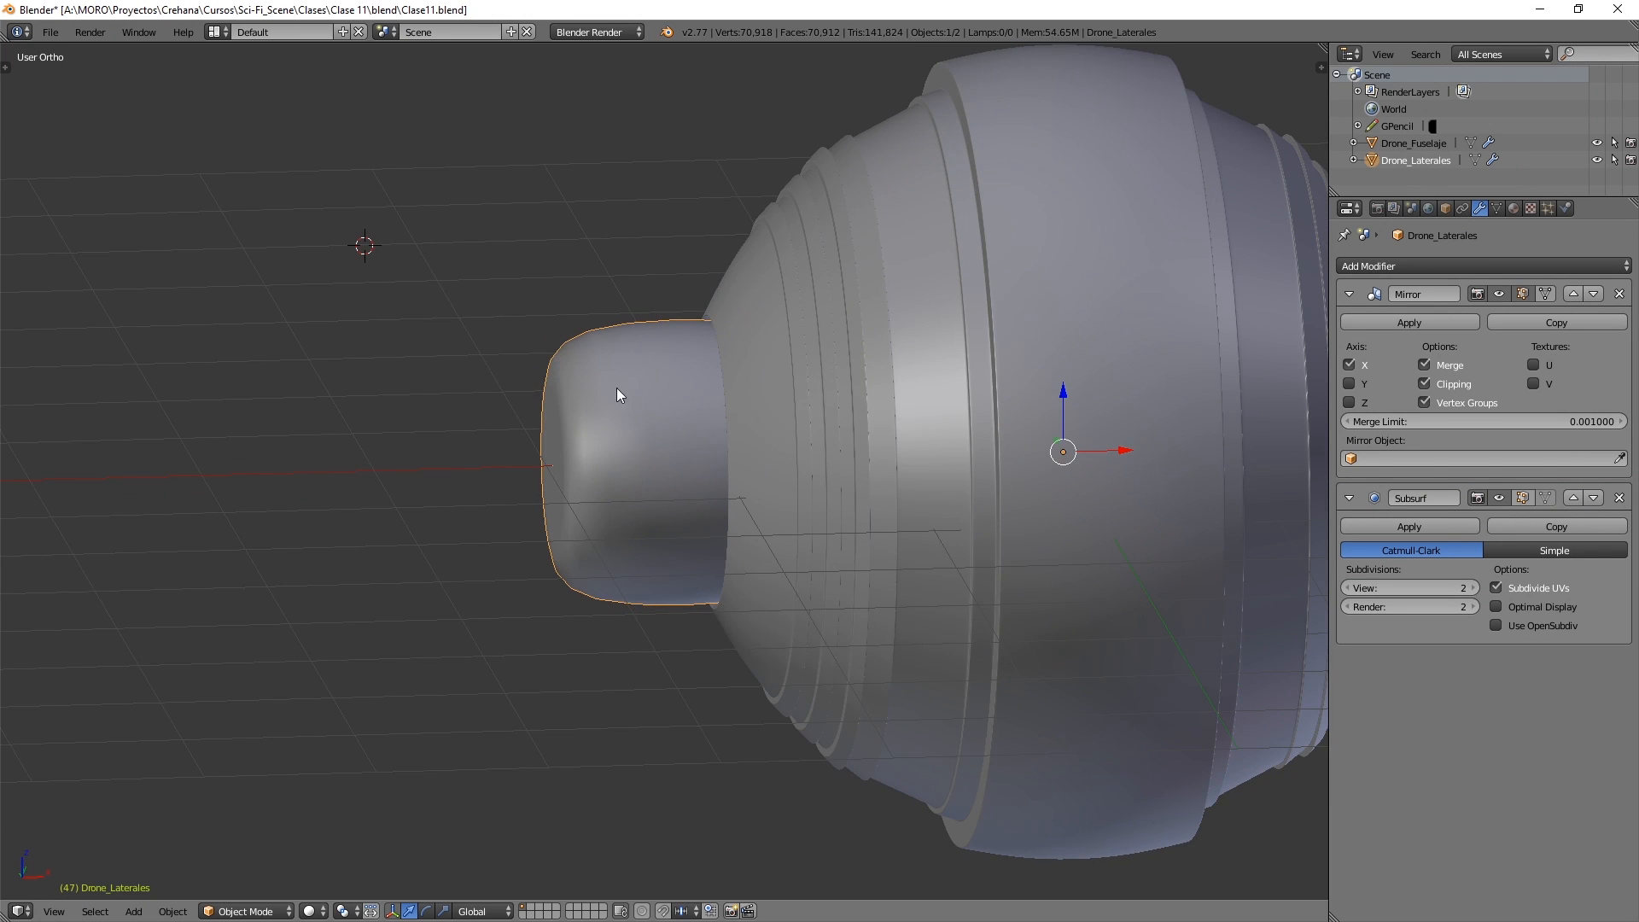
- Add two edge loops around the side cylinder in Edit Mode, one tight to its outer end and one tight to its inner end
{"action": "key", "text": "KP_1"}
{"action": "key", "text": "Tab"}
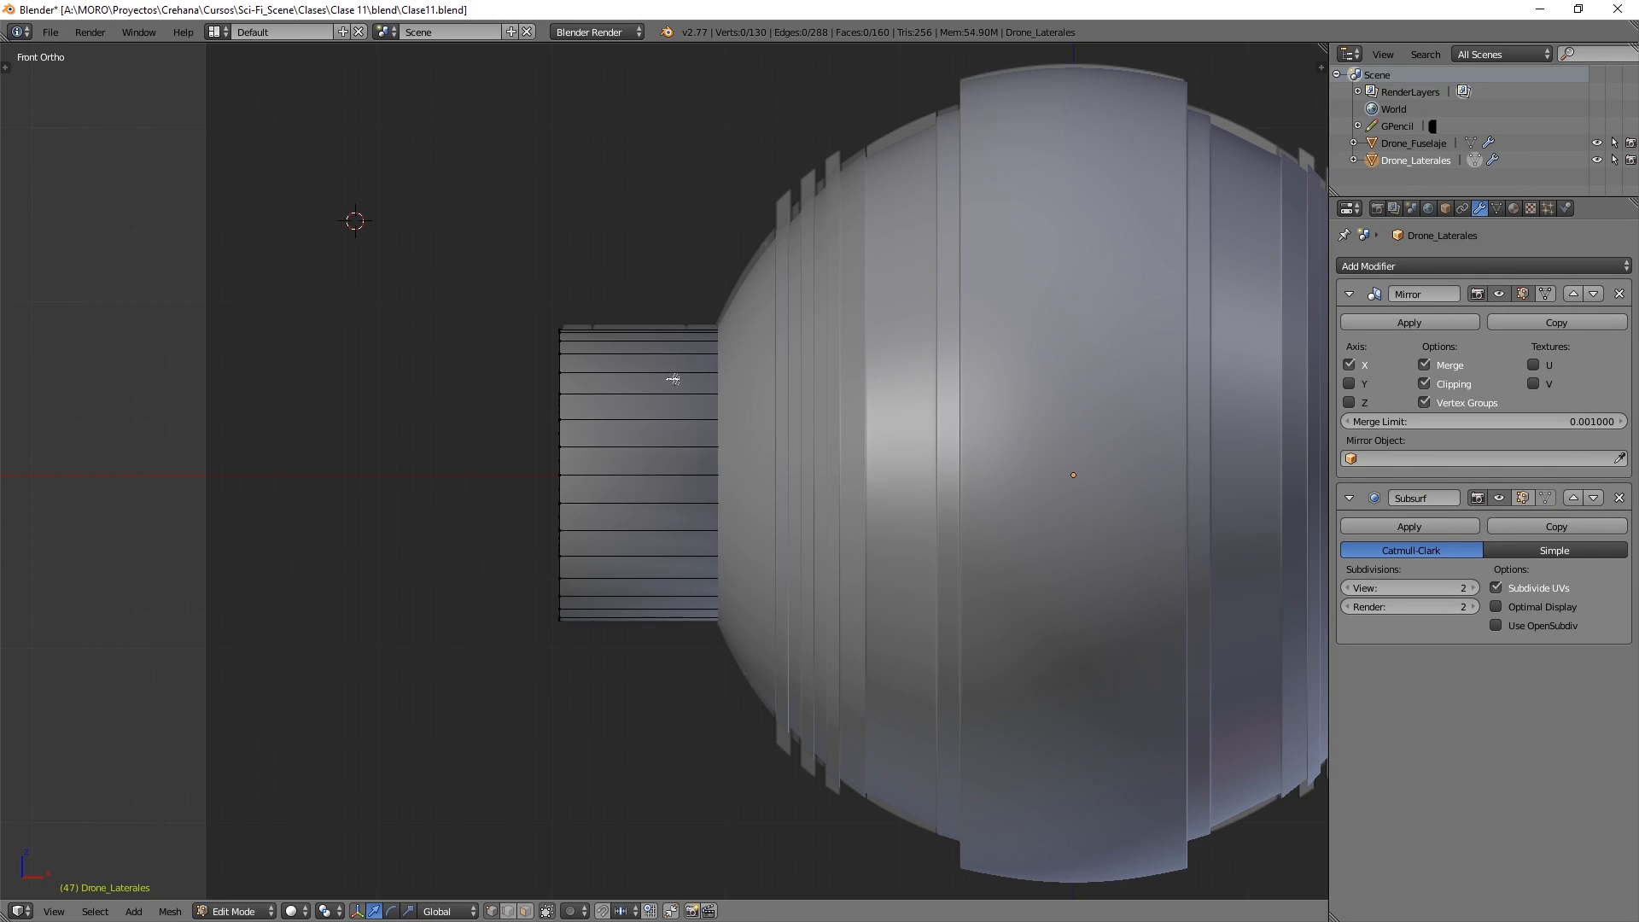
{"action": "scroll", "coordinate": [671, 373], "scroll_direction": "up", "scroll_amount": 3}
{"action": "key", "text": "z"}
{"action": "key", "text": "ctrl+r"}
{"action": "left_click", "coordinate": [681, 221]}
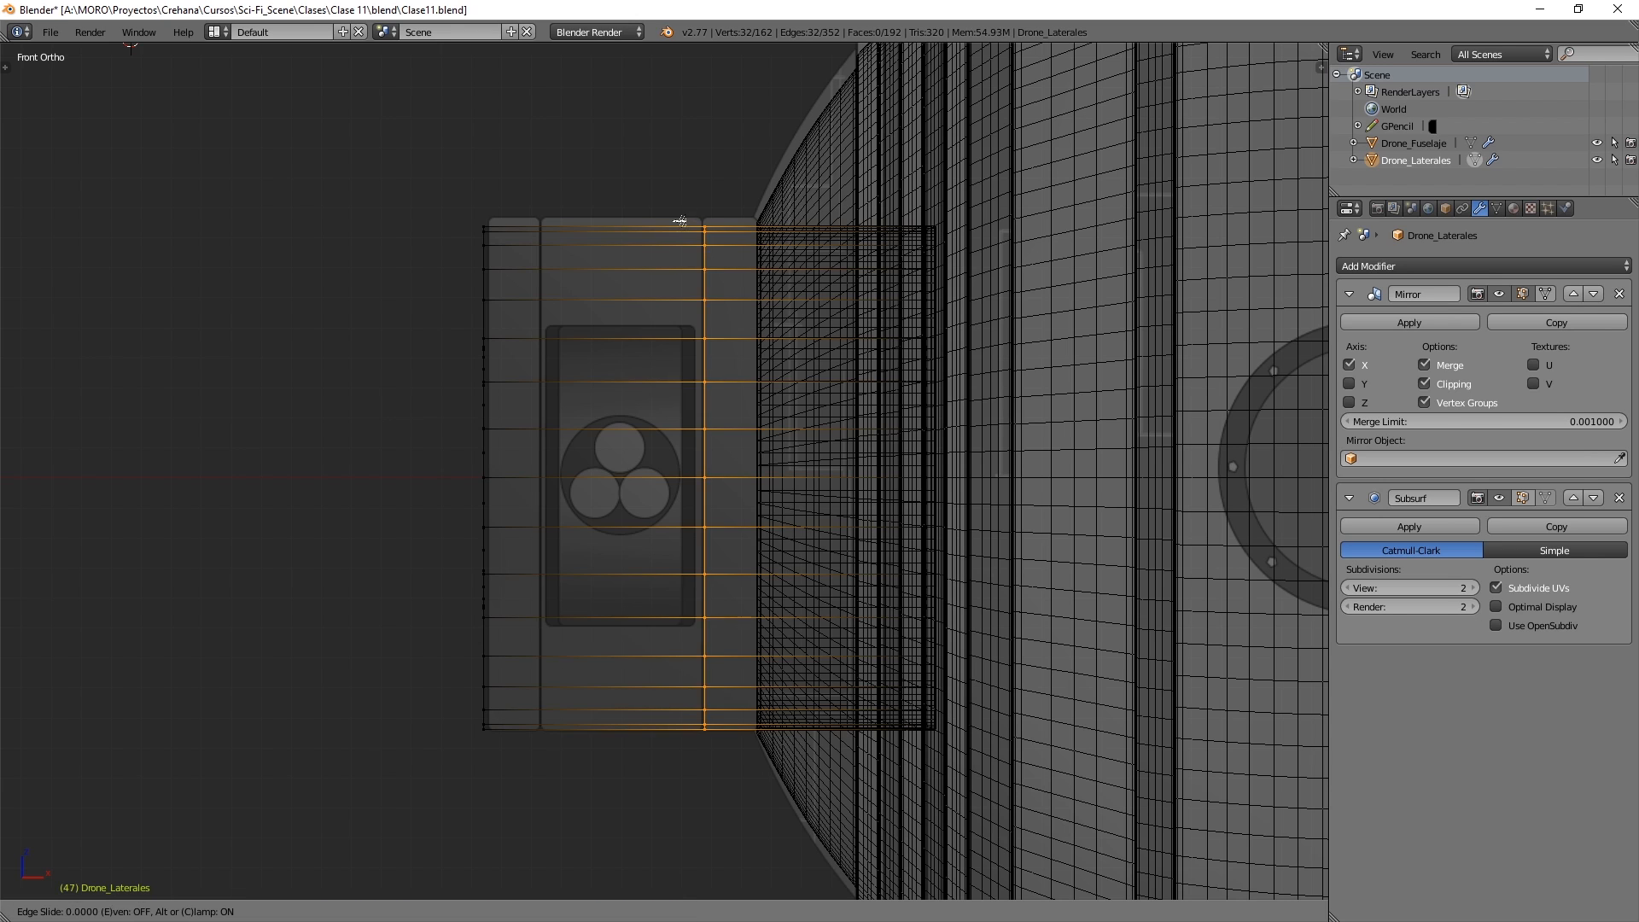
{"action": "left_click", "coordinate": [408, 267]}
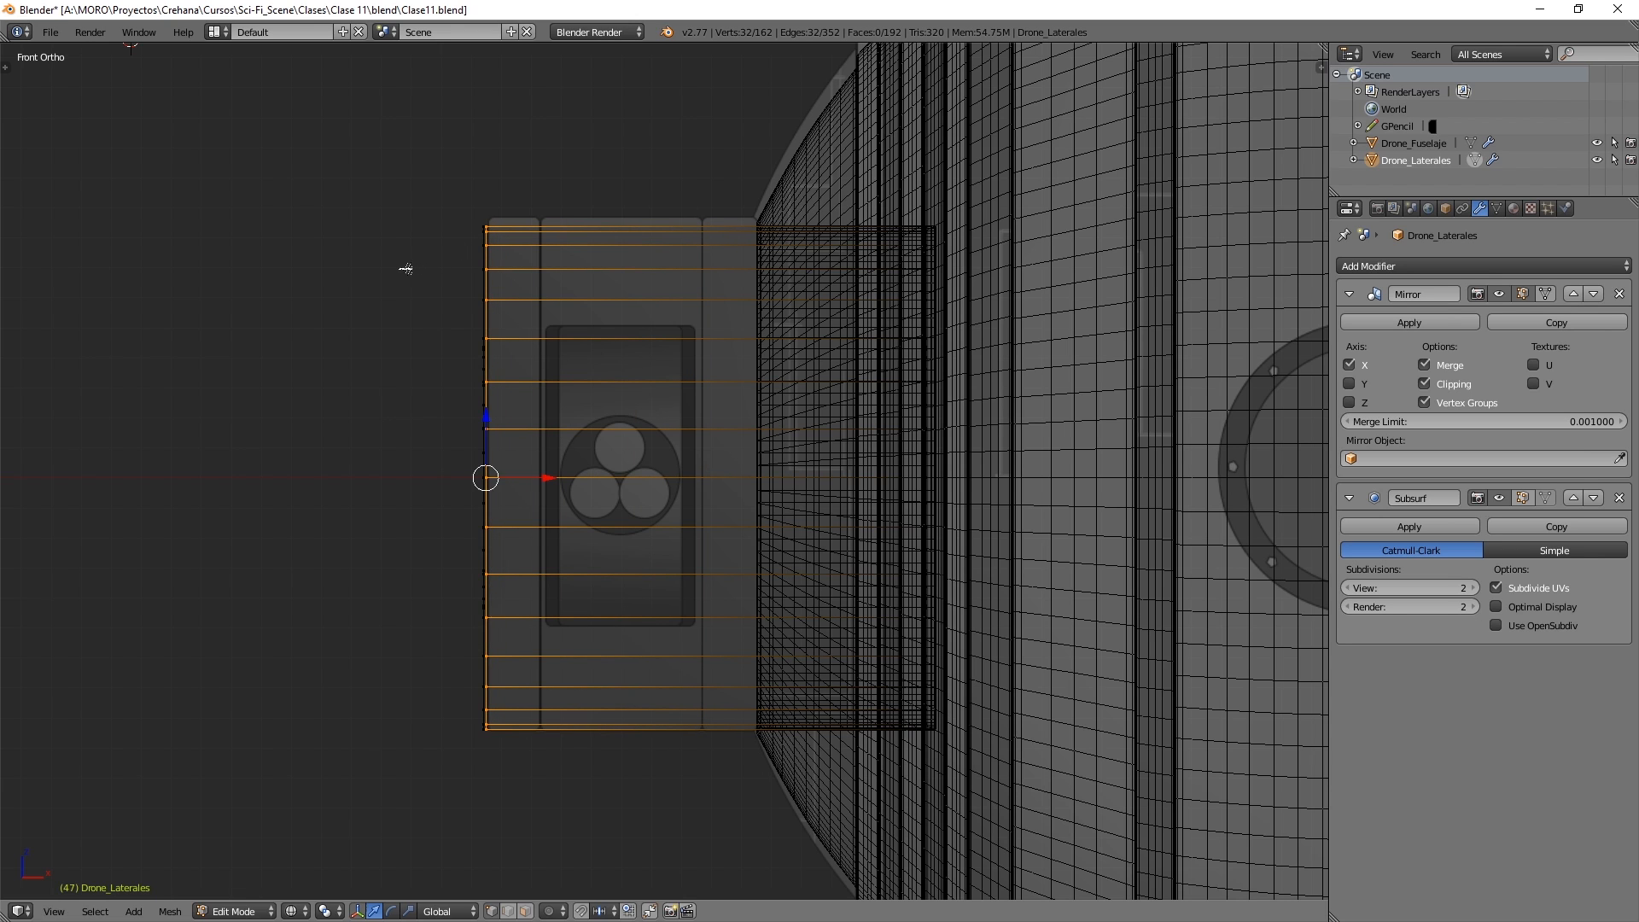
{"action": "key", "text": "ctrl+r"}
{"action": "left_click", "coordinate": [808, 222]}
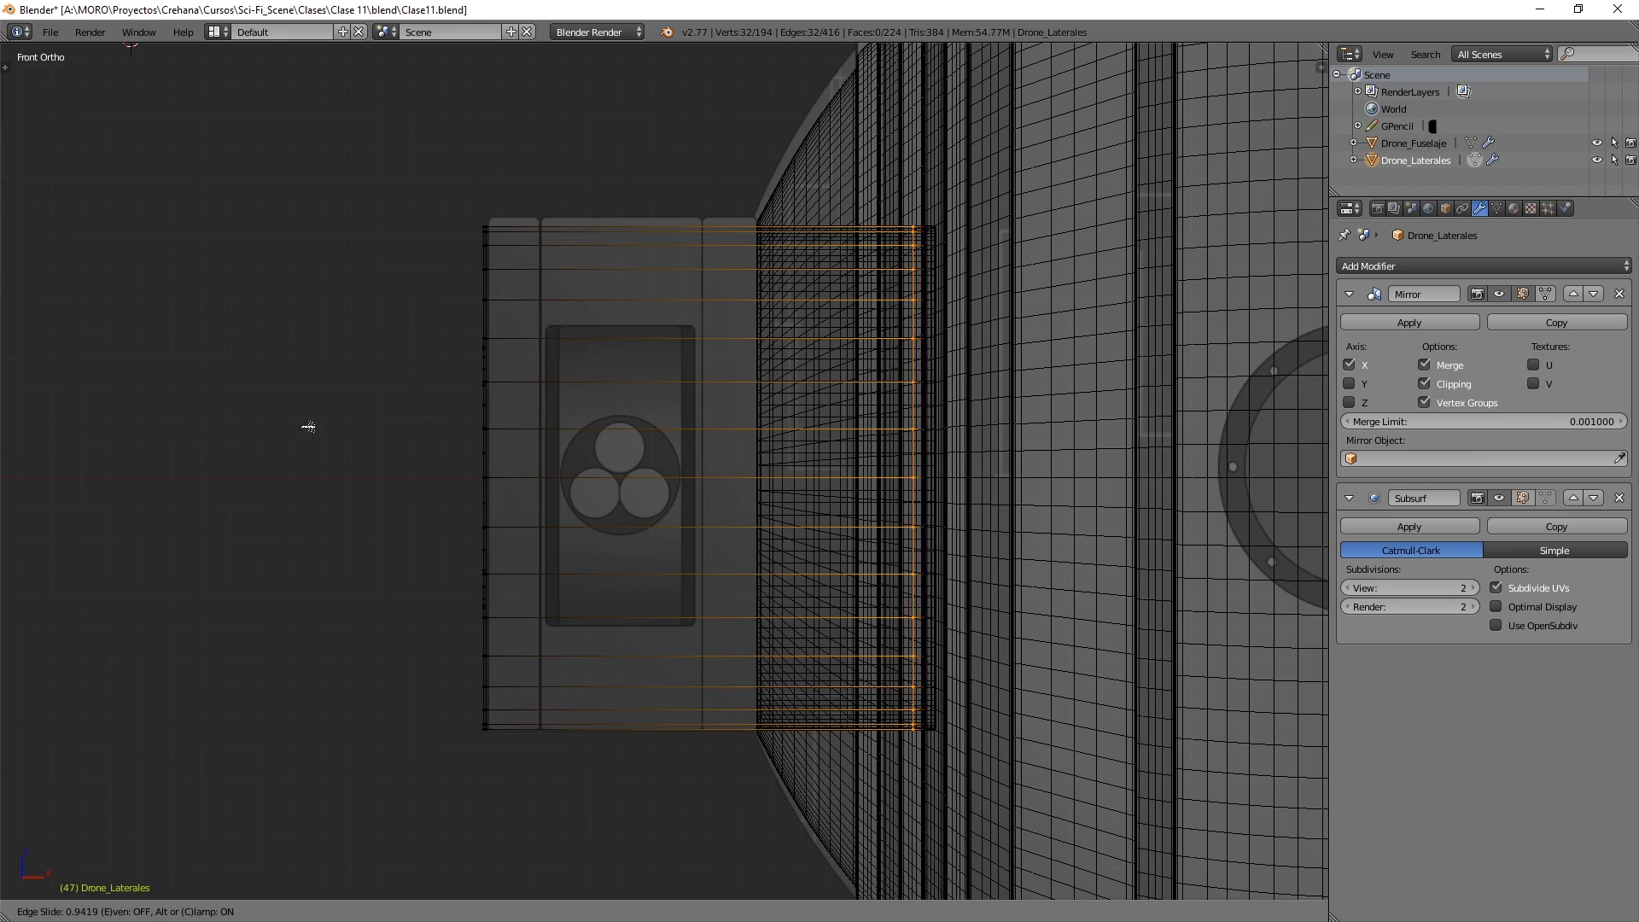
{"action": "left_click", "coordinate": [412, 386]}
- Add an edge loop on the cylinder's circular end cap and slide it outward close to the rim
{"action": "mouse_move", "coordinate": [411, 386]}
{"action": "middle_mouse_down"}
{"action": "mouse_move", "coordinate": [526, 382]}
{"action": "mouse_move", "coordinate": [501, 329]}
{"action": "middle_mouse_up"}
{"action": "key", "text": "z"}
{"action": "key", "text": "ctrl+r"}
{"action": "left_click", "coordinate": [500, 306]}
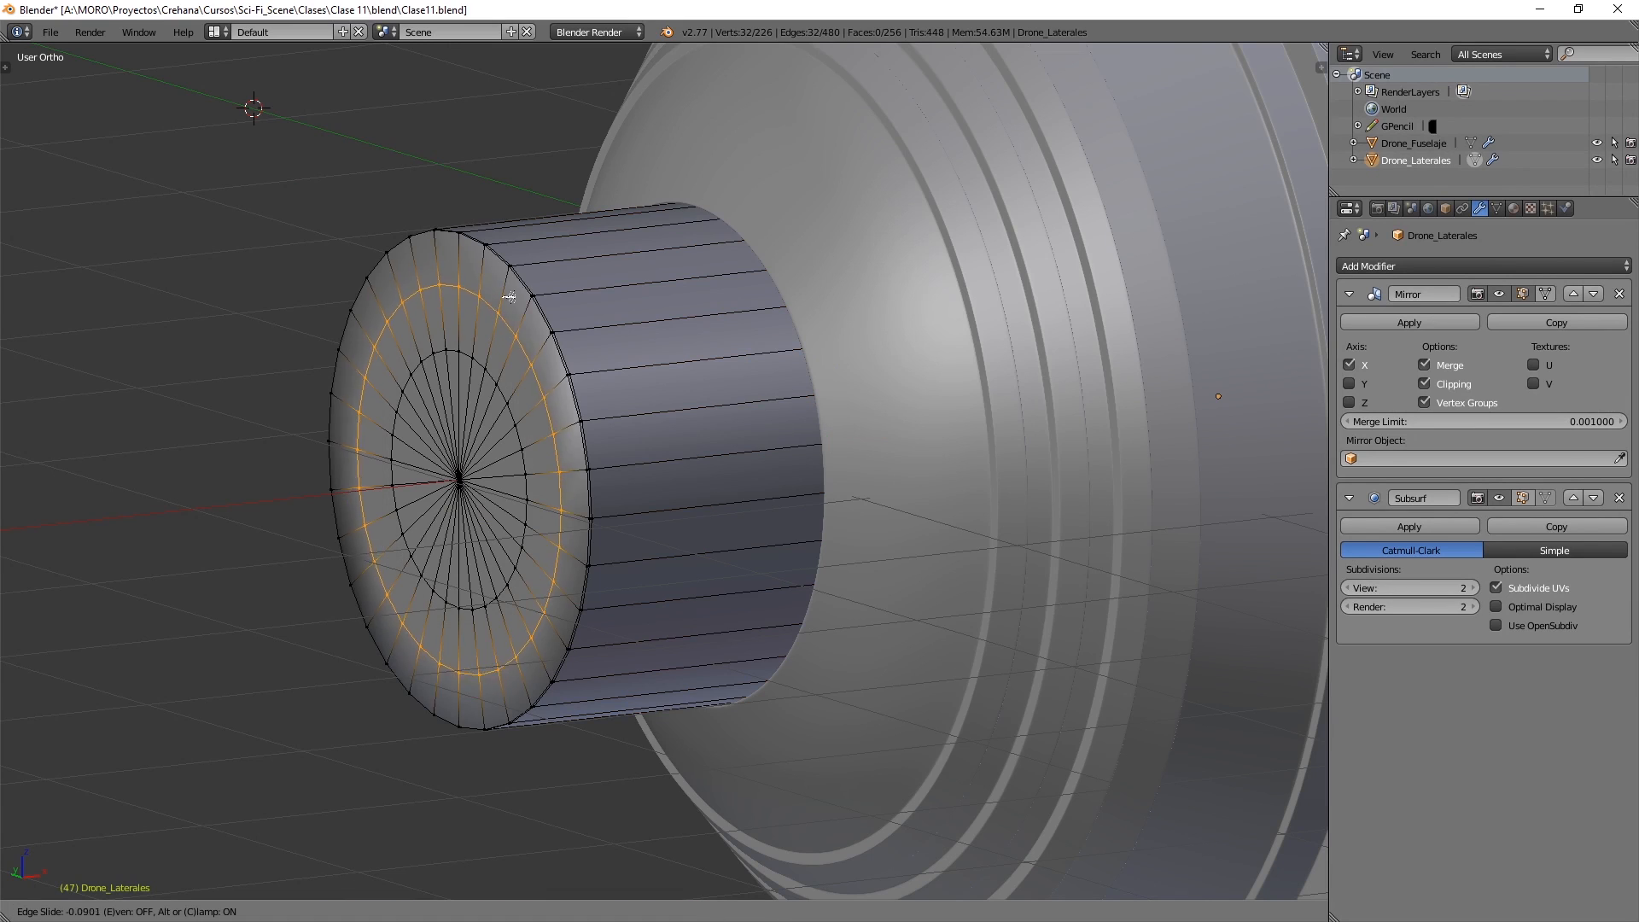
{"action": "left_click", "coordinate": [711, 736]}
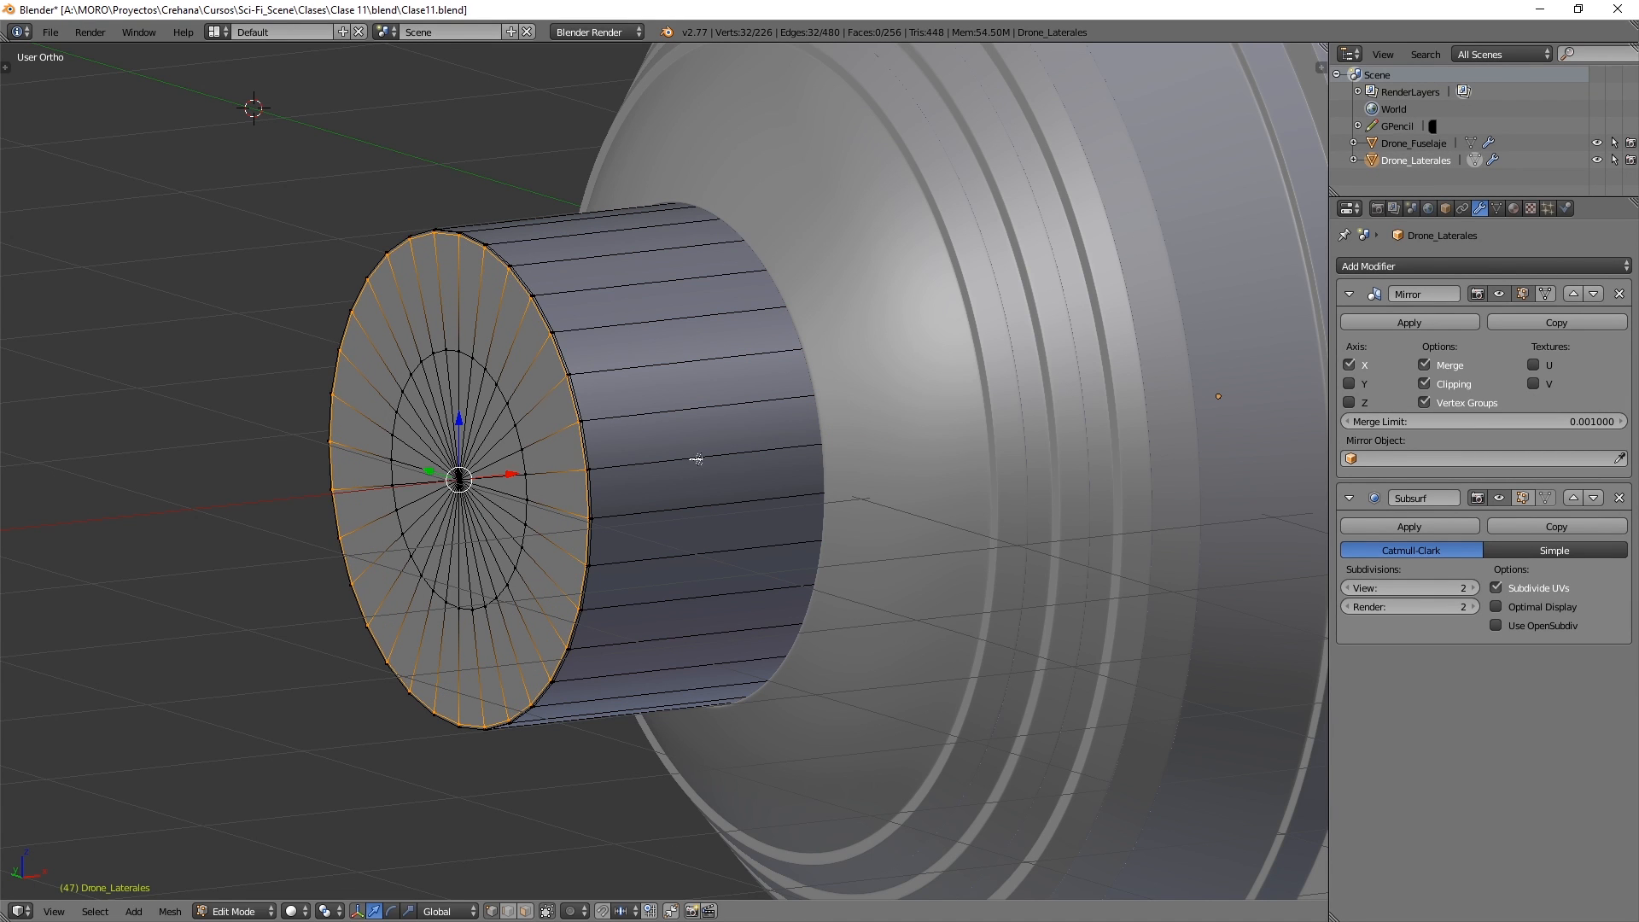
- Add two edge loops around the cylinder, one at the fuselage junction and one aligned along X to the reference's inner seam
{"action": "key", "text": "z"}
{"action": "key", "text": "z"}
{"action": "key", "text": "KP_1"}
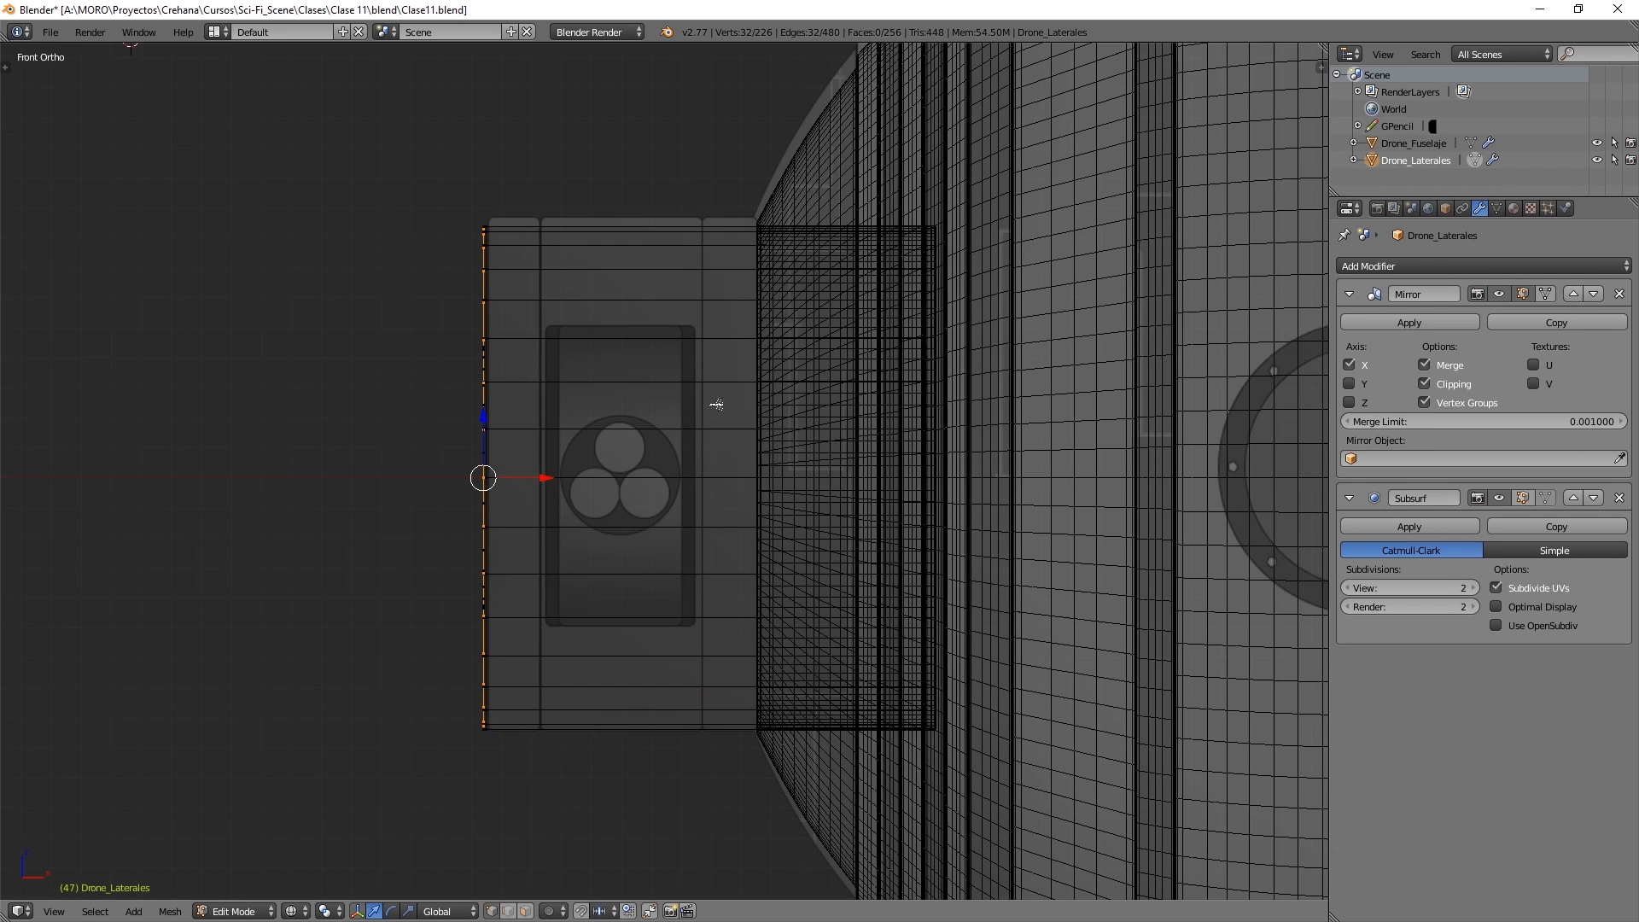
{"action": "key", "text": "a"}
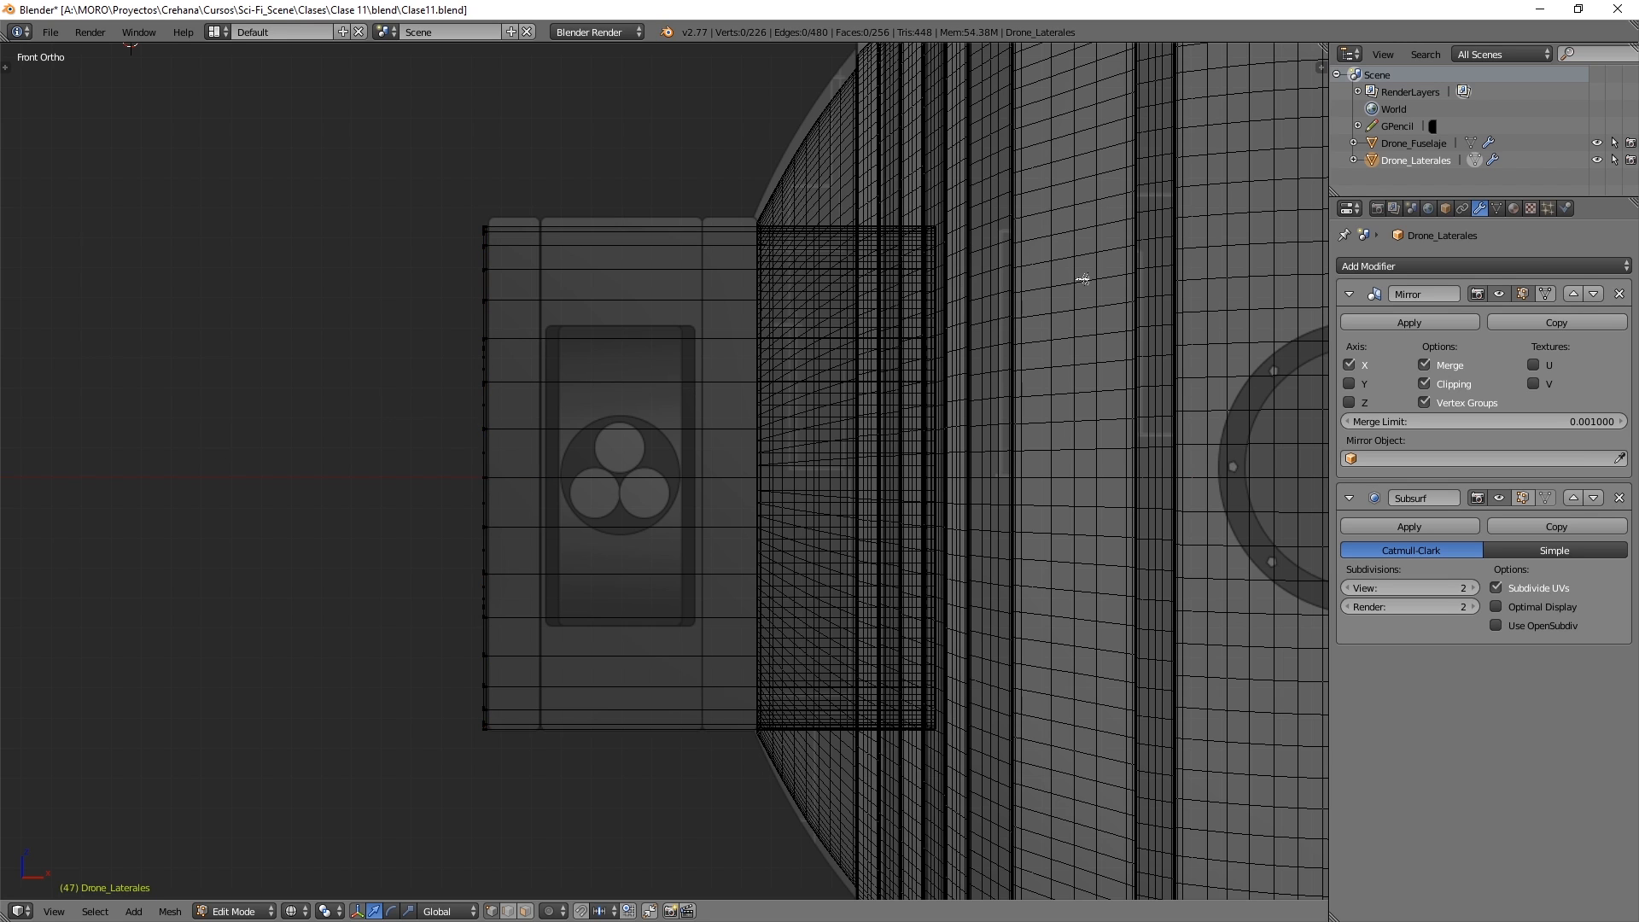
{"action": "scroll", "coordinate": [1096, 269], "scroll_direction": "down", "scroll_amount": 2}
{"action": "scroll", "coordinate": [682, 317], "scroll_direction": "up", "scroll_amount": 3}
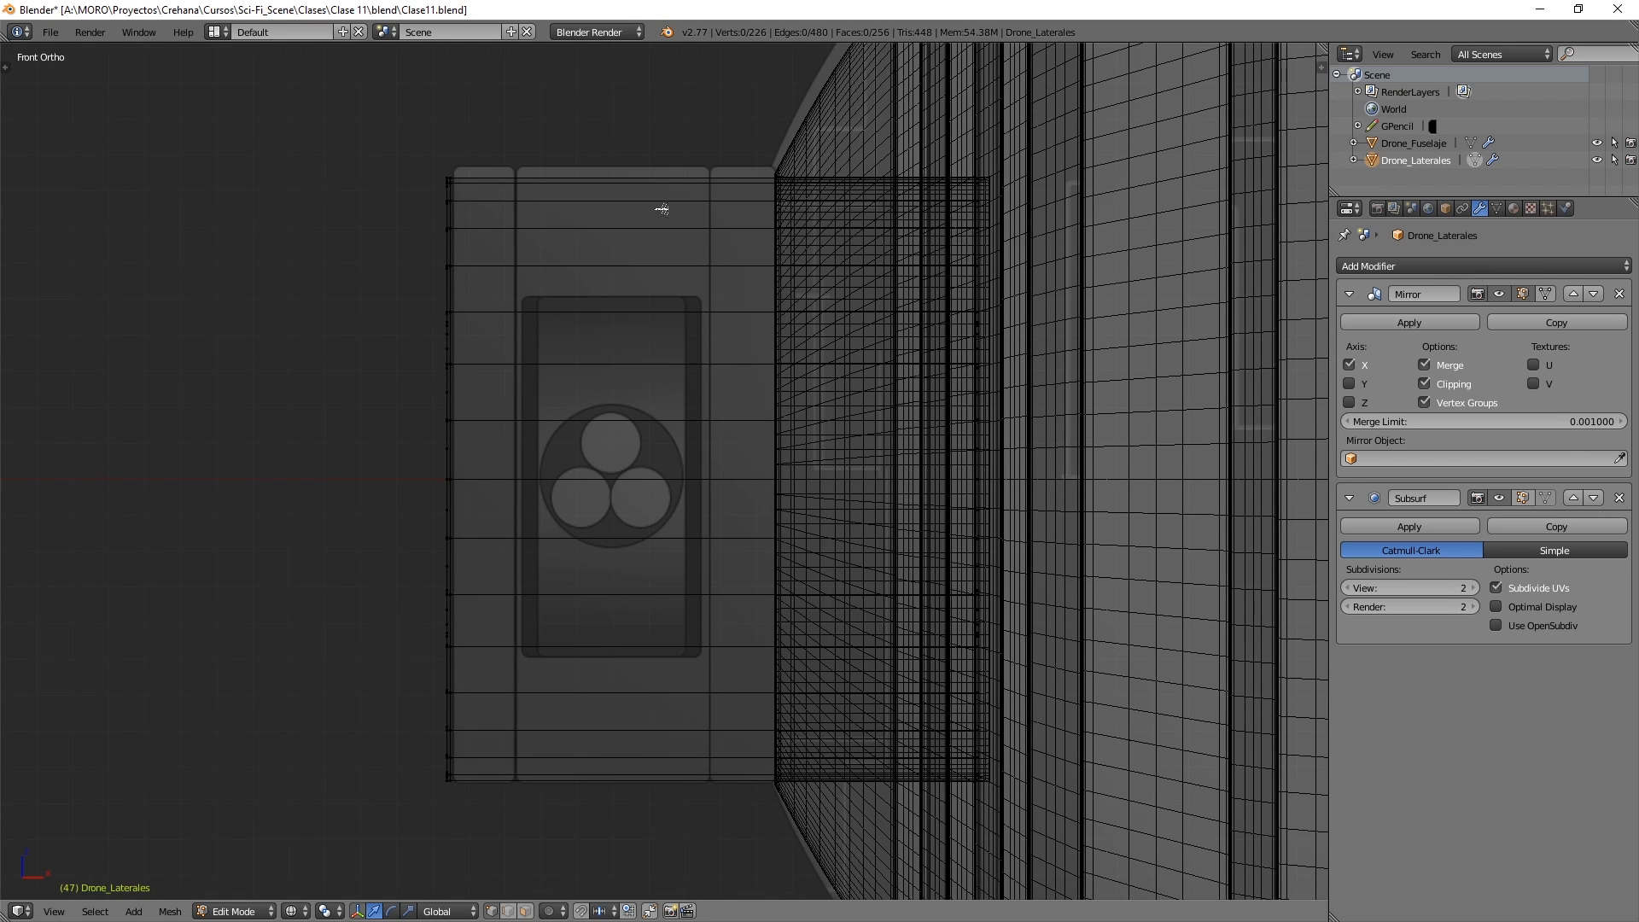
{"action": "key", "text": "ctrl+r"}
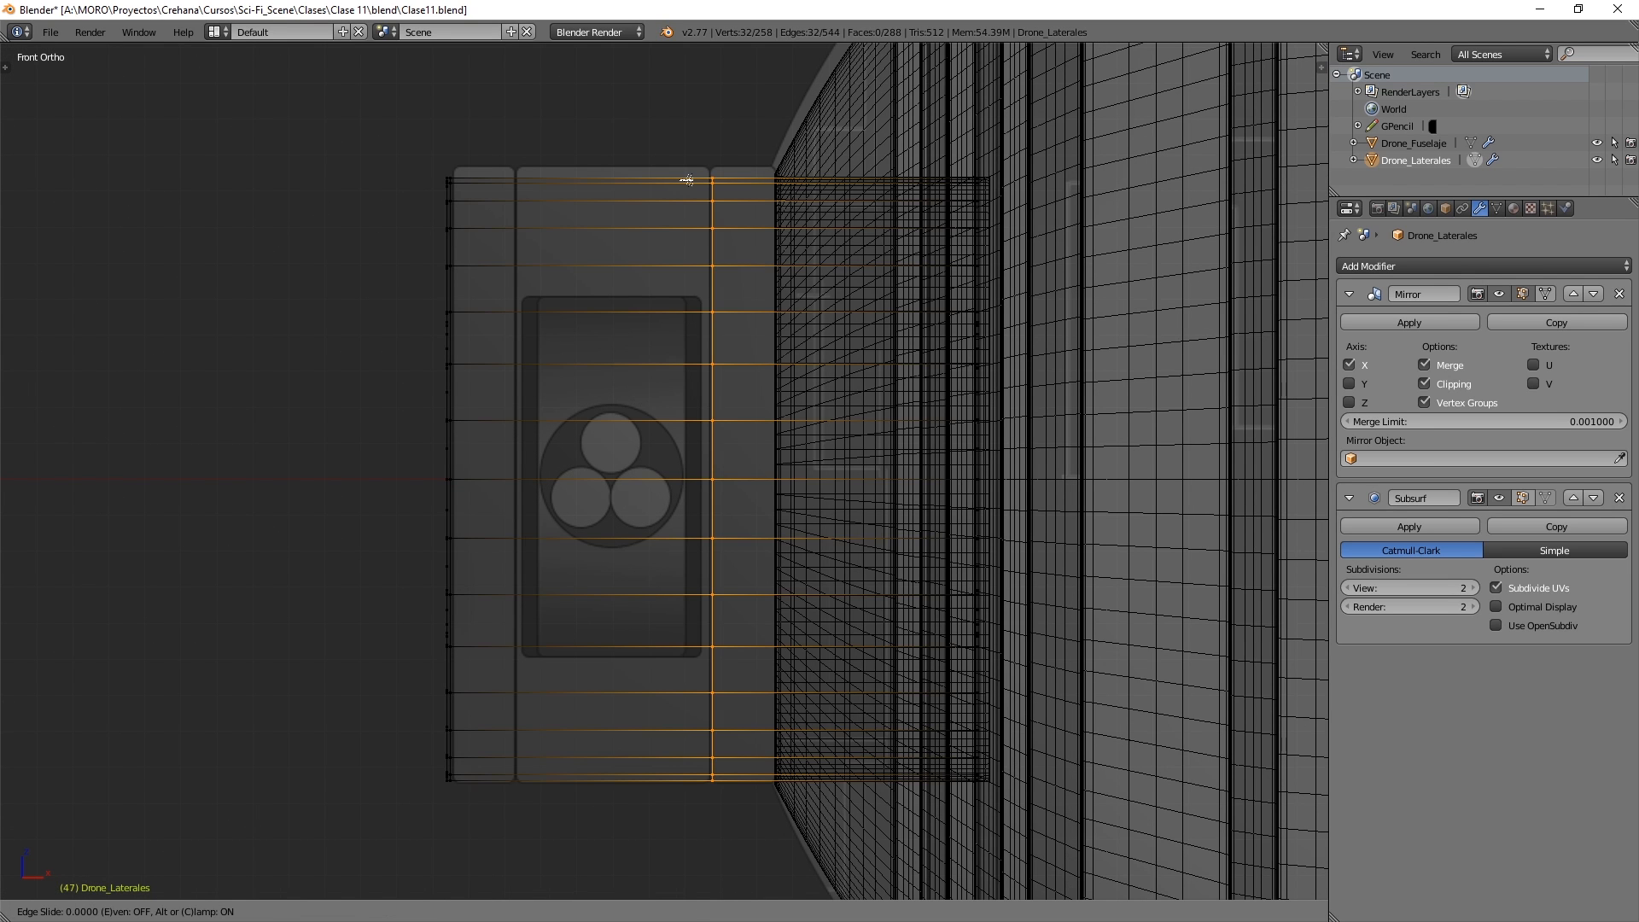
{"action": "left_click", "coordinate": [747, 179]}
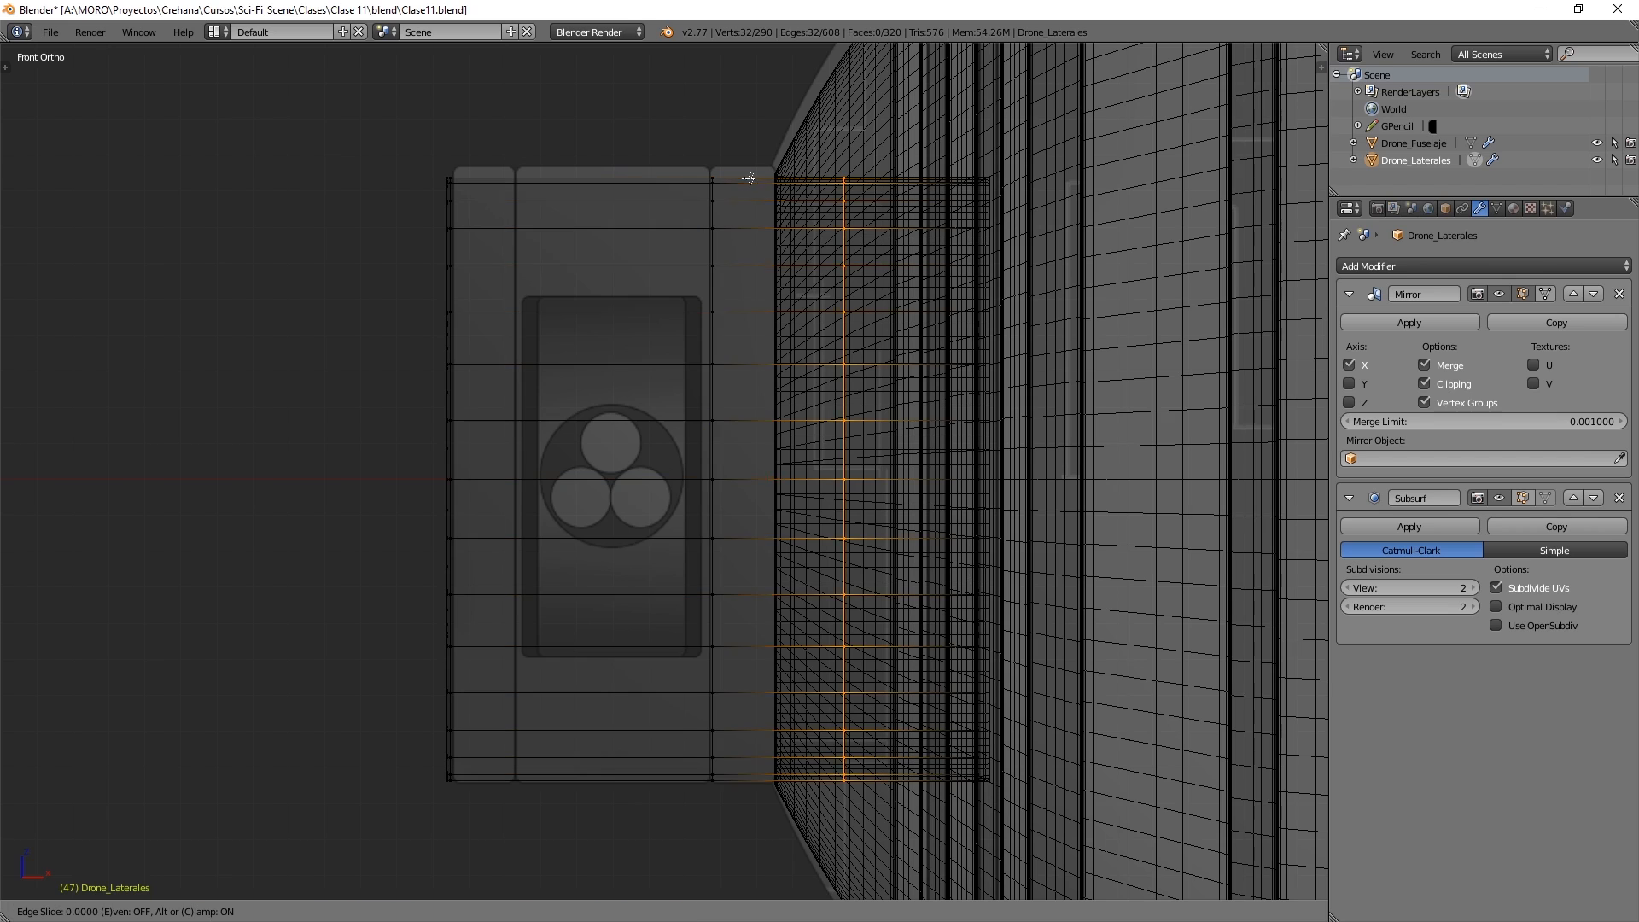
{"action": "left_click", "coordinate": [682, 181]}
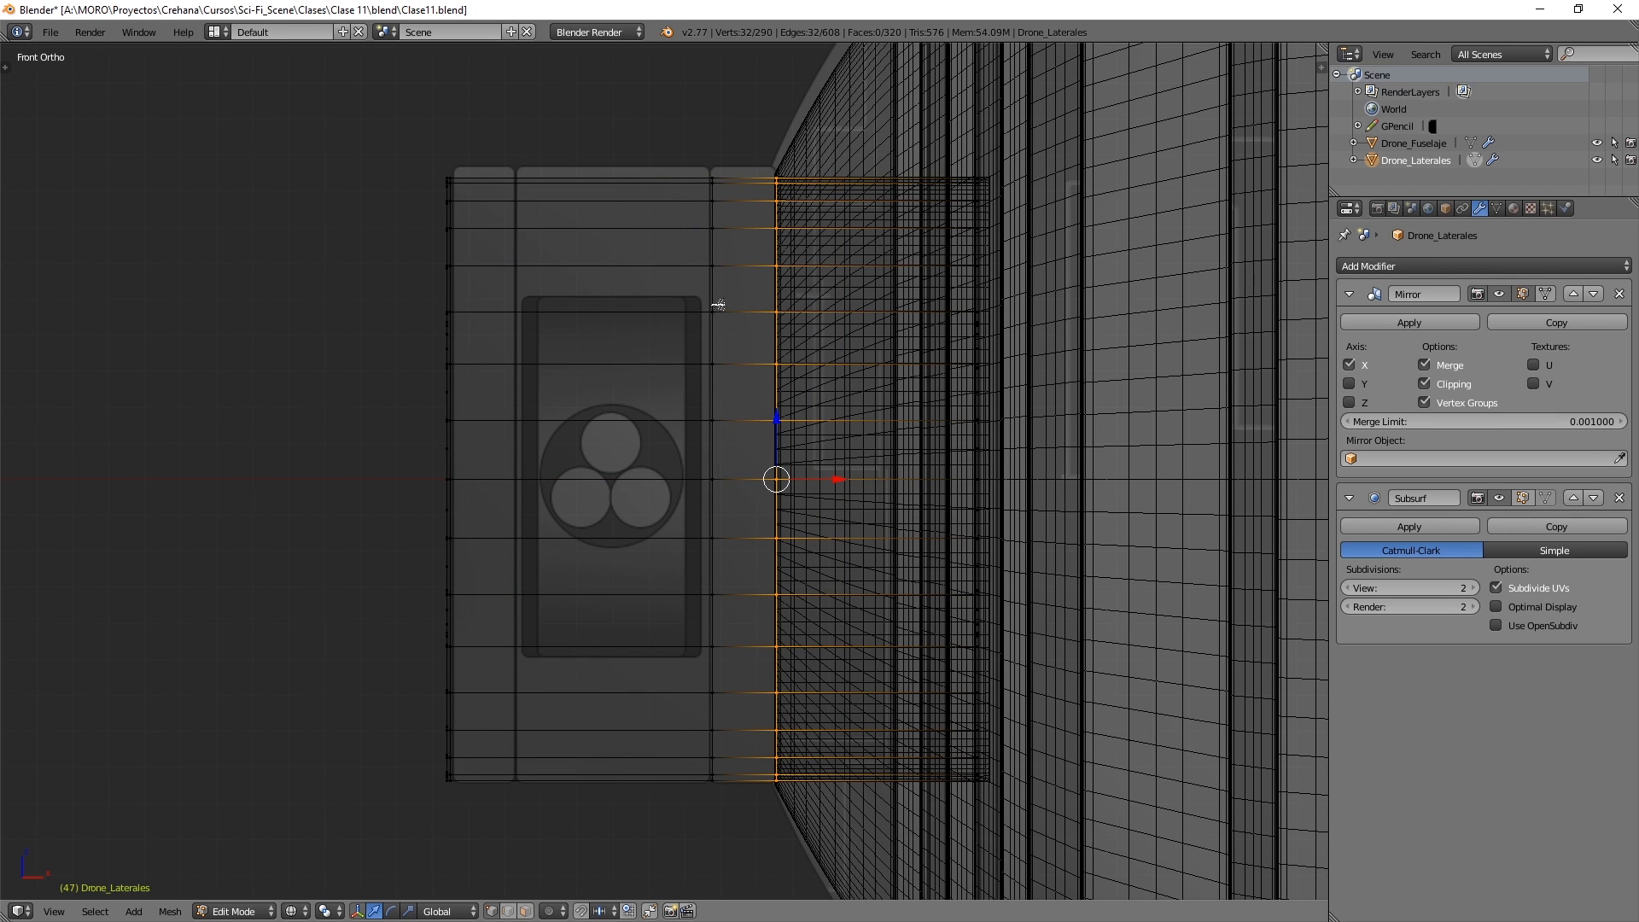
{"action": "right_click", "coordinate": [743, 338], "text": "alt"}
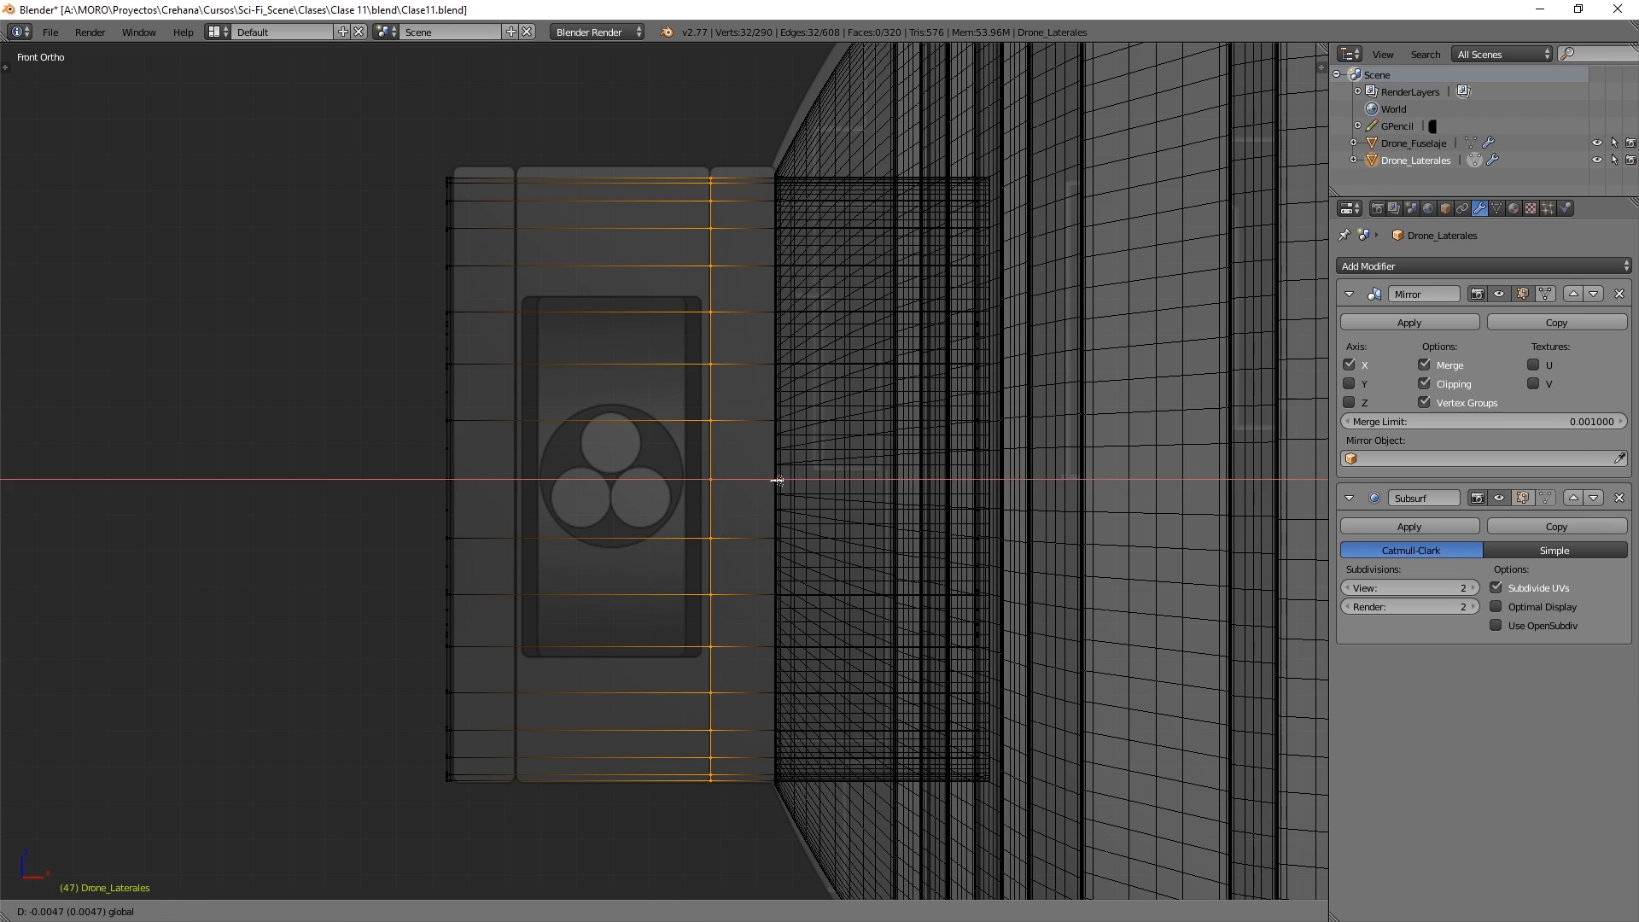
- Add an edge loop around the cylinder and move it along X onto the reference's outer seam
{"action": "key", "text": "ctrl+r"}
{"action": "left_click", "coordinate": [578, 181]}
{"action": "right_click", "coordinate": [580, 181]}
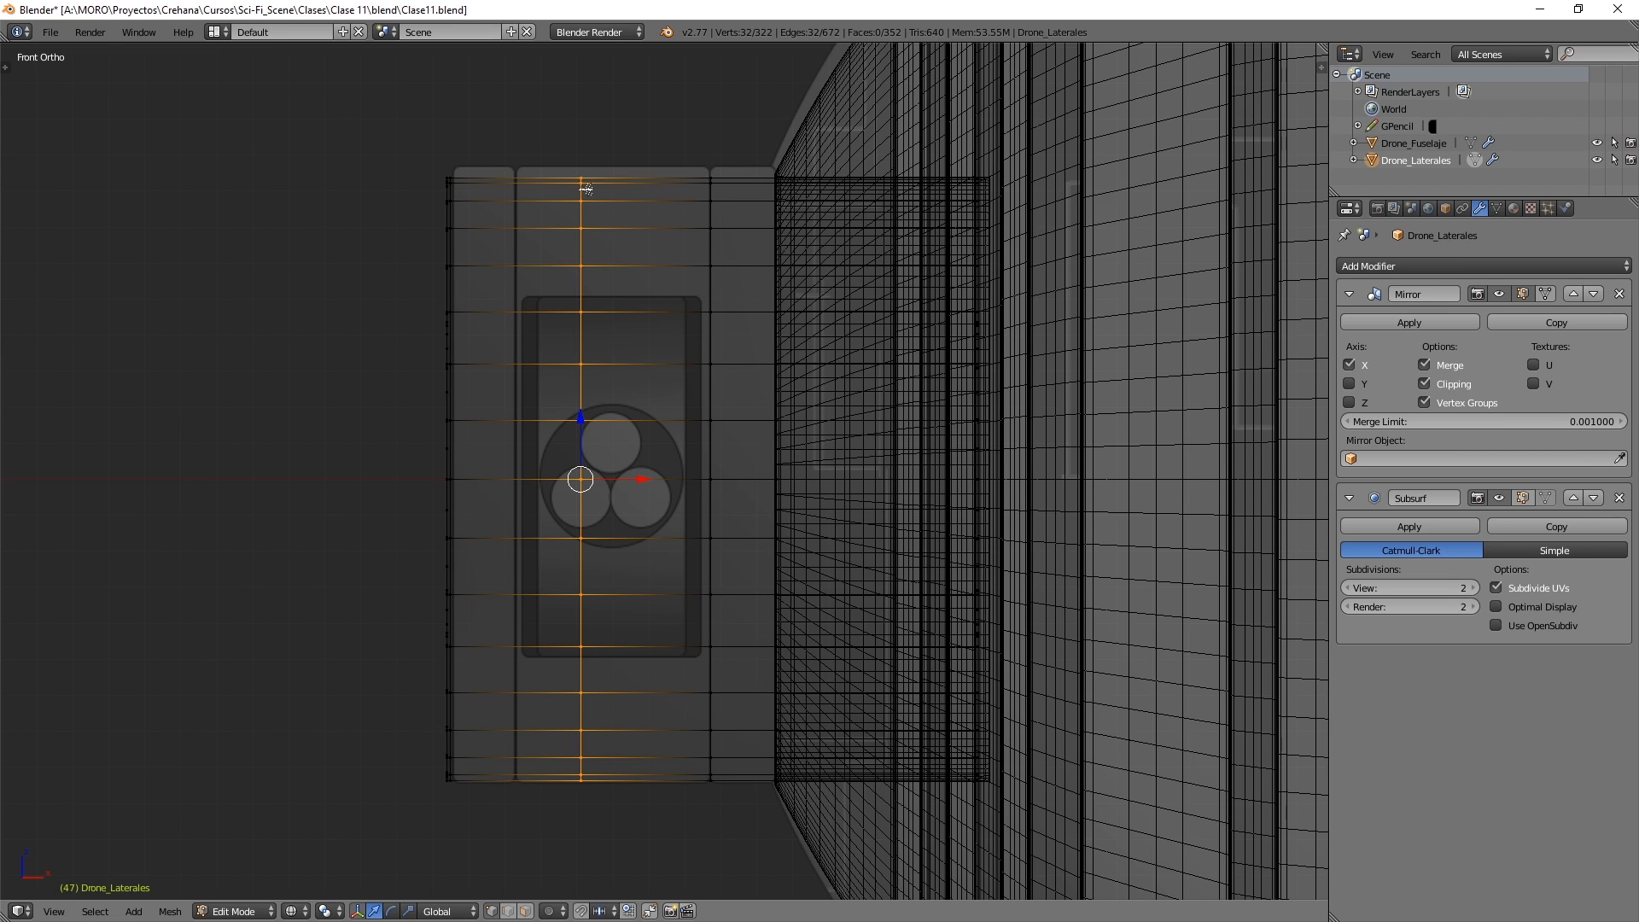
{"action": "left_click_drag", "start_coordinate": [644, 482], "coordinate": [526, 474]}
- Add an edge loop near the cylinder's outer end at the reference's outer edge, and switch to face selection with nothing selected
{"action": "key", "text": "ctrl+r"}
{"action": "left_click", "coordinate": [471, 168]}
{"action": "right_click", "coordinate": [471, 169]}
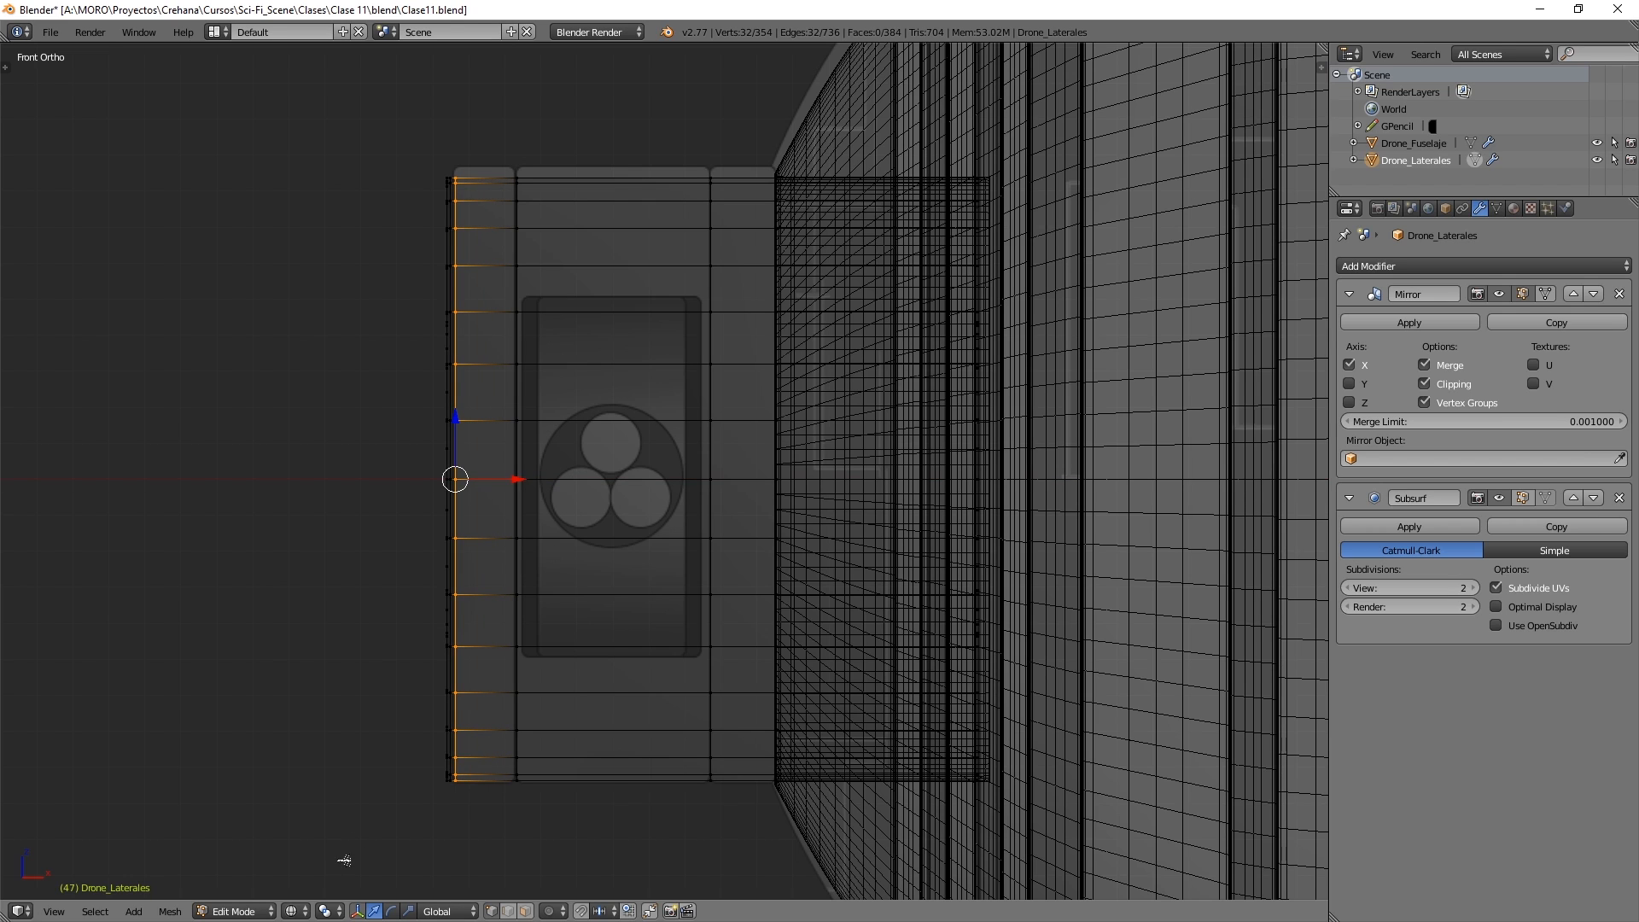
{"action": "left_click", "coordinate": [525, 912]}
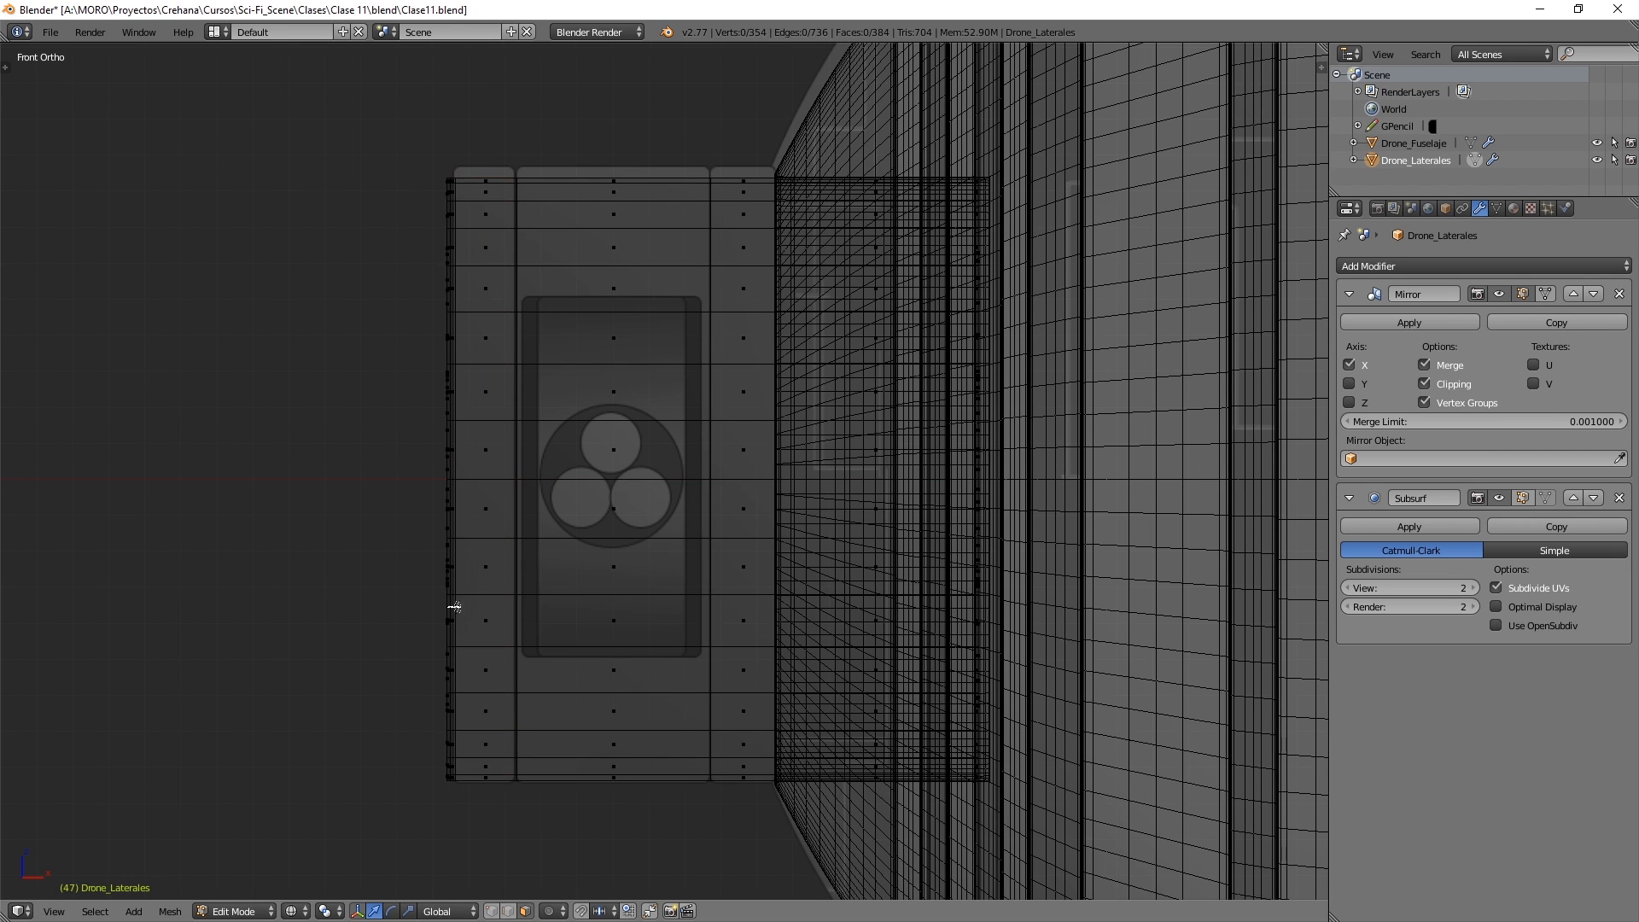
- Extrude the cylinder's outer and inner side face bands in place and scale them slightly outward on all axes except X
{"action": "right_click", "coordinate": [486, 480], "text": "alt"}
{"action": "right_click", "coordinate": [746, 483], "text": "alt+shift"}
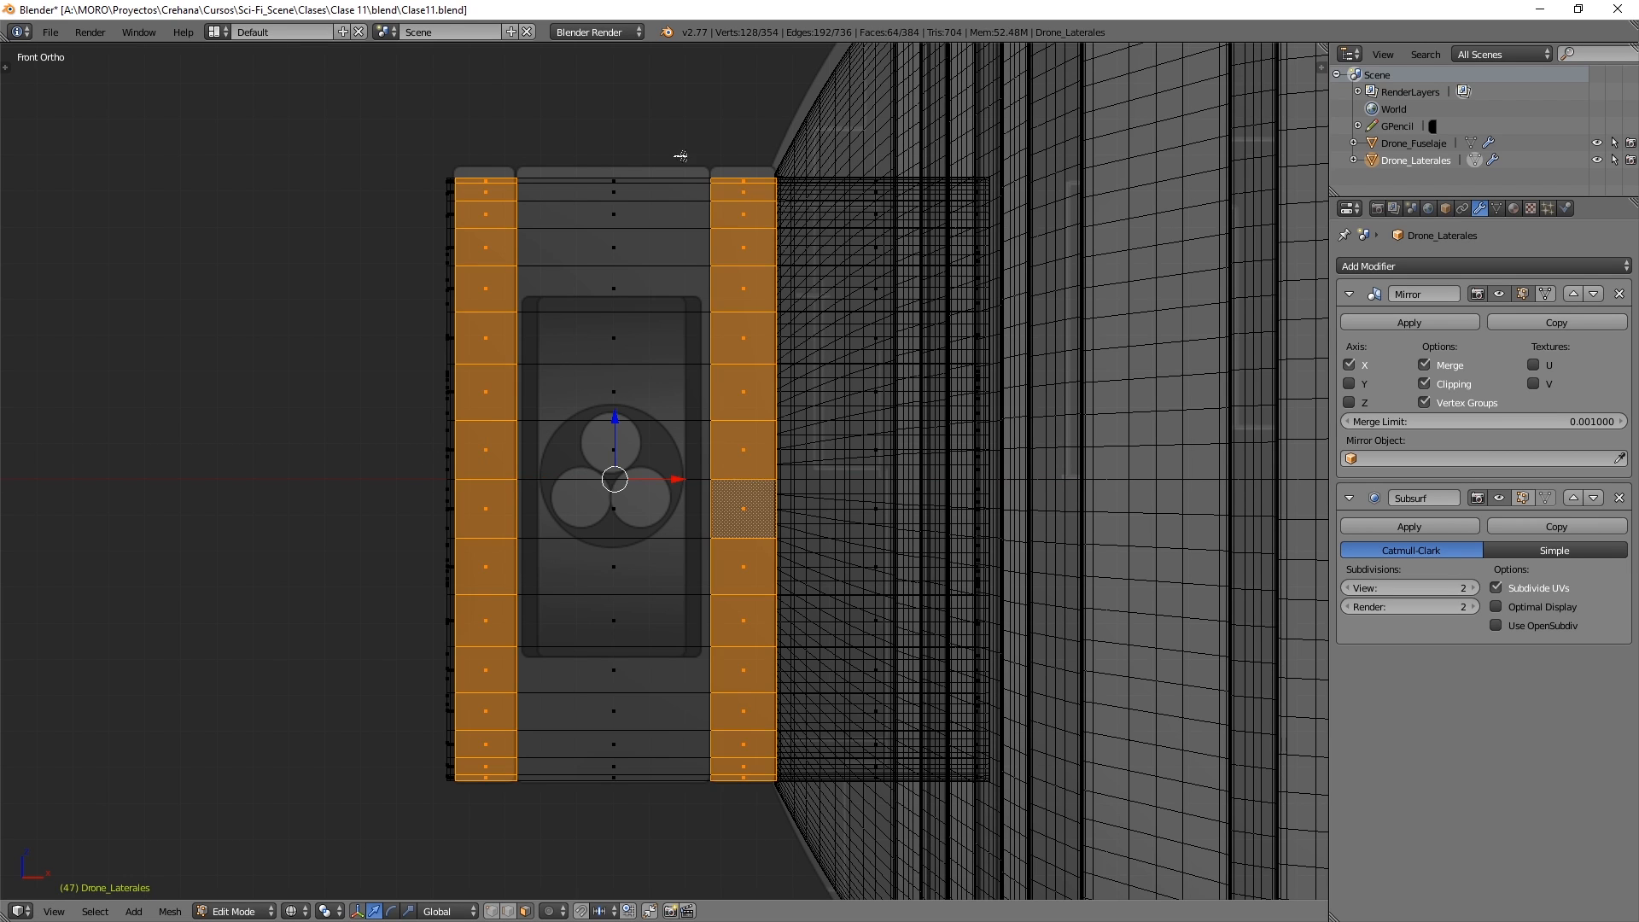
{"action": "scroll", "coordinate": [609, 418], "scroll_direction": "down", "scroll_amount": 2}
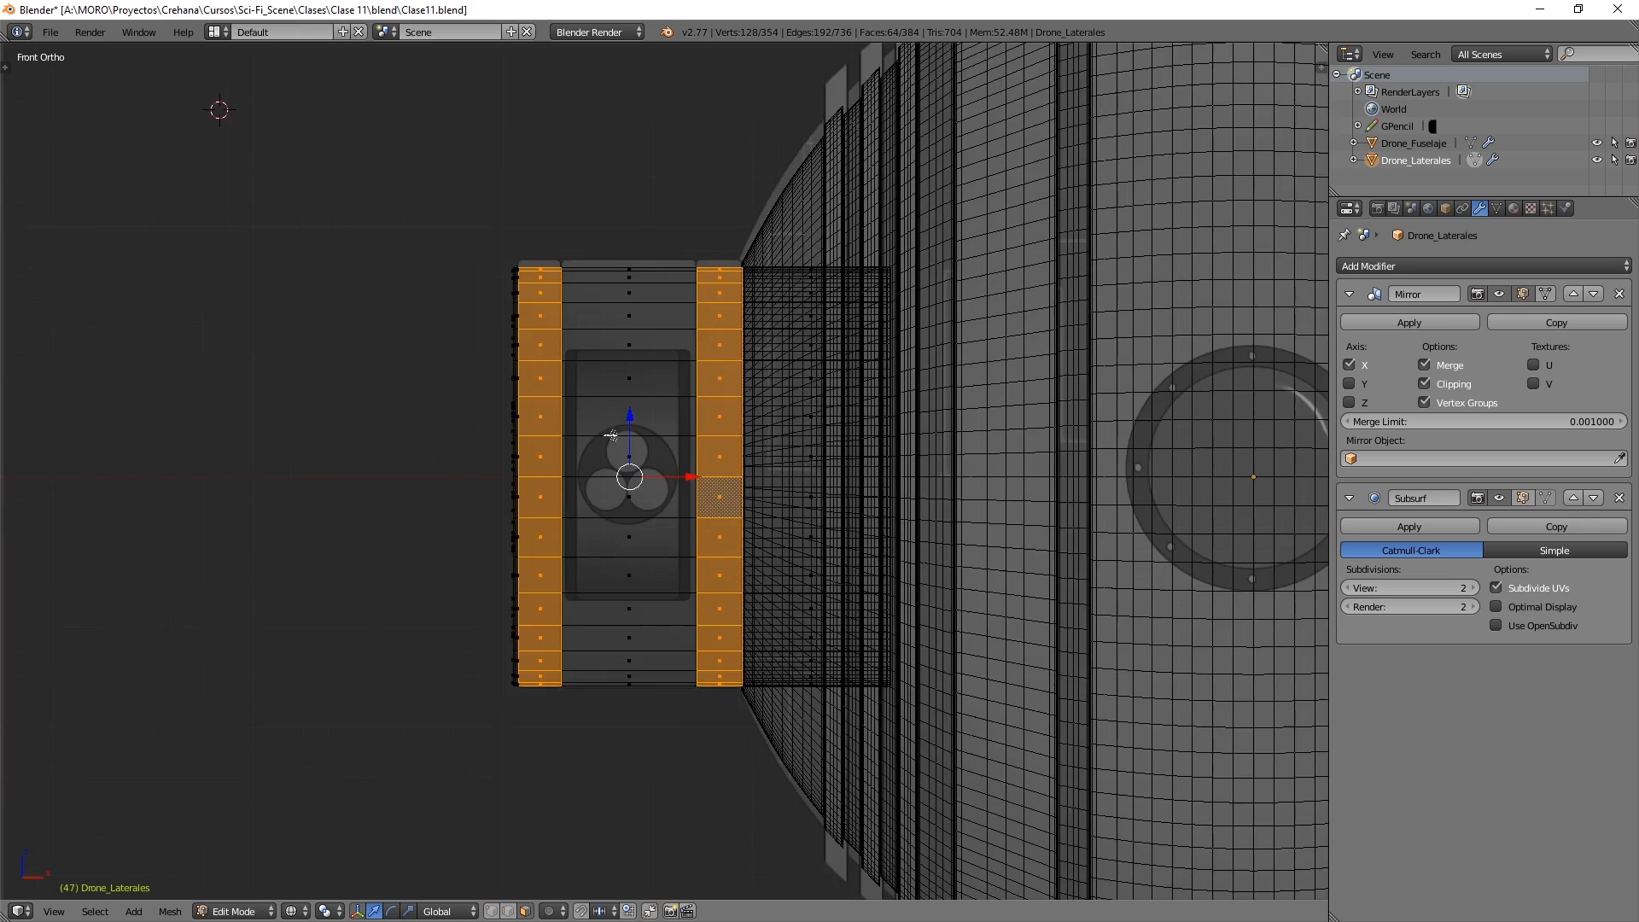
{"action": "middle_click_drag", "start_coordinate": [611, 434], "coordinate": [821, 420]}
{"action": "key", "text": "z"}
{"action": "scroll", "coordinate": [684, 411], "scroll_direction": "up", "scroll_amount": 1}
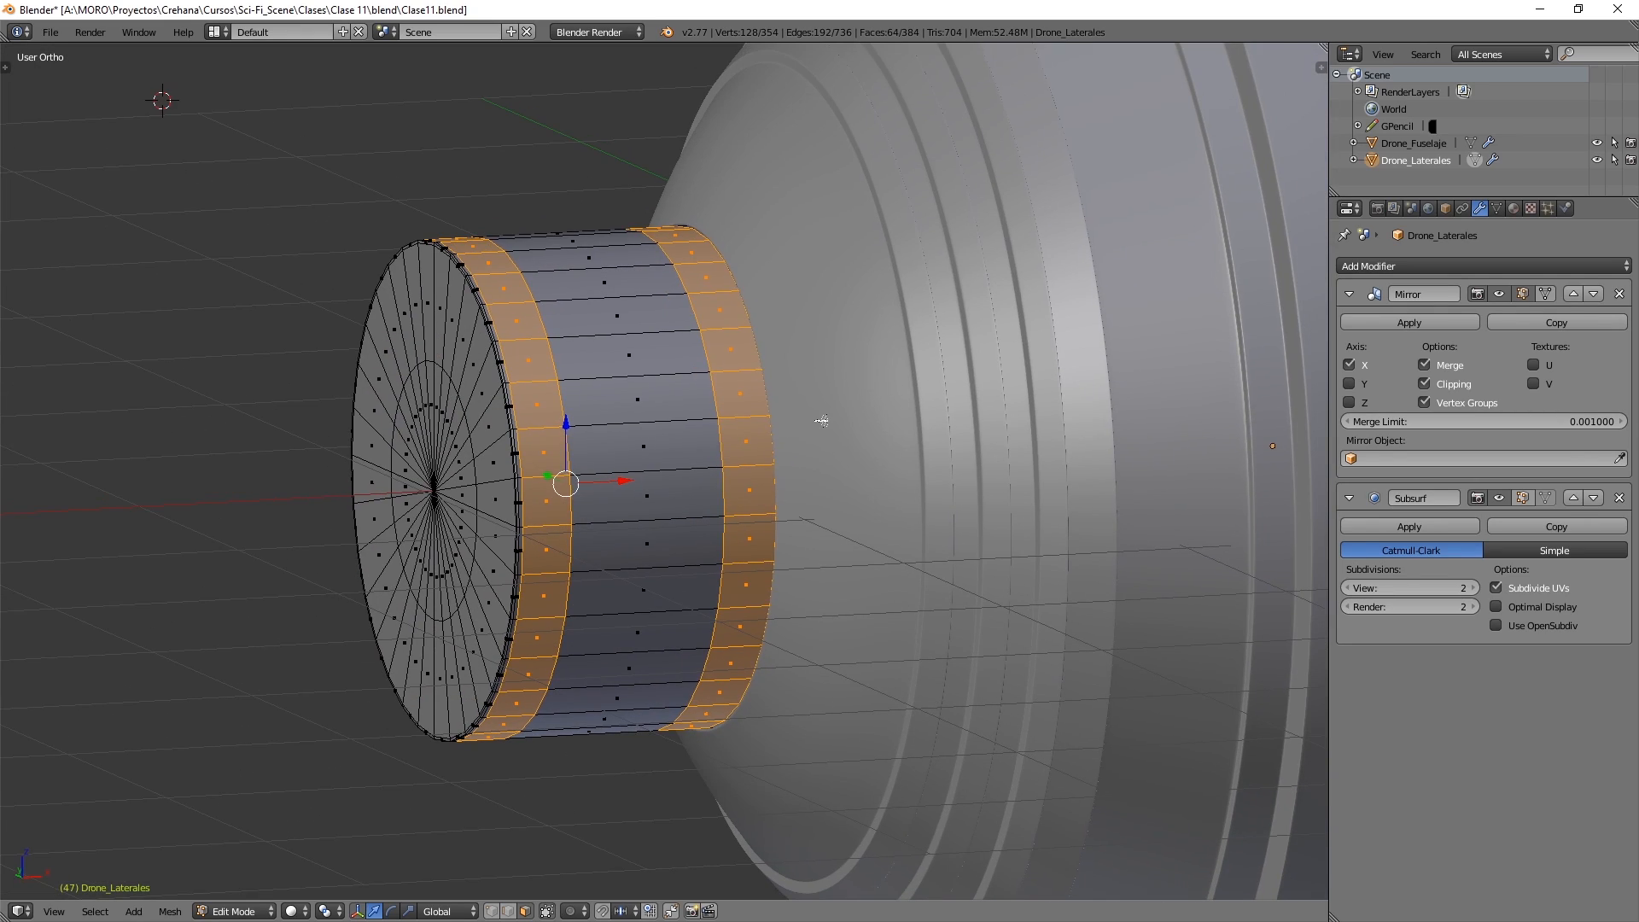
{"action": "key", "text": "e"}
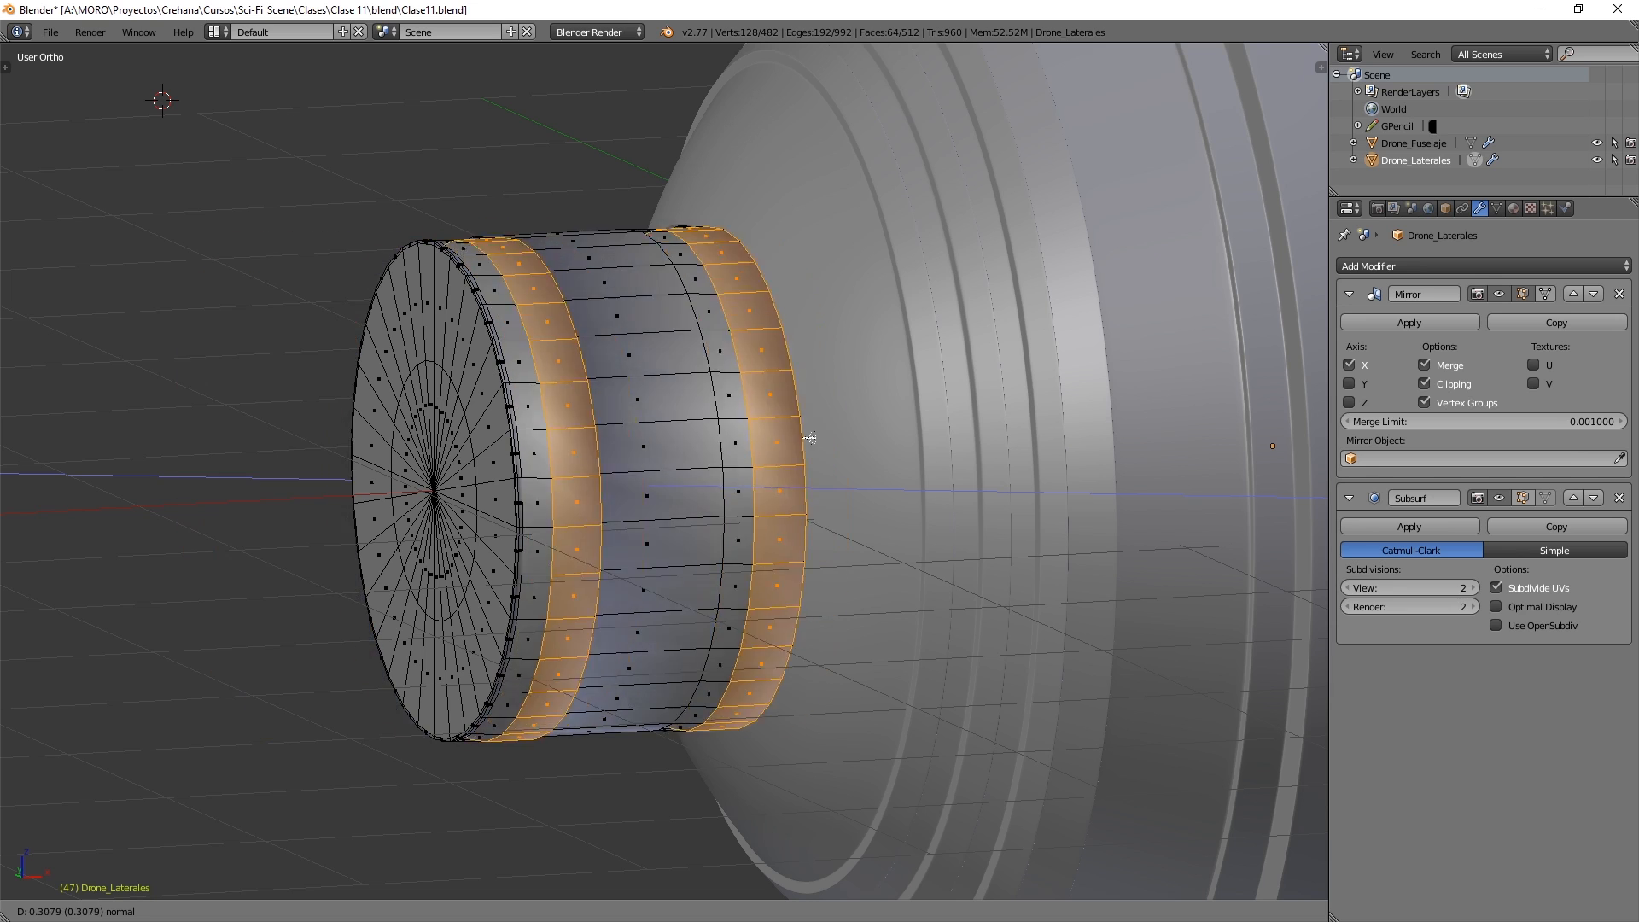
{"action": "right_click", "coordinate": [799, 428]}
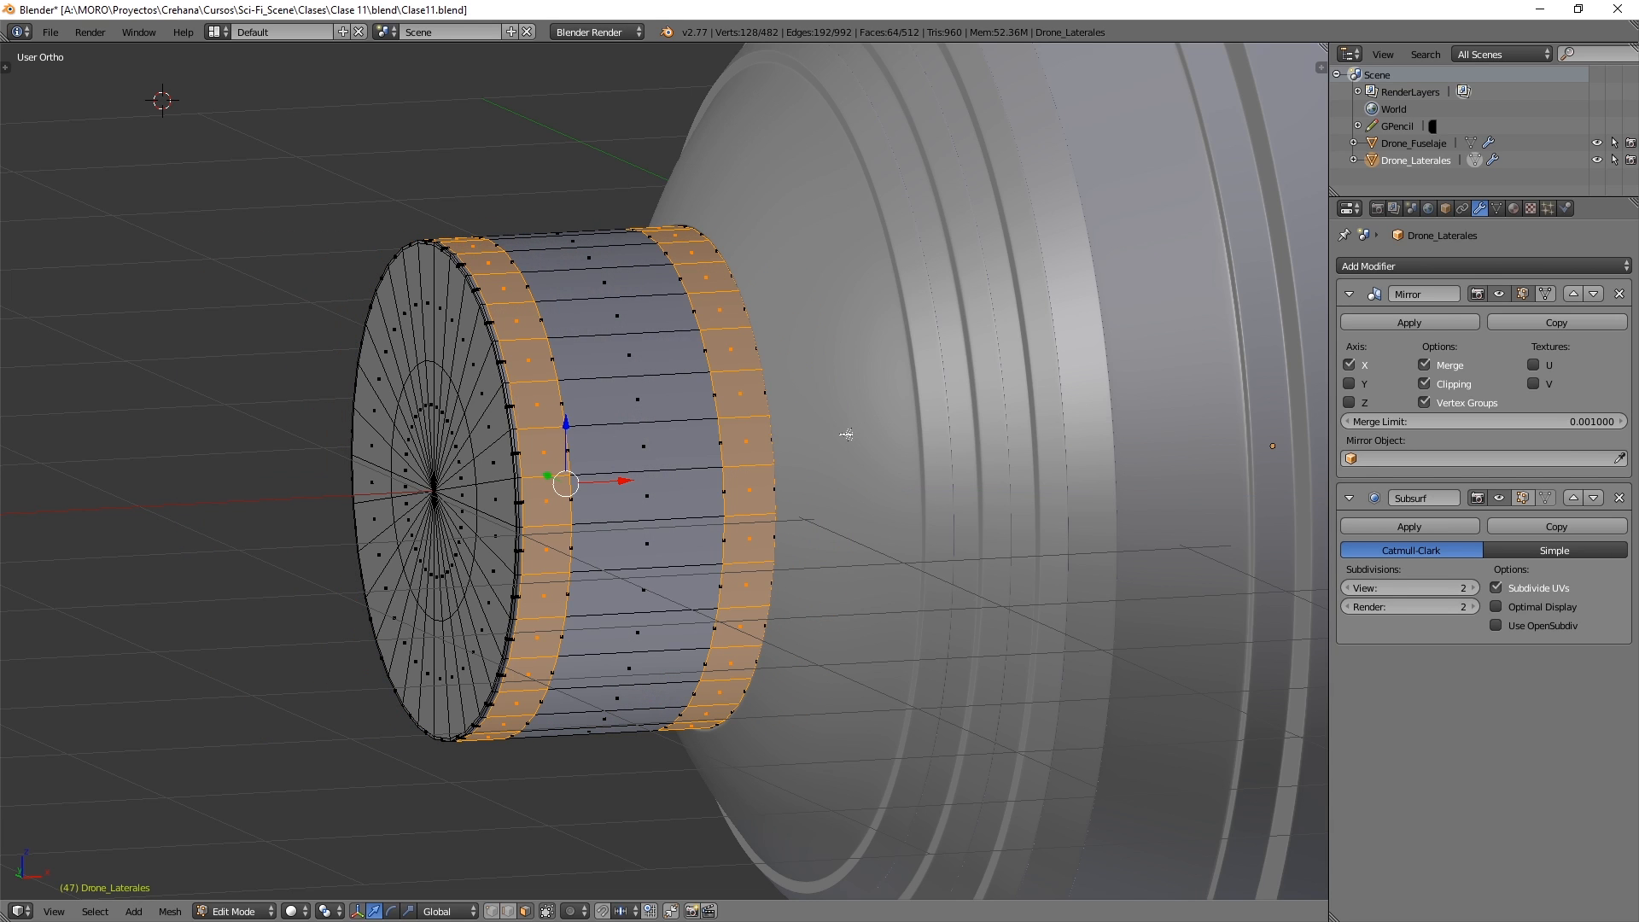
{"action": "key", "text": "s"}
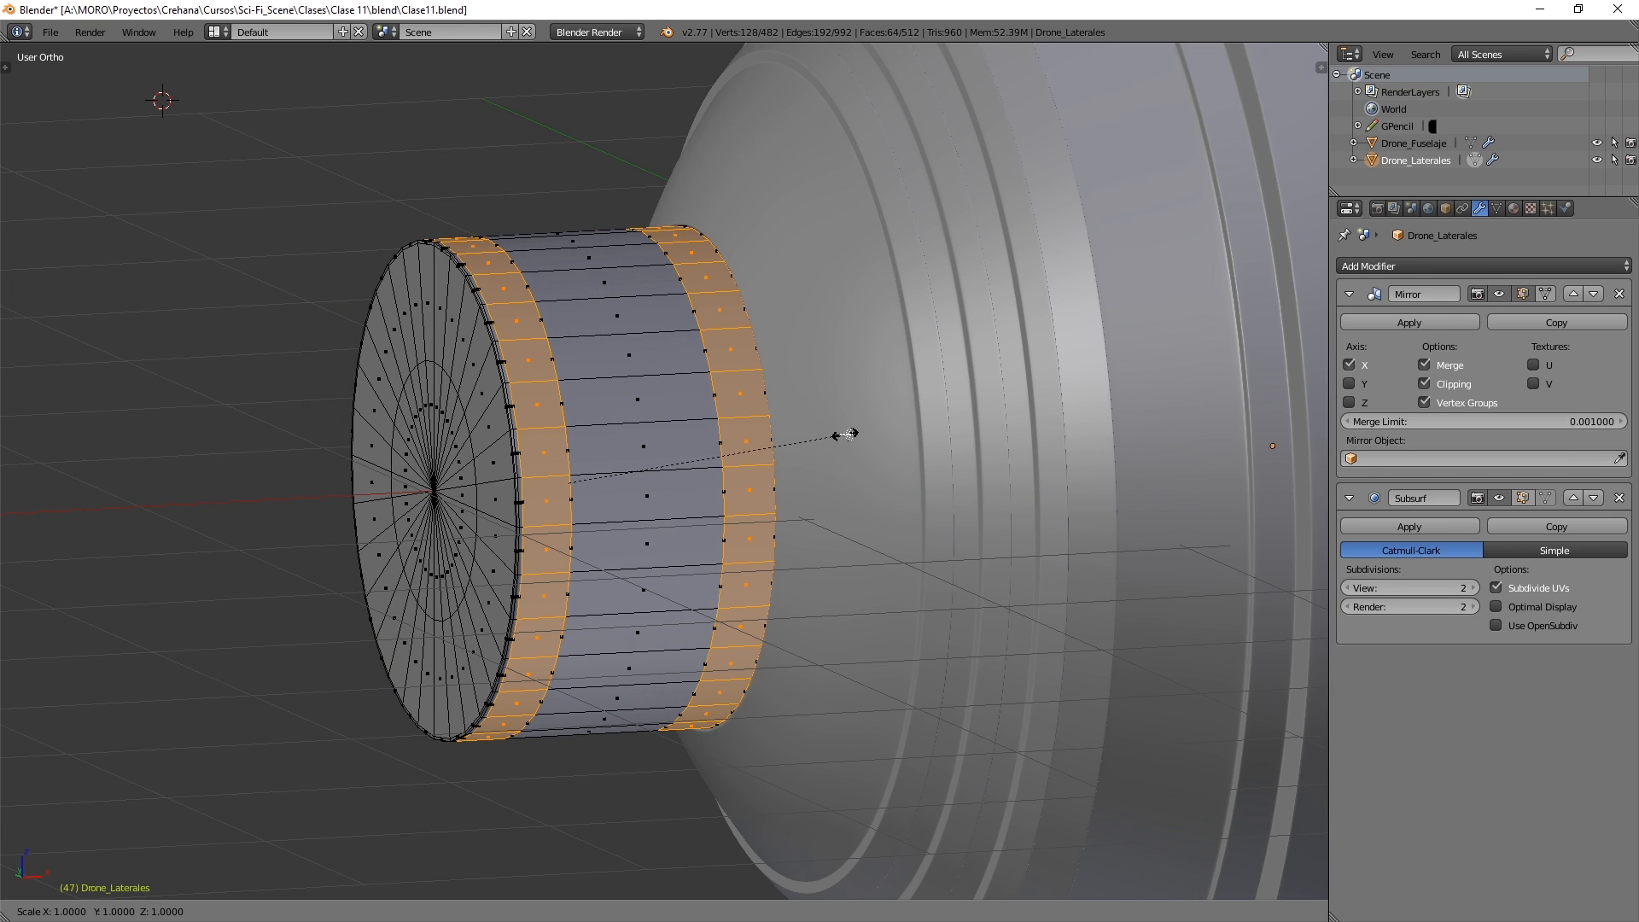
{"action": "key", "text": "shift+x"}
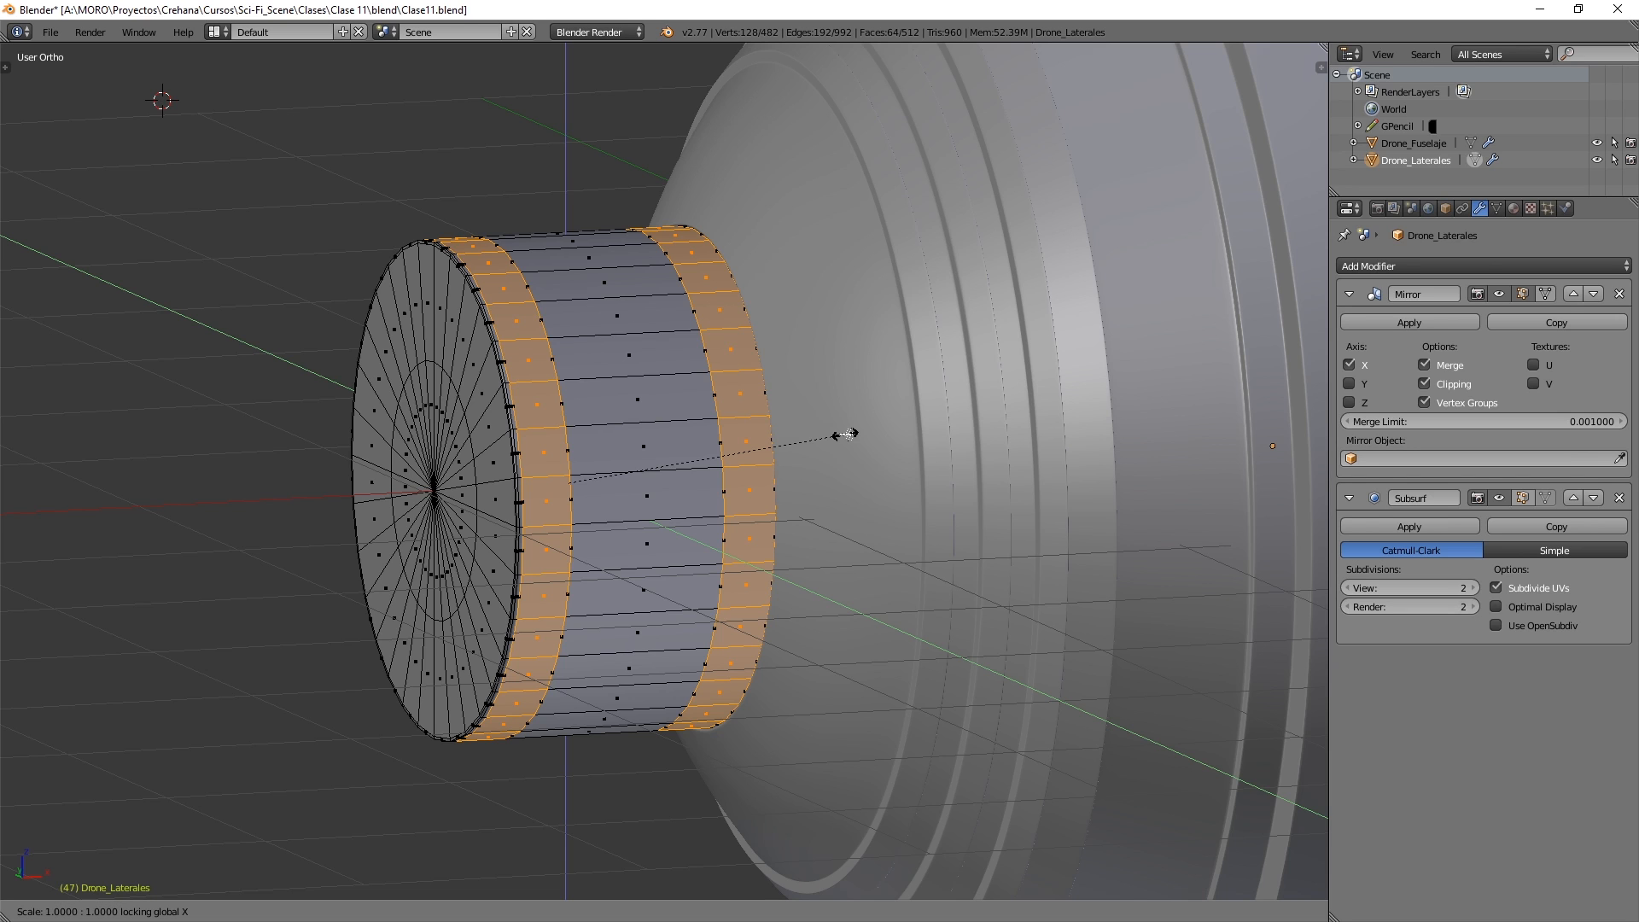
{"action": "left_click", "coordinate": [904, 412]}
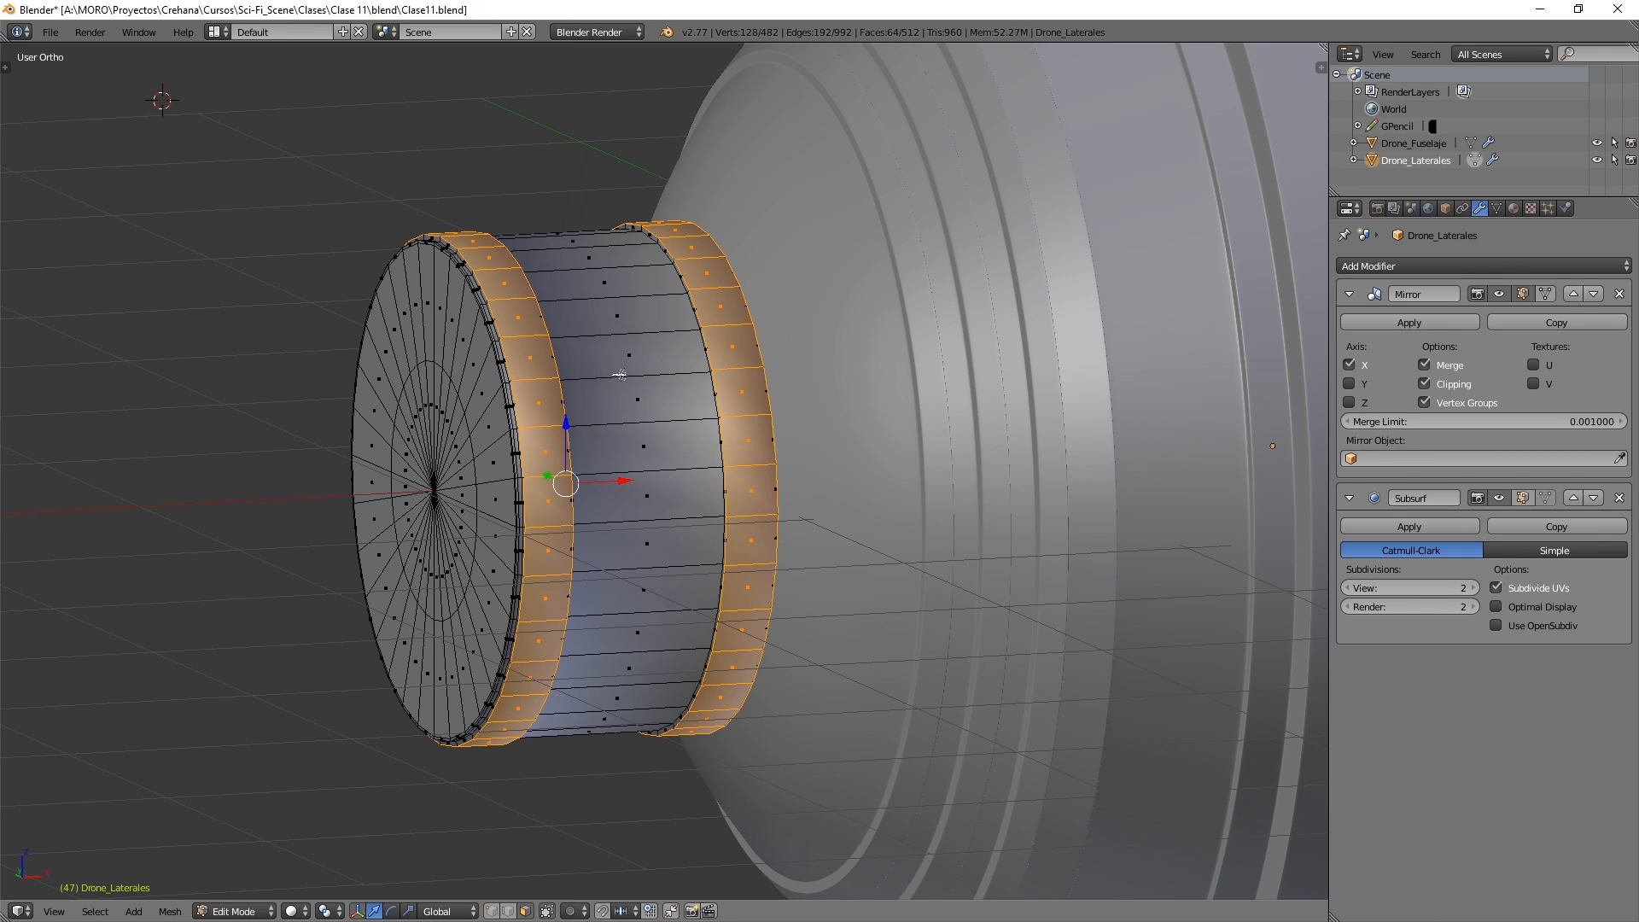
- Add two edge loops to the cylinder's central section, one tight against the inner raised band and one against the outer raised band
{"action": "key", "text": "Tab"}
{"action": "middle_click_drag", "start_coordinate": [638, 355], "coordinate": [545, 356]}
{"action": "scroll", "coordinate": [588, 360], "scroll_direction": "up", "scroll_amount": 4}
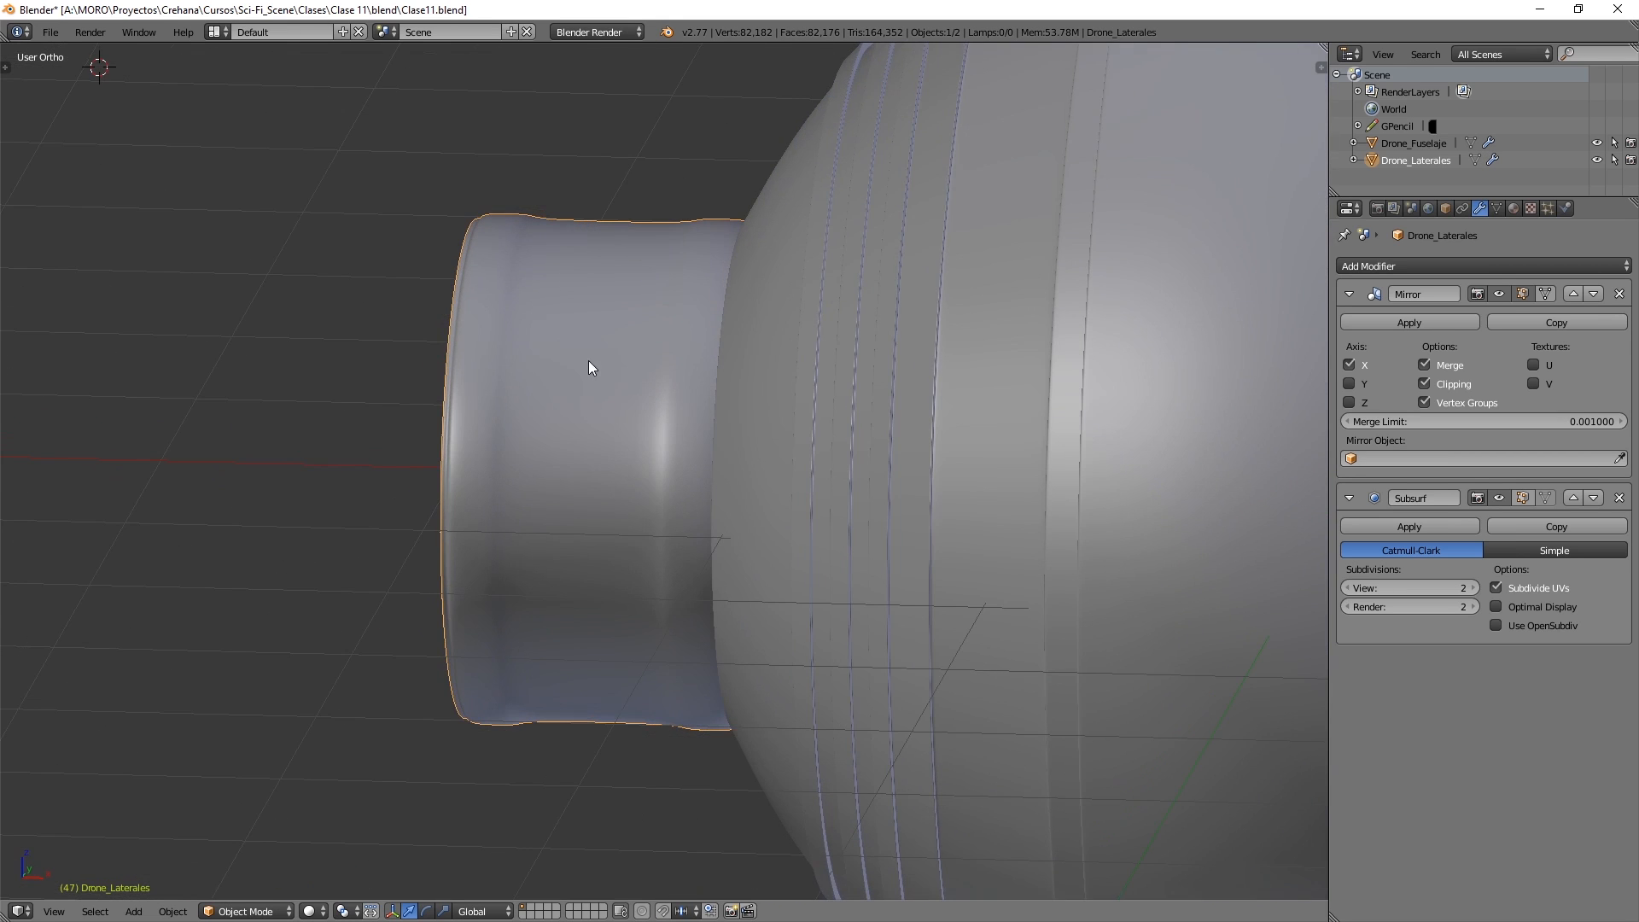
{"action": "key", "text": "Tab"}
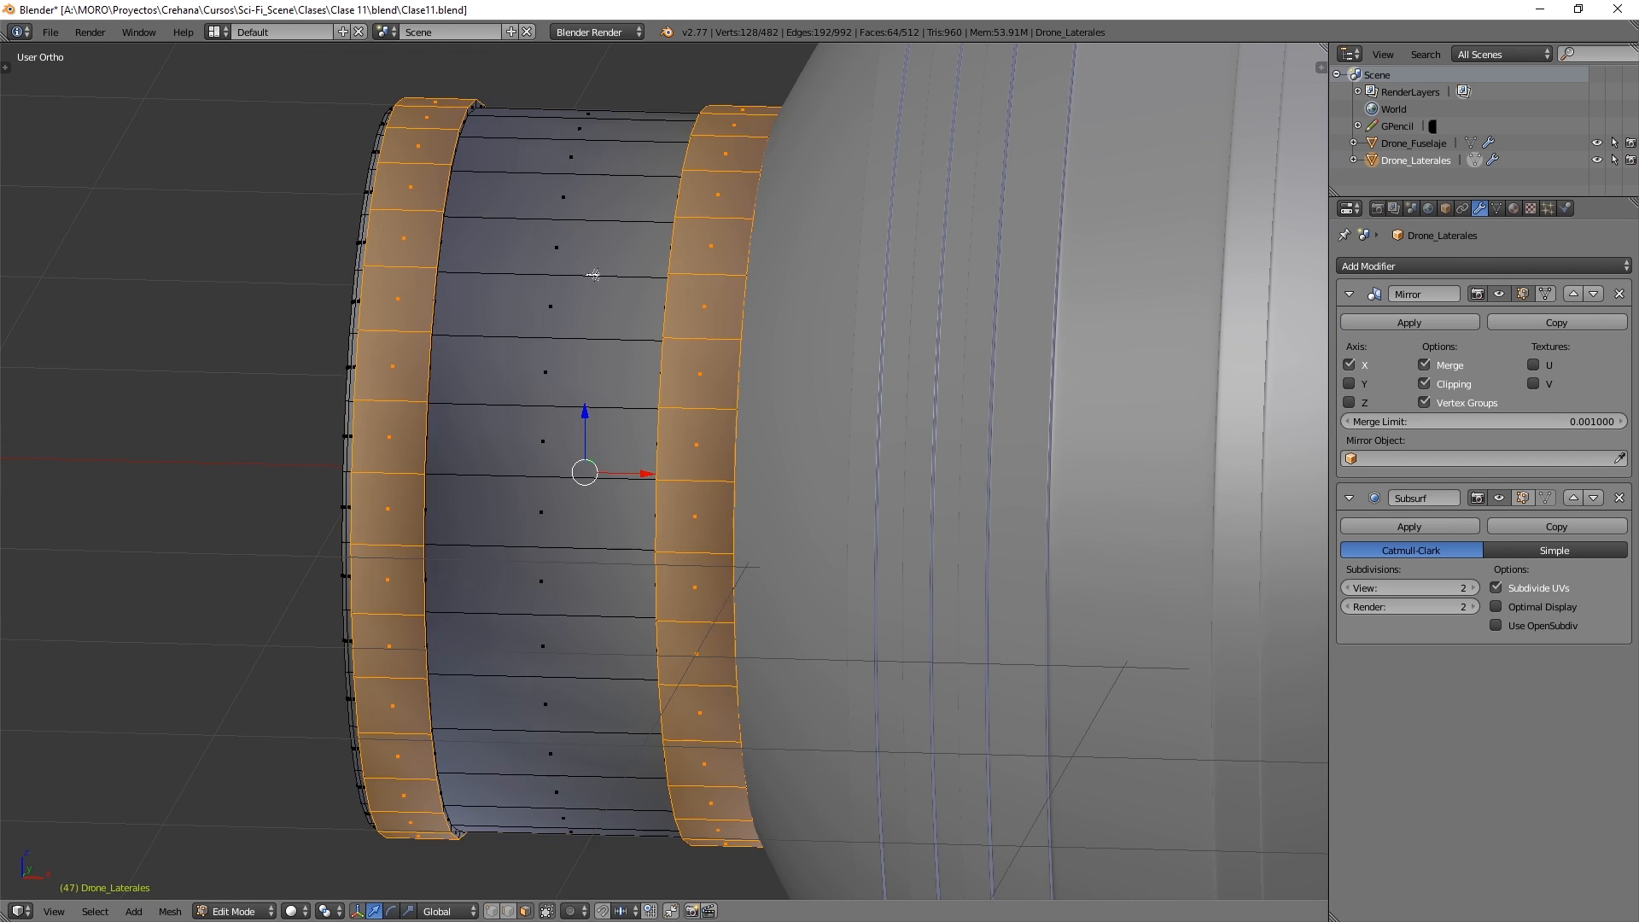
{"action": "middle_click_drag", "start_coordinate": [591, 275], "coordinate": [579, 295]}
{"action": "key", "text": "ctrl+r"}
{"action": "left_click", "coordinate": [569, 131]}
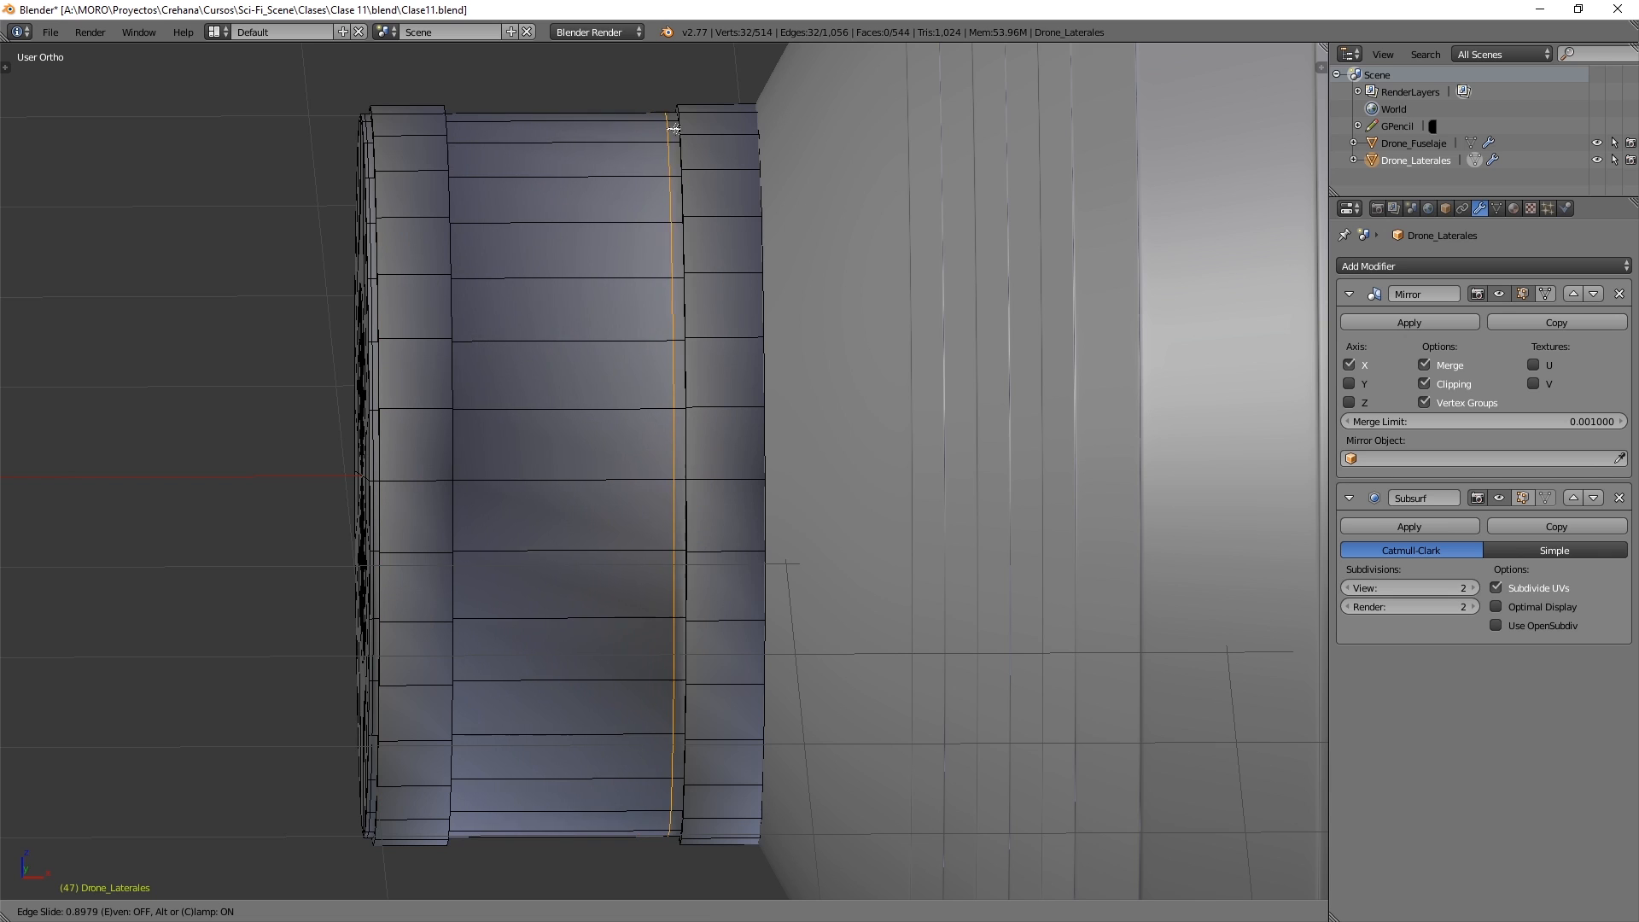
{"action": "left_click", "coordinate": [740, 118]}
{"action": "key", "text": "ctrl+r"}
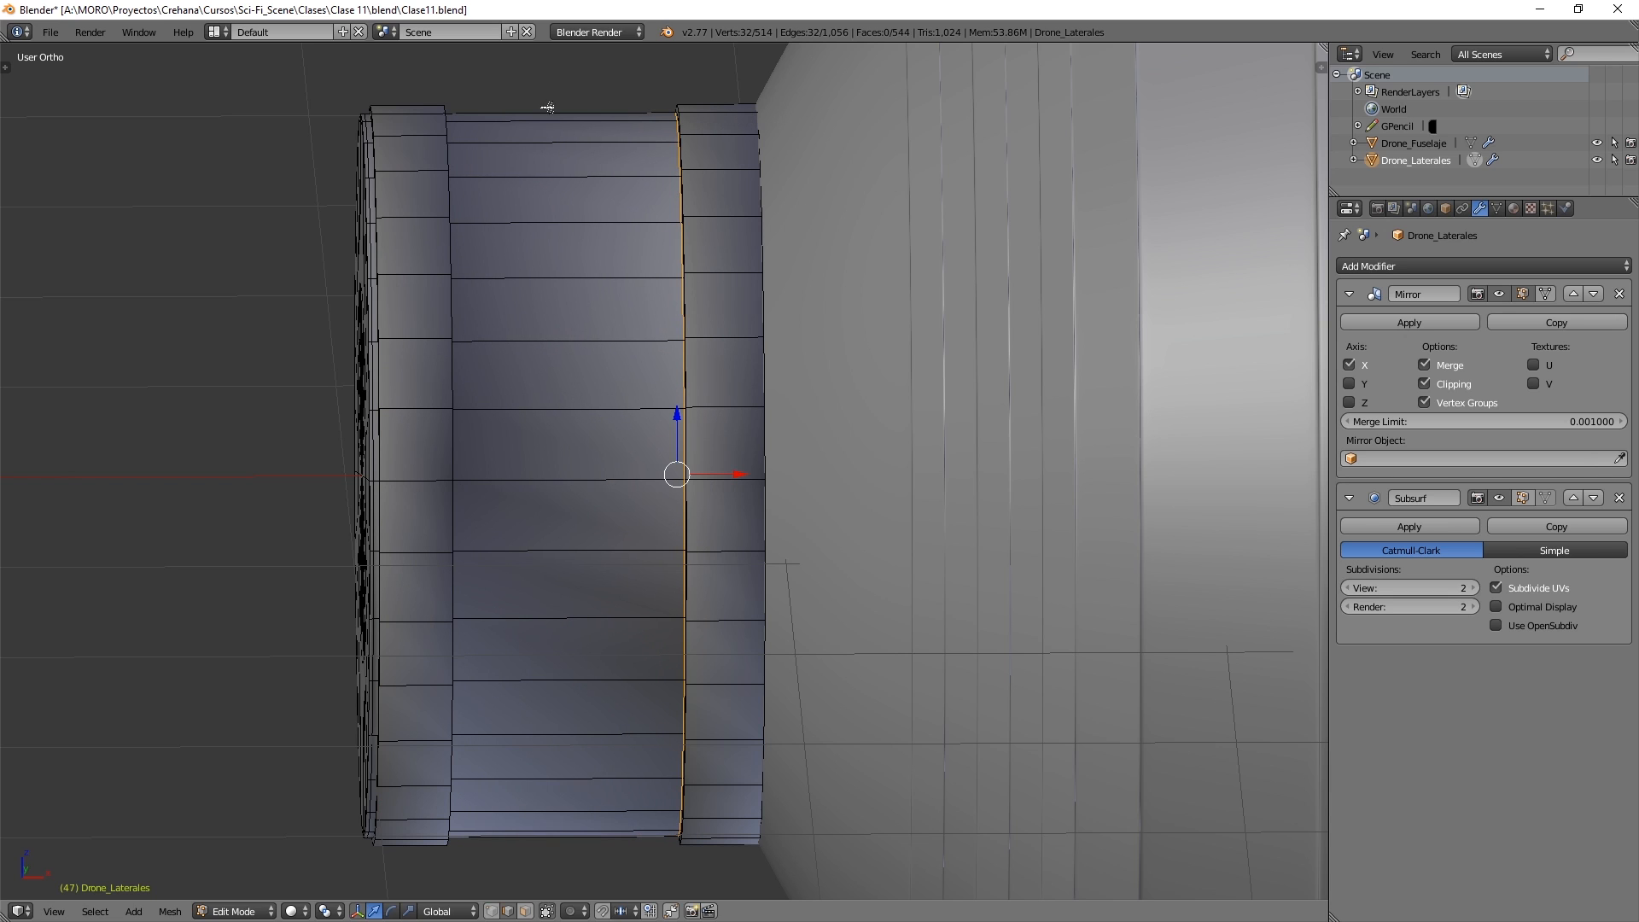
{"action": "left_click", "coordinate": [548, 115]}
{"action": "left_click", "coordinate": [395, 183]}
- Add an edge loop on each raised band, slid tight to the edge facing the central section
{"action": "middle_click_drag", "start_coordinate": [396, 184], "coordinate": [485, 193]}
{"action": "key", "text": "ctrl+r"}
{"action": "left_click", "coordinate": [446, 111]}
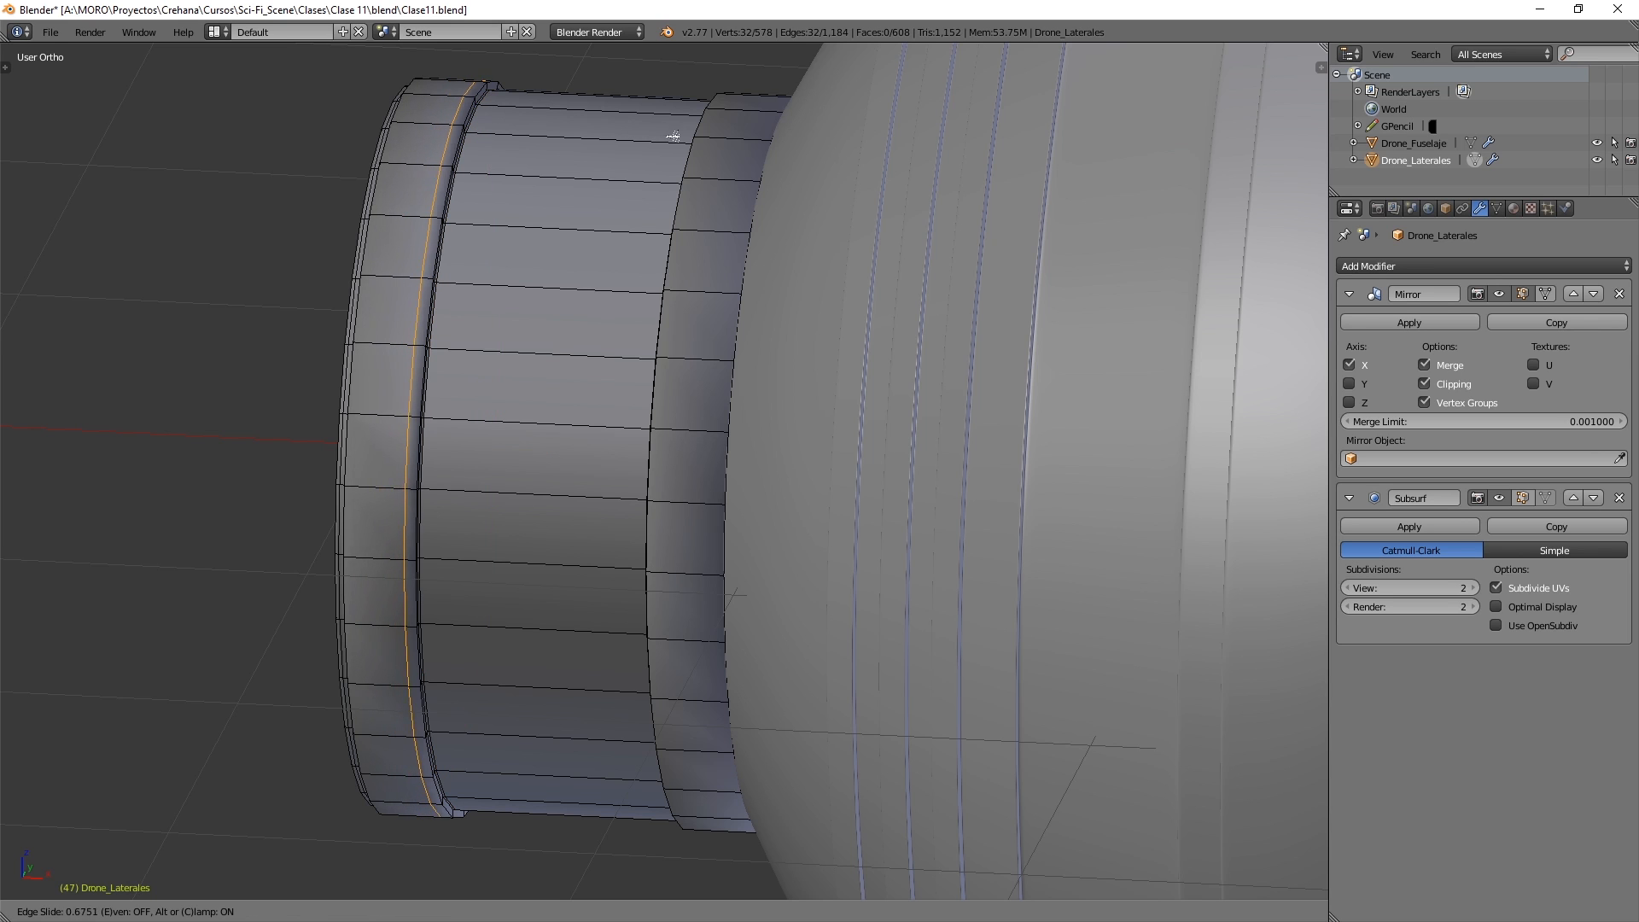
{"action": "left_click", "coordinate": [749, 147]}
{"action": "key", "text": "ctrl+r"}
{"action": "left_click", "coordinate": [740, 99]}
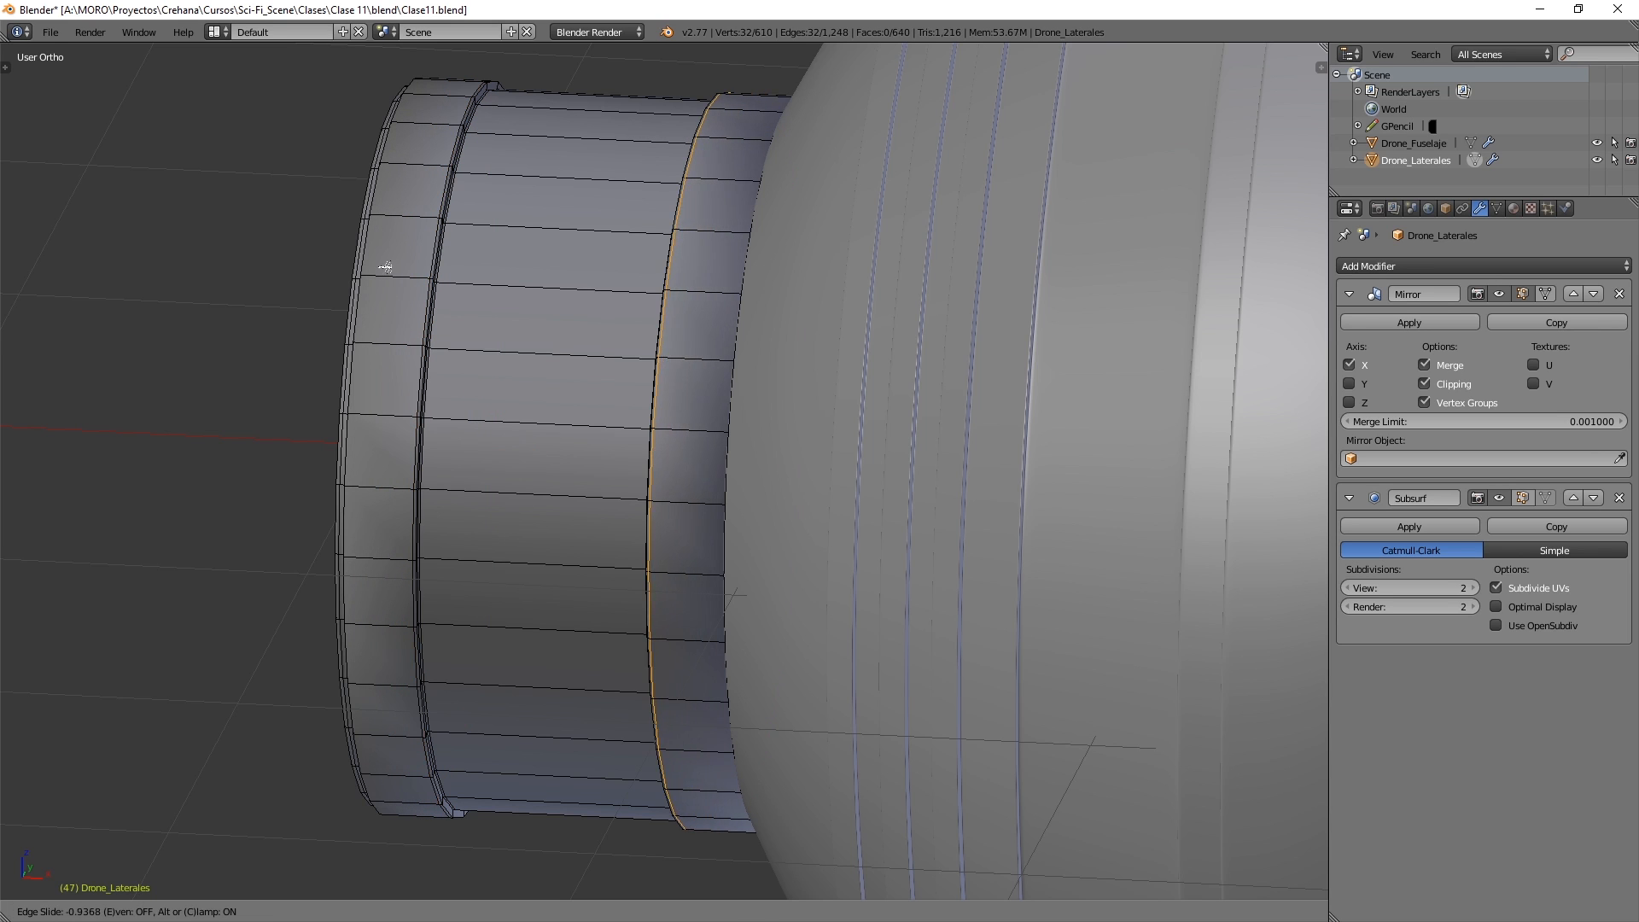
{"action": "left_click", "coordinate": [382, 261]}
- Add an edge loop on the outer raised band and slide it close to the cylinder's outer rim
{"action": "key", "text": "Tab"}
{"action": "middle_click_drag", "start_coordinate": [411, 224], "coordinate": [593, 224]}
{"action": "key", "text": "Tab"}
{"action": "key", "text": "ctrl+r"}
{"action": "left_click", "coordinate": [431, 199]}
{"action": "left_click", "coordinate": [179, 322]}
- Add an edge loop around the narrow step between the central section and the inner raised band
{"action": "key", "text": "Tab"}
{"action": "scroll", "coordinate": [593, 223], "scroll_direction": "up", "scroll_amount": 2}
{"action": "key", "text": "Tab"}
{"action": "key", "text": "ctrl+r"}
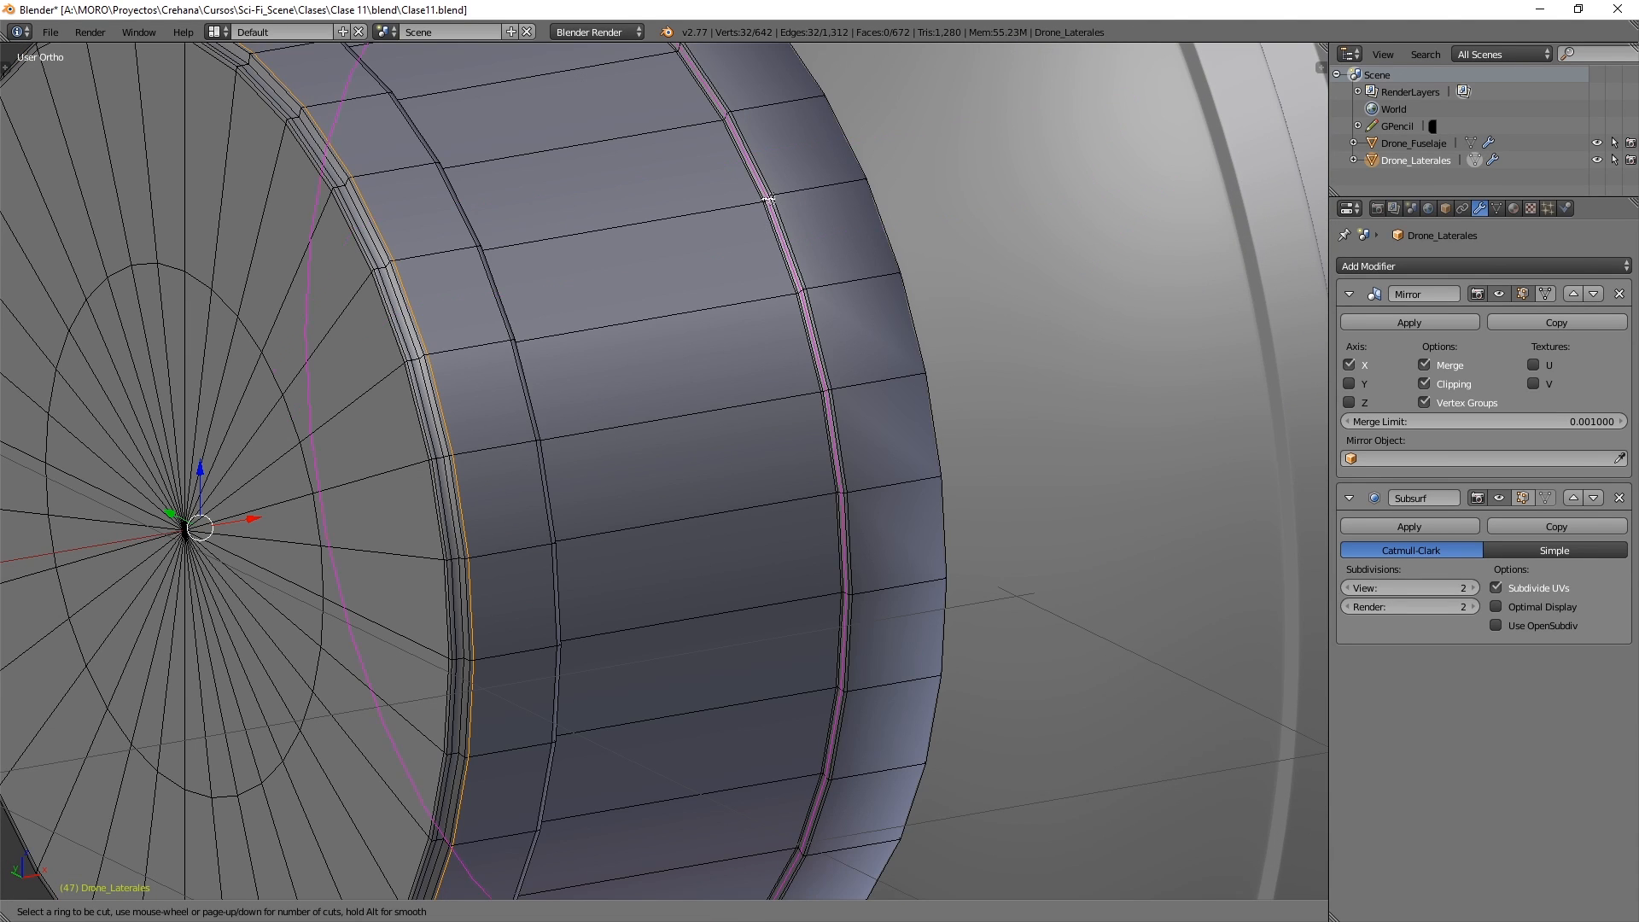
{"action": "left_click", "coordinate": [777, 204]}
{"action": "left_click", "coordinate": [778, 192]}
- Inspect the smoothed cylinder and compare it with the reference's recessed window in front wireframe view
{"action": "key", "text": "Tab"}
{"action": "scroll", "coordinate": [772, 199], "scroll_direction": "down", "scroll_amount": 4}
{"action": "middle_click_drag", "start_coordinate": [768, 205], "coordinate": [583, 357]}
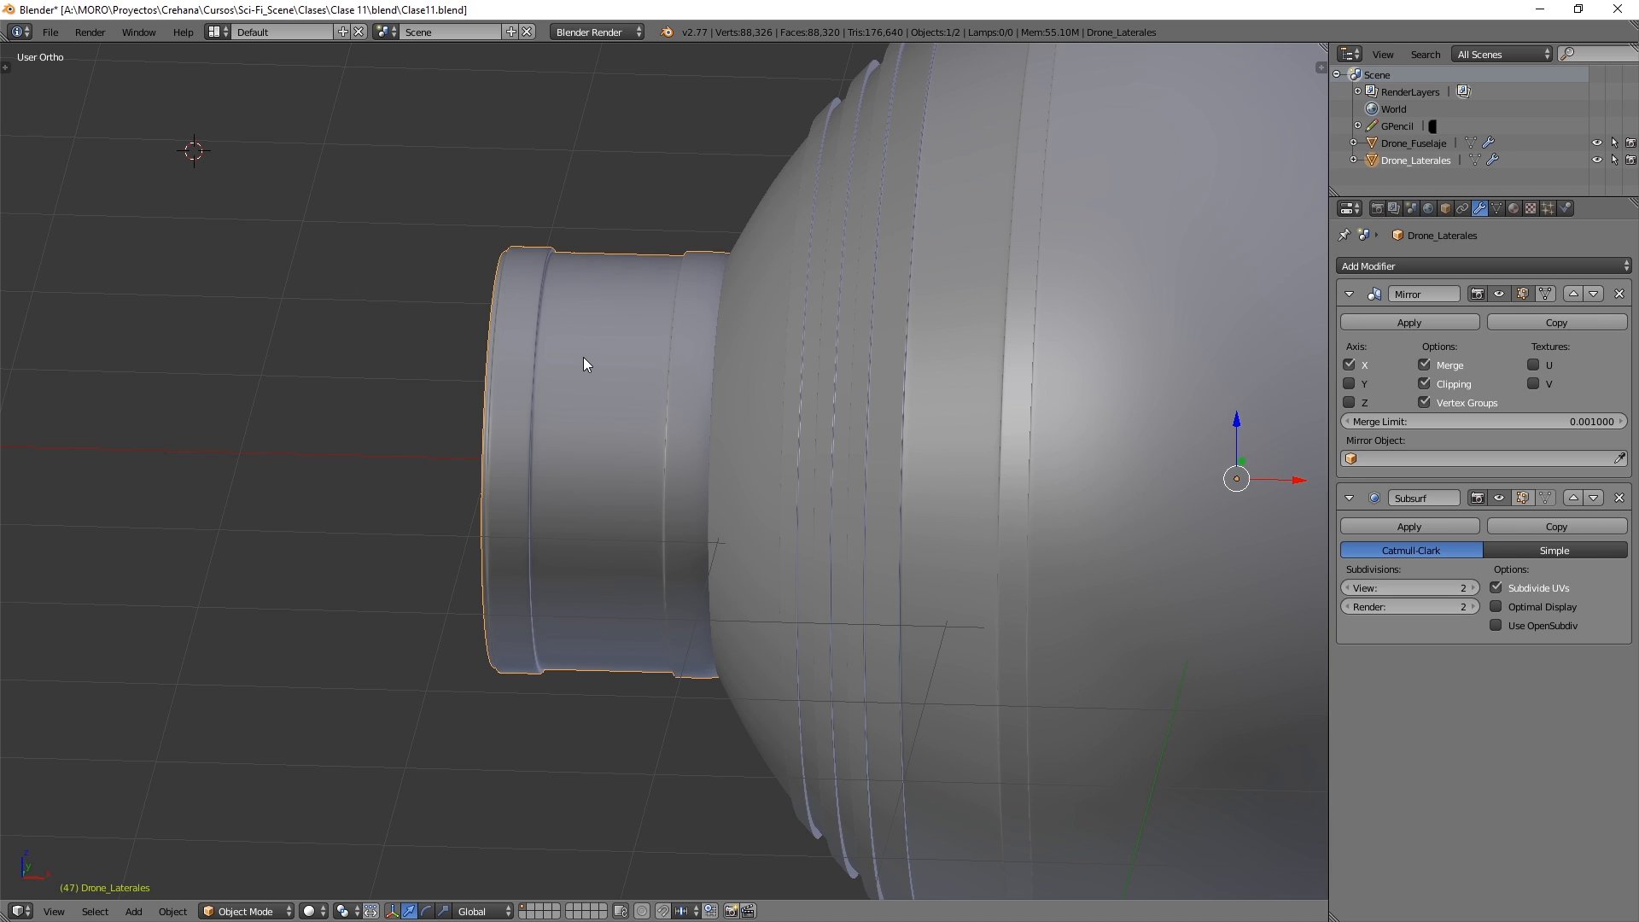
{"action": "key", "text": "KP_1"}
{"action": "key", "text": "z"}
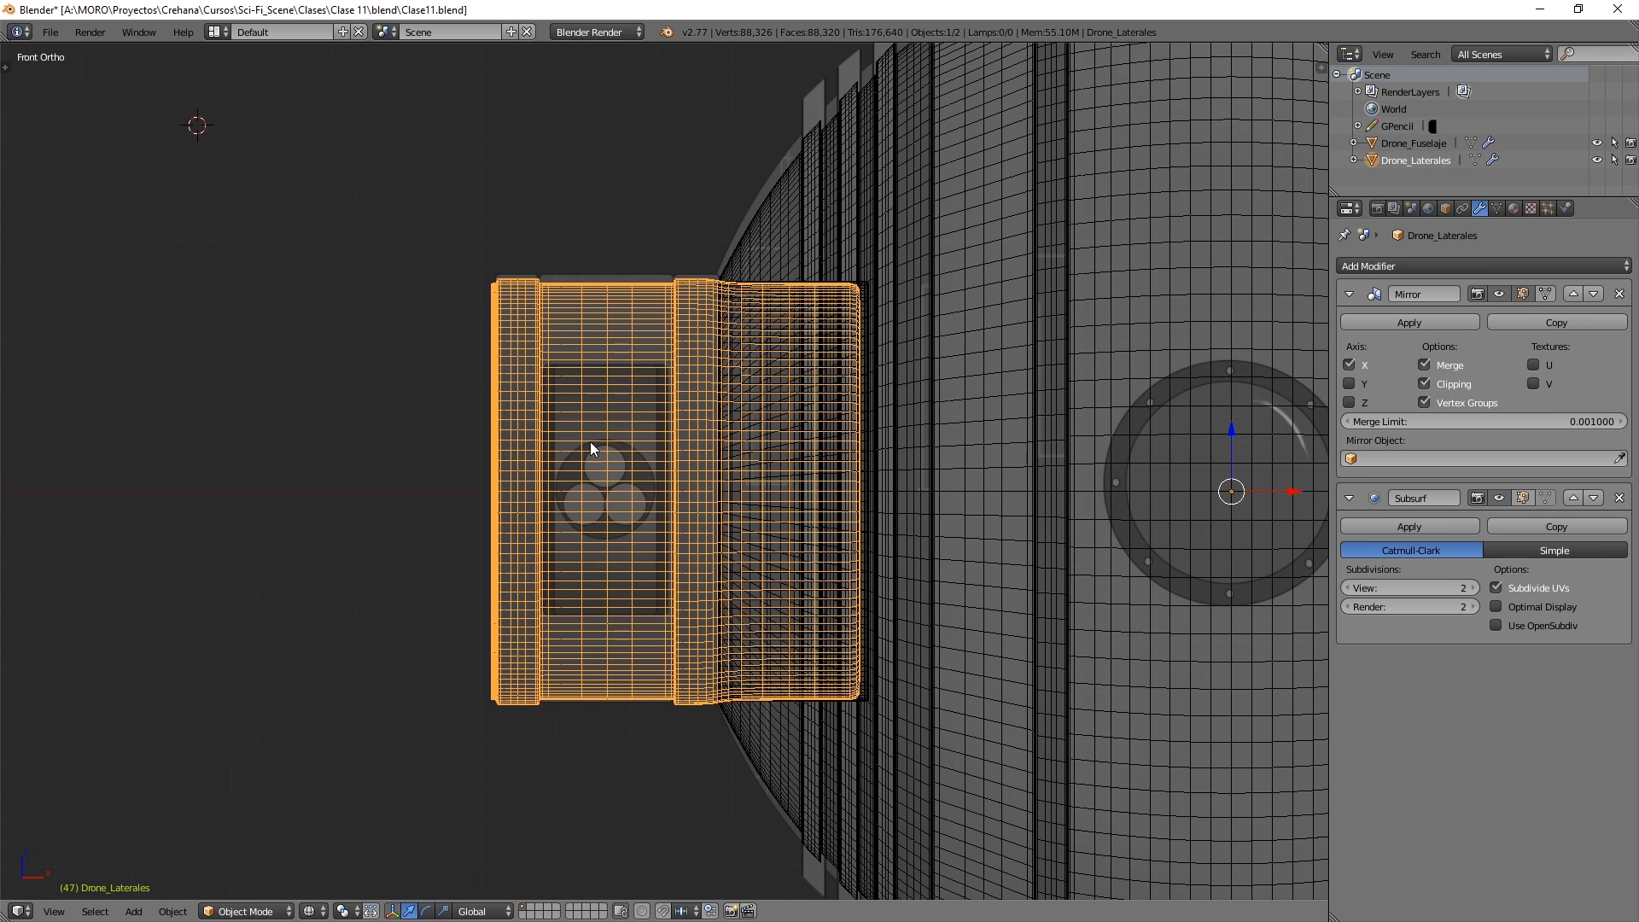
{"action": "scroll", "coordinate": [601, 505], "scroll_direction": "up", "scroll_amount": 3}
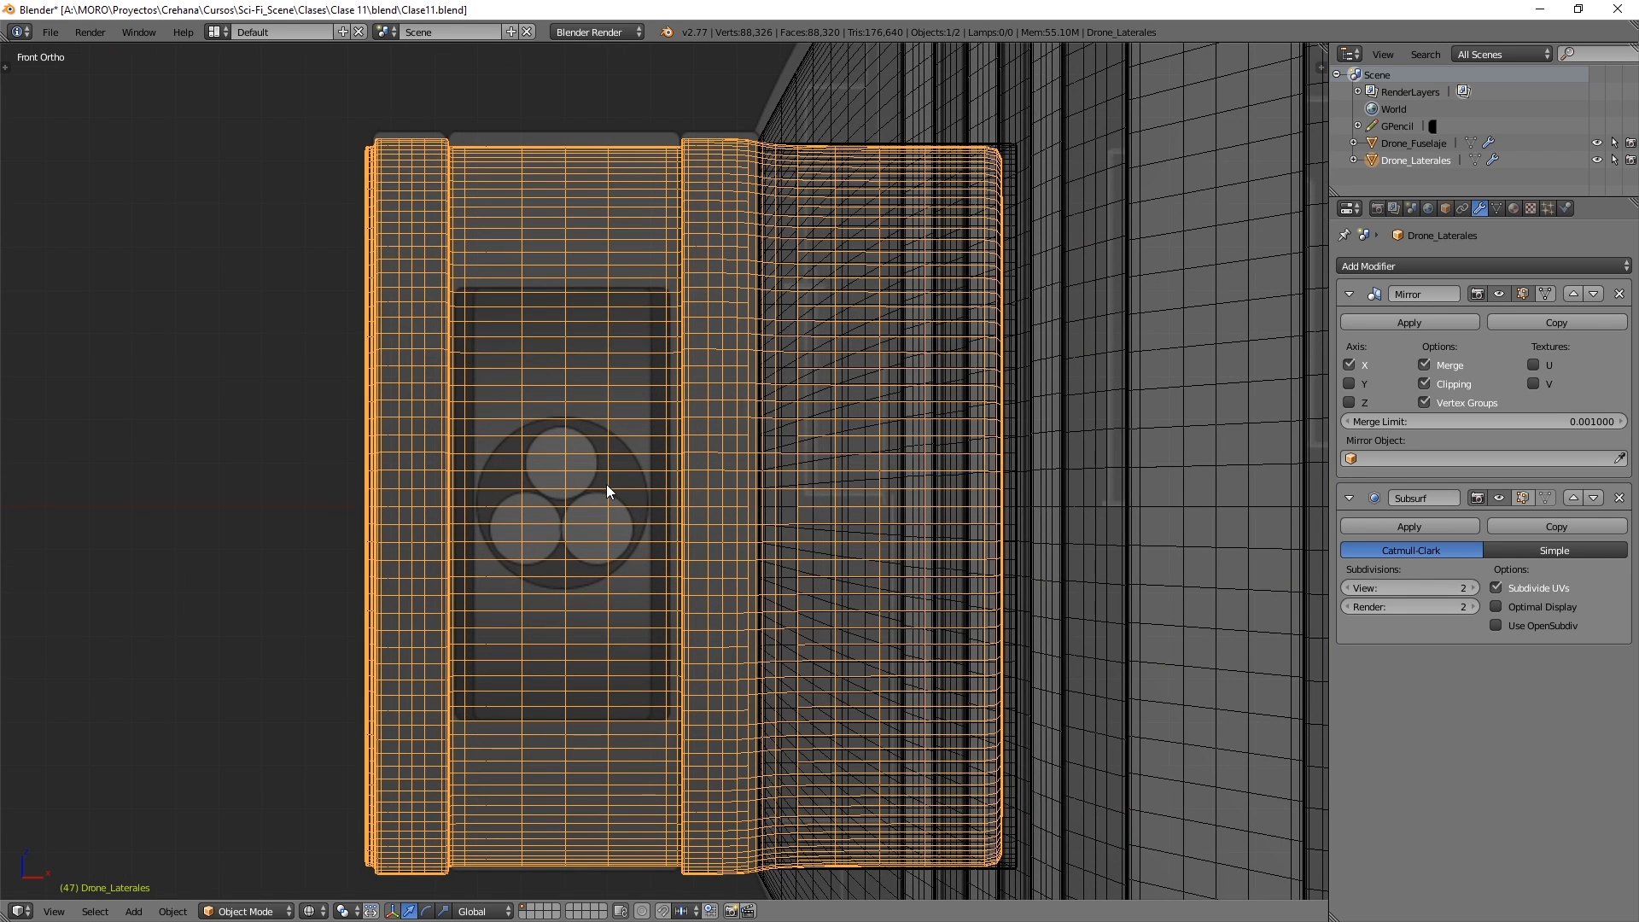
{"action": "middle_click_drag", "start_coordinate": [561, 516], "coordinate": [632, 438], "text": "shift"}
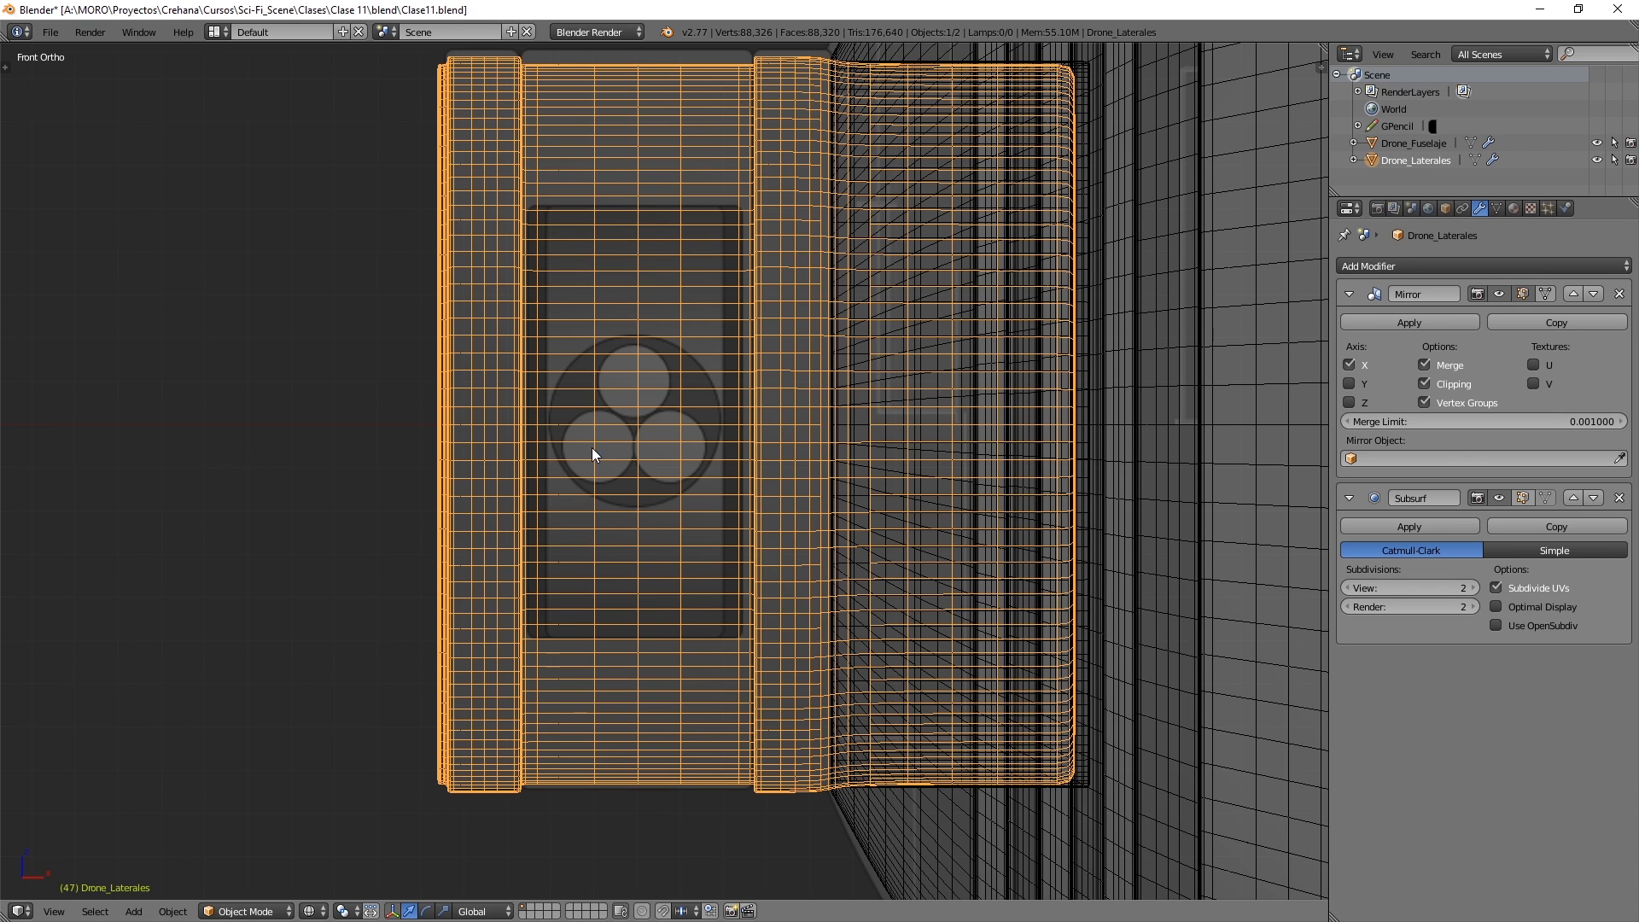
{"action": "mouse_move", "coordinate": [522, 212]}
{"action": "left_mouse_down"}
{"action": "mouse_move", "coordinate": [721, 166]}
{"action": "mouse_move", "coordinate": [740, 200]}
{"action": "mouse_move", "coordinate": [533, 636]}
{"action": "mouse_move", "coordinate": [520, 207]}
{"action": "left_mouse_up"}
{"action": "mouse_move", "coordinate": [531, 376]}
{"action": "right_mouse_down"}
{"action": "mouse_move", "coordinate": [693, 622]}
{"action": "mouse_move", "coordinate": [643, 461]}
{"action": "right_mouse_up"}
- Select the six adjacent faces of the central section over the reference window and inset them by about 0.022
{"action": "key", "text": "Tab"}
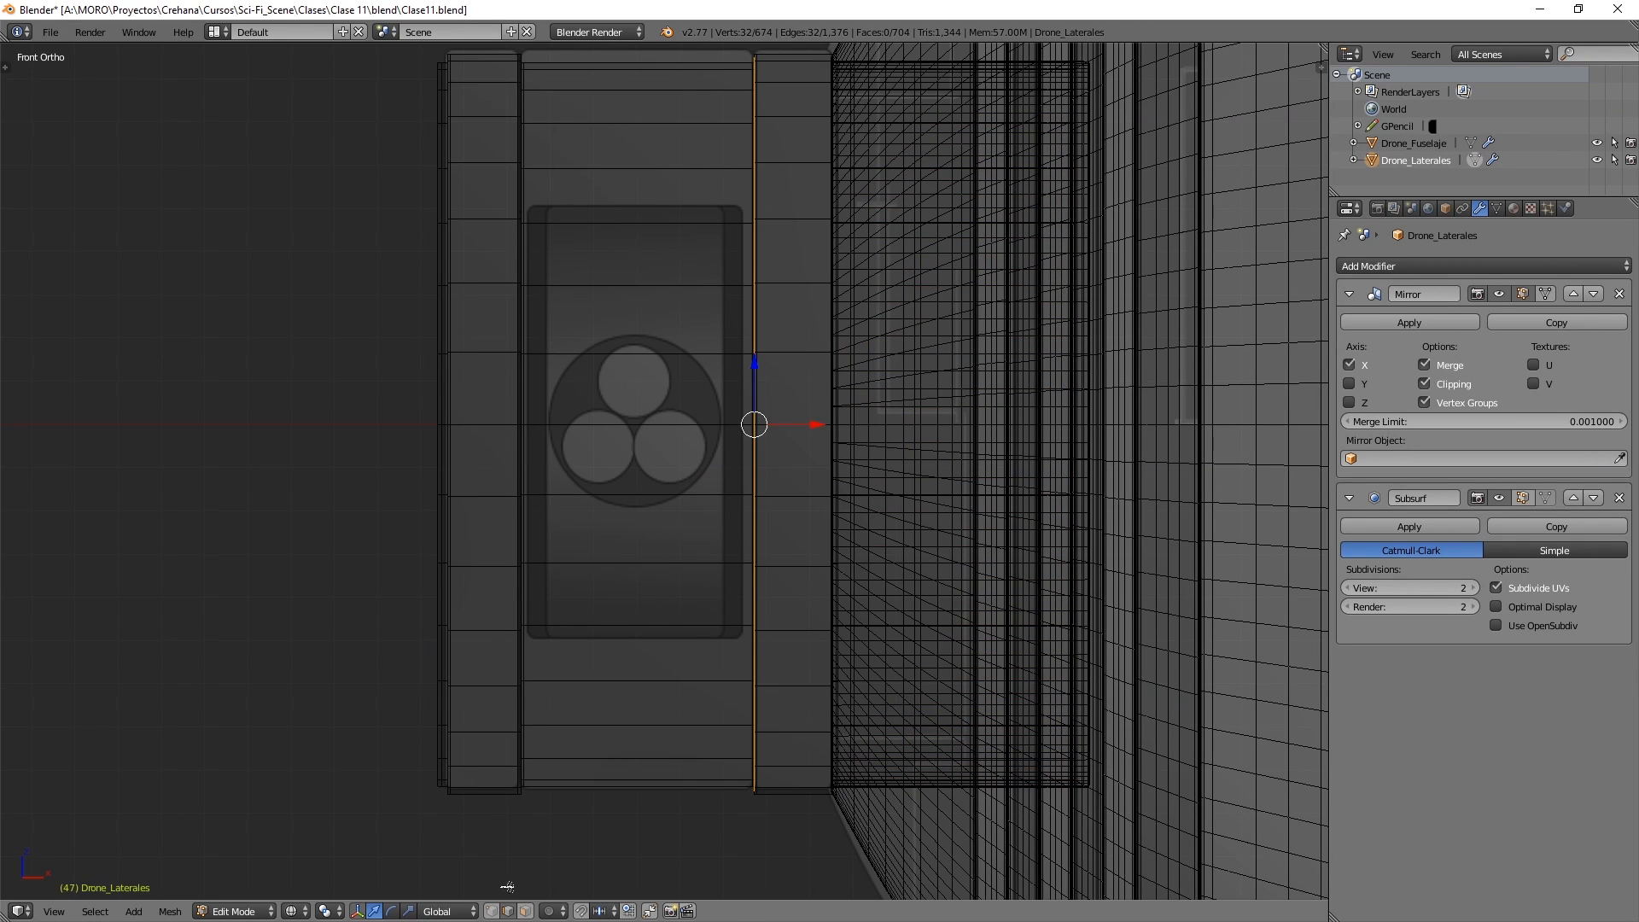
{"action": "left_click", "coordinate": [525, 910]}
{"action": "key", "text": "z"}
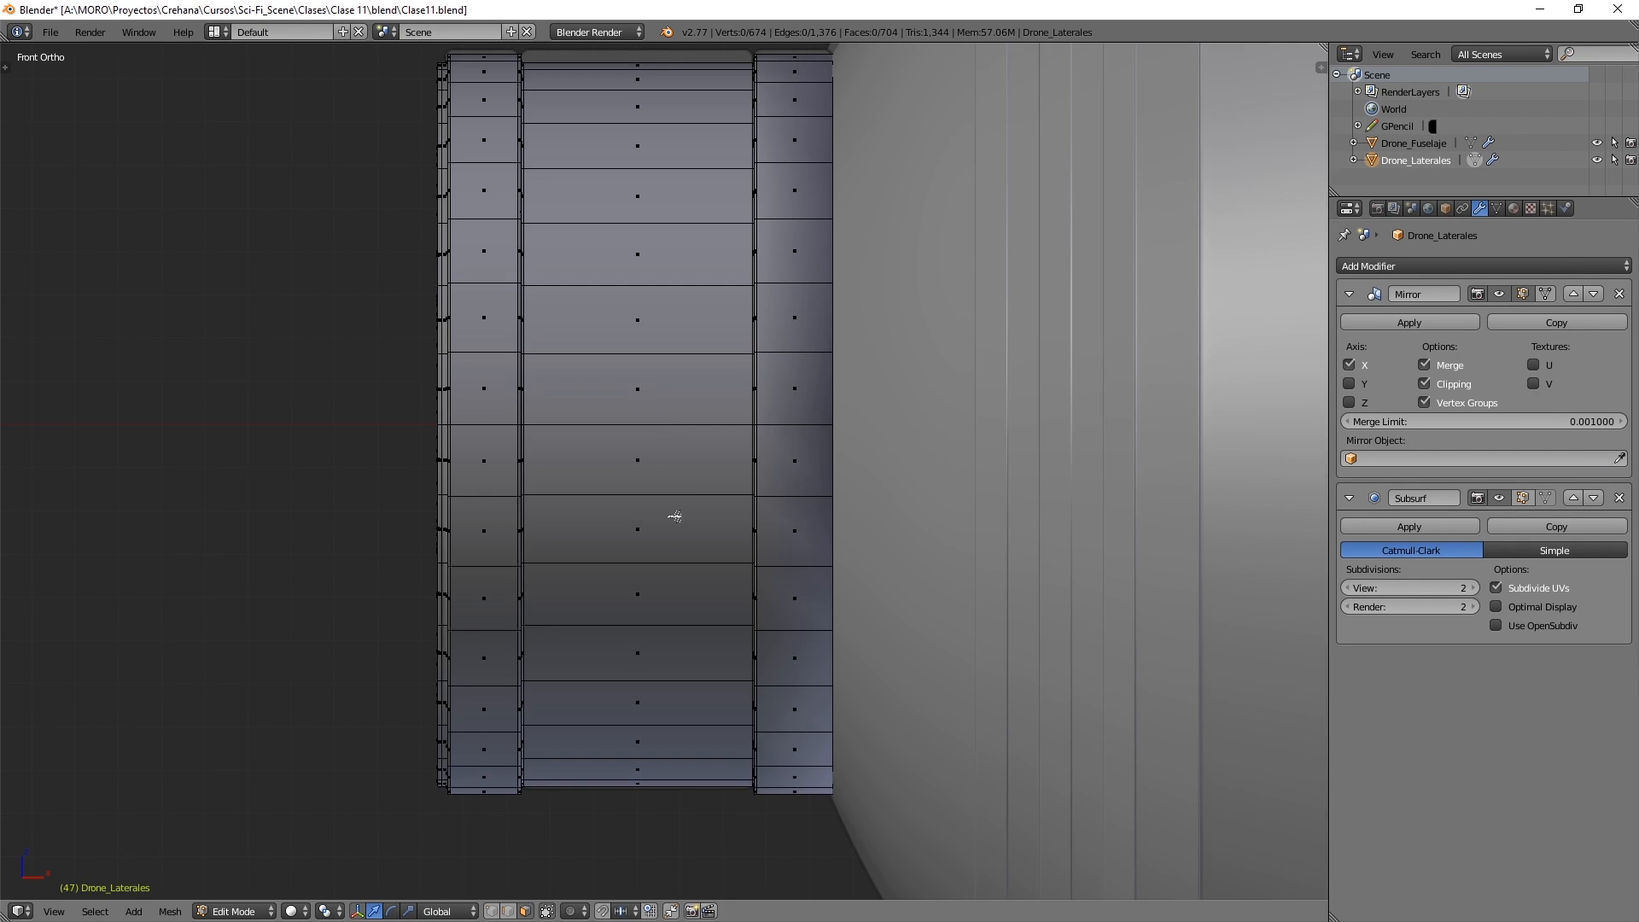
{"action": "right_click", "coordinate": [650, 599]}
{"action": "right_click", "coordinate": [657, 528], "text": "shift"}
{"action": "right_click", "coordinate": [659, 461], "text": "shift"}
{"action": "right_click", "coordinate": [670, 388], "text": "shift"}
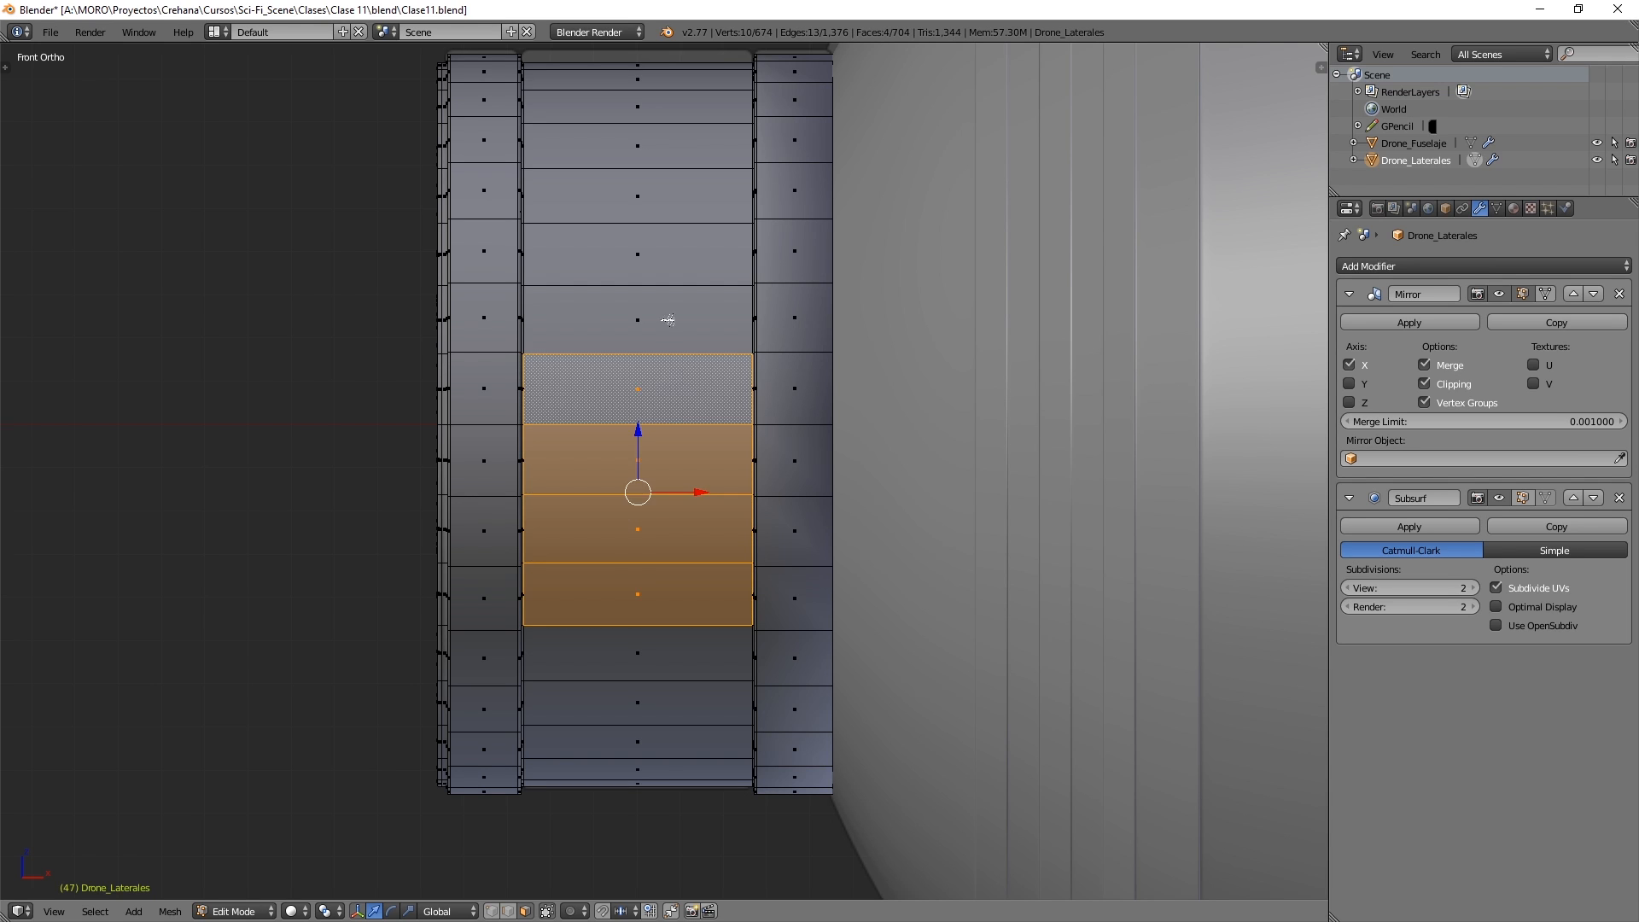
{"action": "right_click", "coordinate": [671, 320], "text": "shift"}
{"action": "right_click", "coordinate": [673, 257], "text": "shift"}
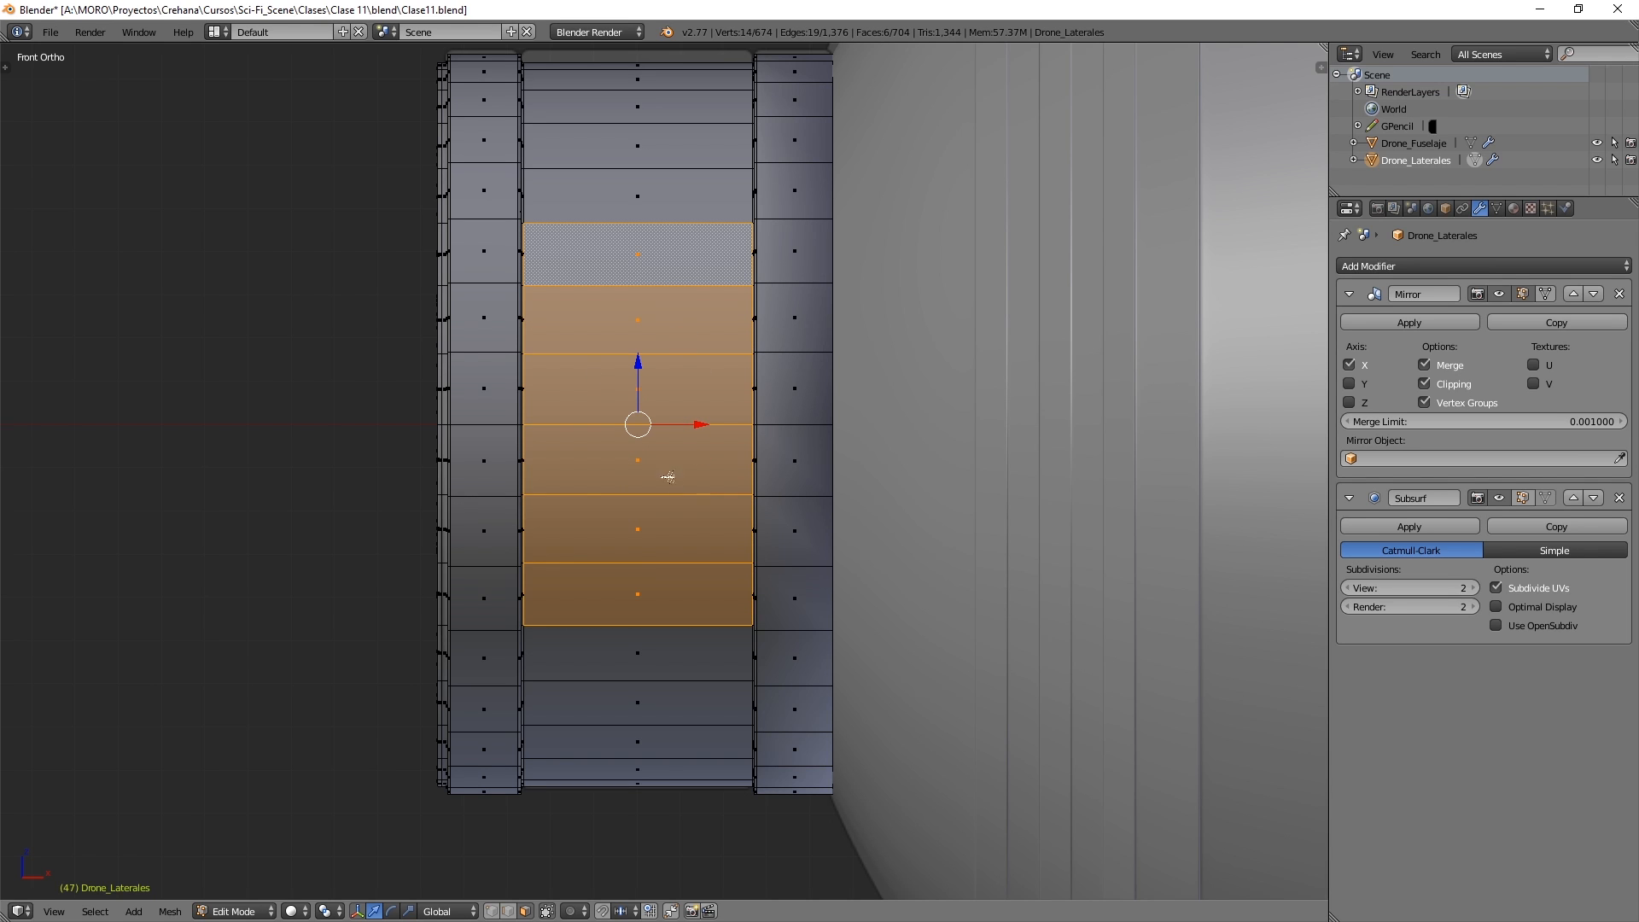
{"action": "key", "text": "z"}
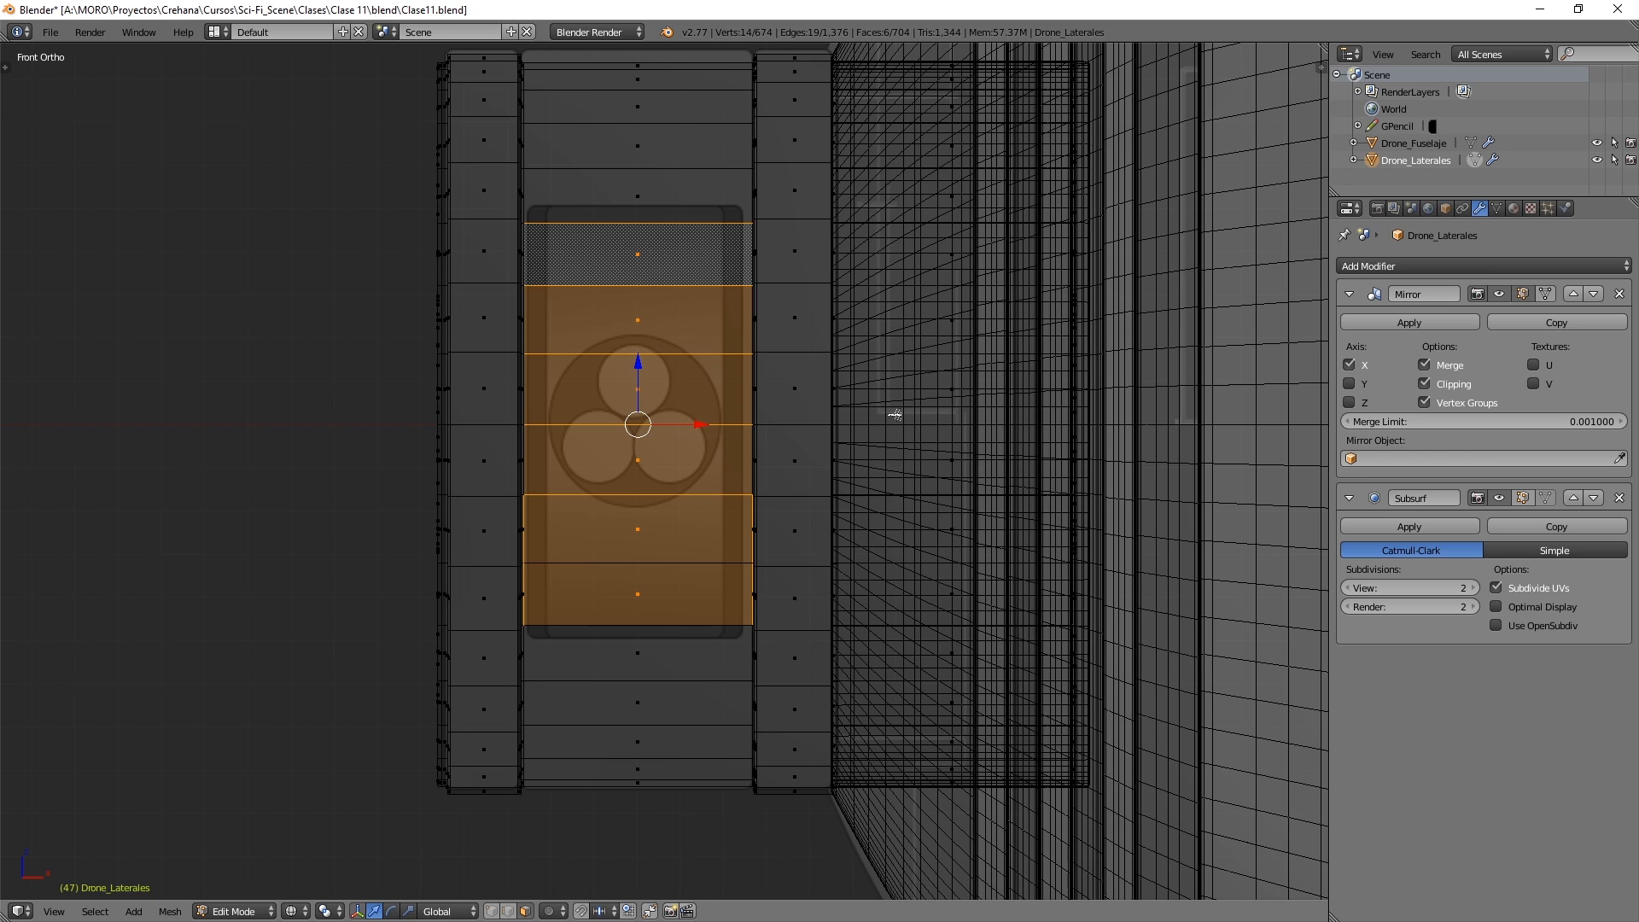
{"action": "key", "text": "i"}
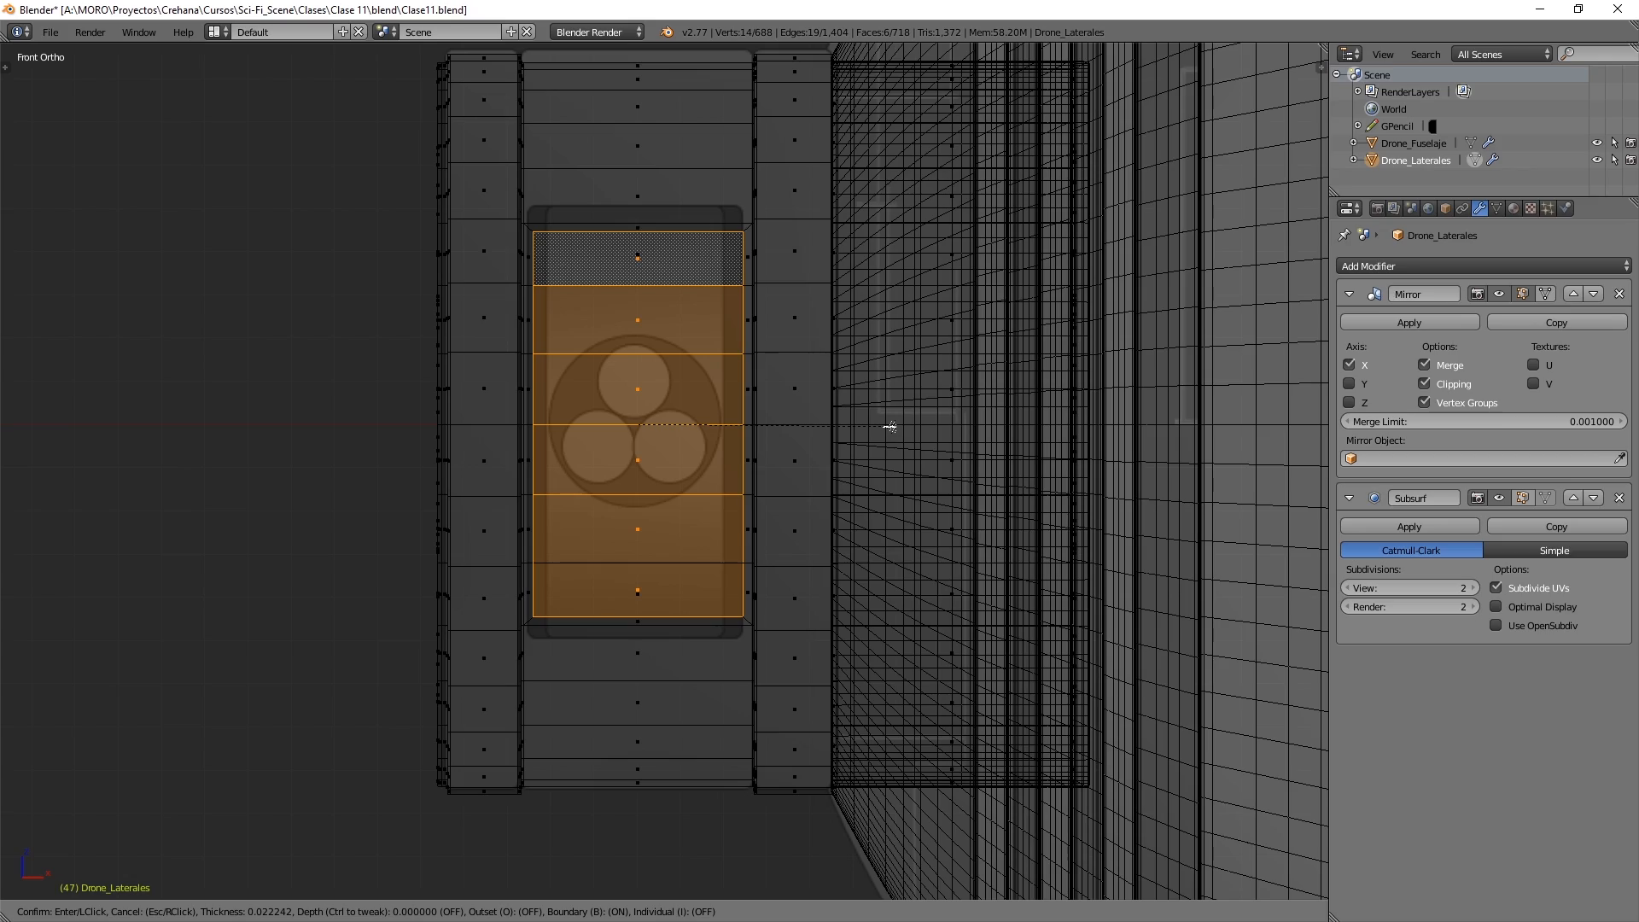
{"action": "left_click", "coordinate": [889, 426]}
- Extrude the inset window faces inward into the cylinder to form a recess
{"action": "mouse_move", "coordinate": [683, 430]}
{"action": "middle_mouse_down"}
{"action": "mouse_move", "coordinate": [800, 439]}
{"action": "mouse_move", "coordinate": [995, 529]}
{"action": "middle_mouse_up"}
{"action": "key", "text": "z"}
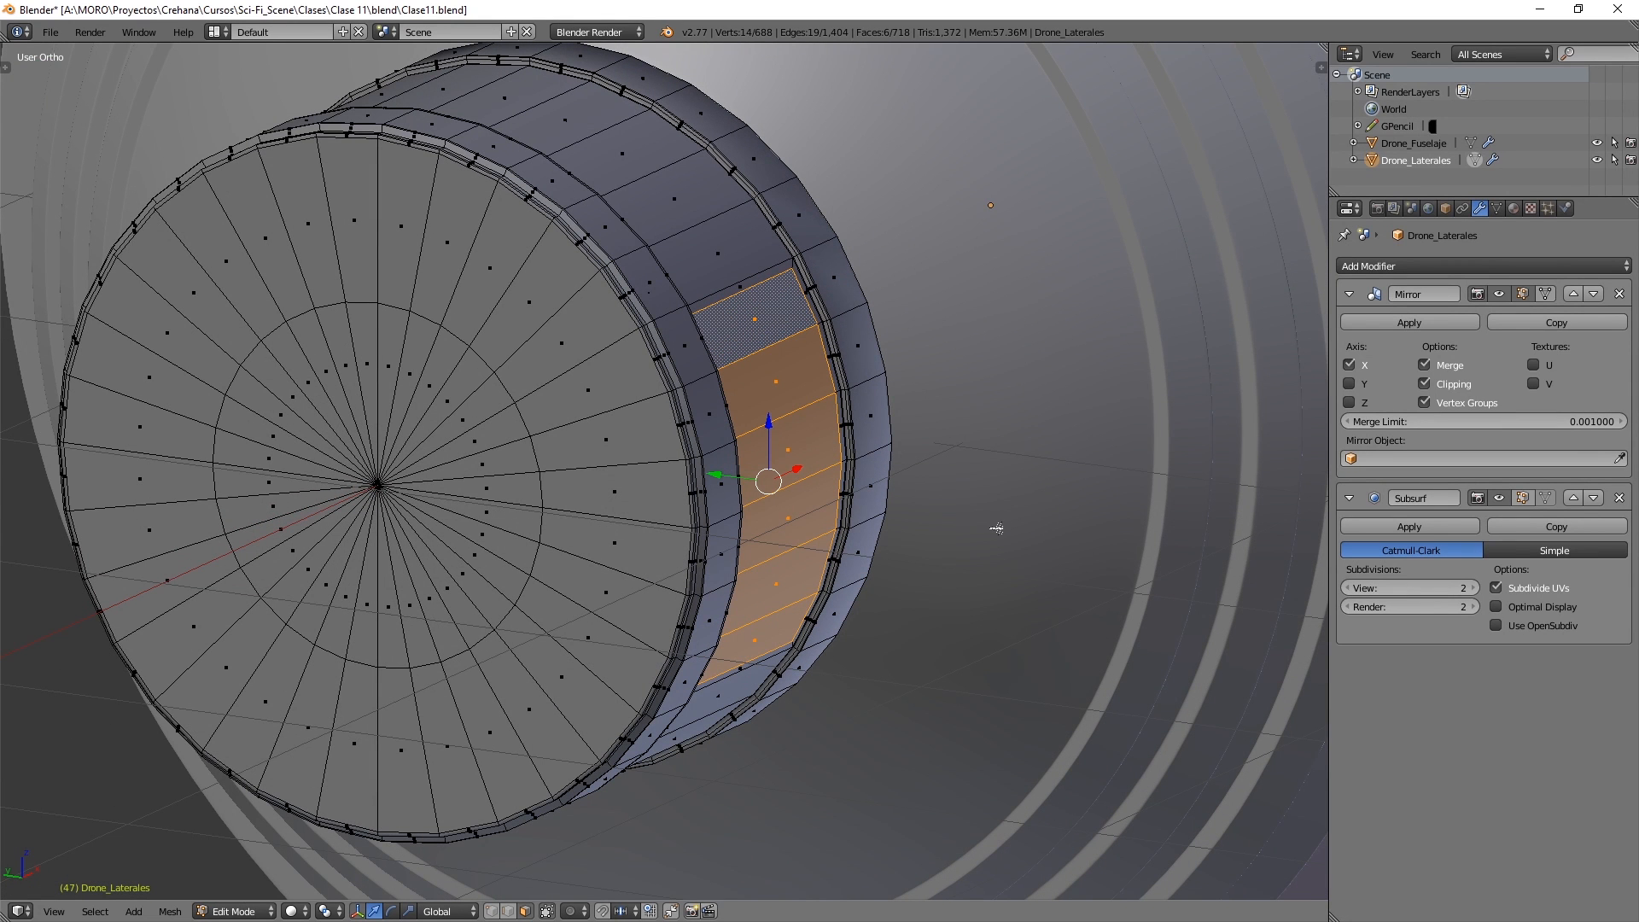
{"action": "key", "text": "e"}
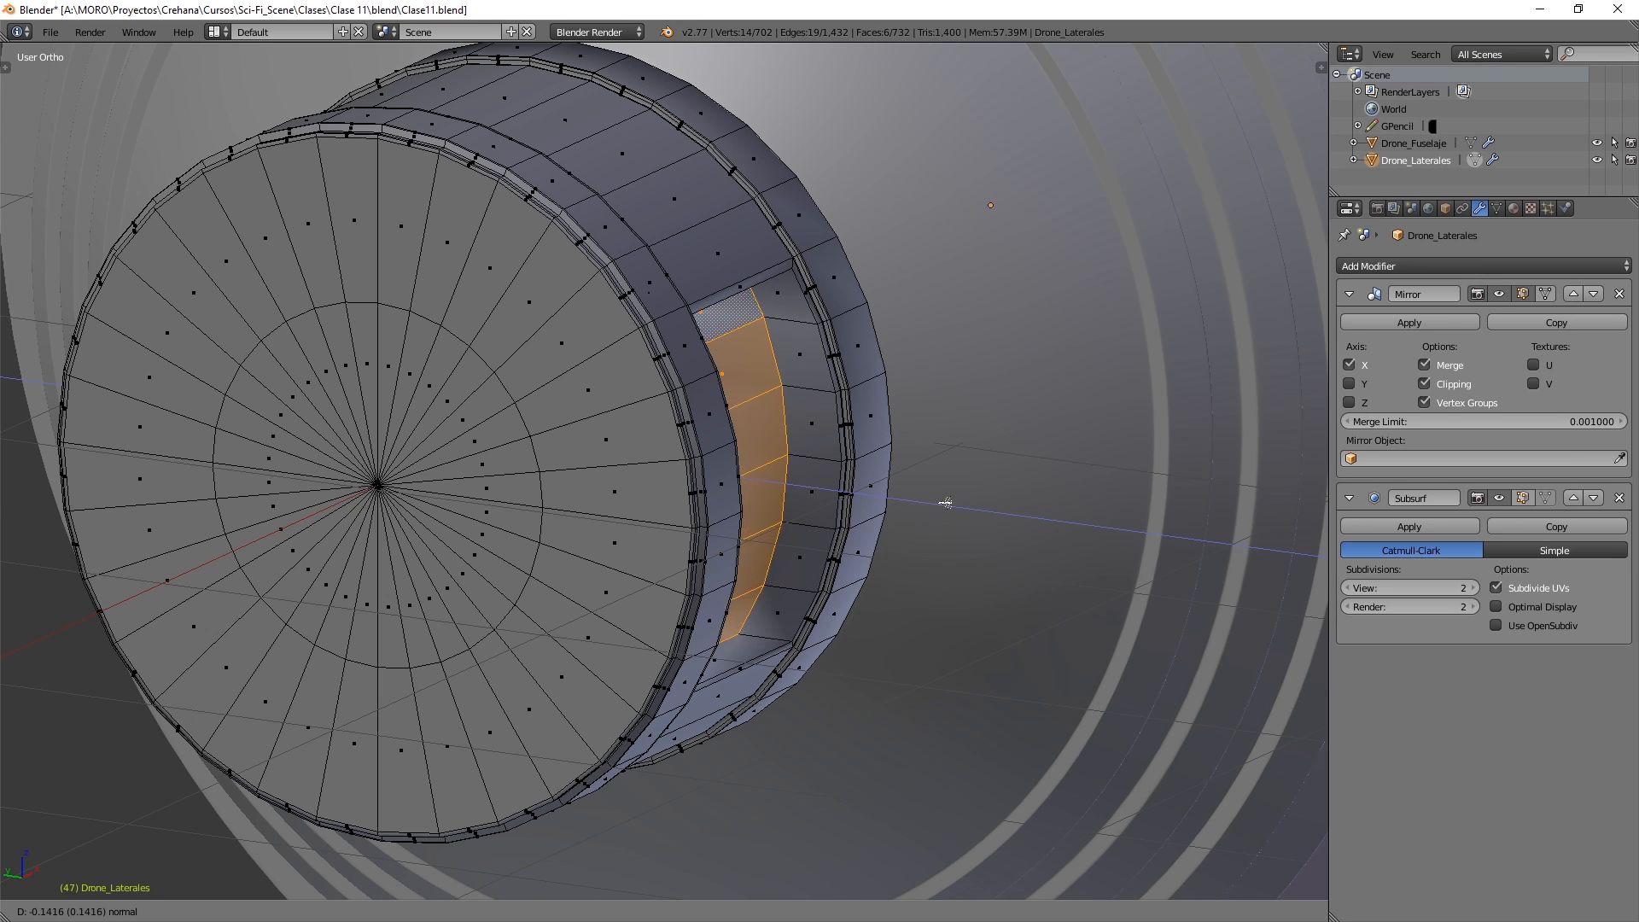
{"action": "left_click", "coordinate": [893, 500]}
- Add two edge loops around the recess walls, one close to the recess floor and one close to the opening's rim
{"action": "middle_click_drag", "start_coordinate": [893, 500], "coordinate": [585, 402]}
{"action": "middle_click_drag", "start_coordinate": [498, 362], "coordinate": [534, 391], "text": "shift"}
{"action": "scroll", "coordinate": [534, 391], "scroll_direction": "up", "scroll_amount": 5}
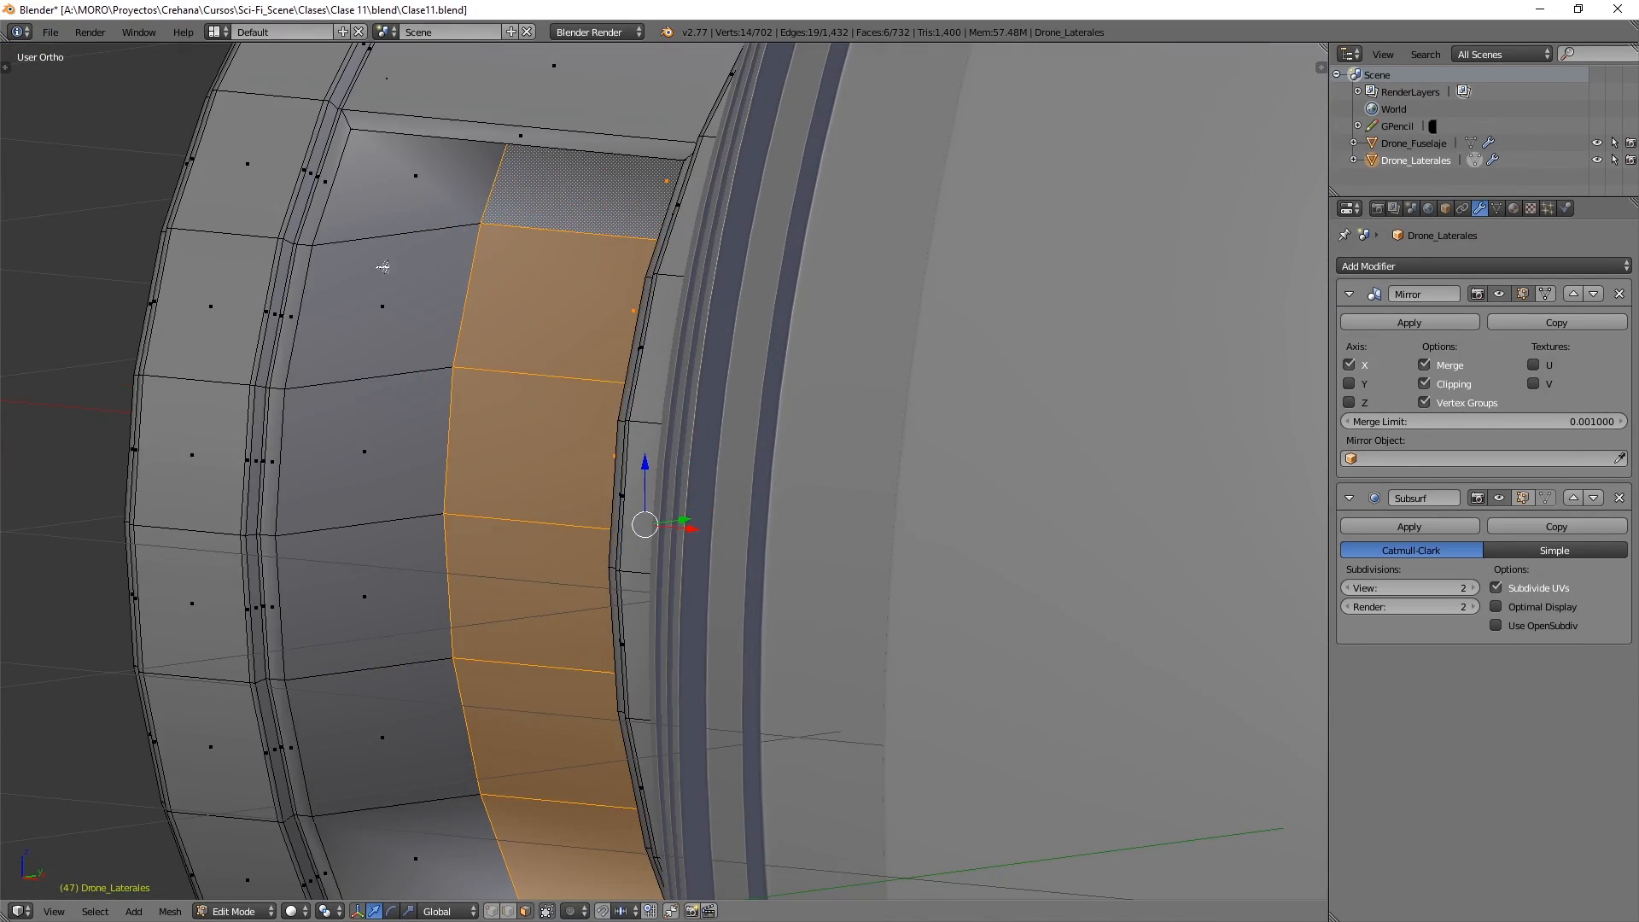
{"action": "key", "text": "ctrl+r"}
{"action": "left_click", "coordinate": [397, 220]}
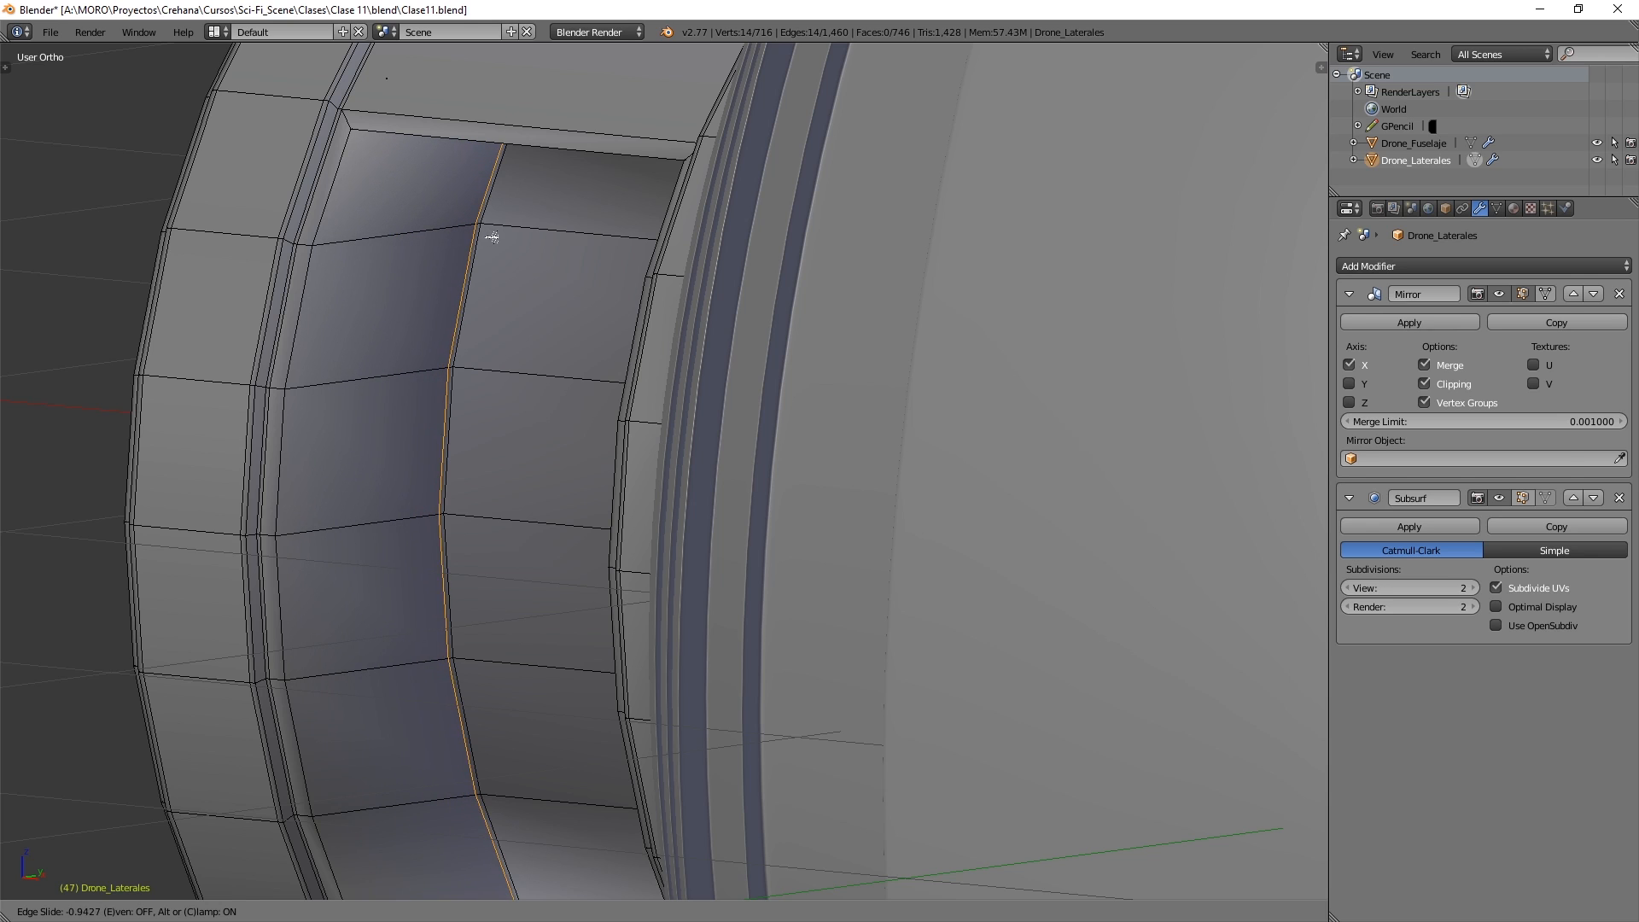
{"action": "left_click", "coordinate": [490, 239]}
{"action": "key", "text": "ctrl+r"}
{"action": "left_click", "coordinate": [402, 204]}
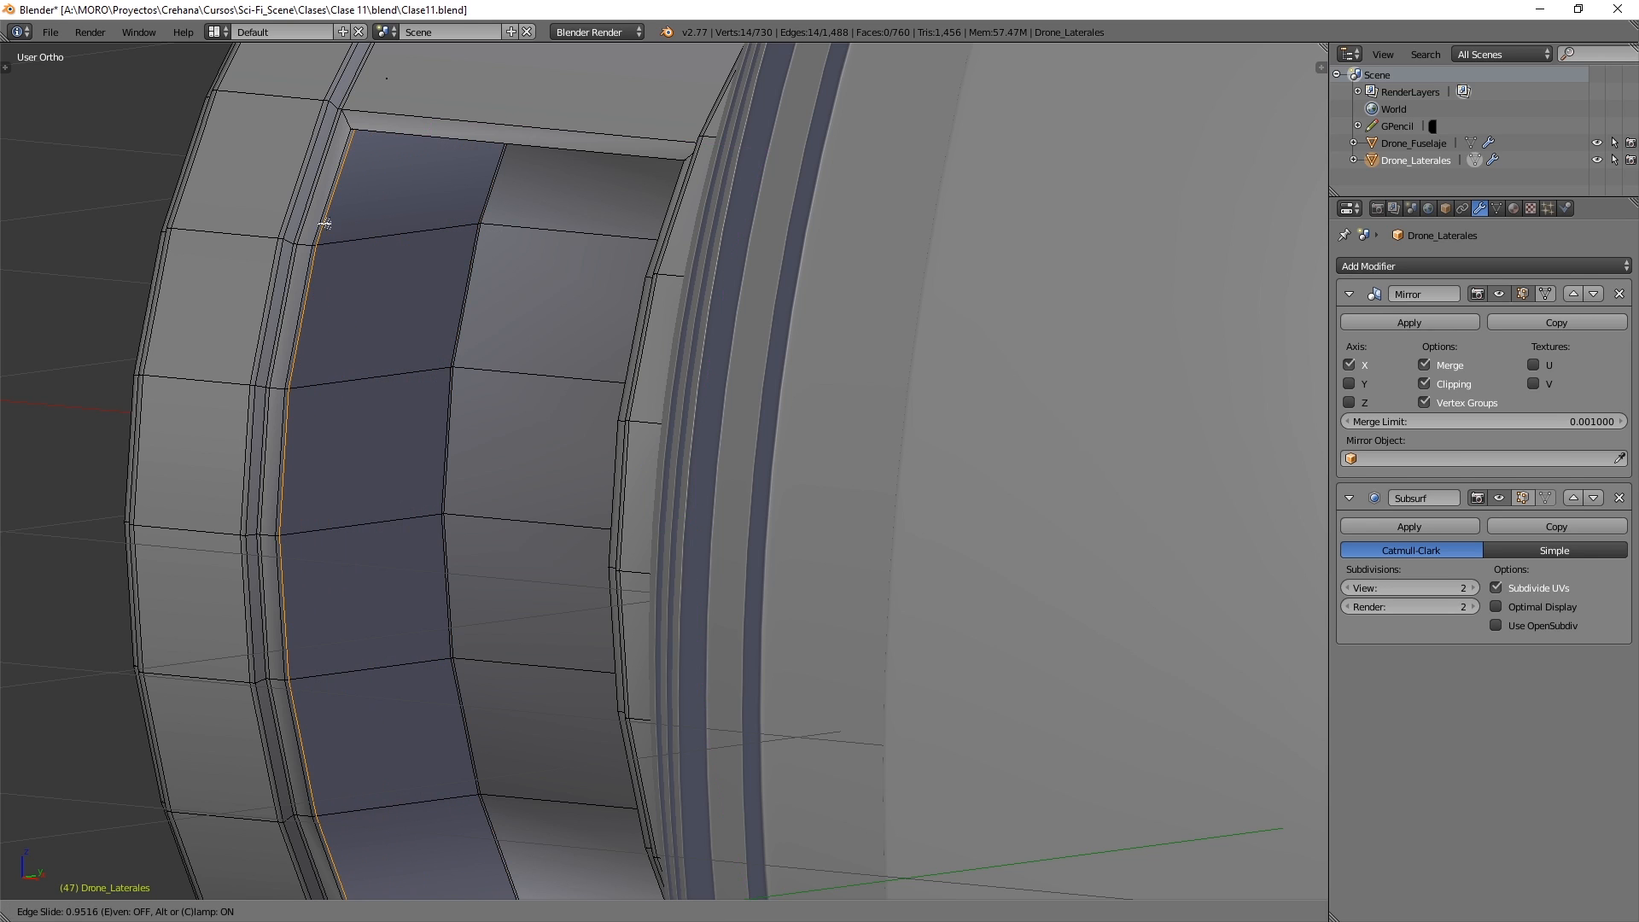
{"action": "left_click", "coordinate": [325, 223]}
- Add two edge loops running along the recess floor, one against its outer side and one against its fuselage side
{"action": "key", "text": "ctrl+r"}
{"action": "left_click", "coordinate": [573, 227]}
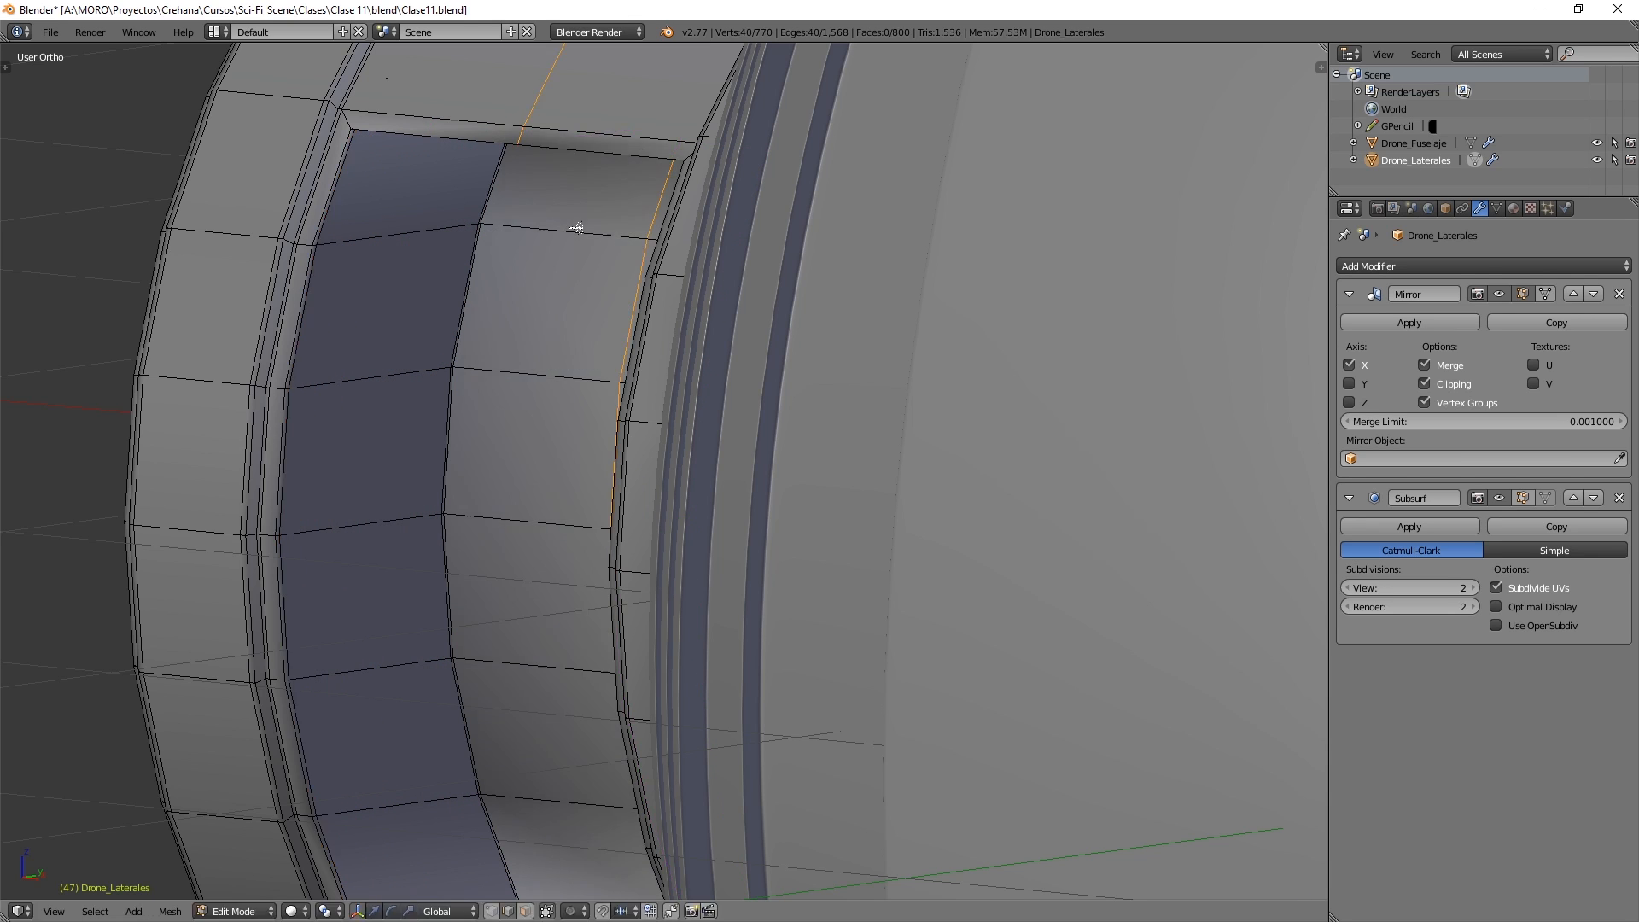
{"action": "left_click", "coordinate": [406, 252]}
{"action": "middle_click_drag", "start_coordinate": [406, 252], "coordinate": [538, 272]}
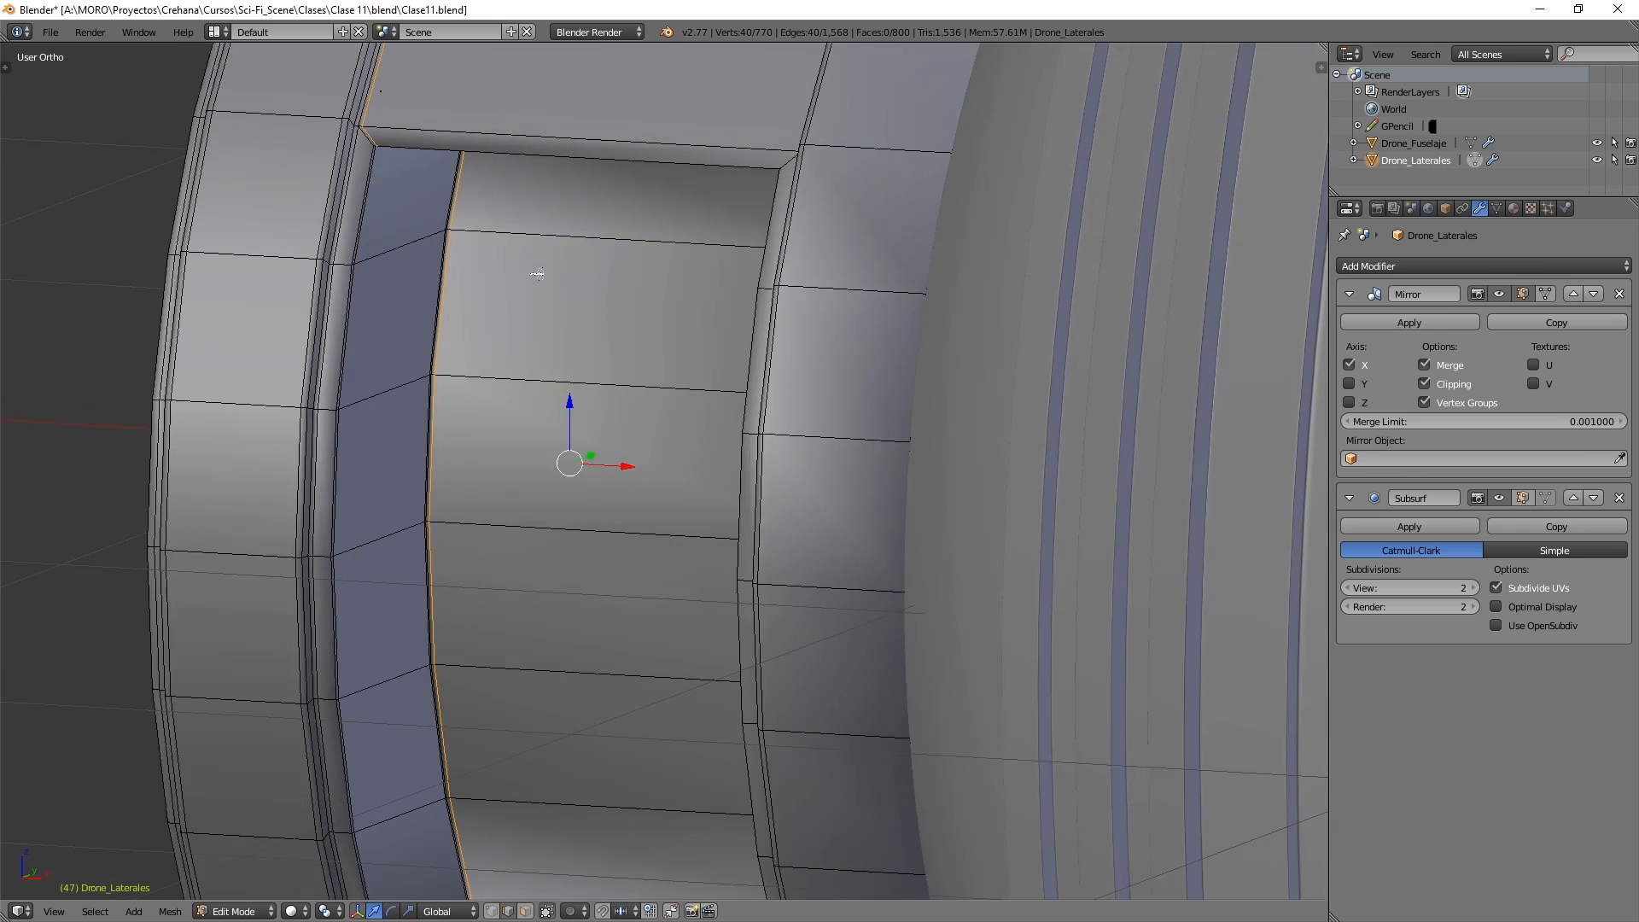
{"action": "key", "text": "ctrl+r"}
{"action": "left_click", "coordinate": [608, 161]}
{"action": "left_click", "coordinate": [789, 188]}
{"action": "key", "text": "Tab"}
{"action": "scroll", "coordinate": [602, 454], "scroll_direction": "down", "scroll_amount": 4}
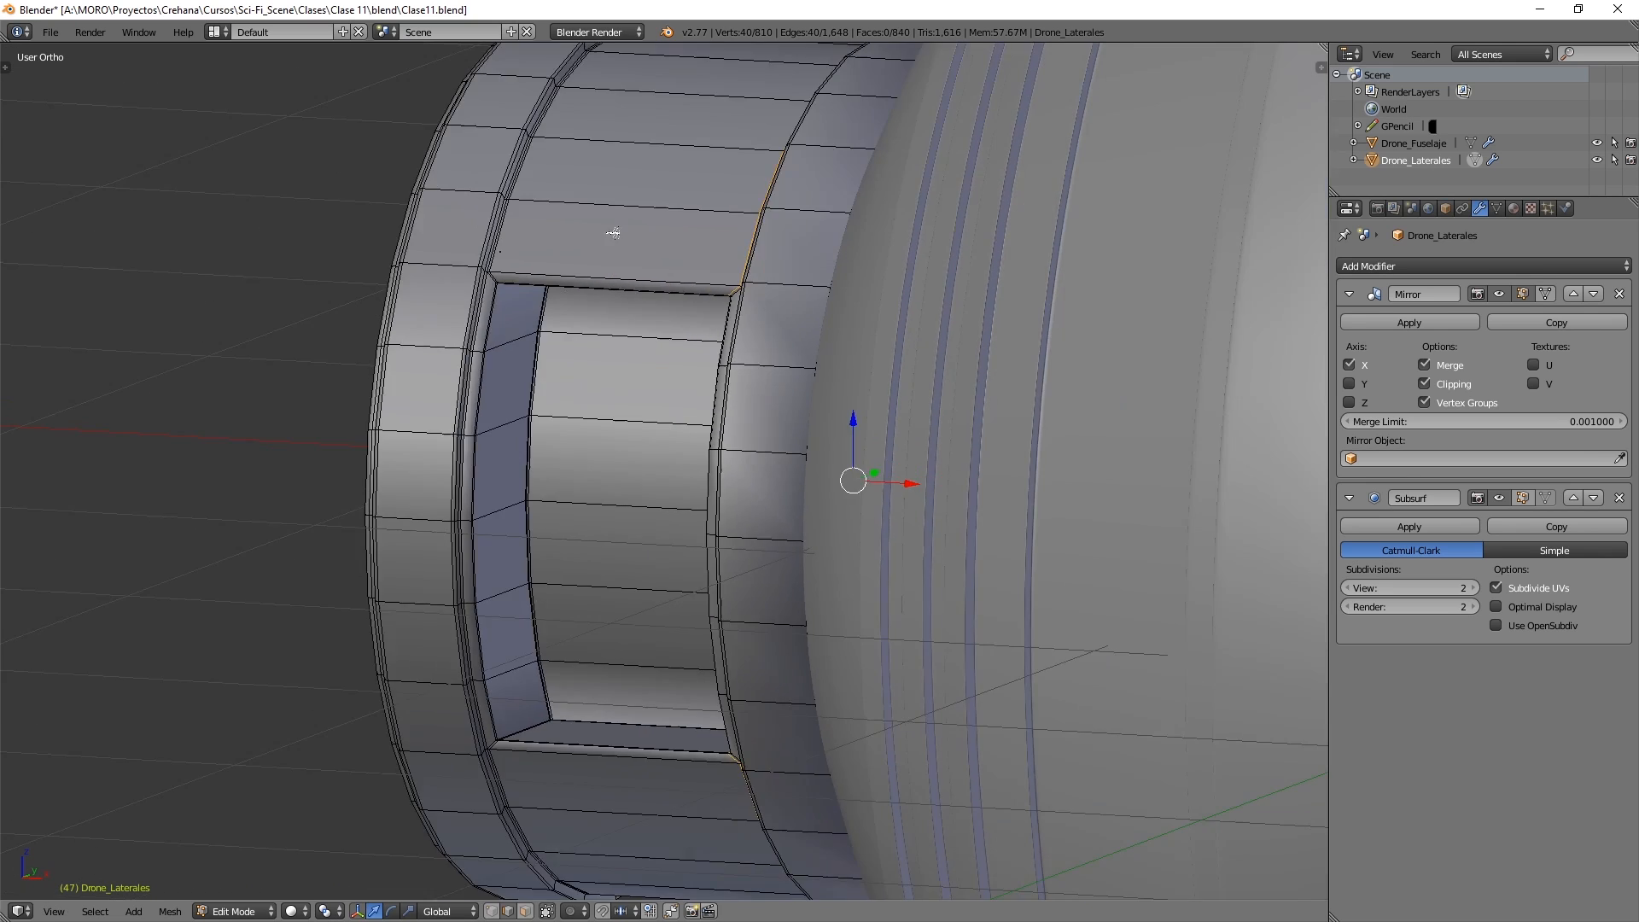
{"action": "mouse_move", "coordinate": [603, 452]}
{"action": "middle_mouse_down"}
{"action": "mouse_move", "coordinate": [730, 452]}
{"action": "mouse_move", "coordinate": [600, 453]}
{"action": "middle_mouse_up"}
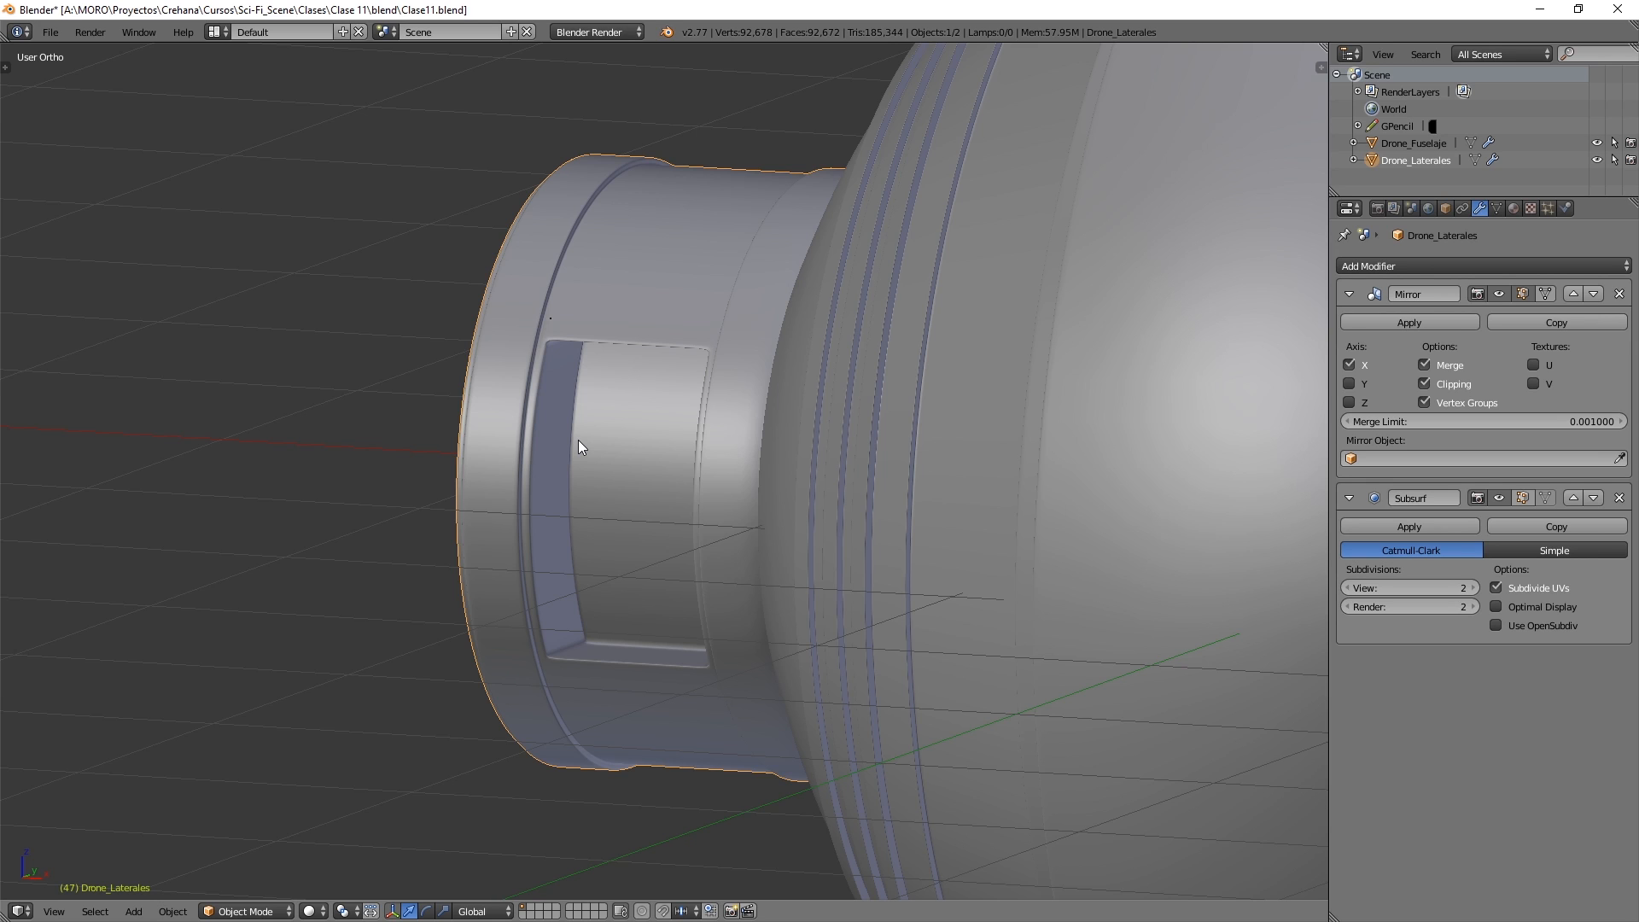
{"action": "mouse_move", "coordinate": [622, 486]}
{"action": "middle_mouse_down", "text": "shift"}
{"action": "mouse_move", "coordinate": [545, 427]}
{"action": "mouse_move", "coordinate": [613, 446]}
{"action": "mouse_move", "coordinate": [605, 461]}
{"action": "middle_mouse_up", "text": "shift"}
{"action": "scroll", "coordinate": [563, 410], "scroll_direction": "up", "scroll_amount": 2}
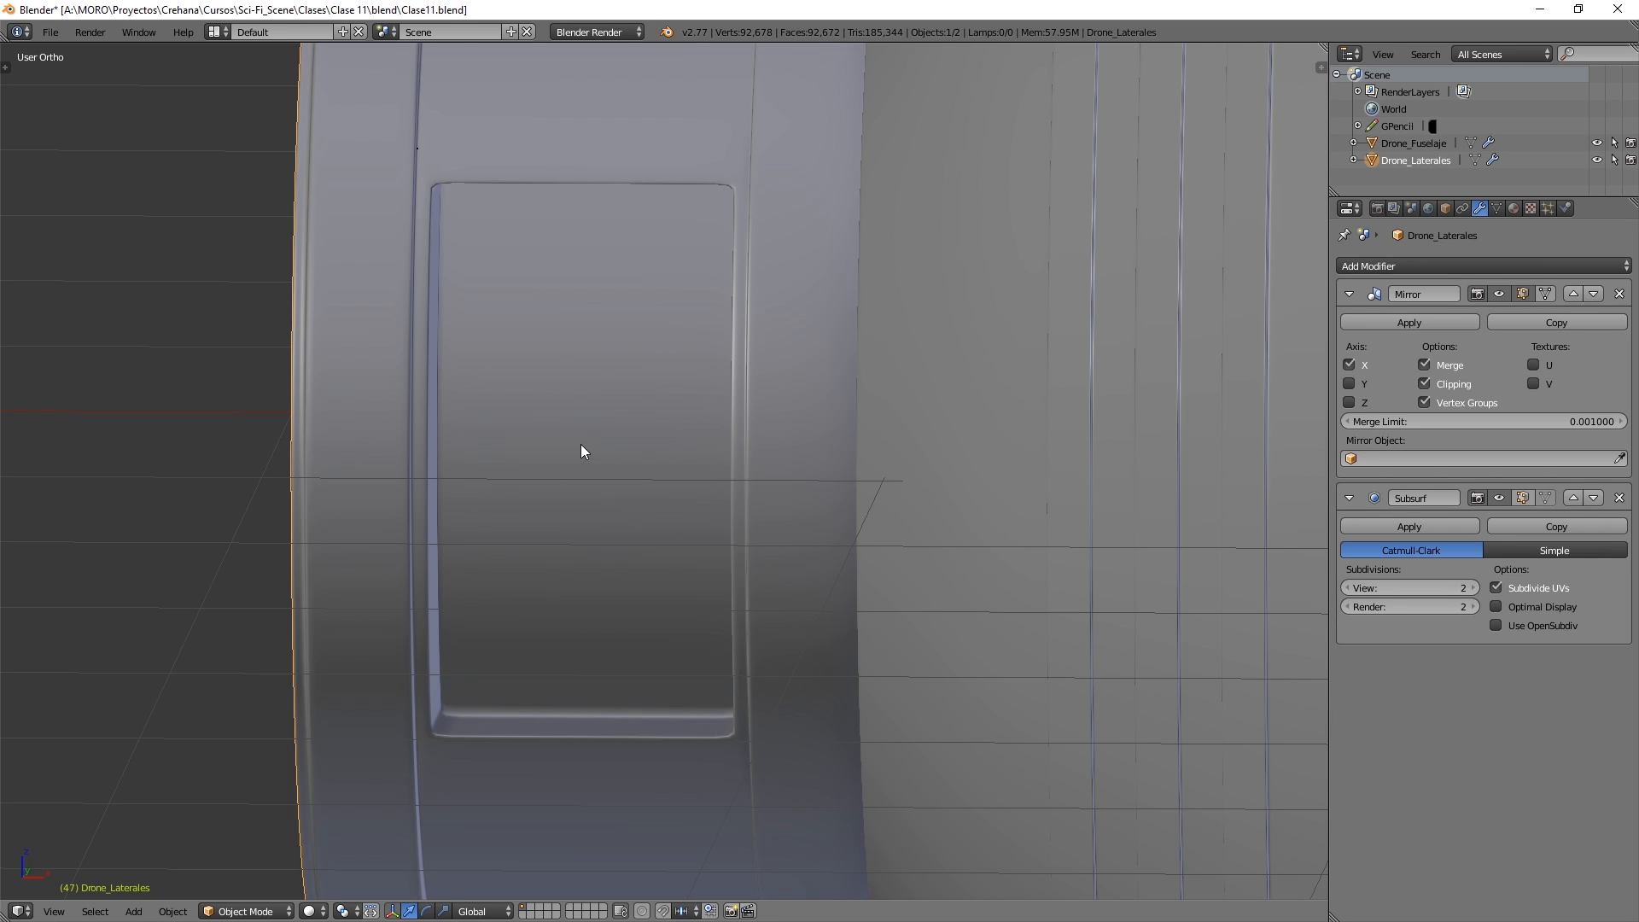
- Add two lengthwise edge loops across the recess floor, one in its outer part and one toward the fuselage side
{"action": "key", "text": "Tab"}
{"action": "right_click", "coordinate": [586, 396]}
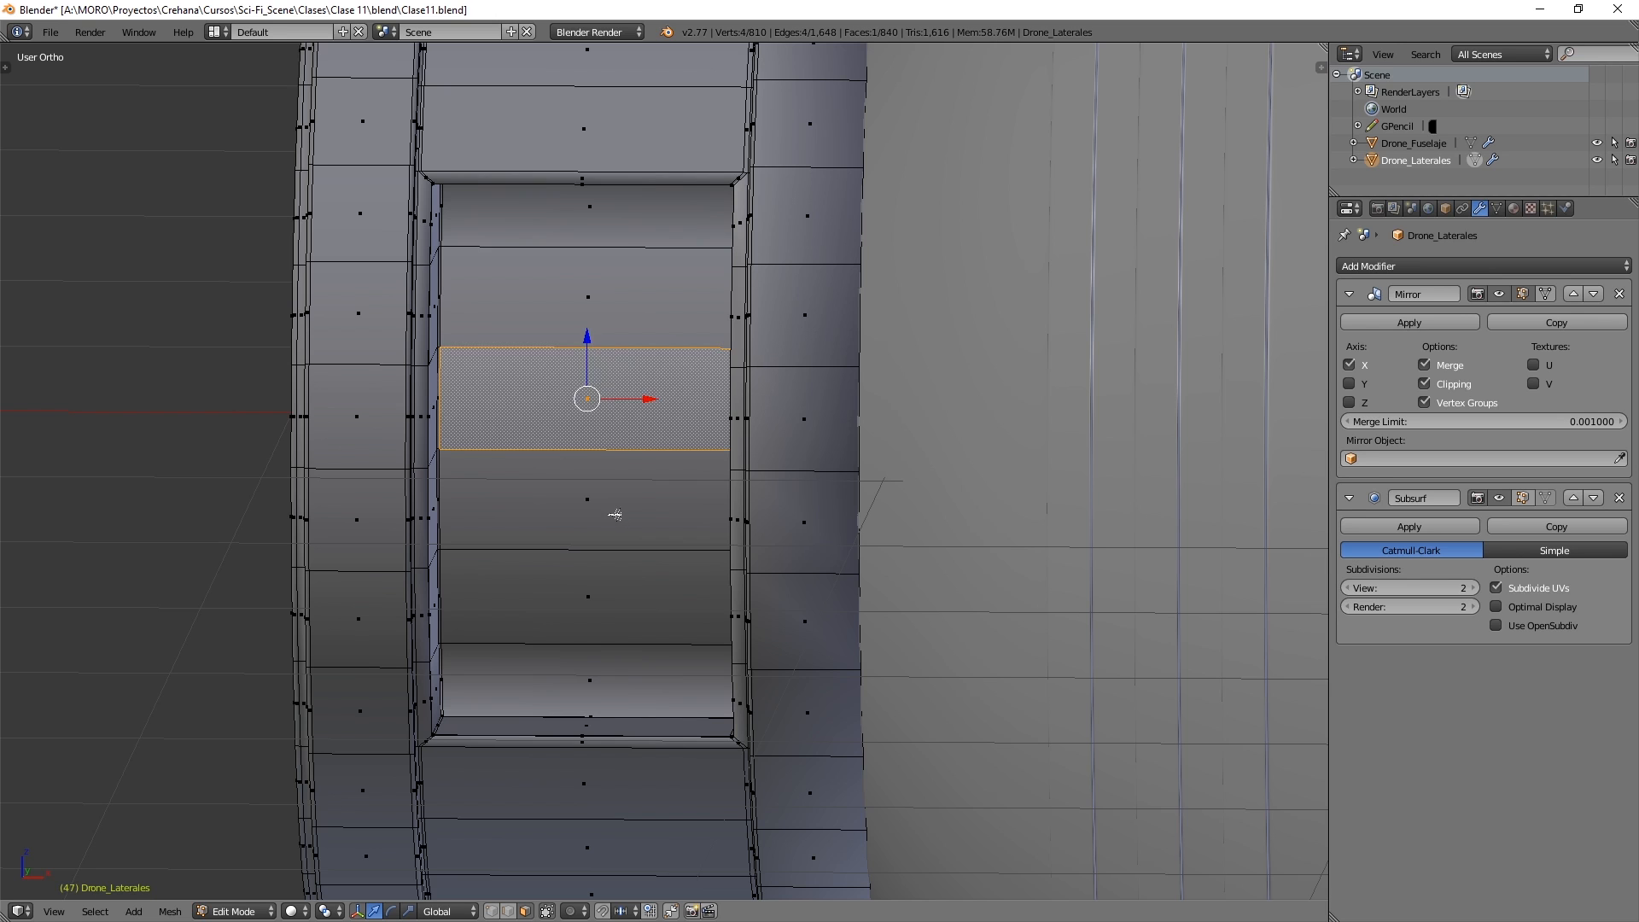
{"action": "right_click", "coordinate": [614, 514]}
{"action": "right_click", "coordinate": [606, 368]}
{"action": "key", "text": "ctrl+r"}
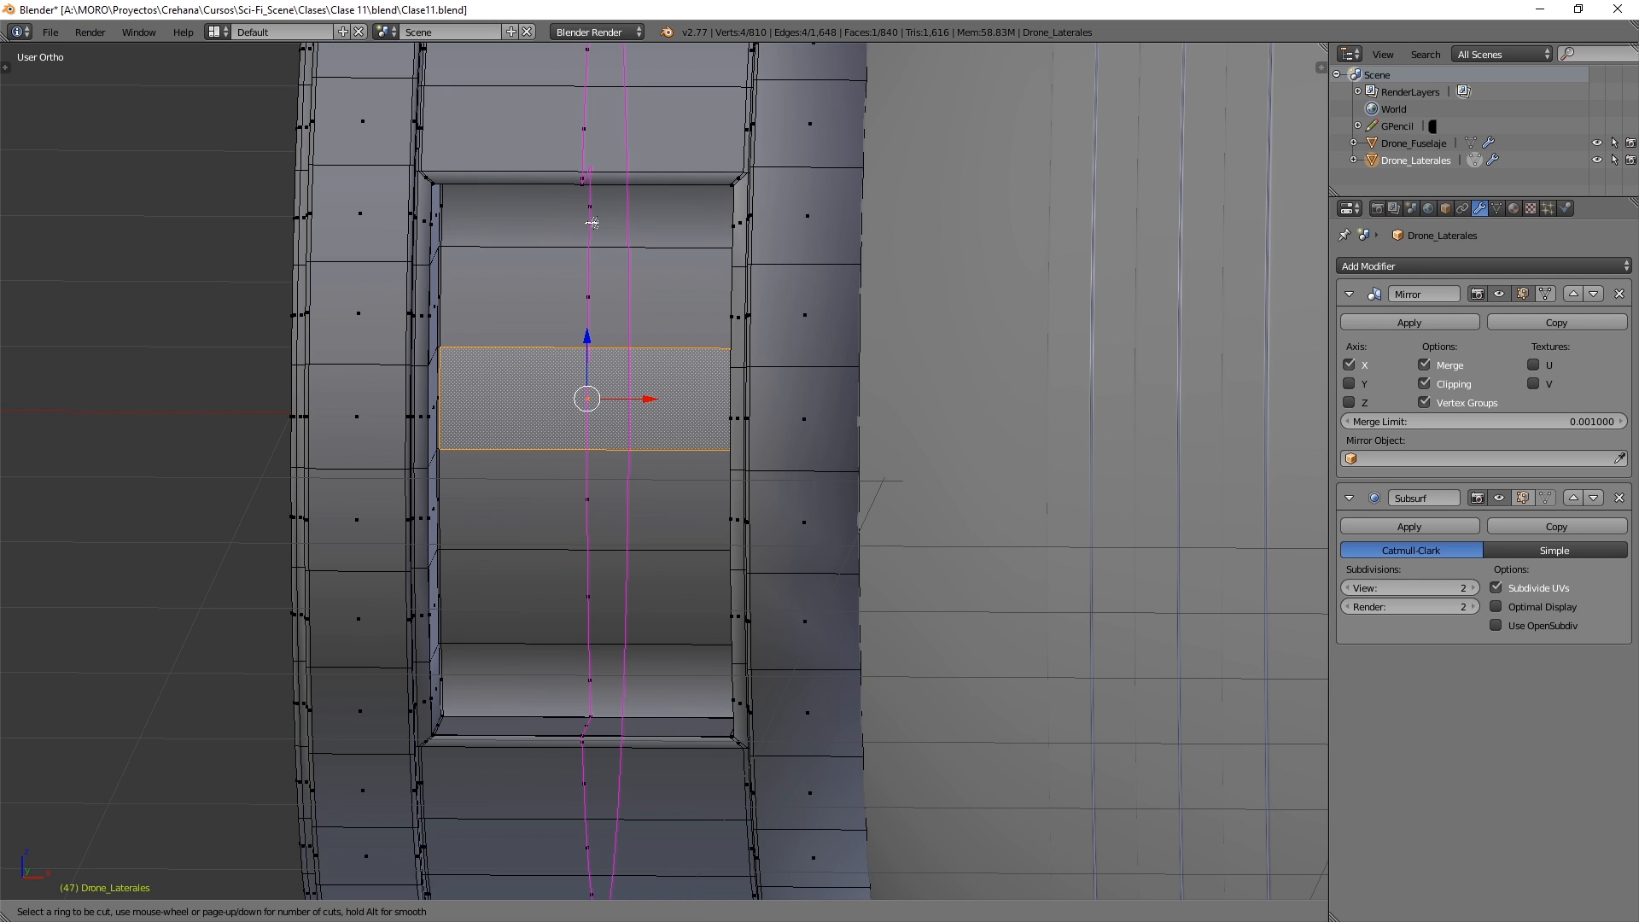
{"action": "left_click", "coordinate": [592, 222]}
{"action": "left_click", "coordinate": [611, 281]}
{"action": "key", "text": "ctrl+r"}
{"action": "left_click", "coordinate": [598, 267]}
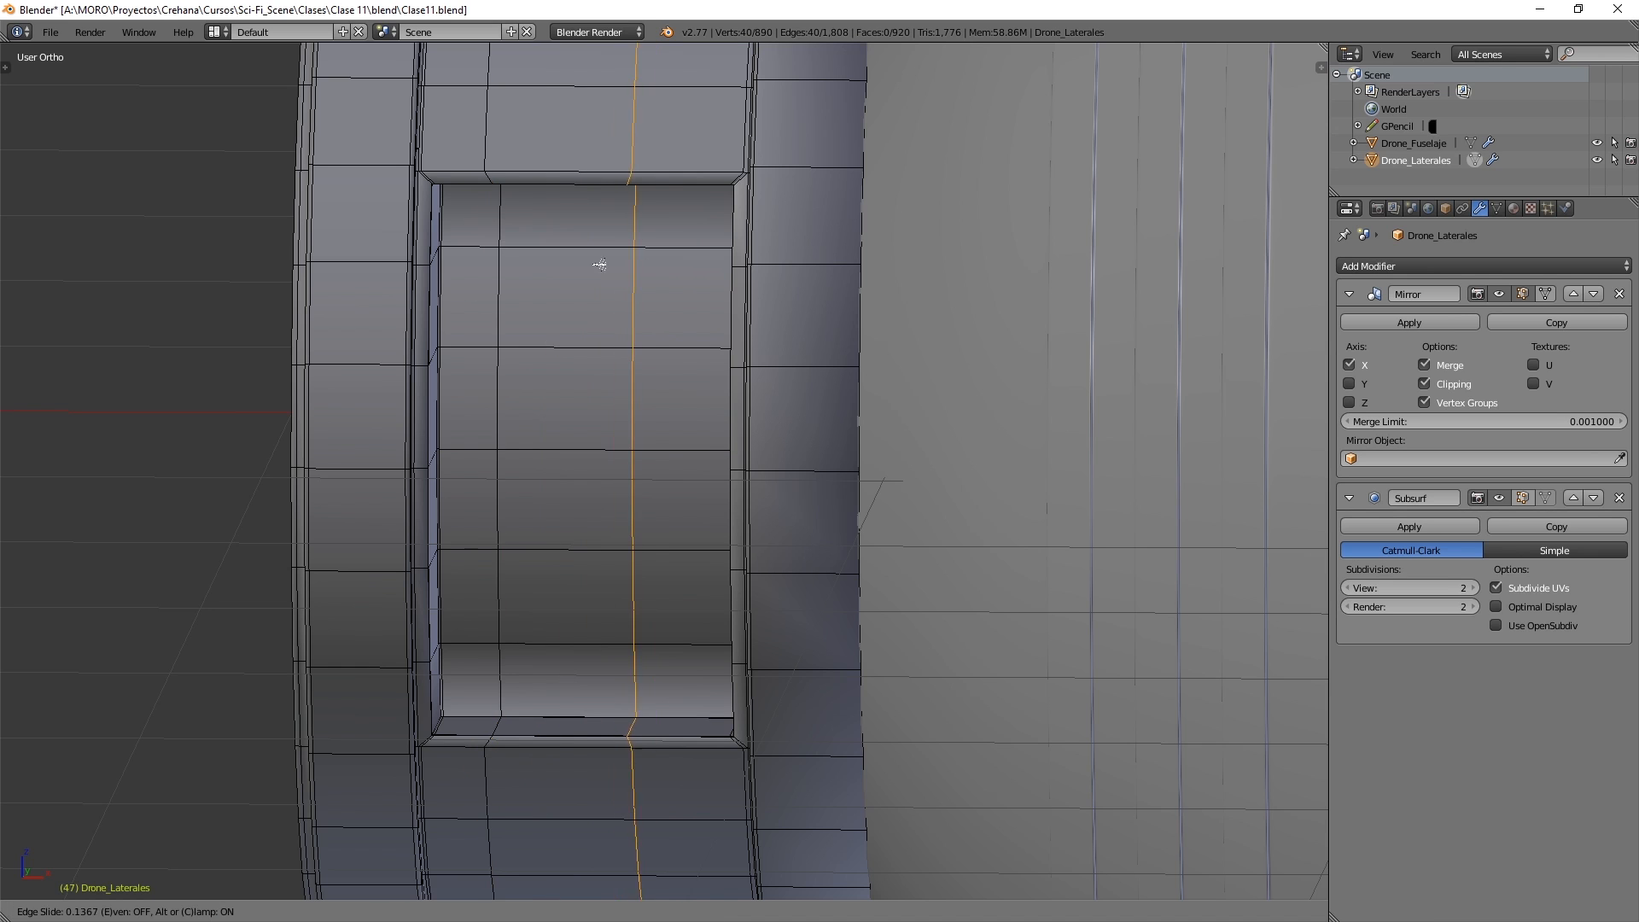
{"action": "left_click", "coordinate": [615, 266]}
- In front view, reposition the two new lengthwise edge loops so they sit evenly on both sides of the recess centre
{"action": "key", "text": "KP_1"}
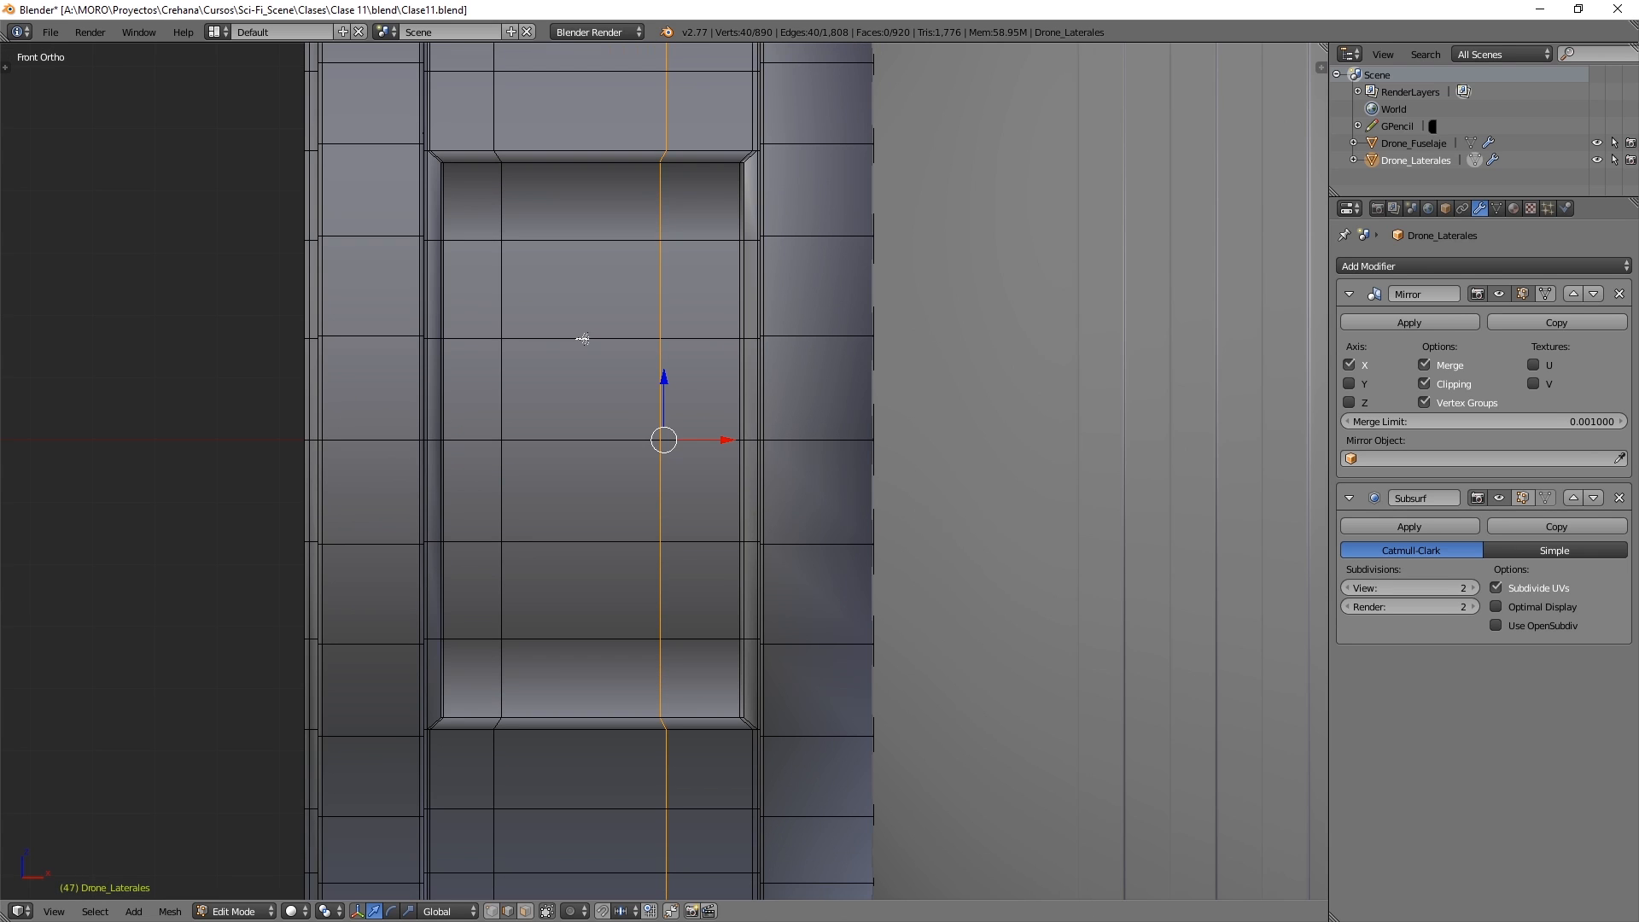
{"action": "right_click", "coordinate": [505, 293], "text": "alt"}
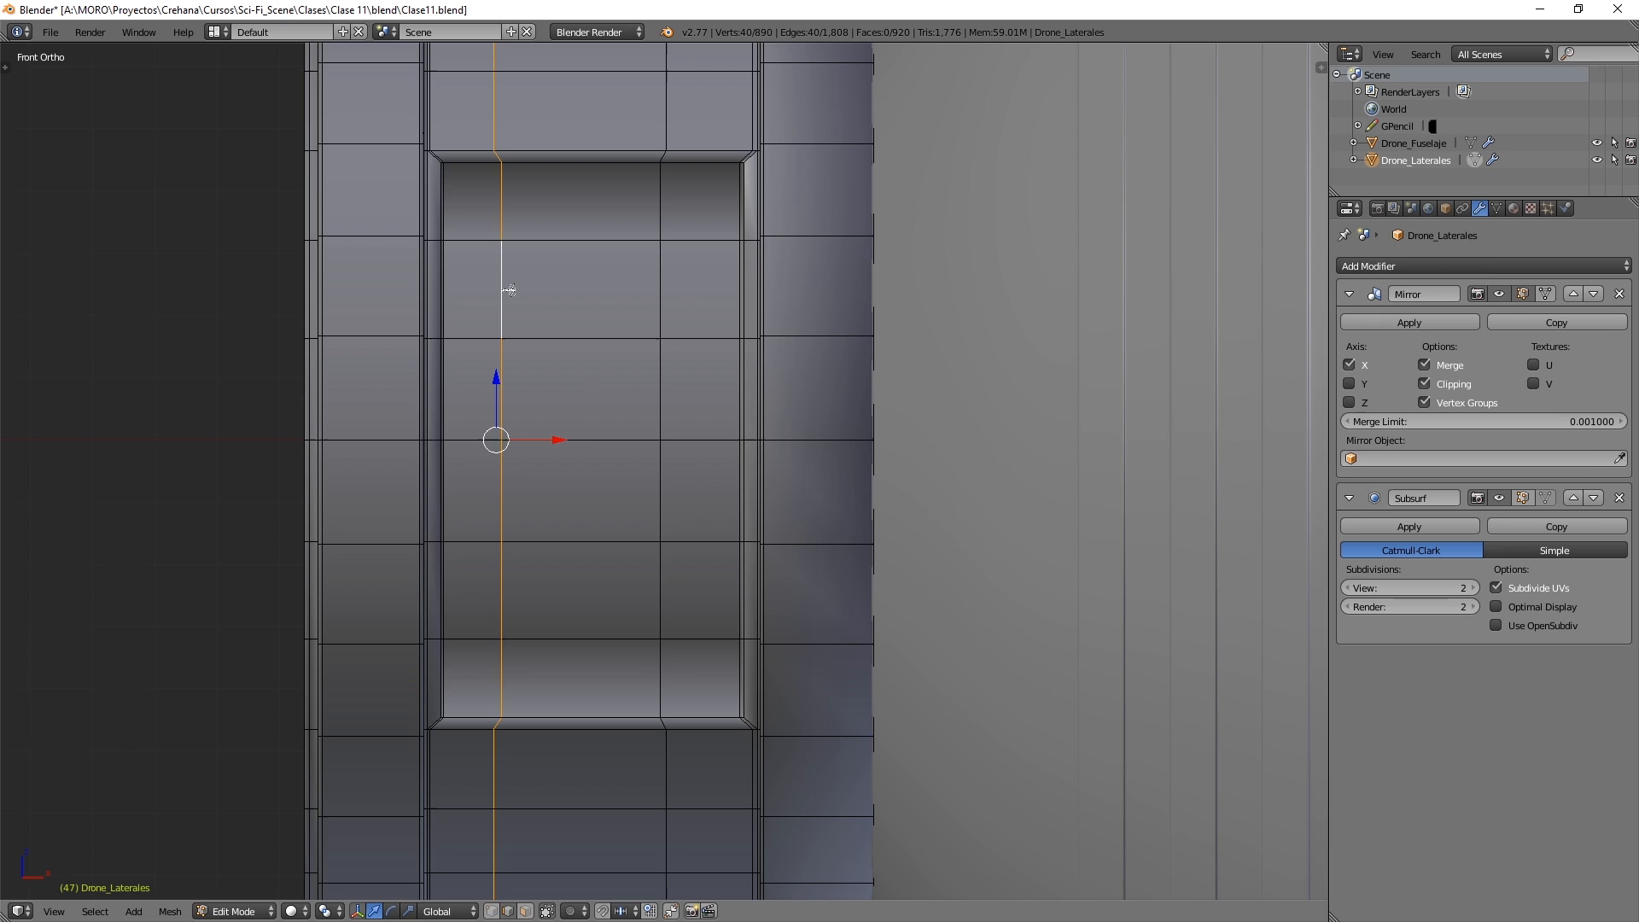
{"action": "key", "text": "g"}
{"action": "left_click", "coordinate": [573, 437]}
{"action": "right_click", "coordinate": [664, 387], "text": "alt"}
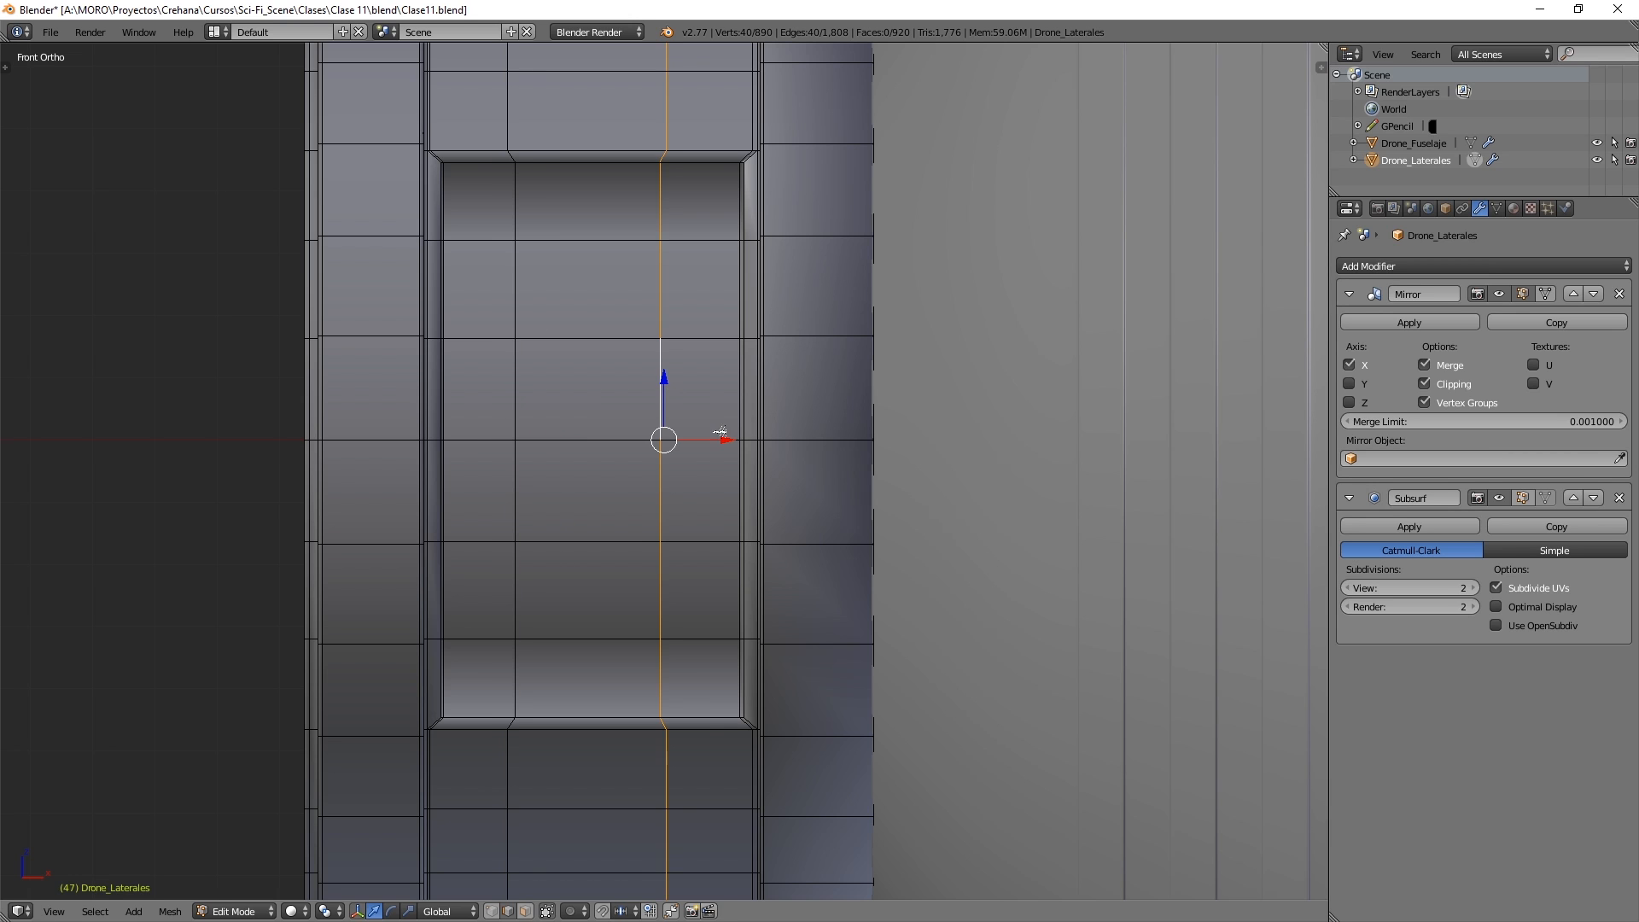
{"action": "key", "text": "g"}
{"action": "left_click_drag", "start_coordinate": [739, 441], "coordinate": [749, 440]}
{"action": "right_click", "coordinate": [518, 391], "text": "alt"}
{"action": "left_click_drag", "start_coordinate": [582, 439], "coordinate": [571, 438]}
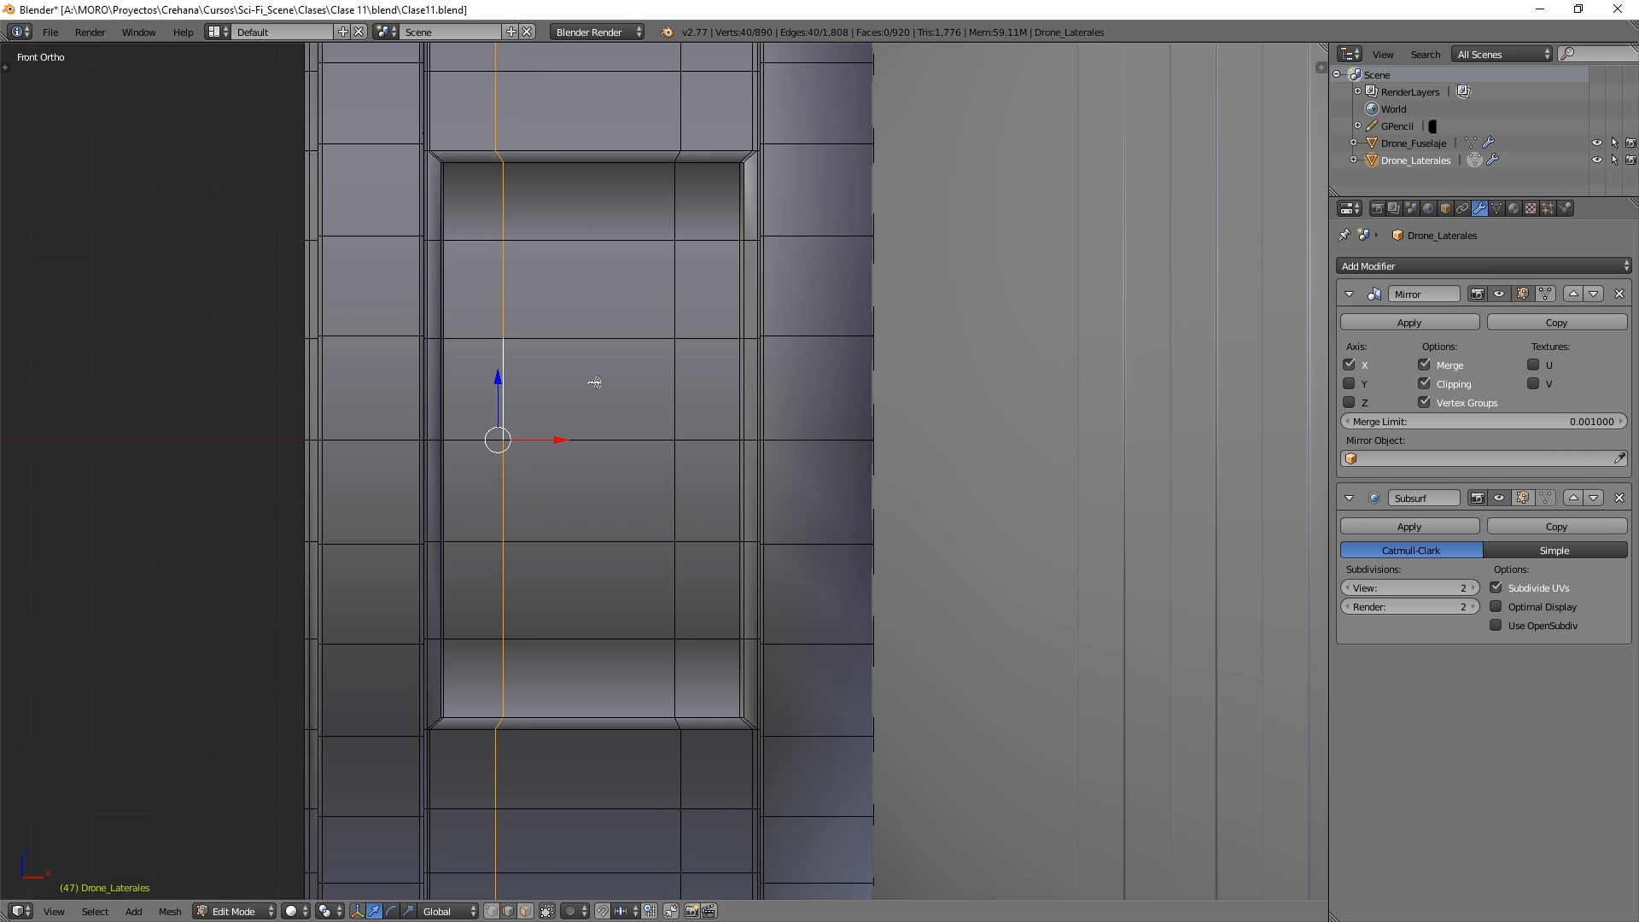
- Select the two middle faces of the recess floor between the lengthwise edge loops
{"action": "left_click", "coordinate": [525, 910]}
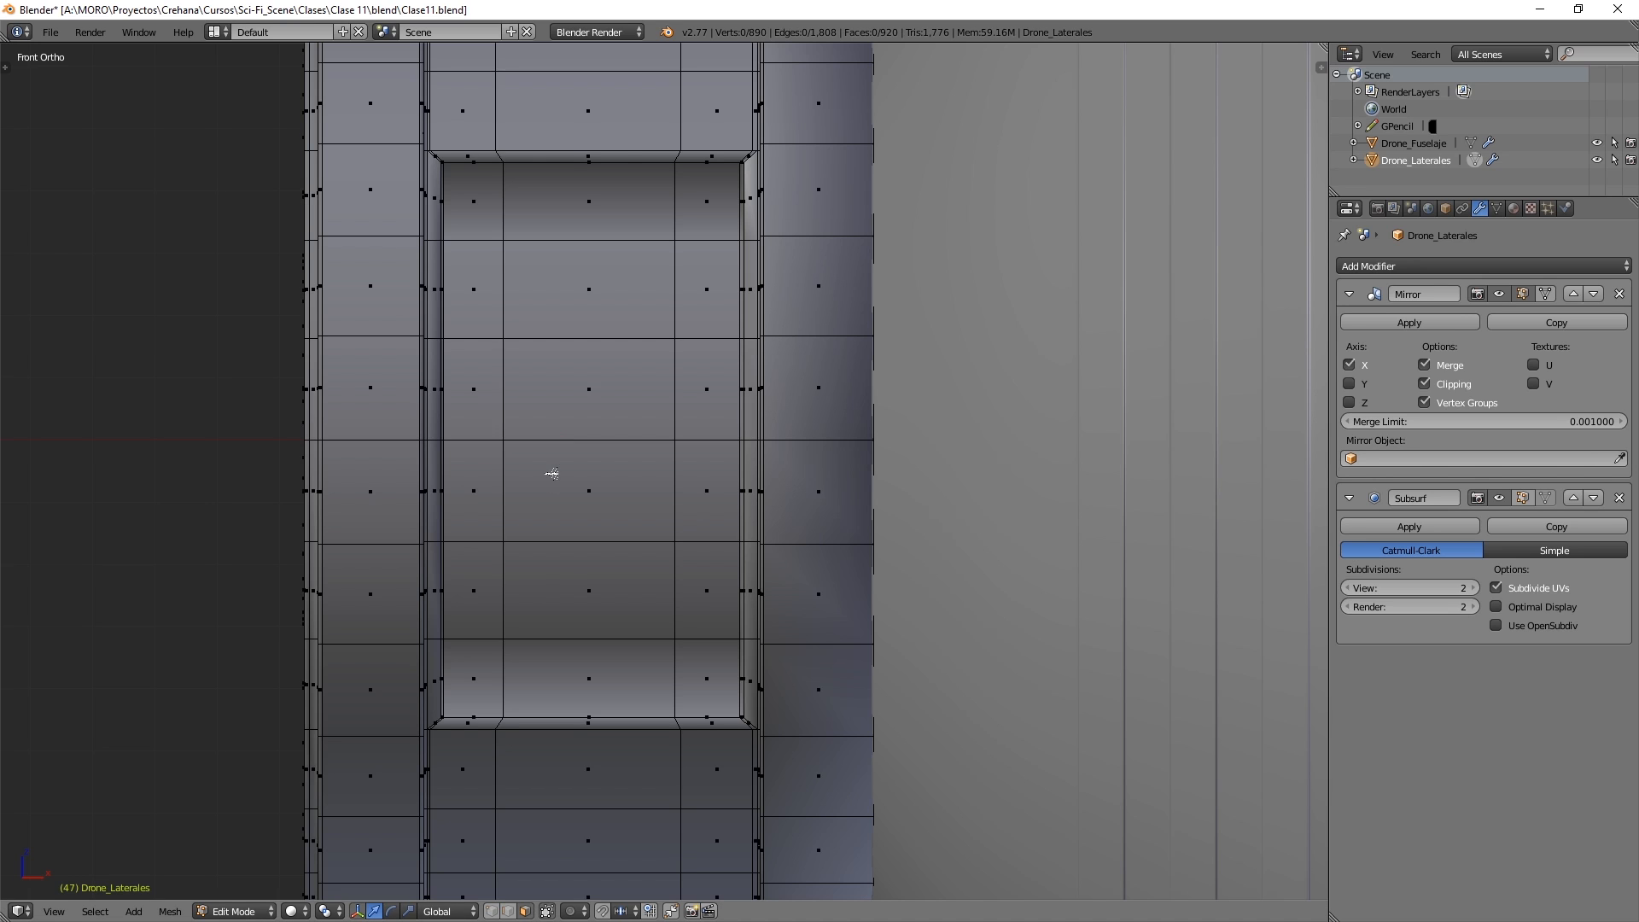
{"action": "right_click", "coordinate": [585, 401]}
{"action": "right_click", "coordinate": [593, 501]}
{"action": "right_click", "coordinate": [585, 348], "text": "shift"}
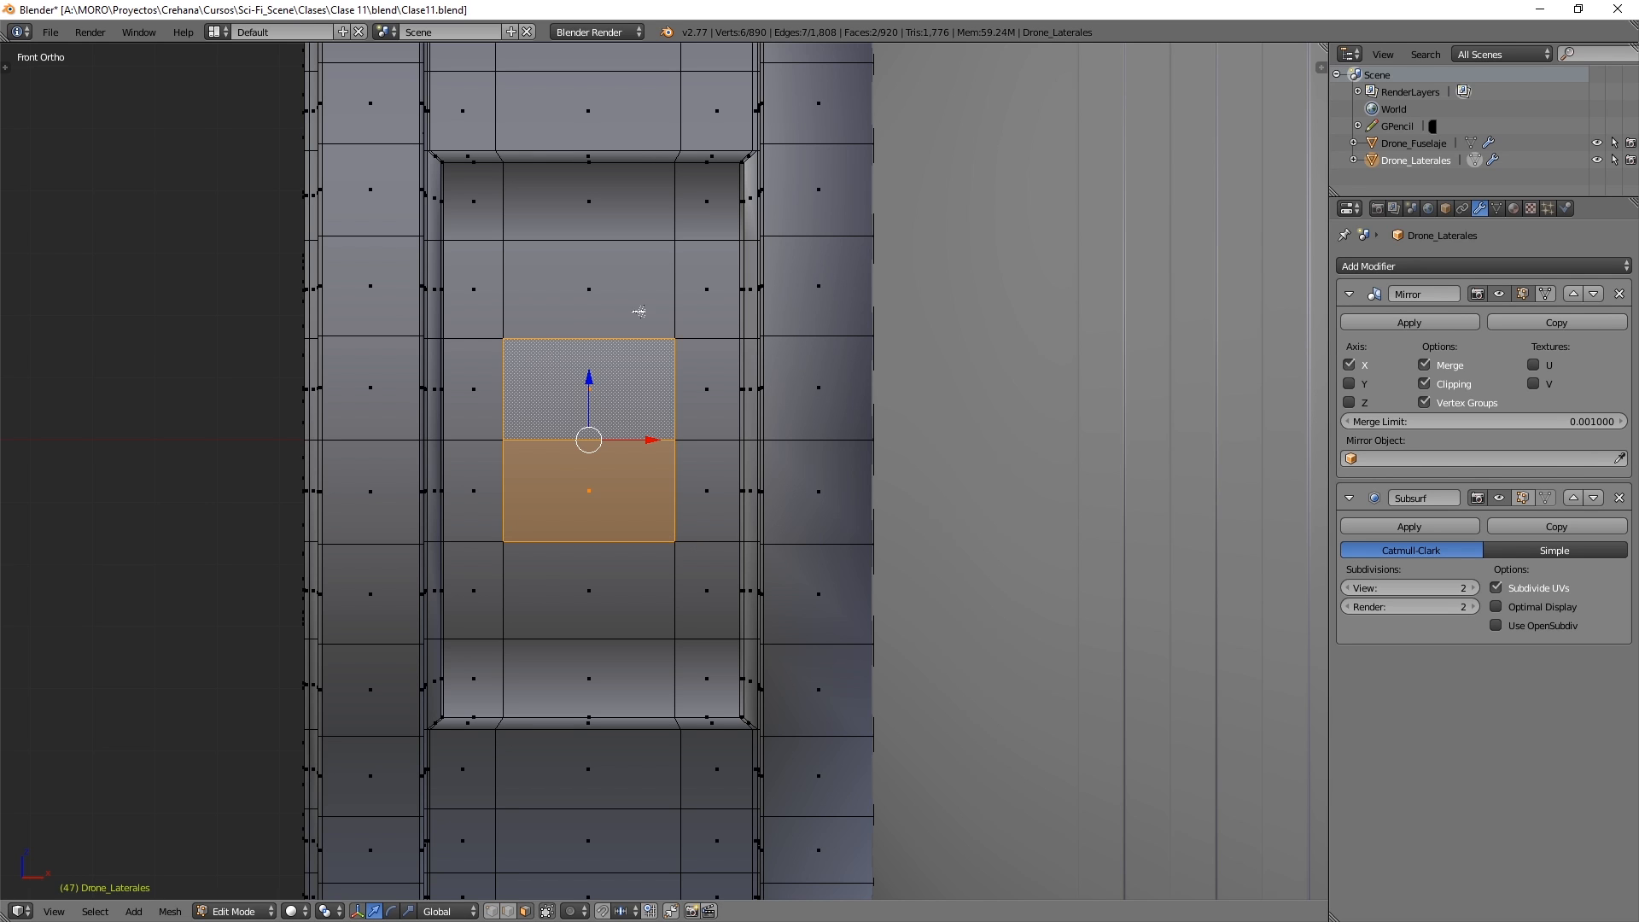
- Widen the spacing of the two lengthwise loops slightly and select the two middle floor faces between them
{"action": "left_click", "coordinate": [493, 910]}
{"action": "right_click", "coordinate": [505, 375], "text": "alt"}
{"action": "left_click_drag", "start_coordinate": [562, 439], "coordinate": [557, 439]}
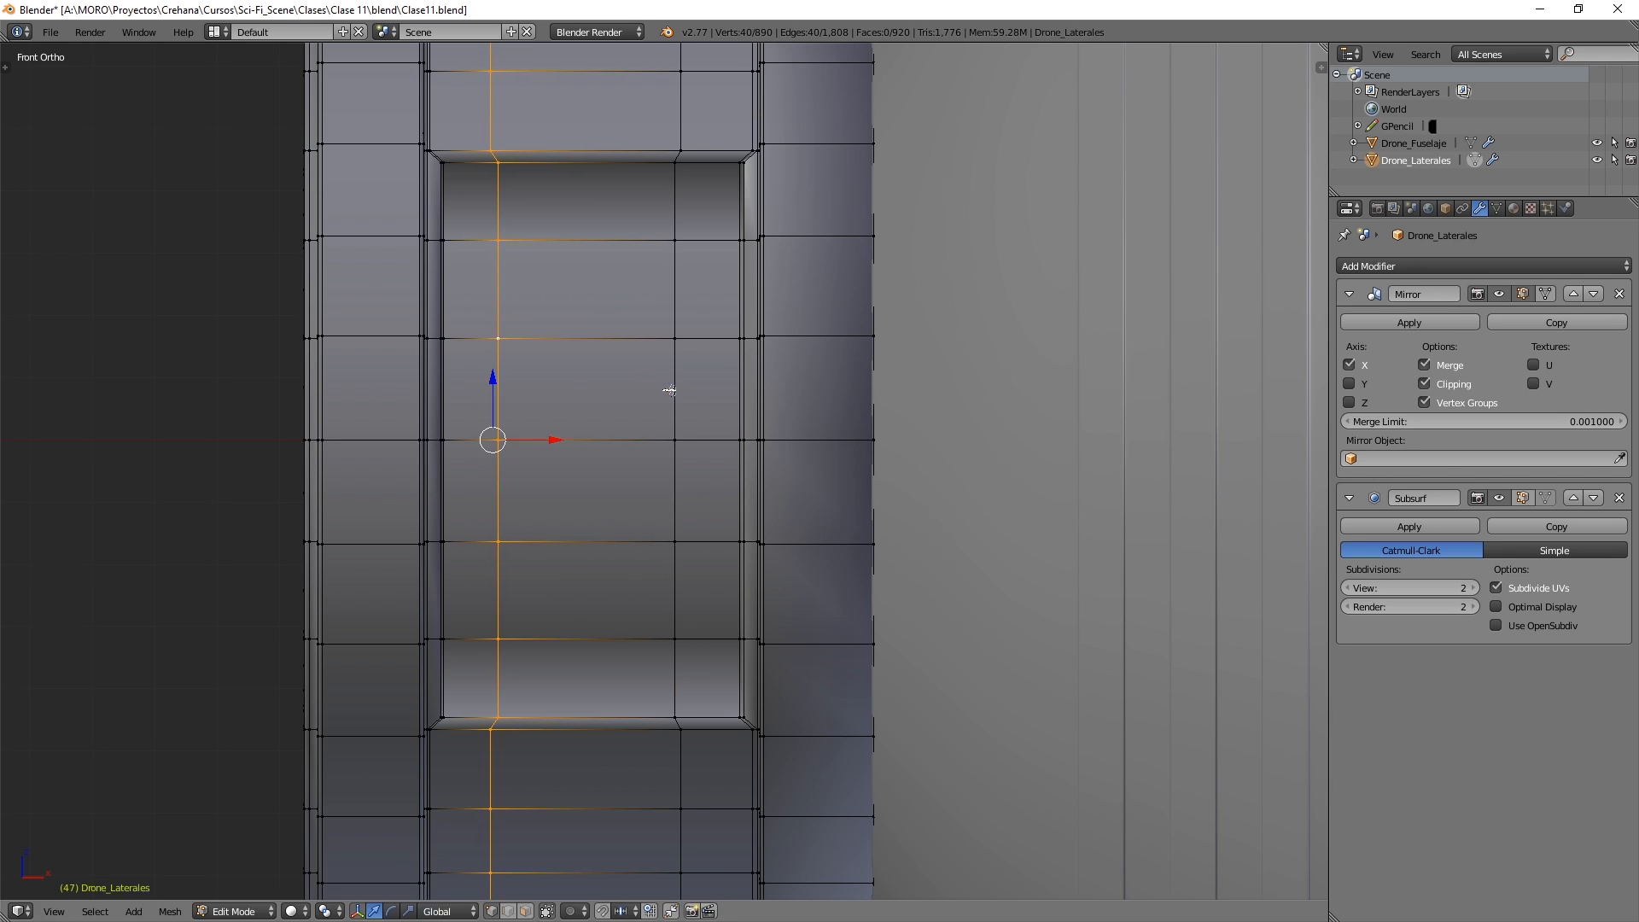
{"action": "key", "text": "ctrl+z"}
{"action": "key", "text": "ctrl+z"}
{"action": "key", "text": "ctrl+z"}
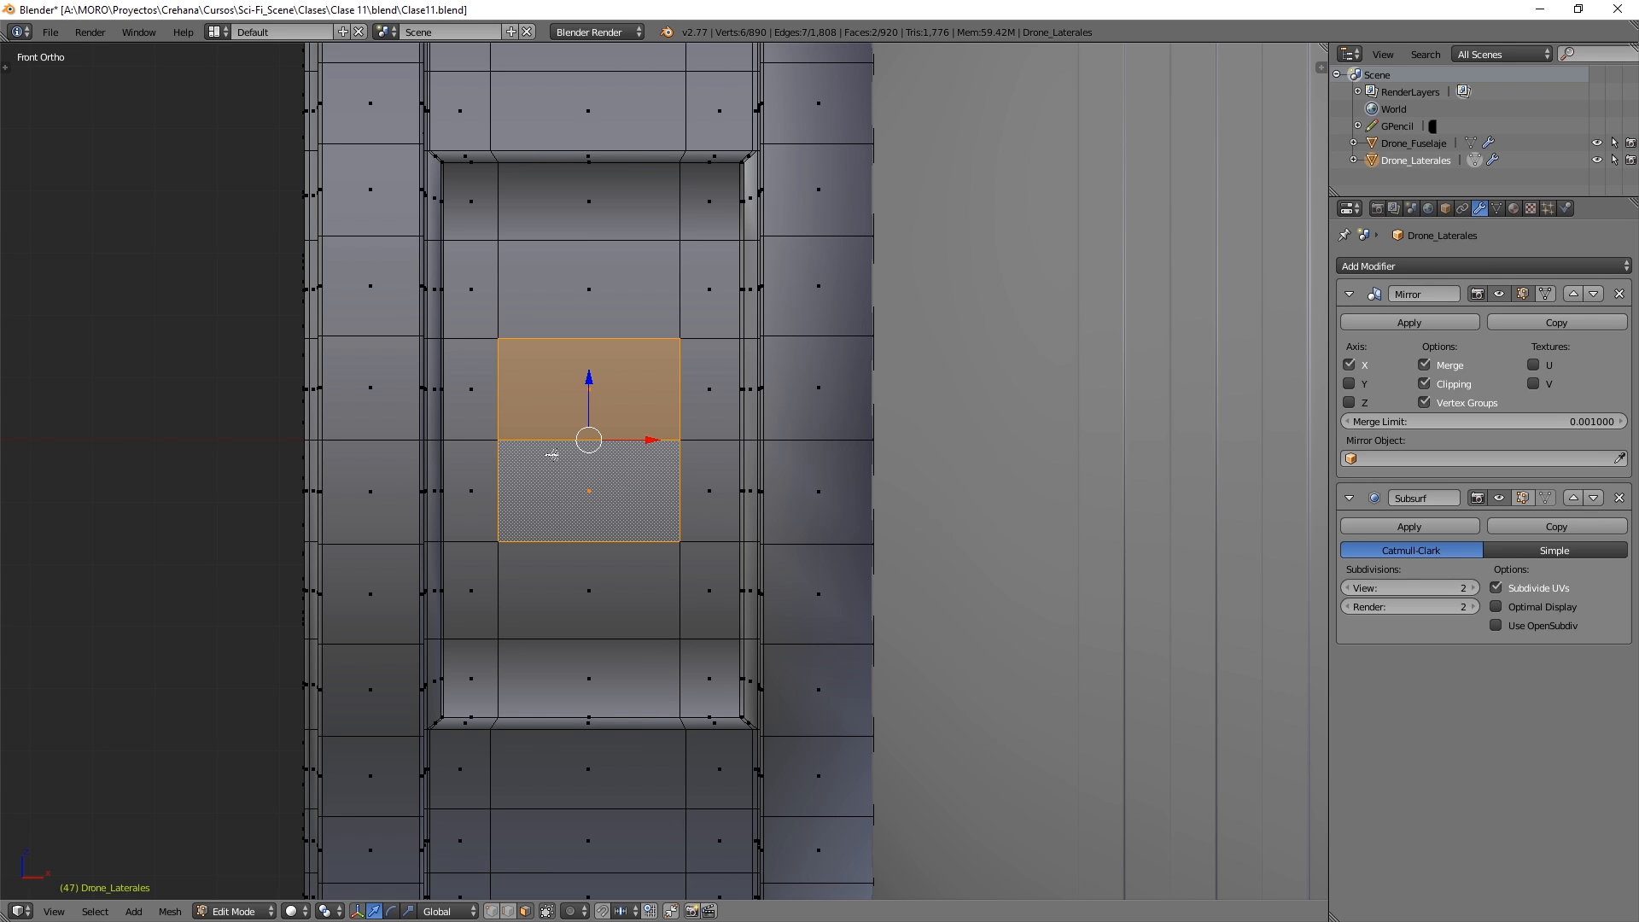
- Extrude the two selected floor faces inward by about 0.35 to form a smaller pocket inside the recess
{"action": "middle_click_drag", "start_coordinate": [552, 455], "coordinate": [810, 548]}
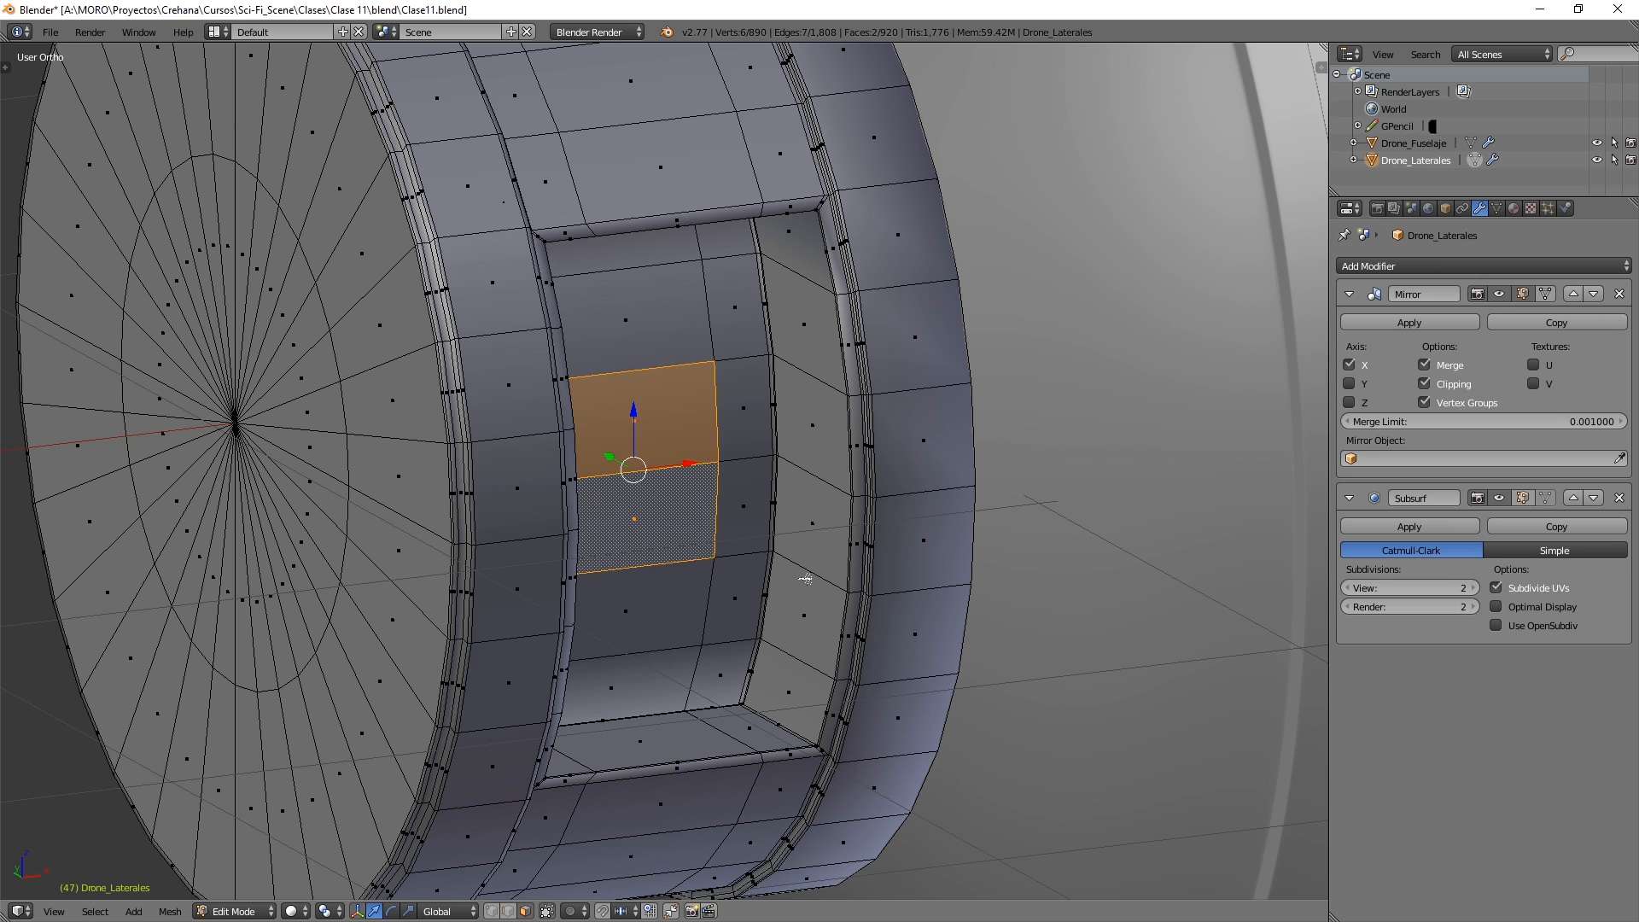
{"action": "key", "text": "e"}
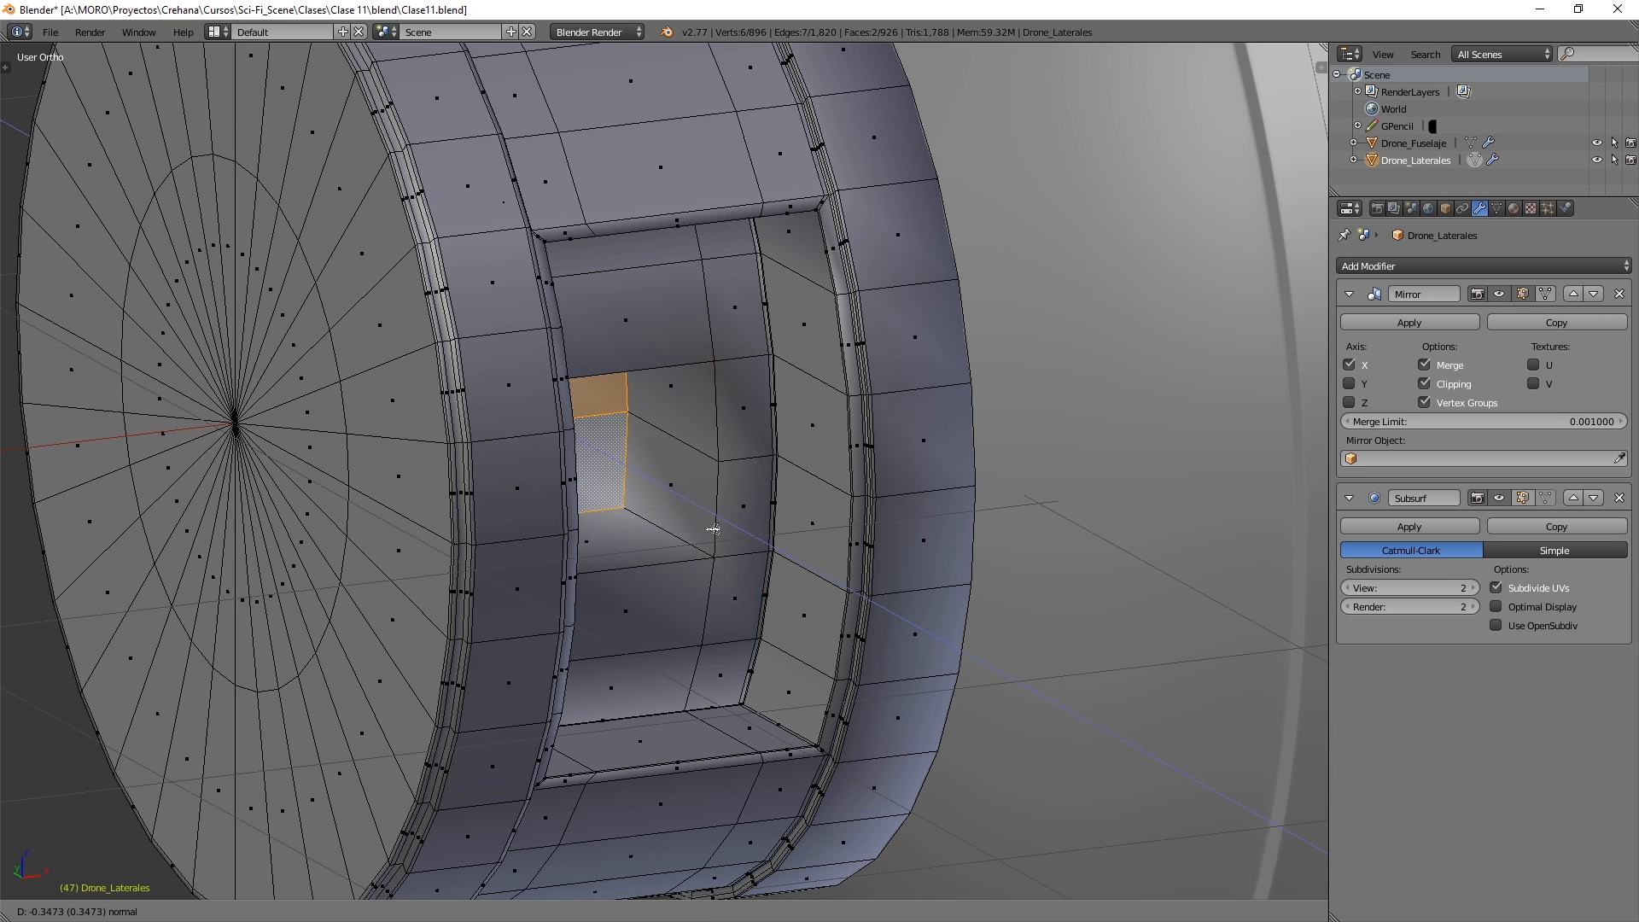
{"action": "left_click", "coordinate": [709, 528]}
- Add two edge loops around the inner pocket's walls, one close to its floor and one close to its rim
{"action": "middle_click_drag", "start_coordinate": [707, 527], "coordinate": [493, 498]}
{"action": "scroll", "coordinate": [493, 497], "scroll_direction": "up", "scroll_amount": 2}
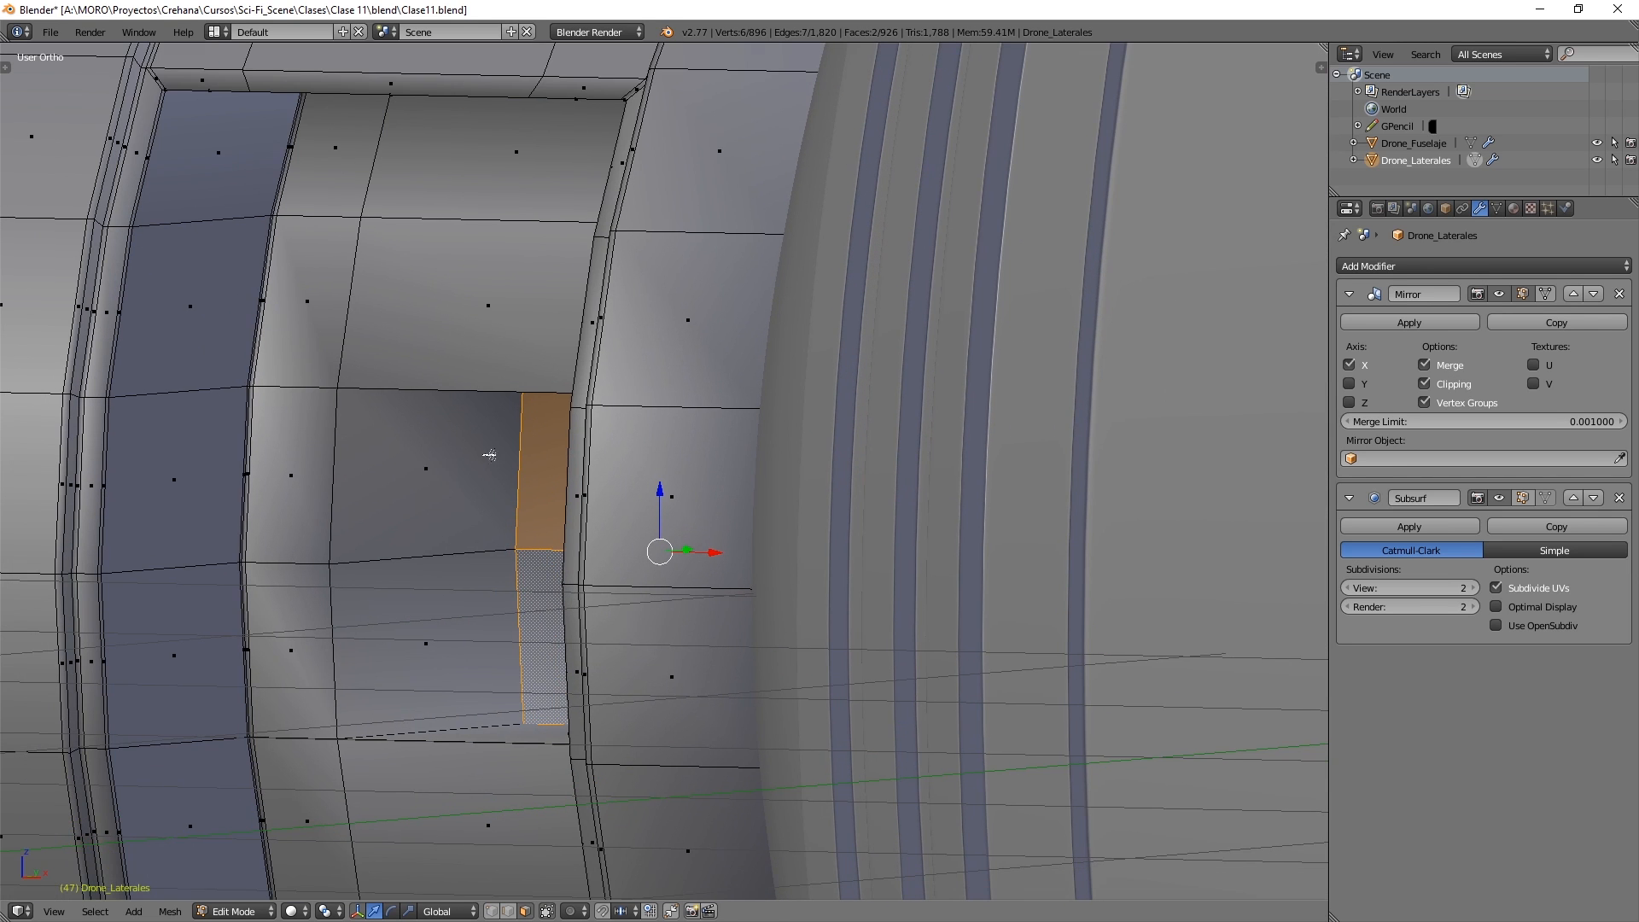
{"action": "scroll", "coordinate": [477, 478], "scroll_direction": "up", "scroll_amount": 1}
{"action": "key", "text": "ctrl+r"}
{"action": "left_click", "coordinate": [432, 541]}
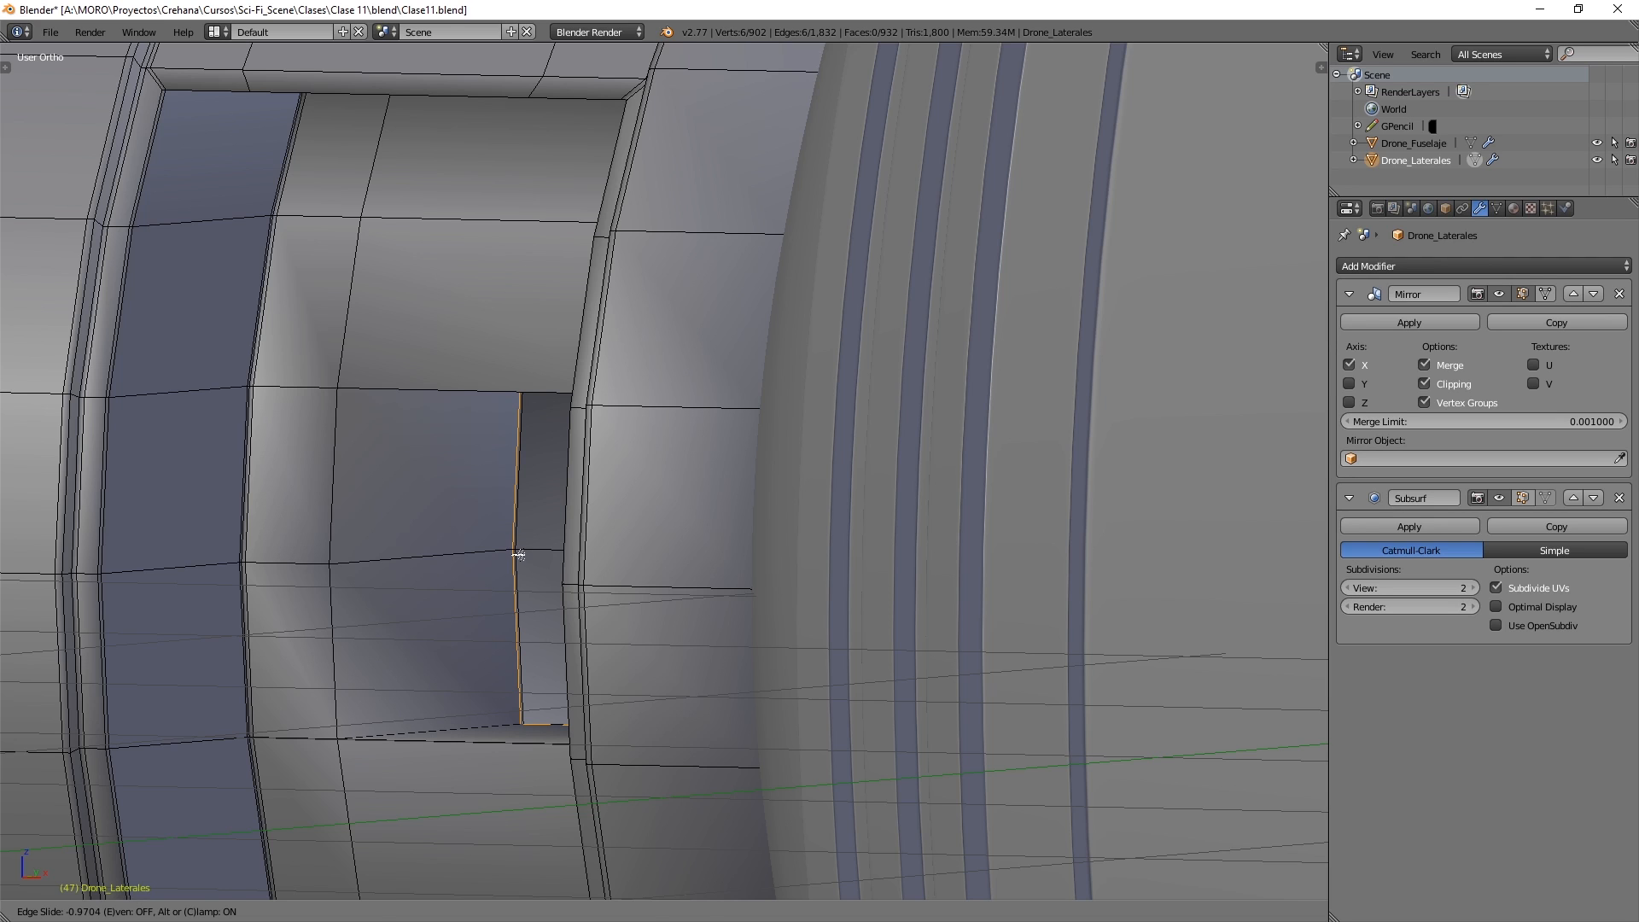
{"action": "left_click", "coordinate": [518, 555]}
{"action": "key", "text": "ctrl+r"}
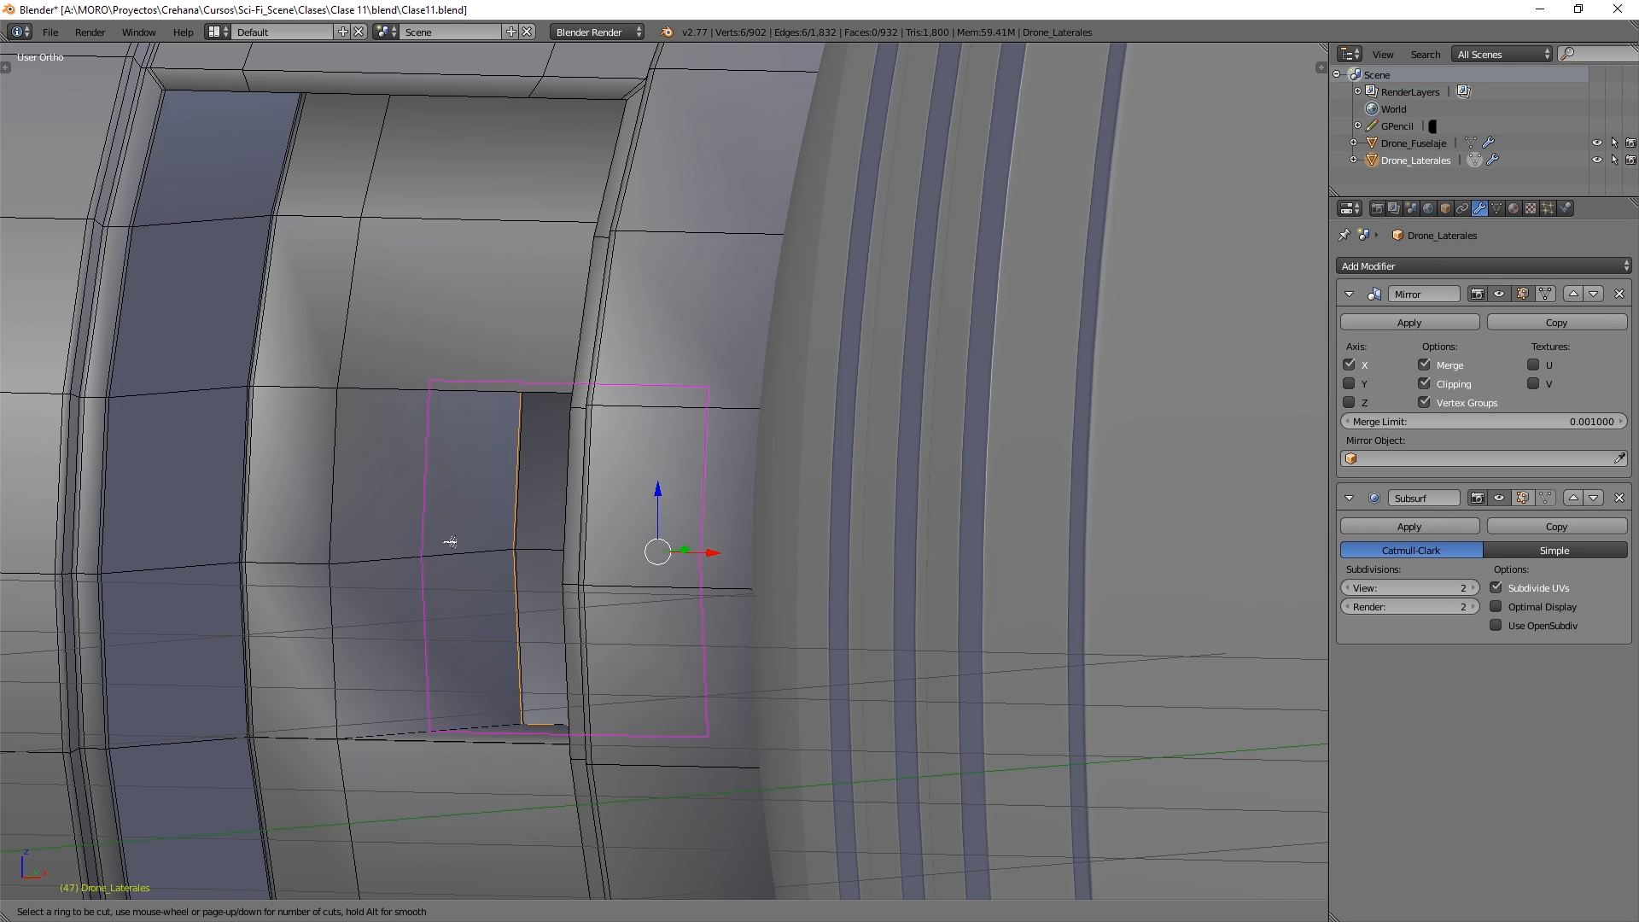
{"action": "left_click", "coordinate": [442, 546]}
{"action": "left_click", "coordinate": [360, 565]}
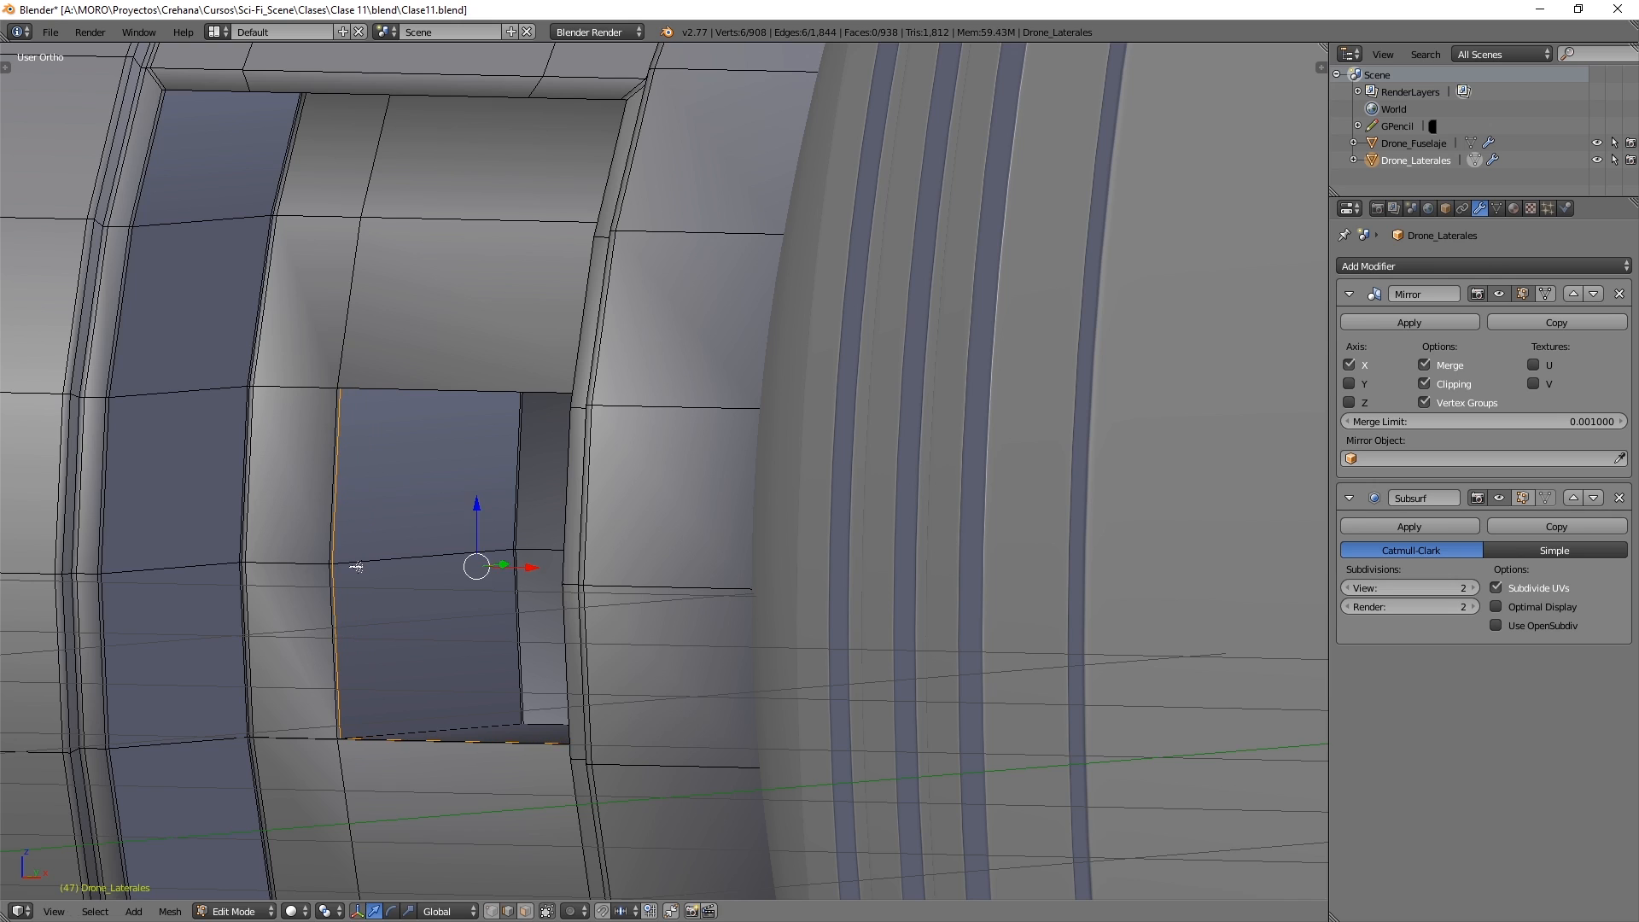
{"action": "middle_click_drag", "start_coordinate": [355, 567], "coordinate": [530, 483]}
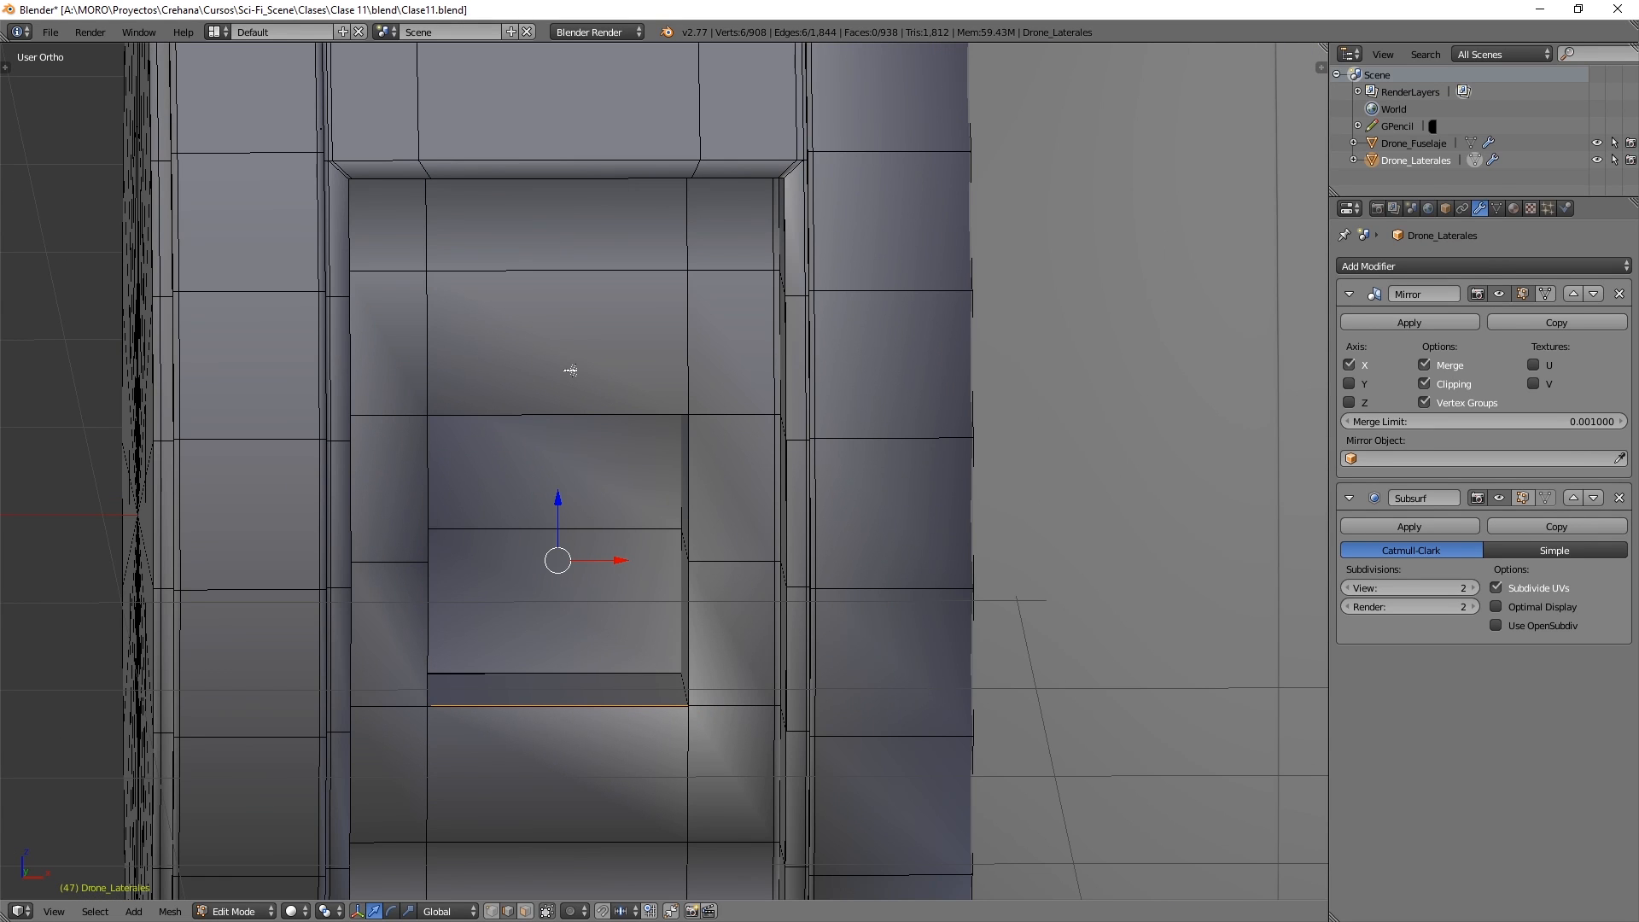
{"action": "key", "text": "ctrl+r"}
{"action": "left_click", "coordinate": [551, 271]}
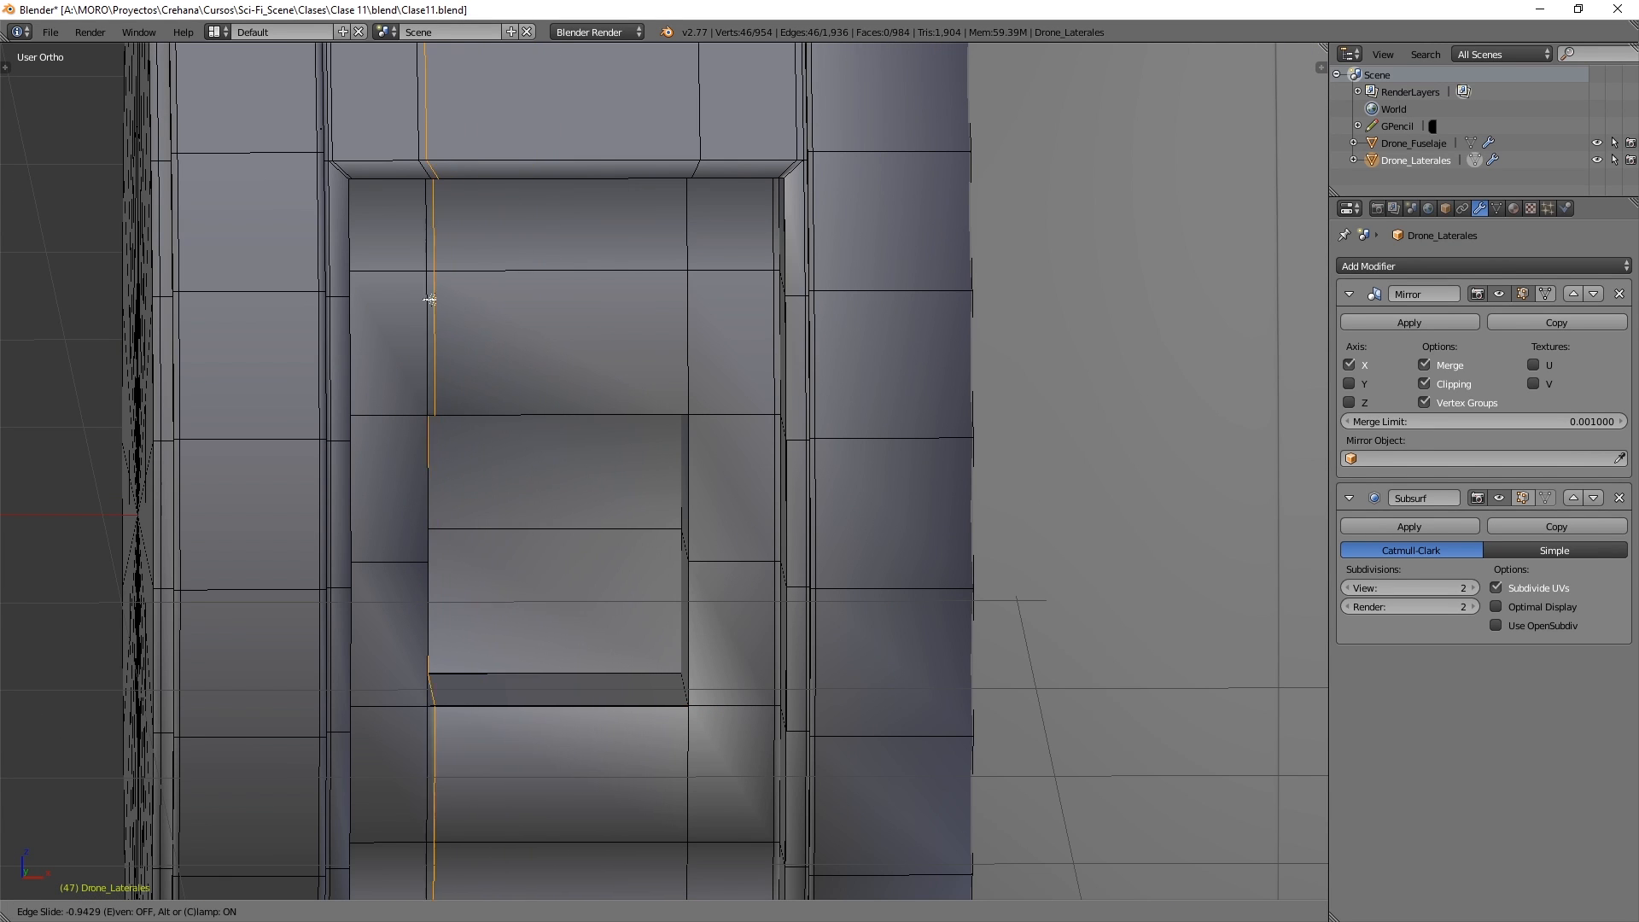
{"action": "right_click", "coordinate": [494, 320]}
{"action": "key", "text": "ctrl+z"}
- Examine the smoothed shape of the inner pocket in Object Mode from several angles and from the front
{"action": "scroll", "coordinate": [591, 380], "scroll_direction": "down", "scroll_amount": 3}
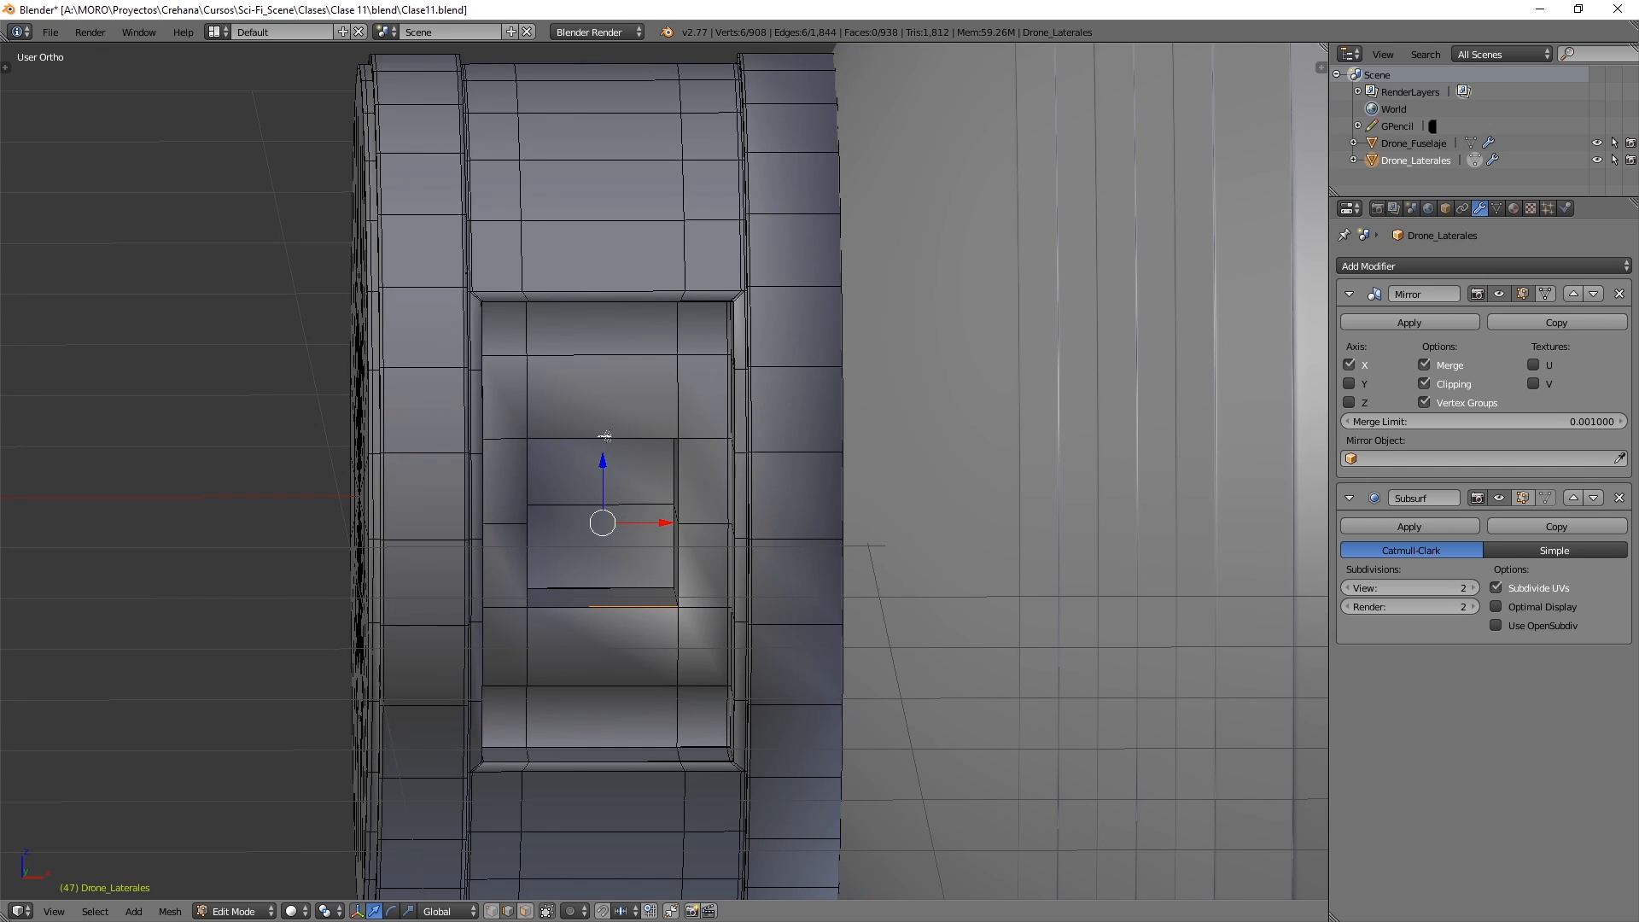
{"action": "key", "text": "Tab"}
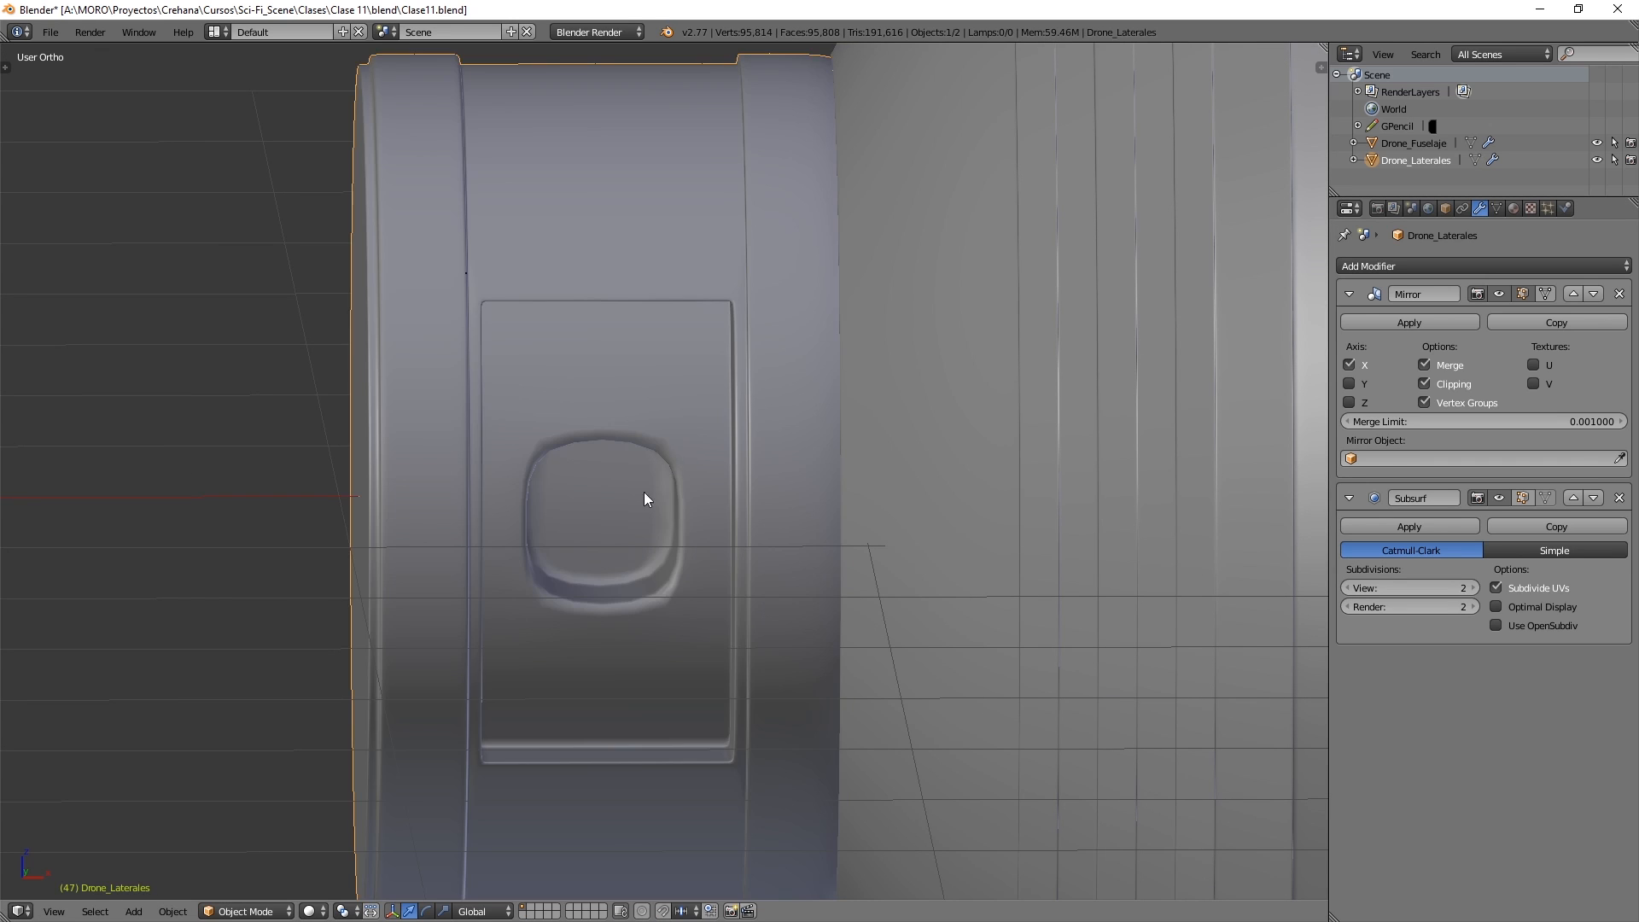
{"action": "middle_click_drag", "start_coordinate": [644, 491], "coordinate": [584, 418]}
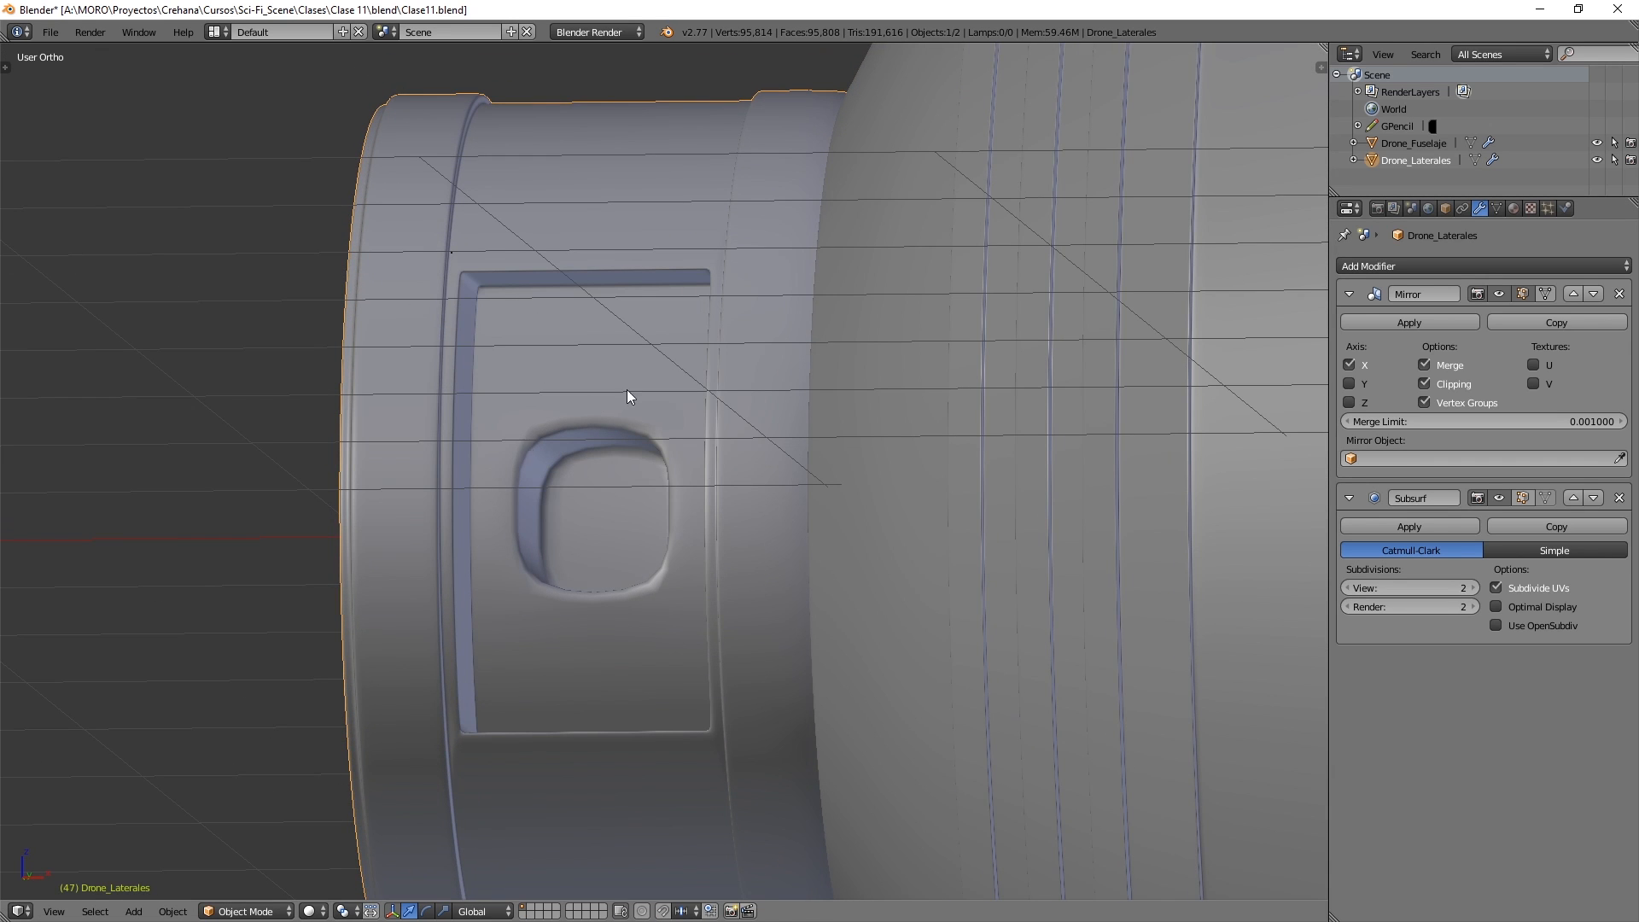
{"action": "middle_click_drag", "start_coordinate": [699, 435], "coordinate": [678, 490]}
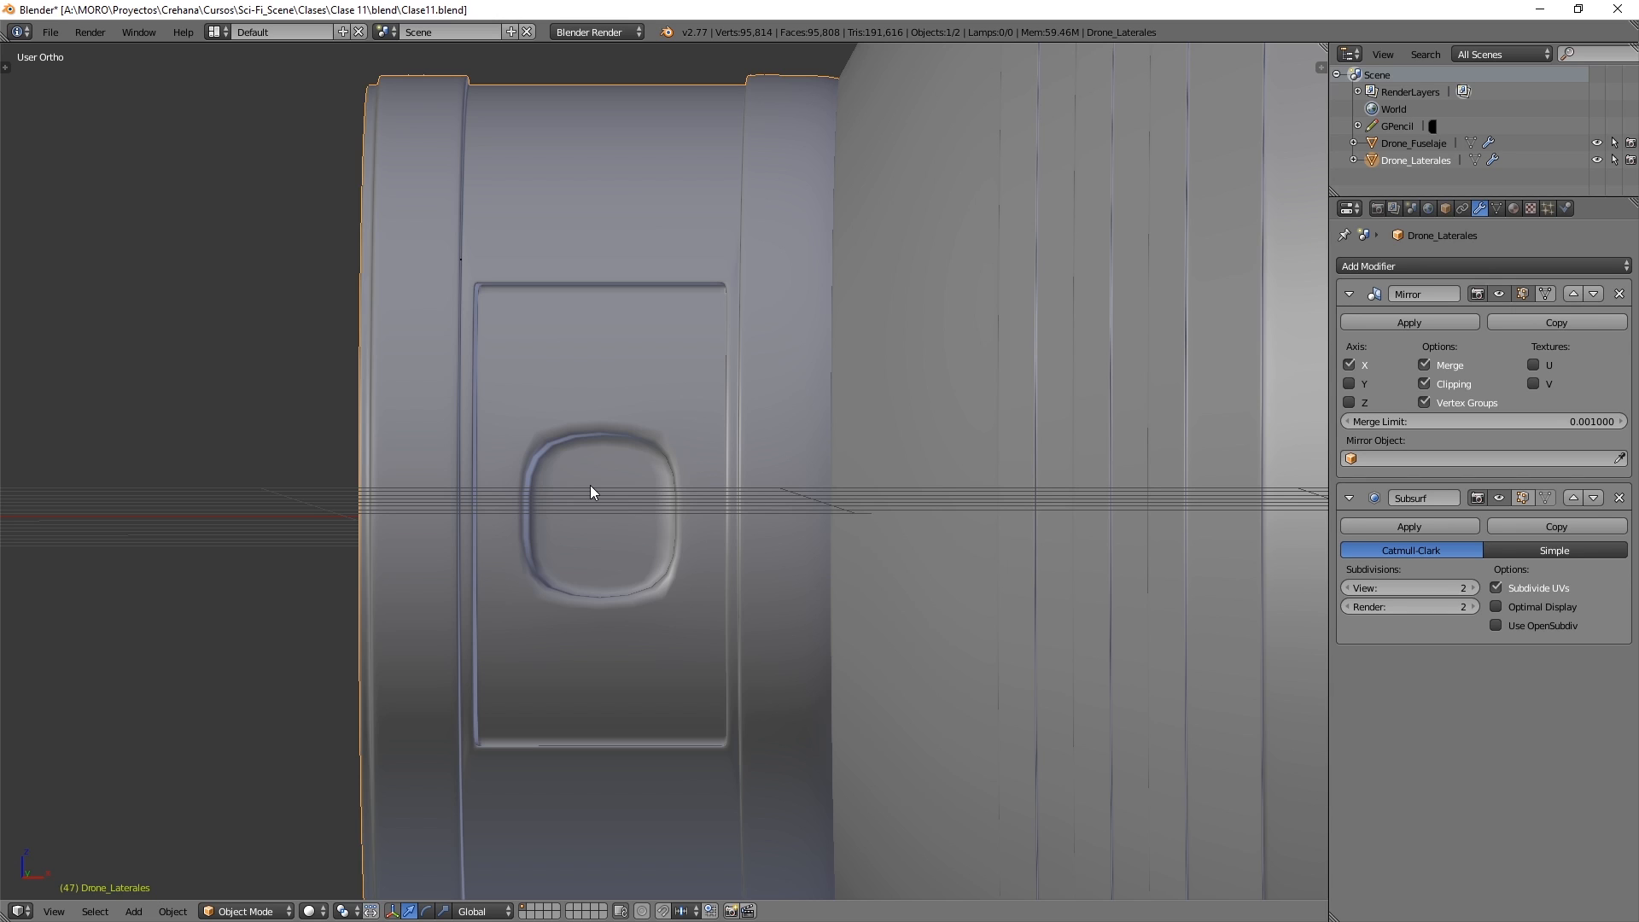
{"action": "key", "text": "KP_1"}
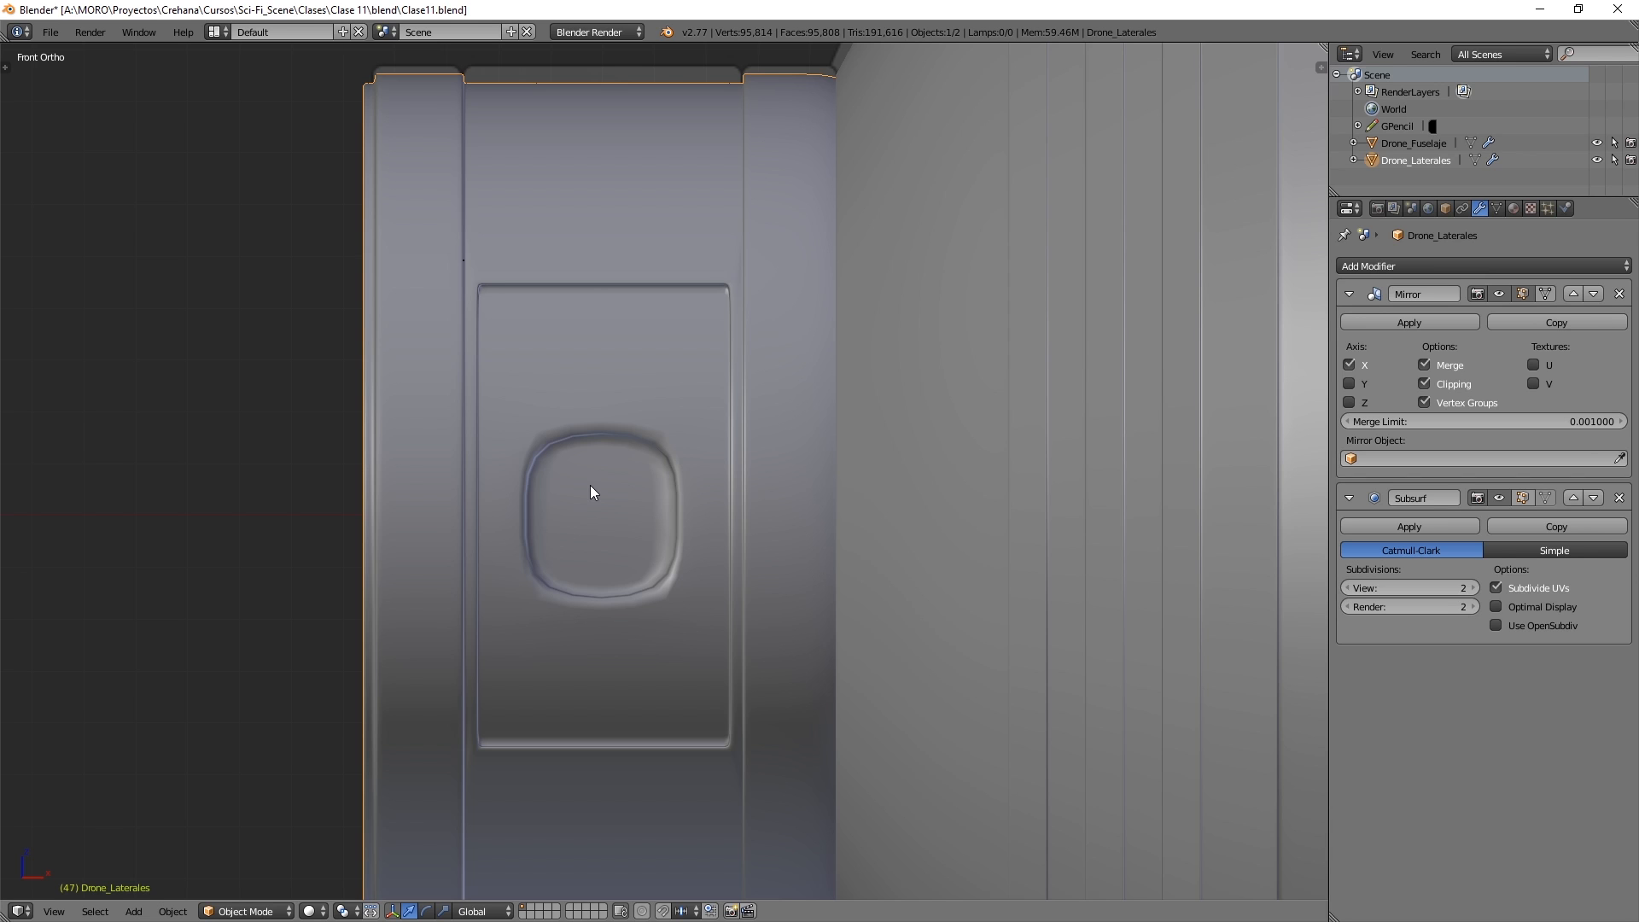
- Return to Edit Mode with face selection and select the two floor faces of the inner pocket
{"action": "key", "text": "Tab"}
{"action": "scroll", "coordinate": [590, 485], "scroll_direction": "up", "scroll_amount": 3}
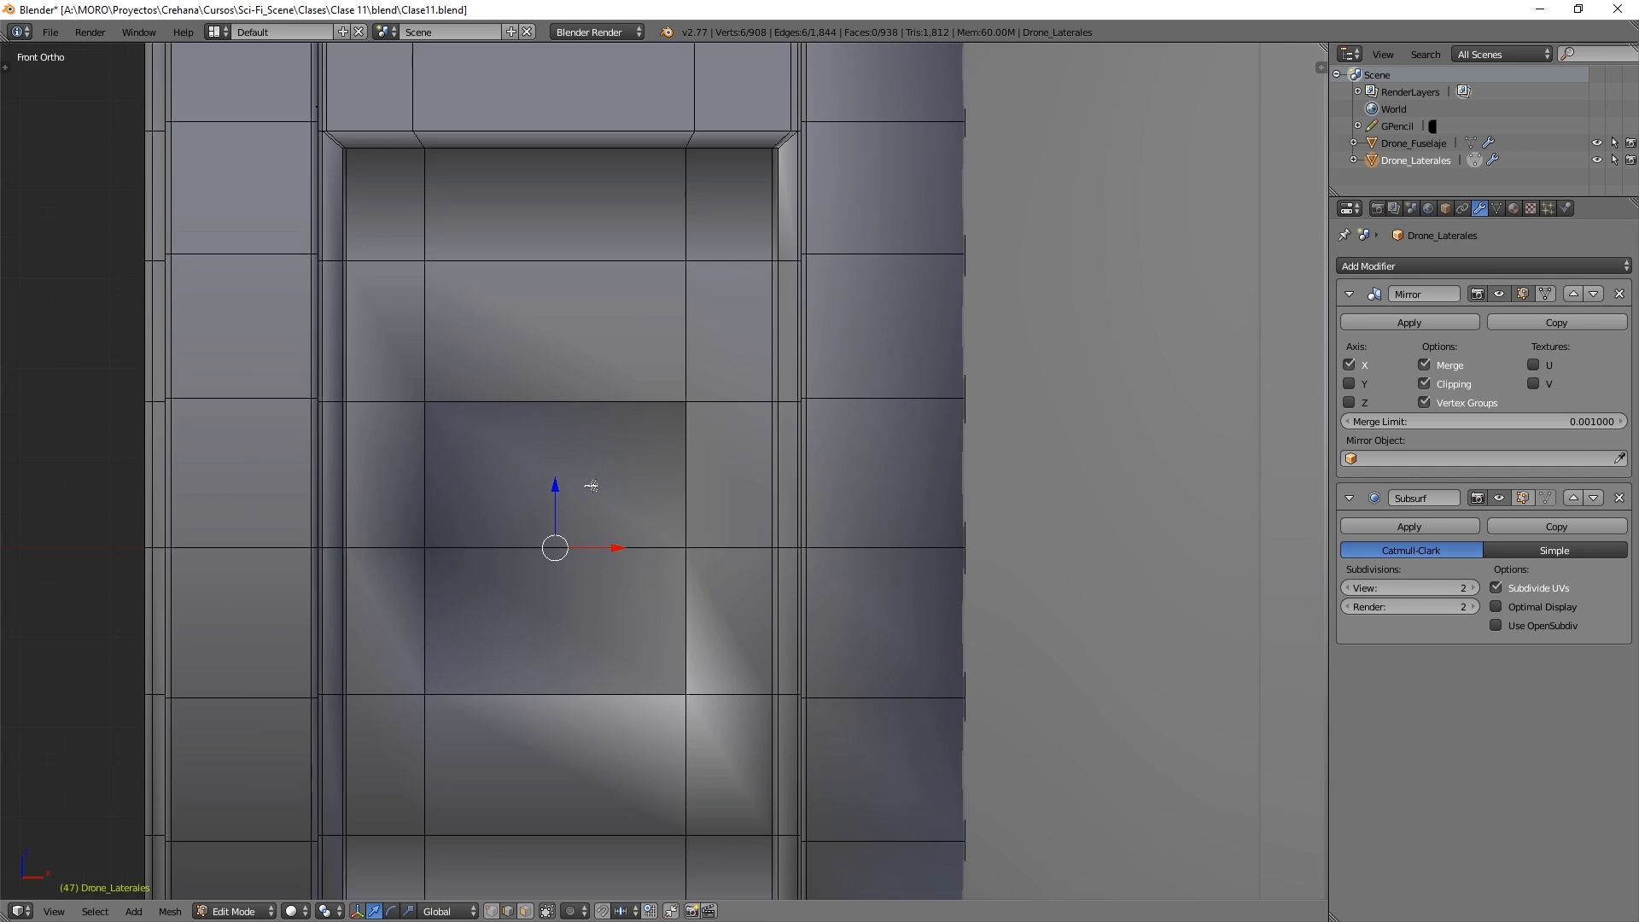
{"action": "left_click", "coordinate": [525, 910]}
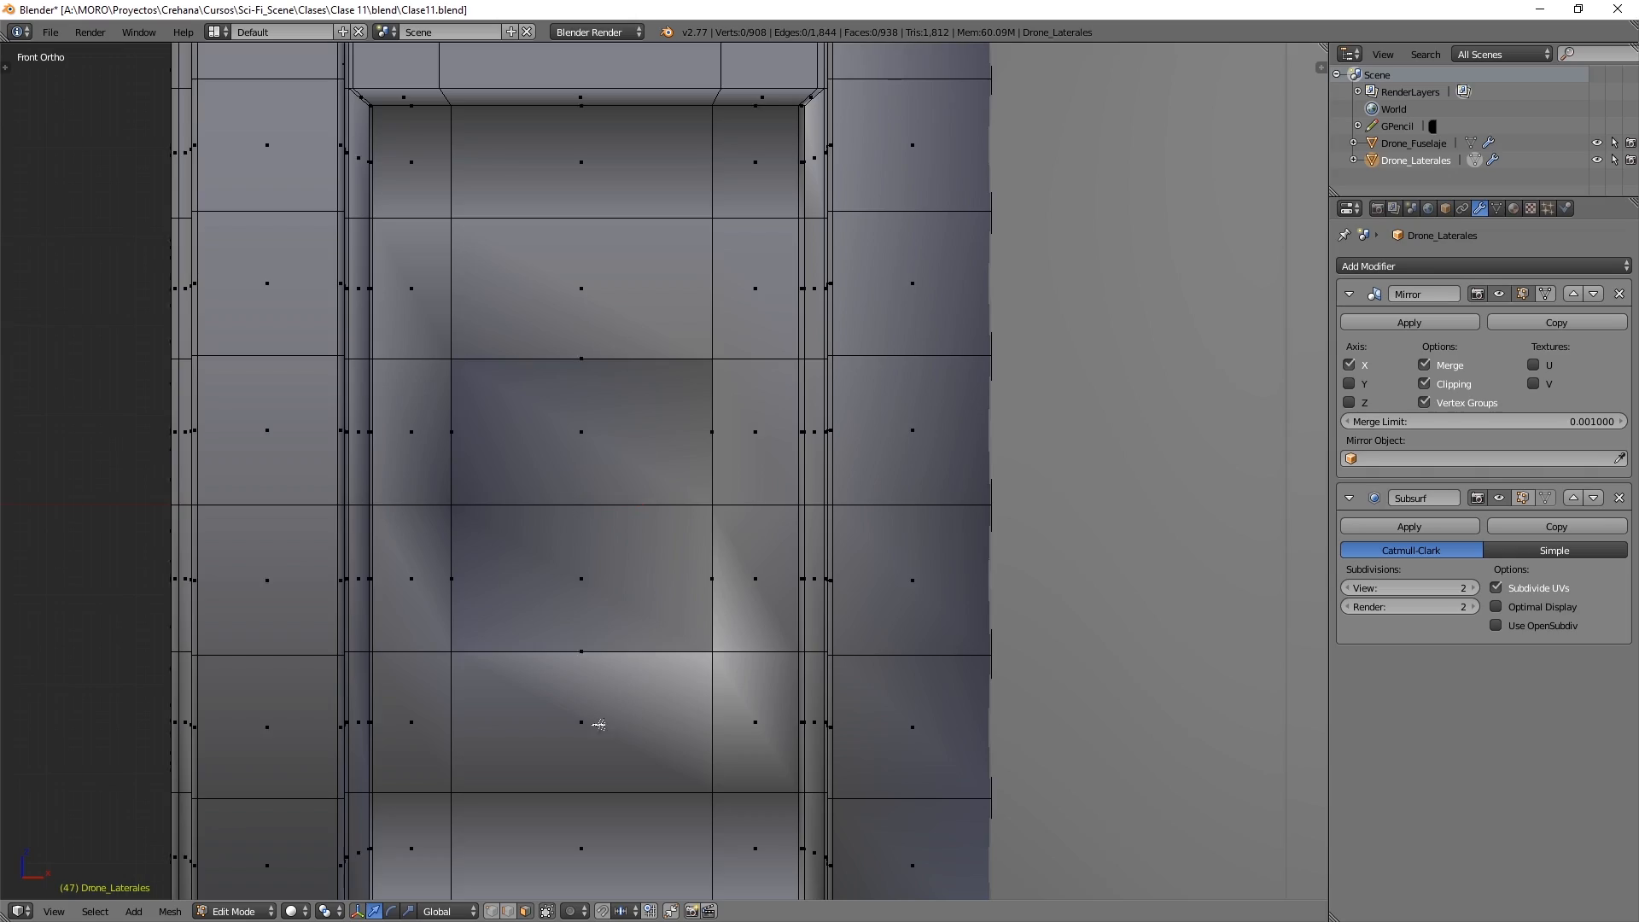
{"action": "right_click", "coordinate": [589, 589]}
{"action": "mouse_move", "coordinate": [589, 589]}
{"action": "middle_mouse_down"}
{"action": "mouse_move", "coordinate": [574, 494]}
{"action": "mouse_move", "coordinate": [601, 575]}
{"action": "middle_mouse_up"}
{"action": "scroll", "coordinate": [600, 576], "scroll_direction": "up", "scroll_amount": 2}
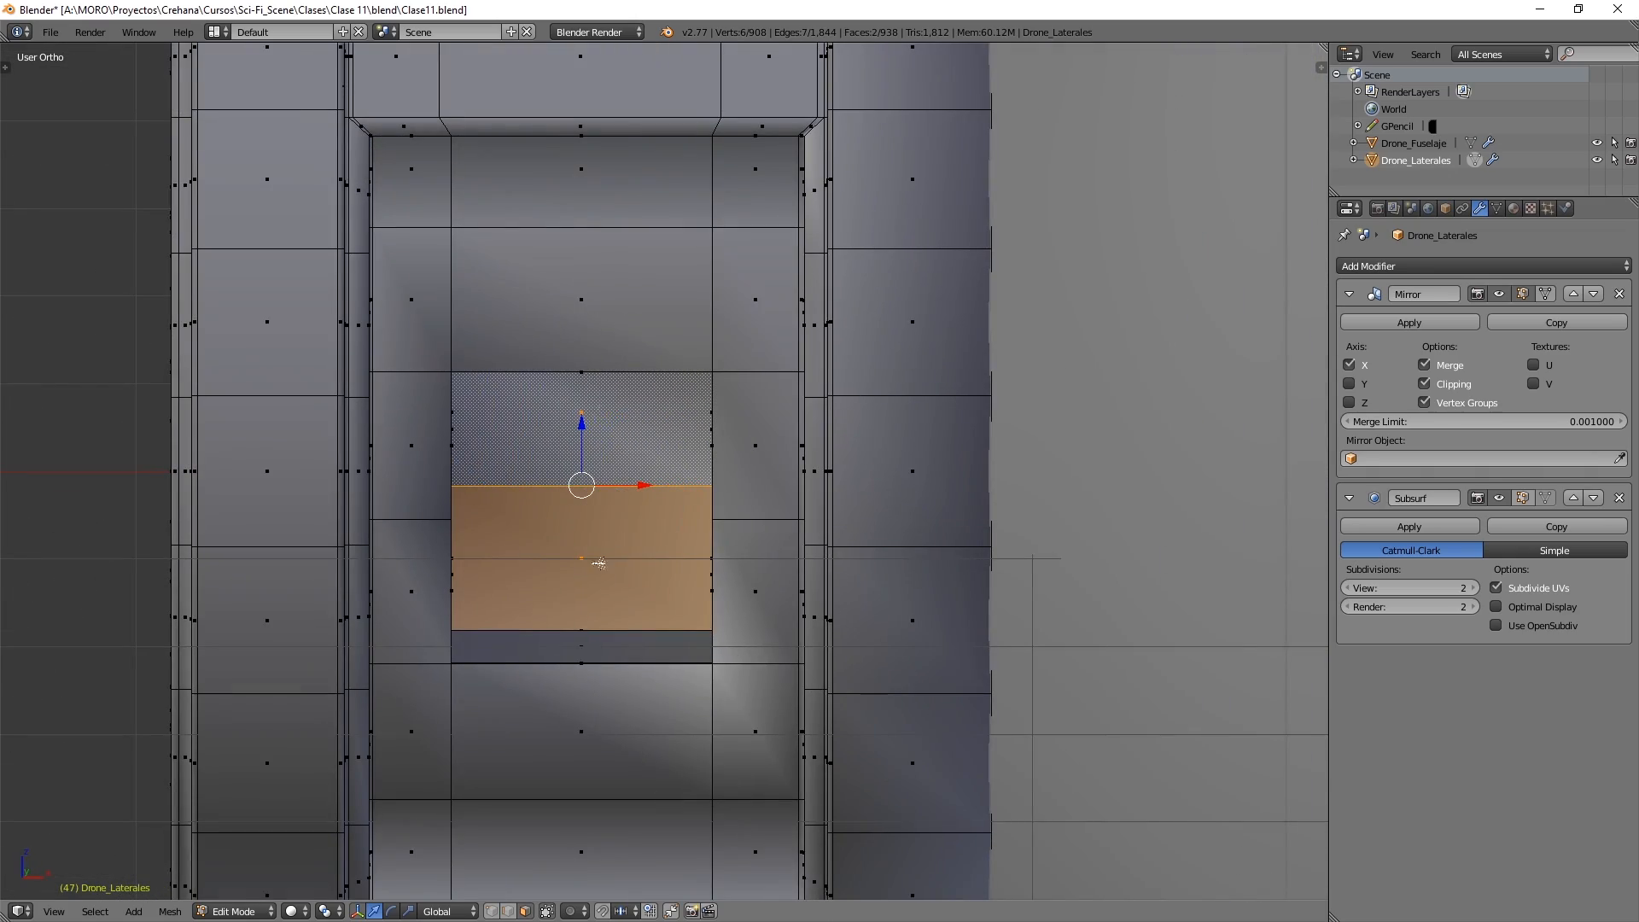
- Grow the face selection from the pocket floor until it includes all the pocket walls up to the rim
{"action": "middle_click_drag", "start_coordinate": [584, 520], "coordinate": [618, 497]}
{"action": "scroll", "coordinate": [667, 521], "scroll_direction": "down", "scroll_amount": 3}
{"action": "key", "text": "z"}
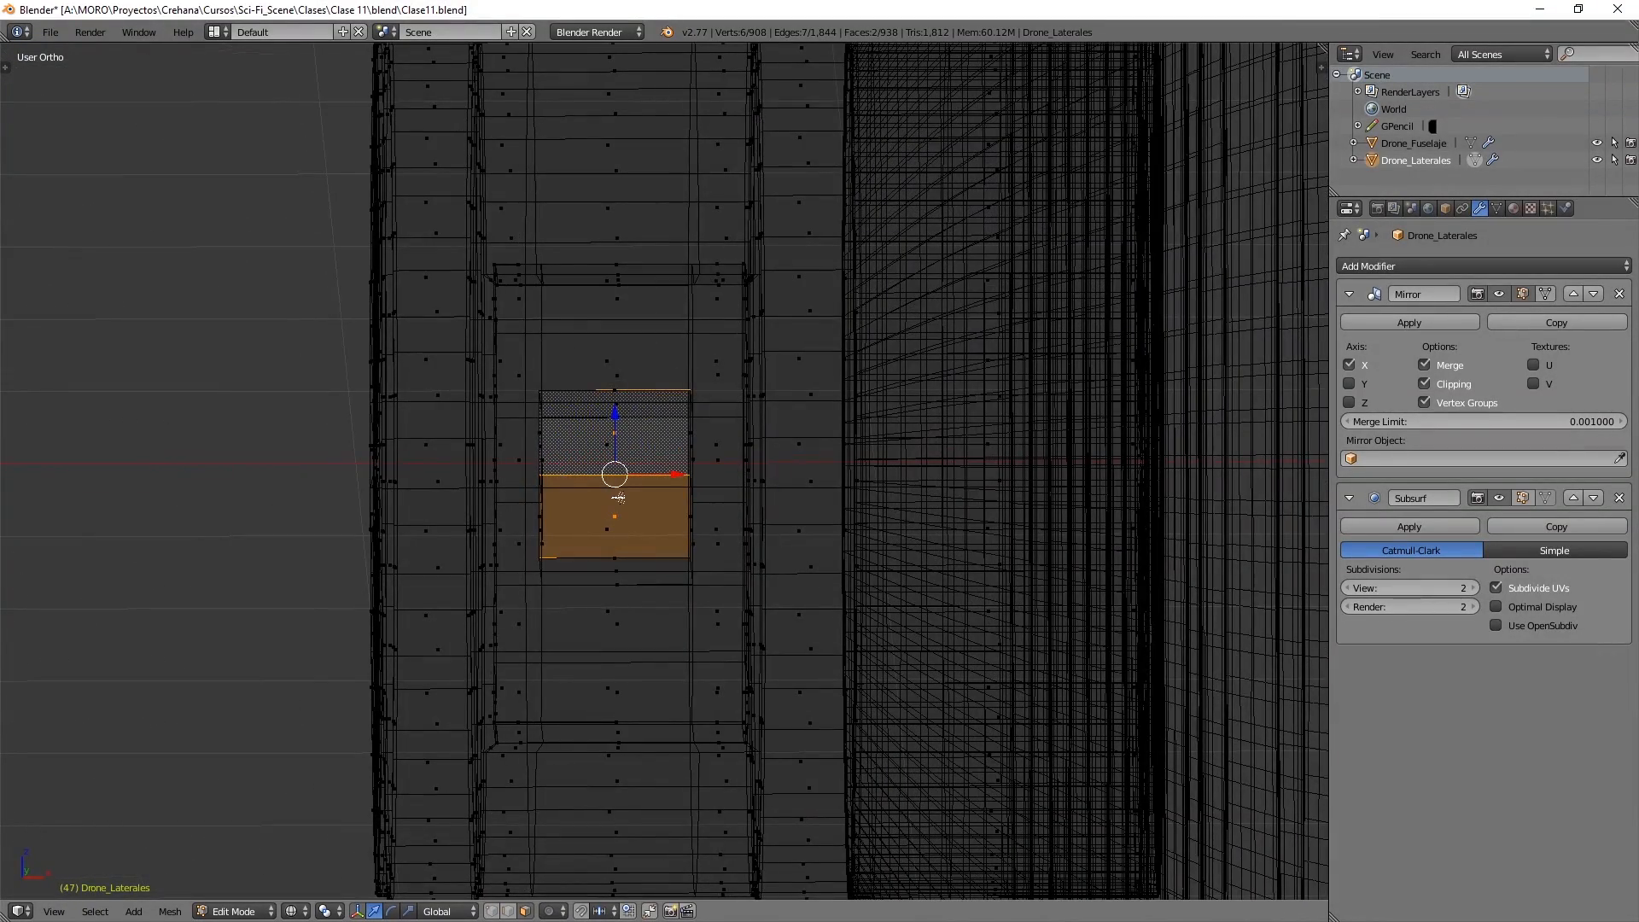
{"action": "key", "text": "ctrl+KP_Add"}
{"action": "key", "text": "ctrl+KP_Add"}
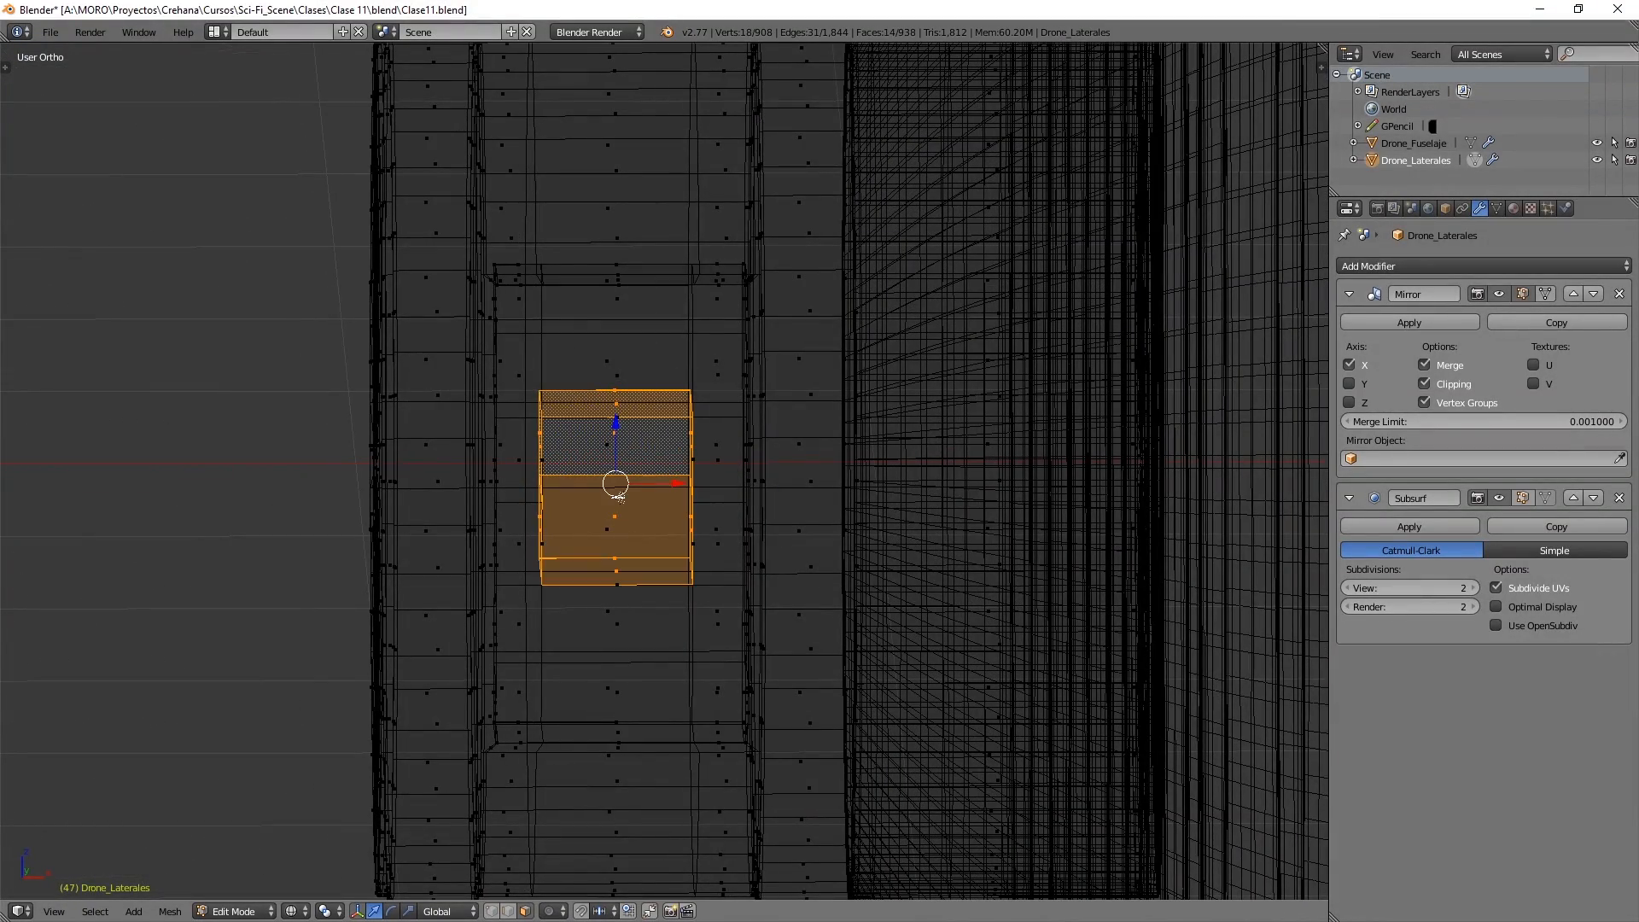
{"action": "middle_click_drag", "start_coordinate": [618, 497], "coordinate": [577, 472]}
{"action": "scroll", "coordinate": [550, 410], "scroll_direction": "up", "scroll_amount": 4}
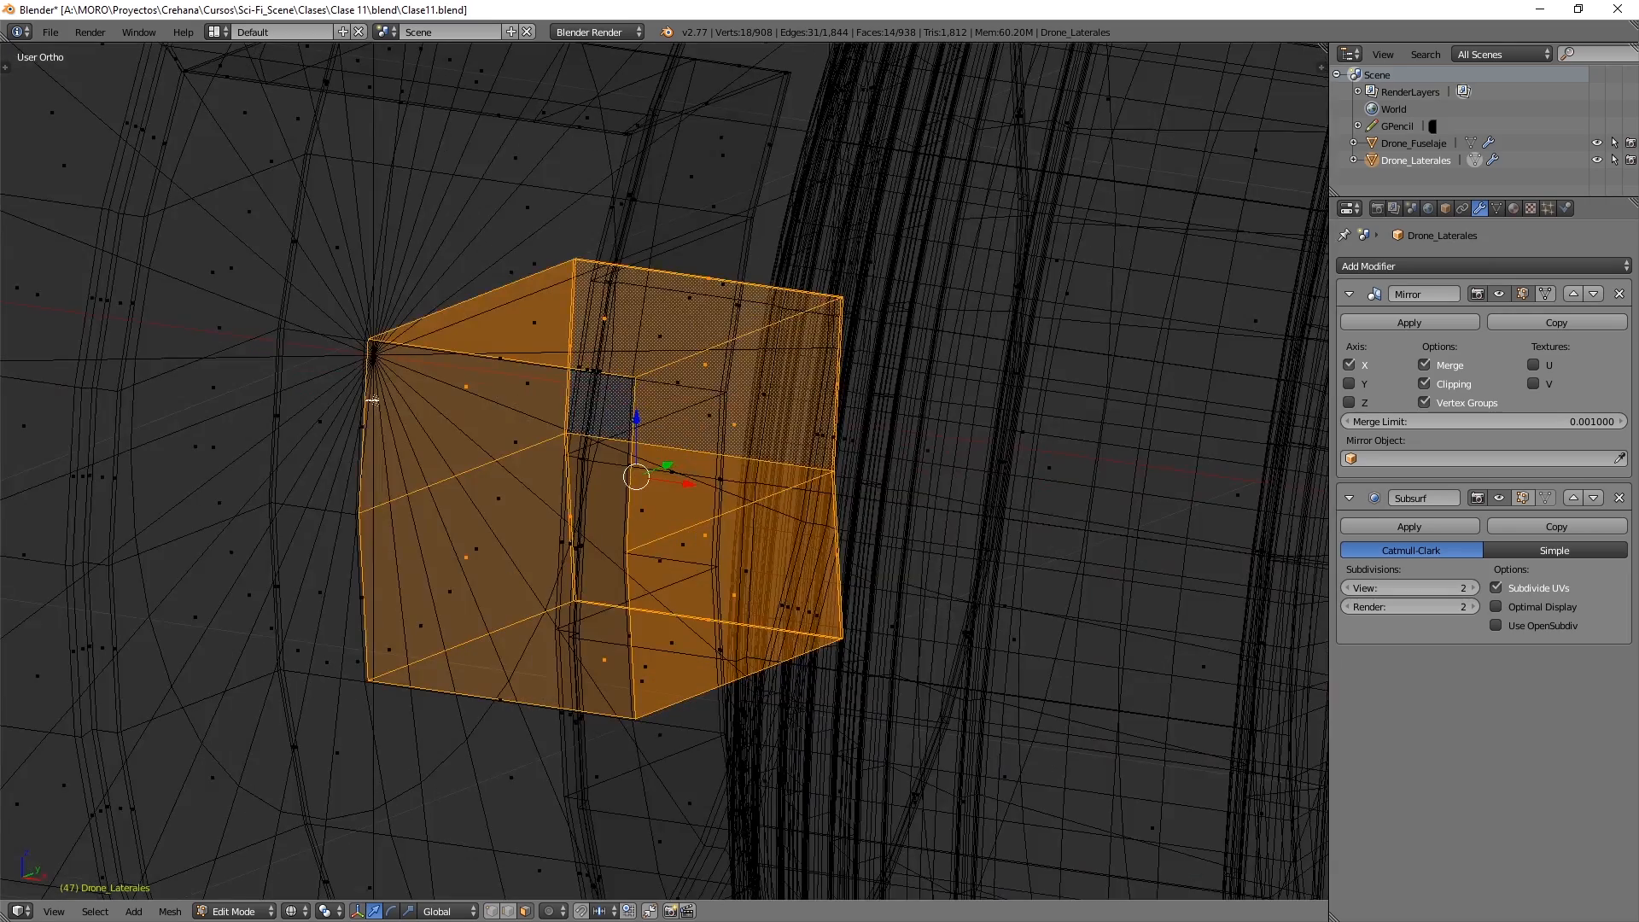
{"action": "key", "text": "z"}
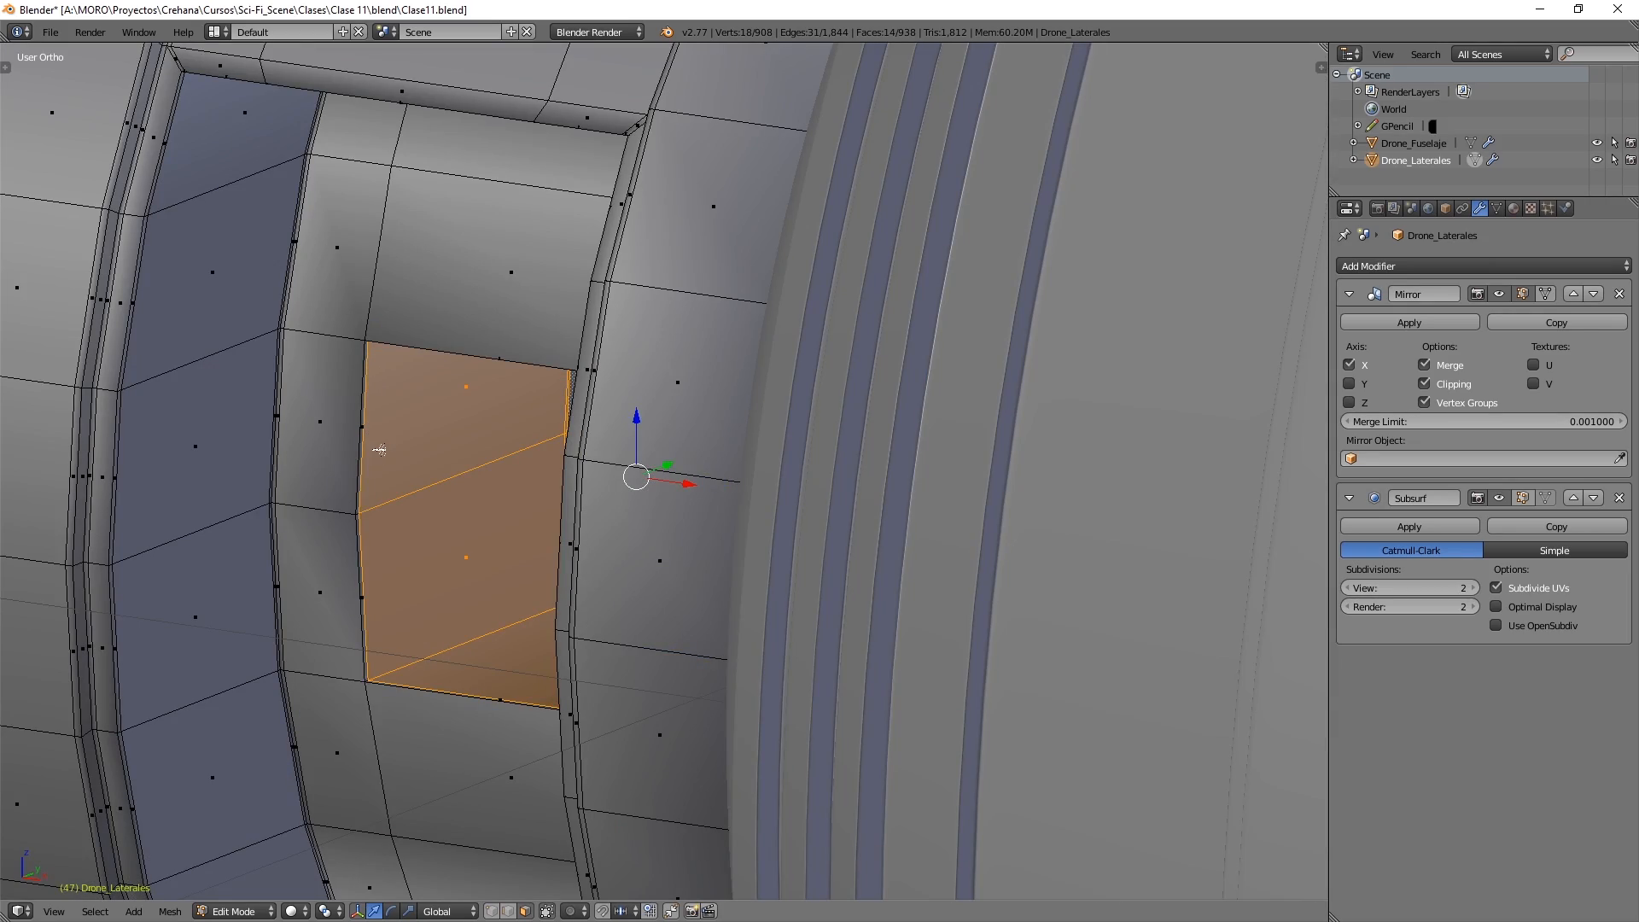
{"action": "key", "text": "ctrl+KP_Add"}
{"action": "middle_click_drag", "start_coordinate": [407, 527], "coordinate": [491, 521]}
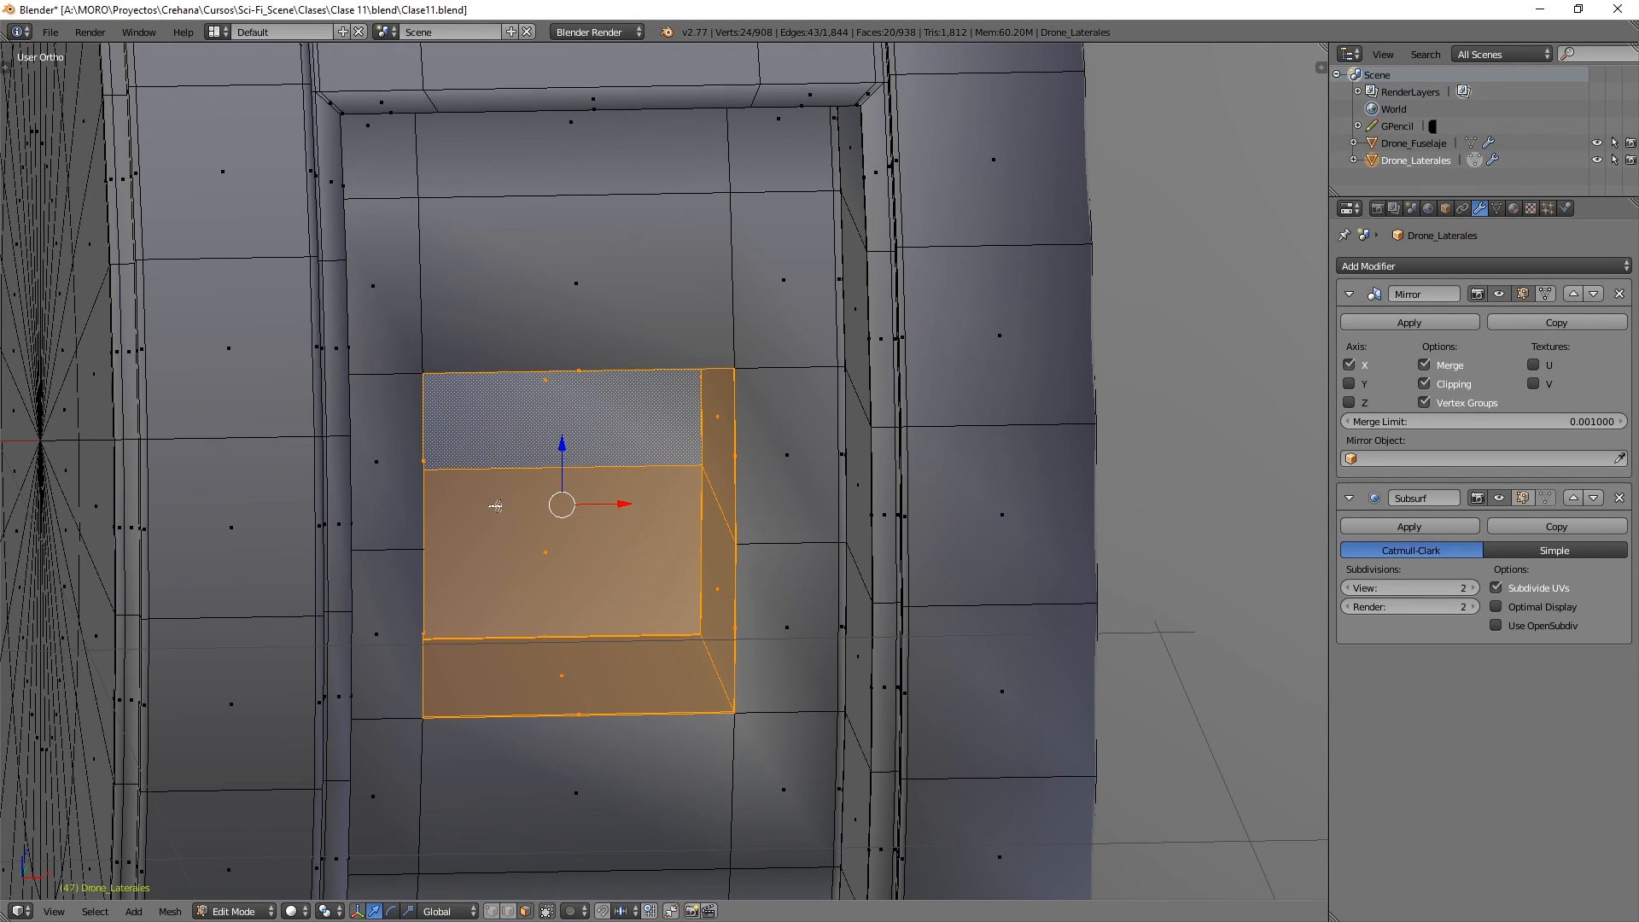
- Scale the selected pocket faces along the global Z axis to about 0.93 and return to Object Mode
{"action": "key", "text": "KP_1"}
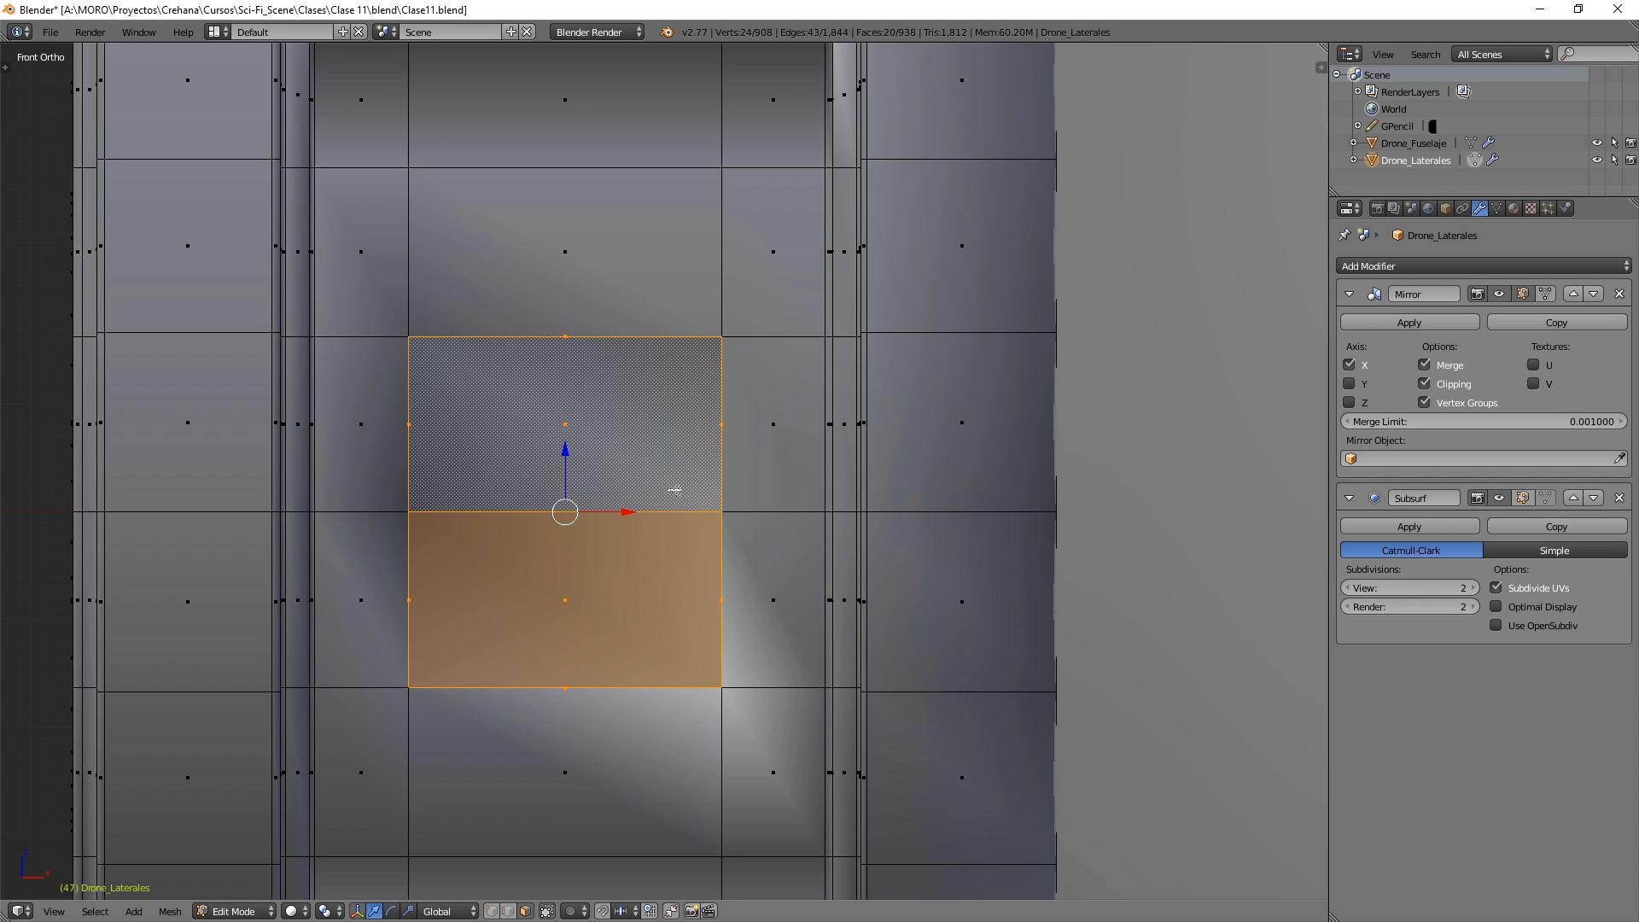
{"action": "key", "text": "s"}
{"action": "key", "text": "z"}
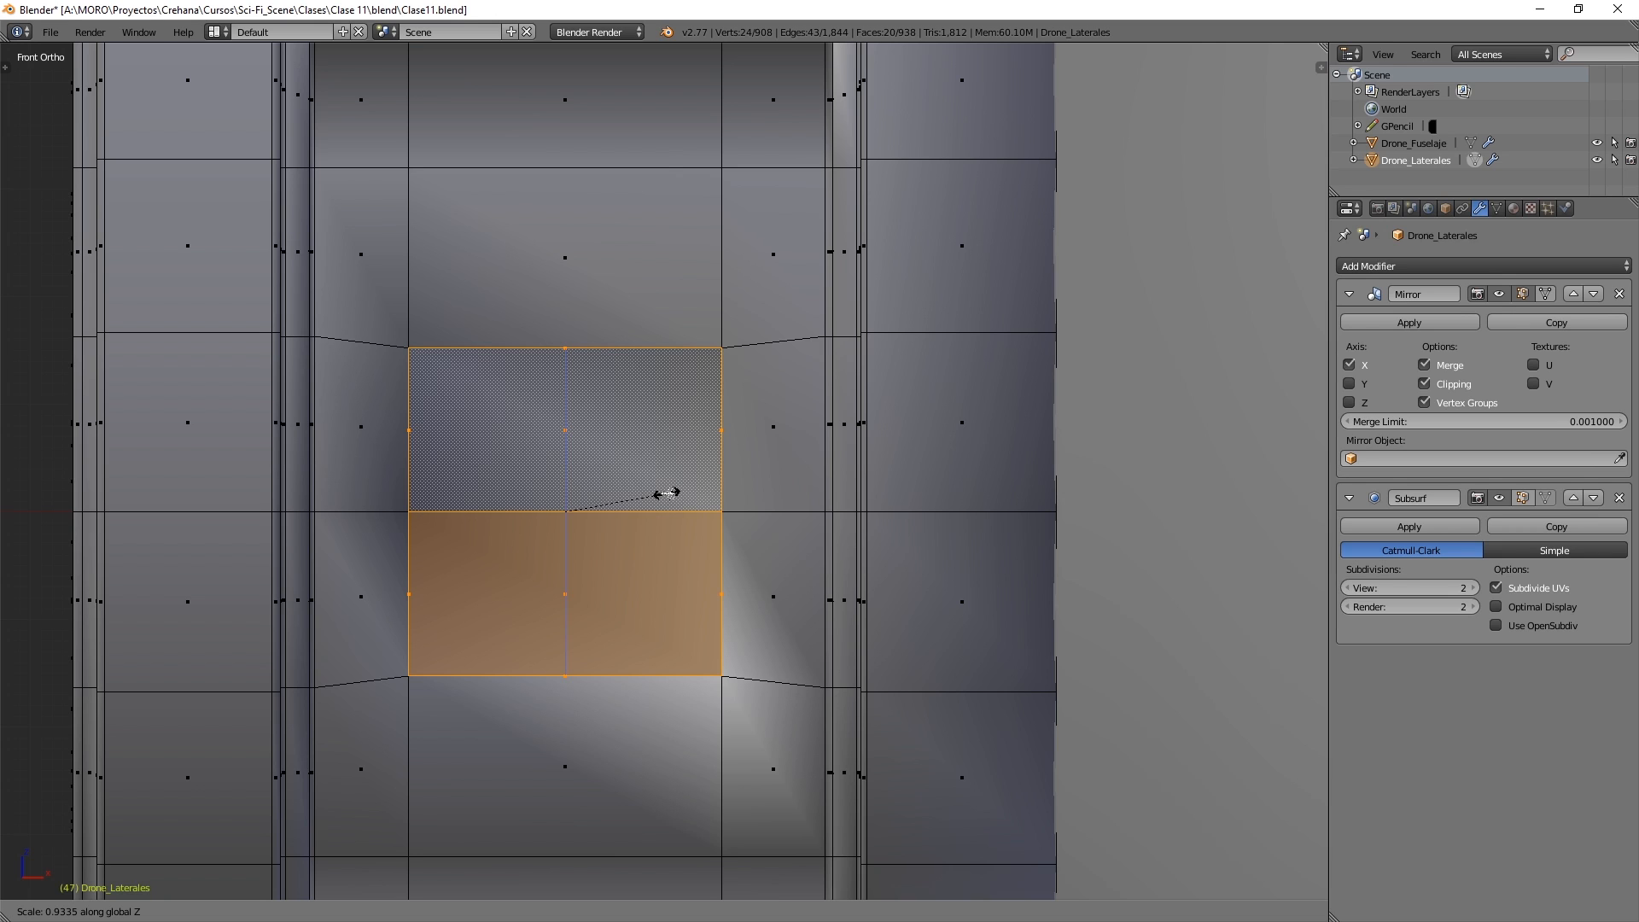
{"action": "left_click", "coordinate": [667, 494]}
{"action": "key", "text": "Tab"}
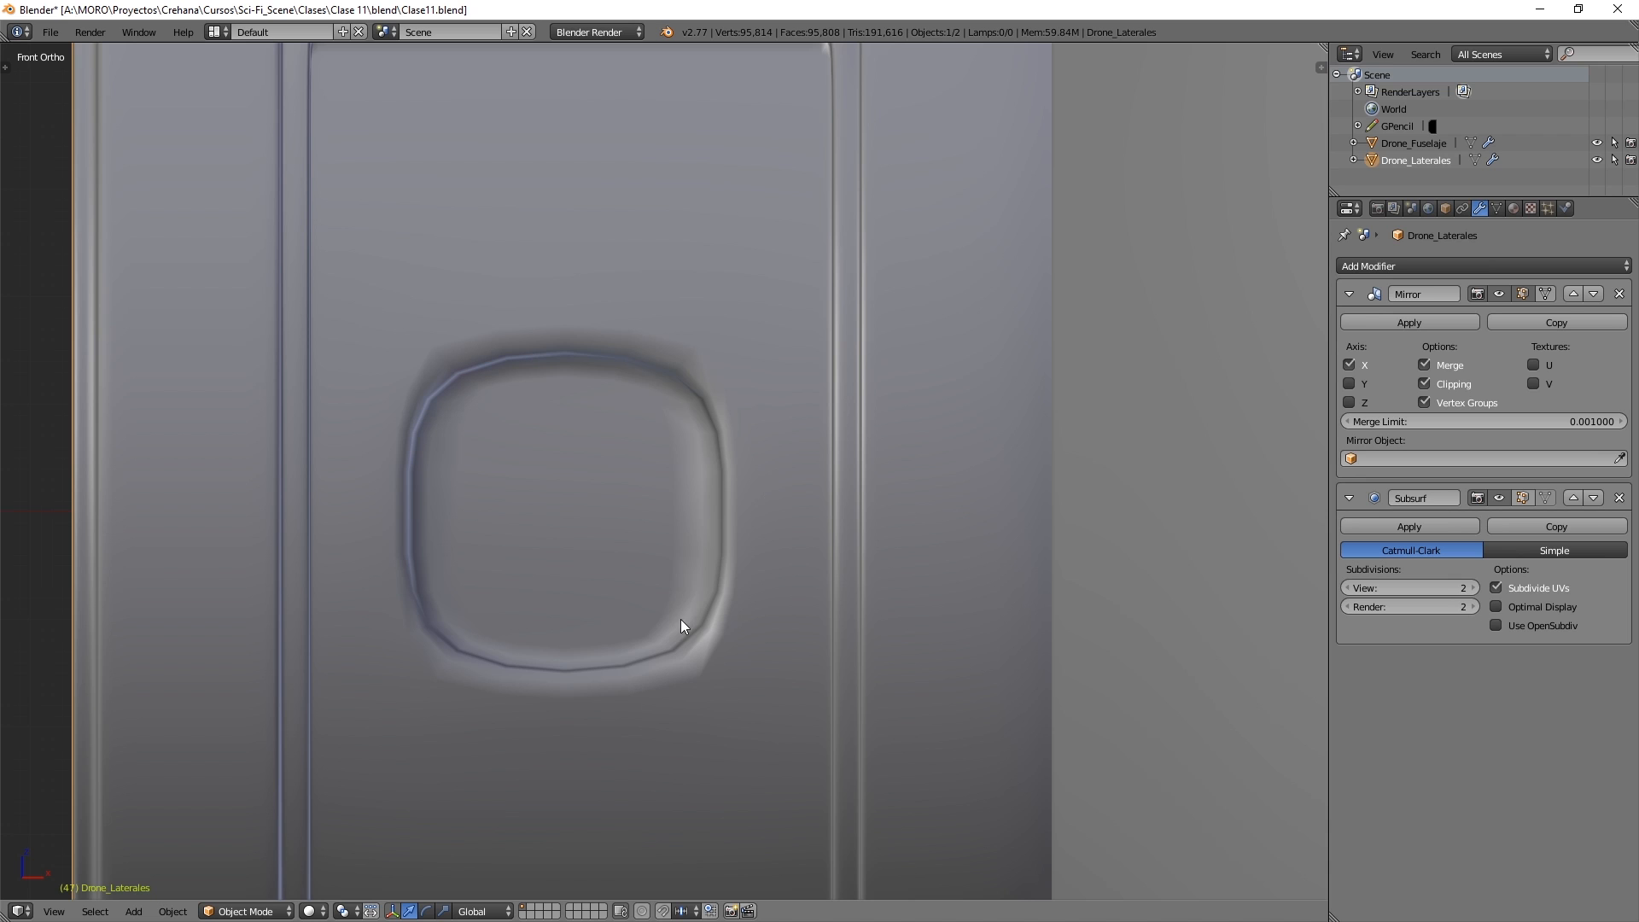
- Add a supporting edge loop around the inner pocket's walls, slide it close to the rim, and return to Object Mode
{"action": "key", "text": "Tab"}
{"action": "scroll", "coordinate": [649, 418], "scroll_direction": "up", "scroll_amount": 1}
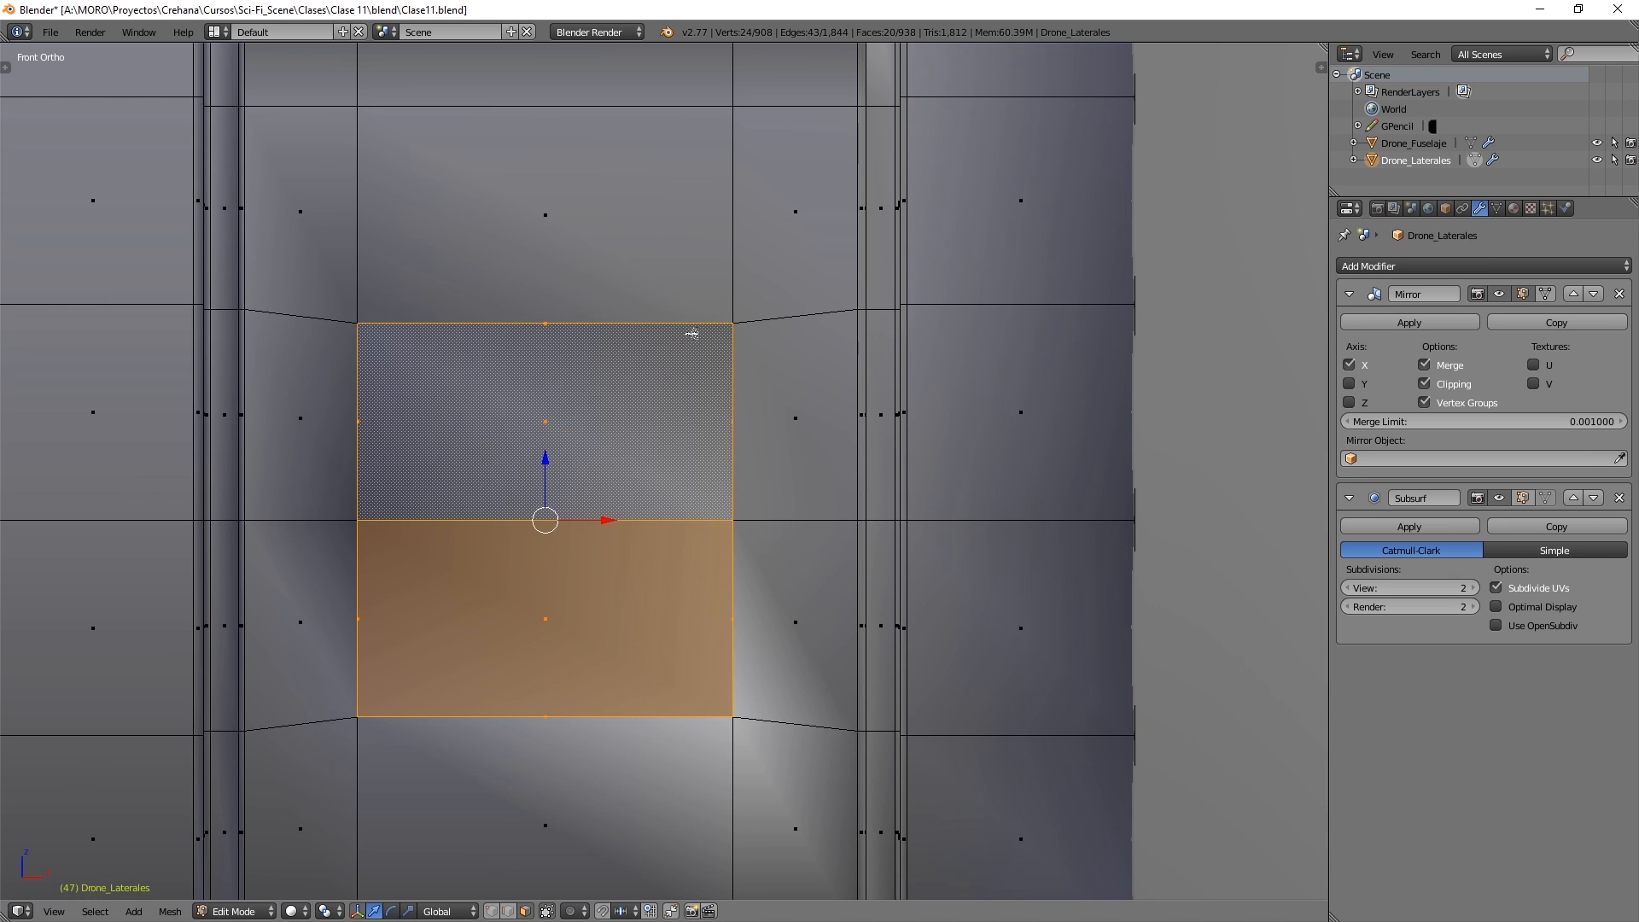
{"action": "key", "text": "a"}
{"action": "middle_click_drag", "start_coordinate": [606, 419], "coordinate": [714, 420]}
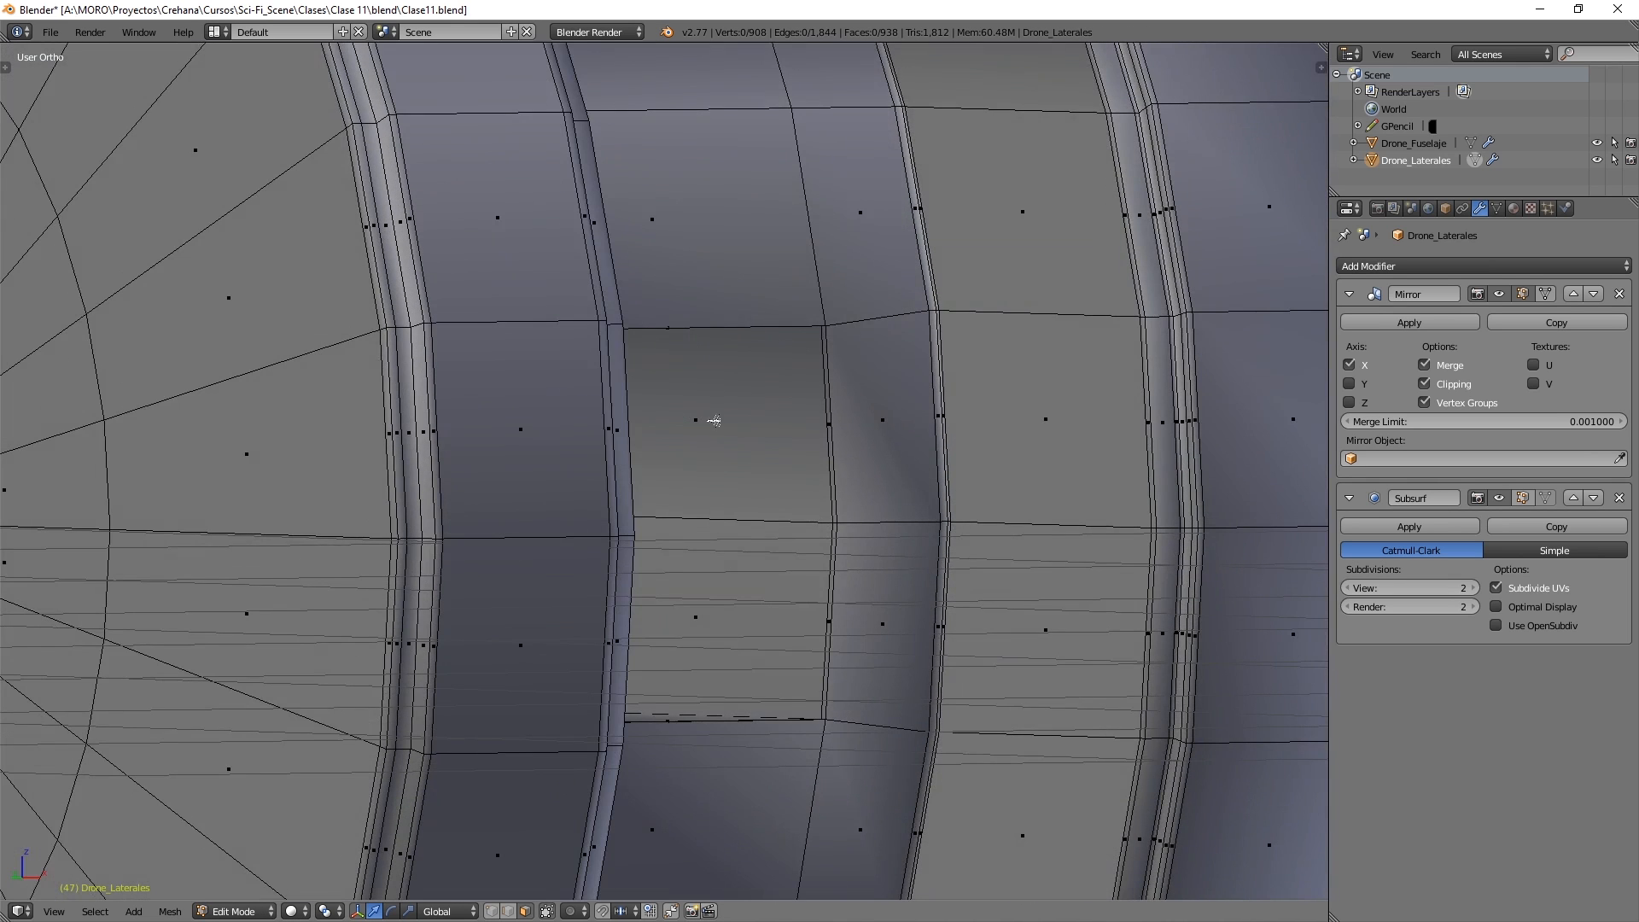
{"action": "key", "text": "ctrl+r"}
{"action": "left_click", "coordinate": [716, 485]}
{"action": "left_click", "coordinate": [806, 488]}
{"action": "key", "text": "Tab"}
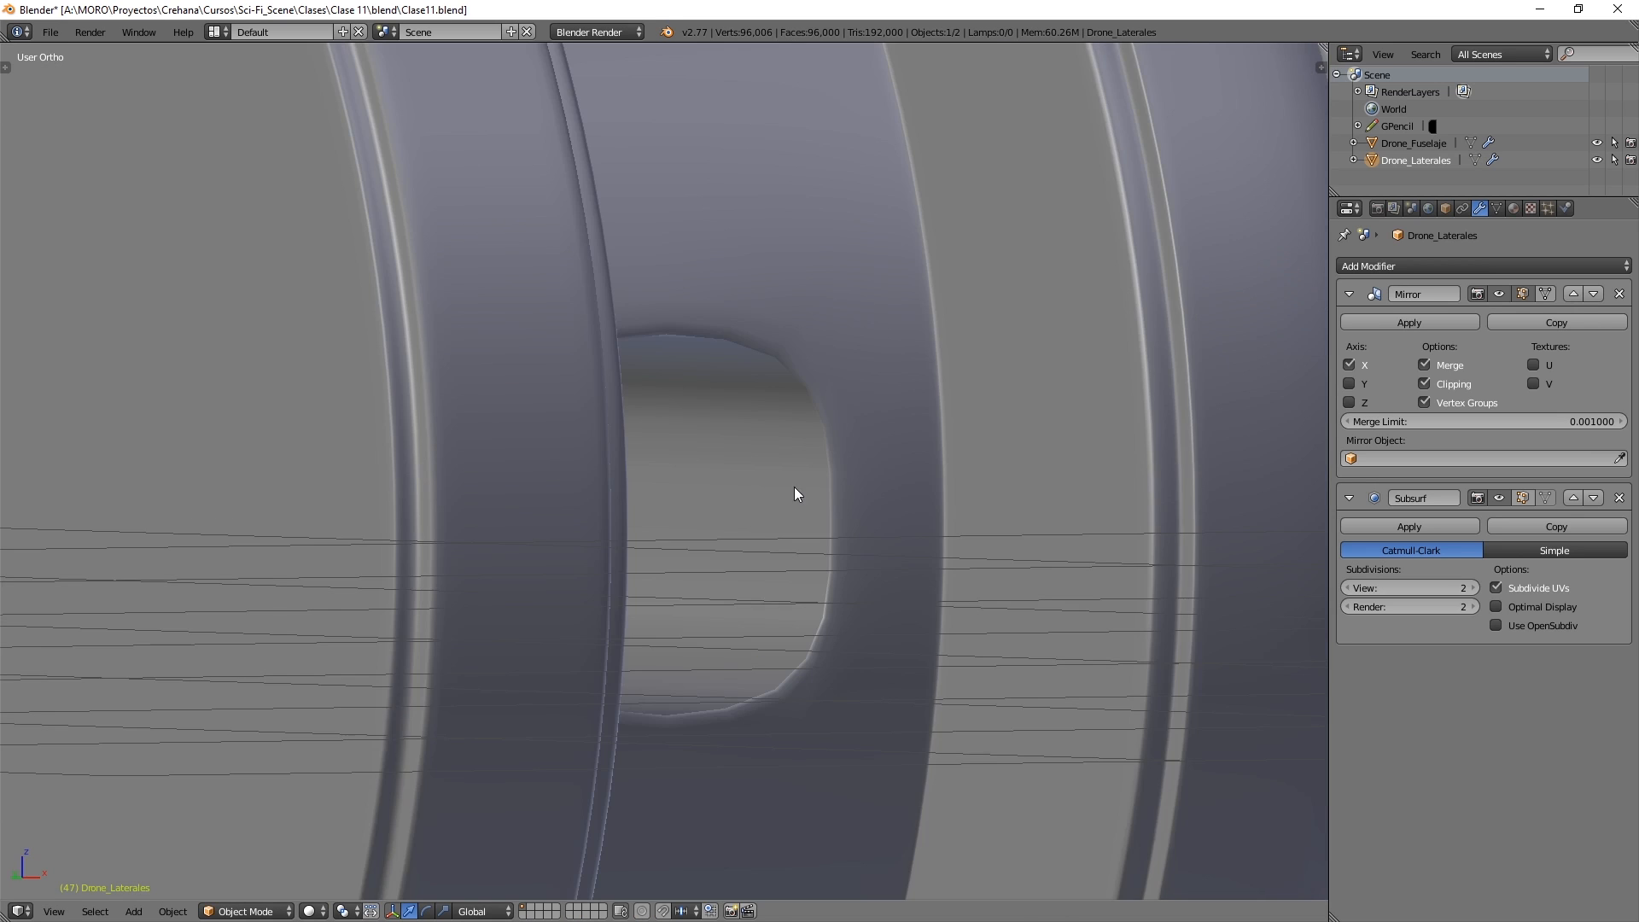
{"action": "scroll", "coordinate": [794, 486], "scroll_direction": "down", "scroll_amount": 2}
{"action": "middle_click_drag", "start_coordinate": [794, 486], "coordinate": [601, 454]}
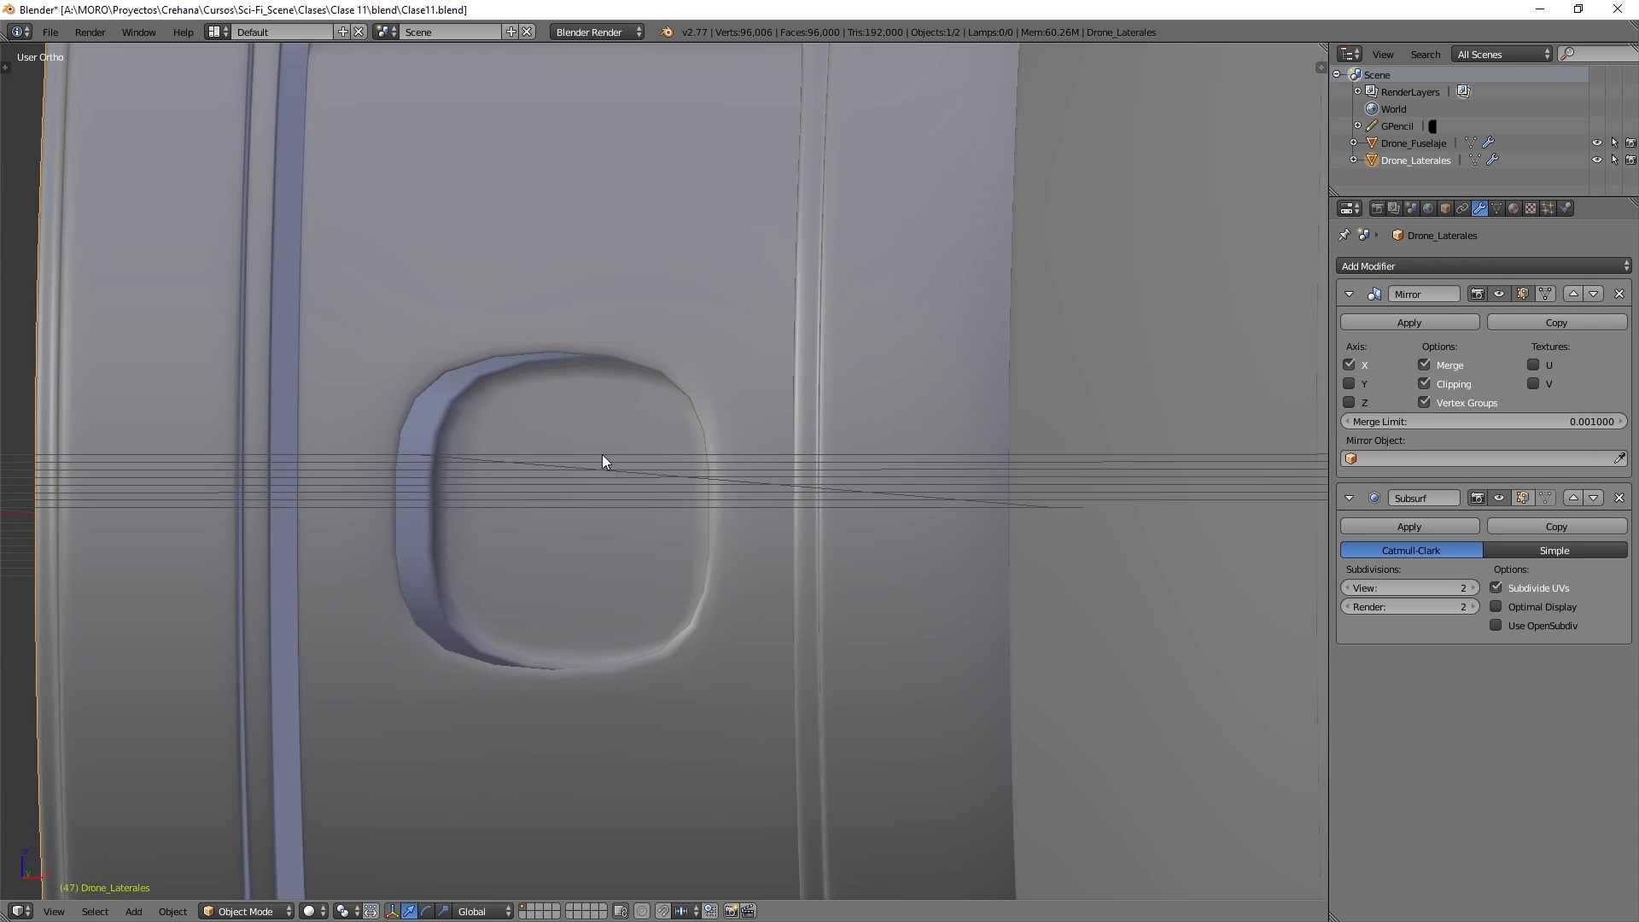
- Set the side attachments' Subsurf subdivisions to 3 for both View and Render
{"action": "left_click", "coordinate": [1475, 589]}
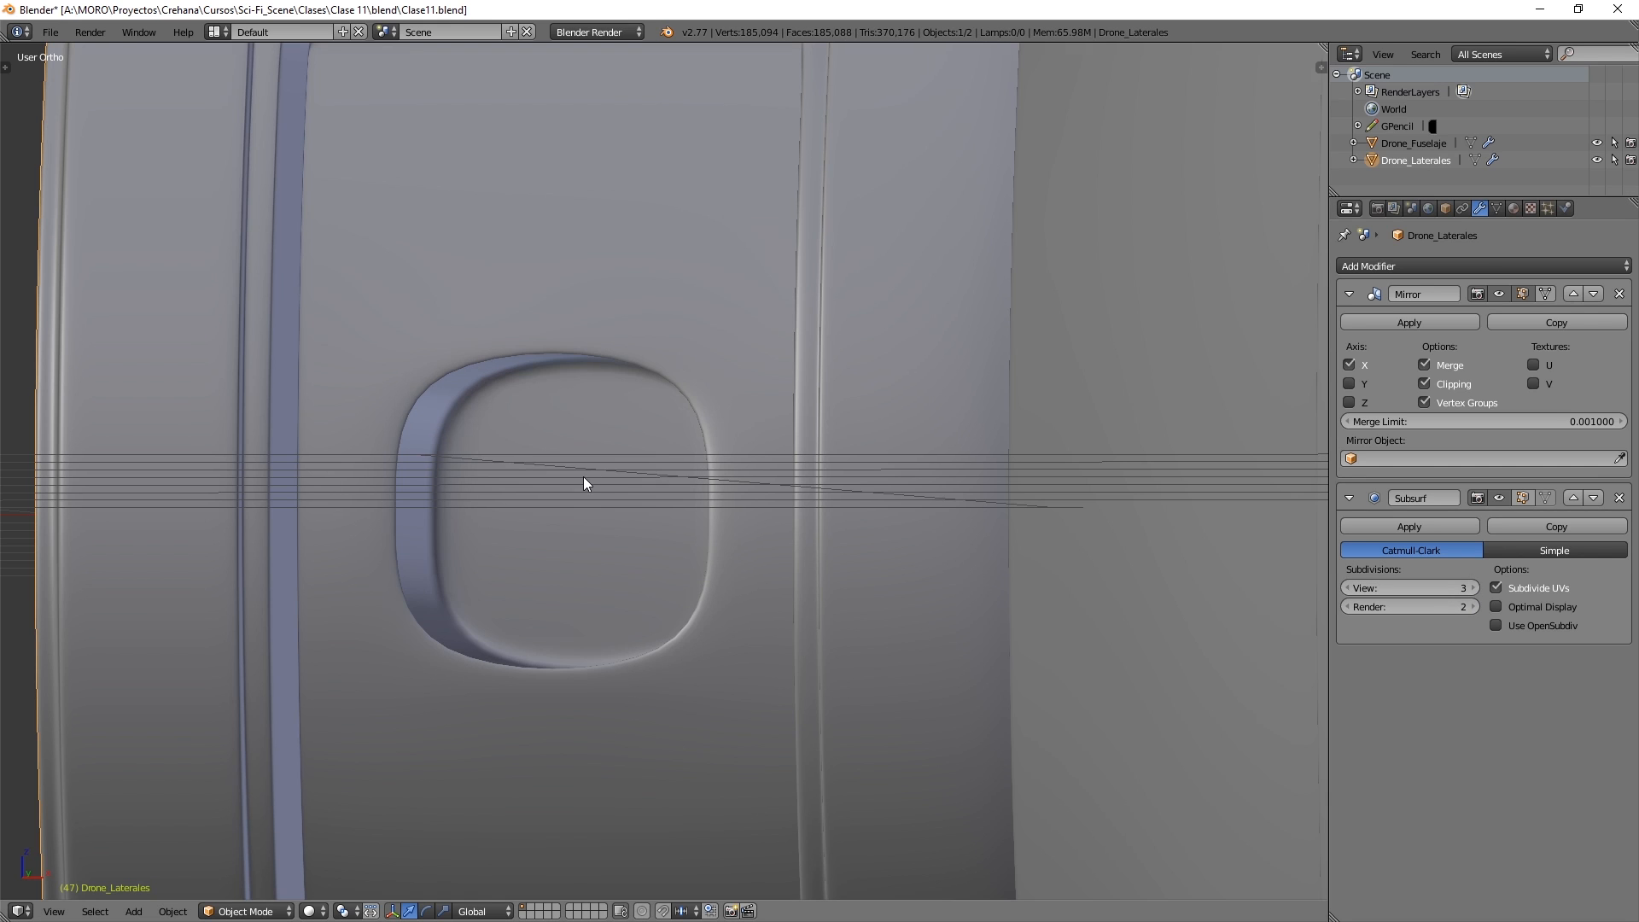
{"action": "middle_click_drag", "start_coordinate": [586, 479], "coordinate": [749, 556]}
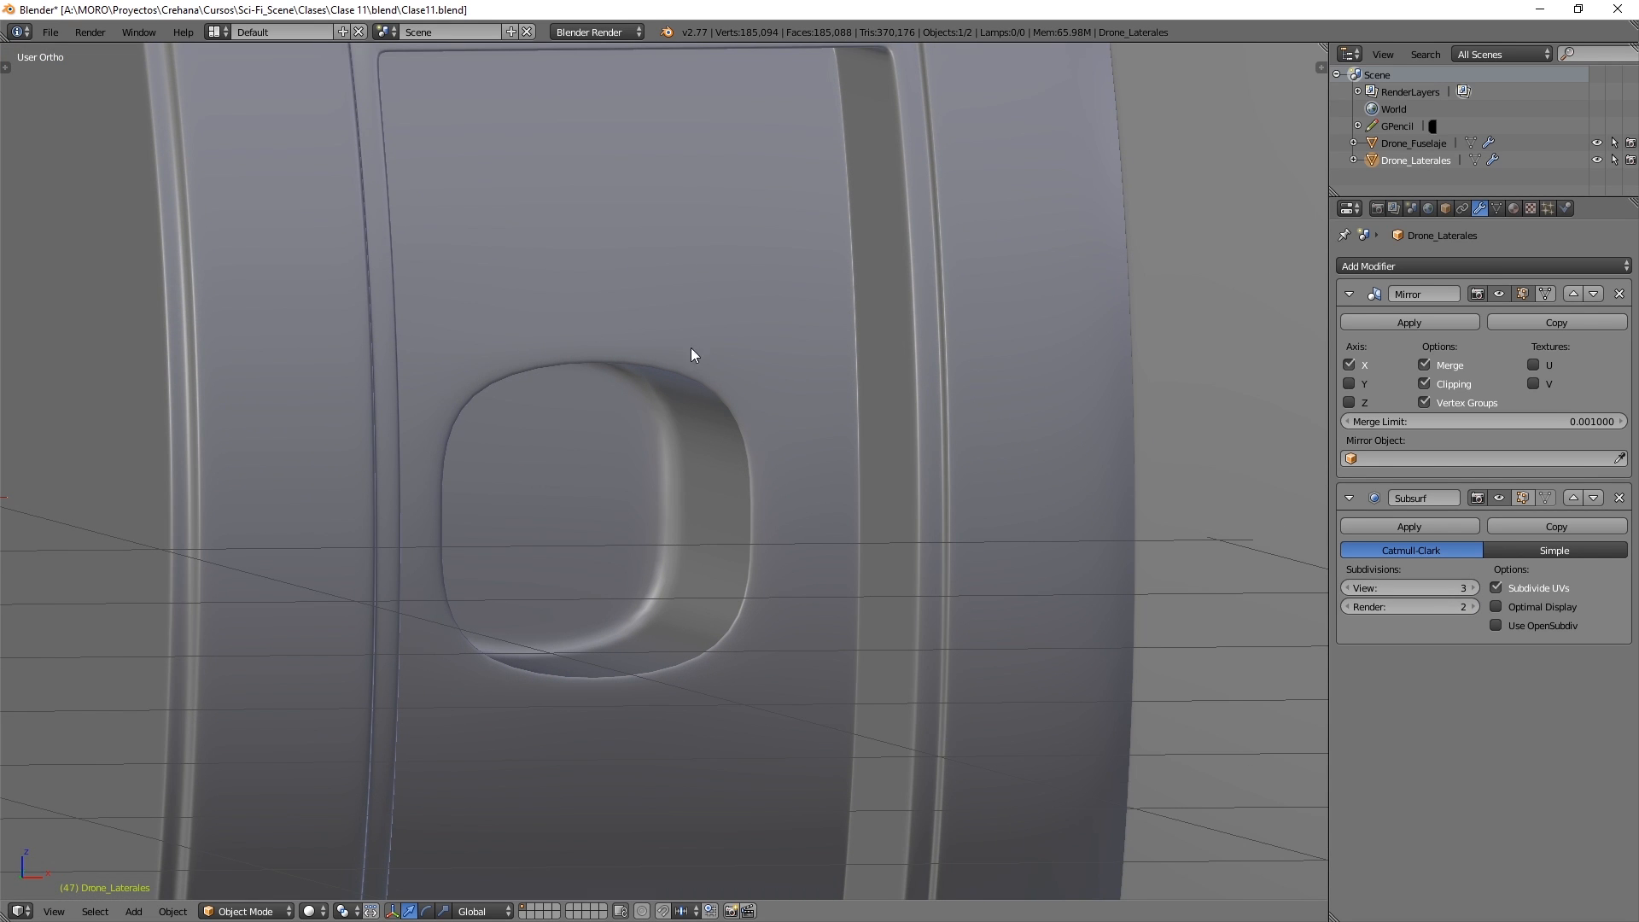
{"action": "left_click", "coordinate": [1471, 606]}
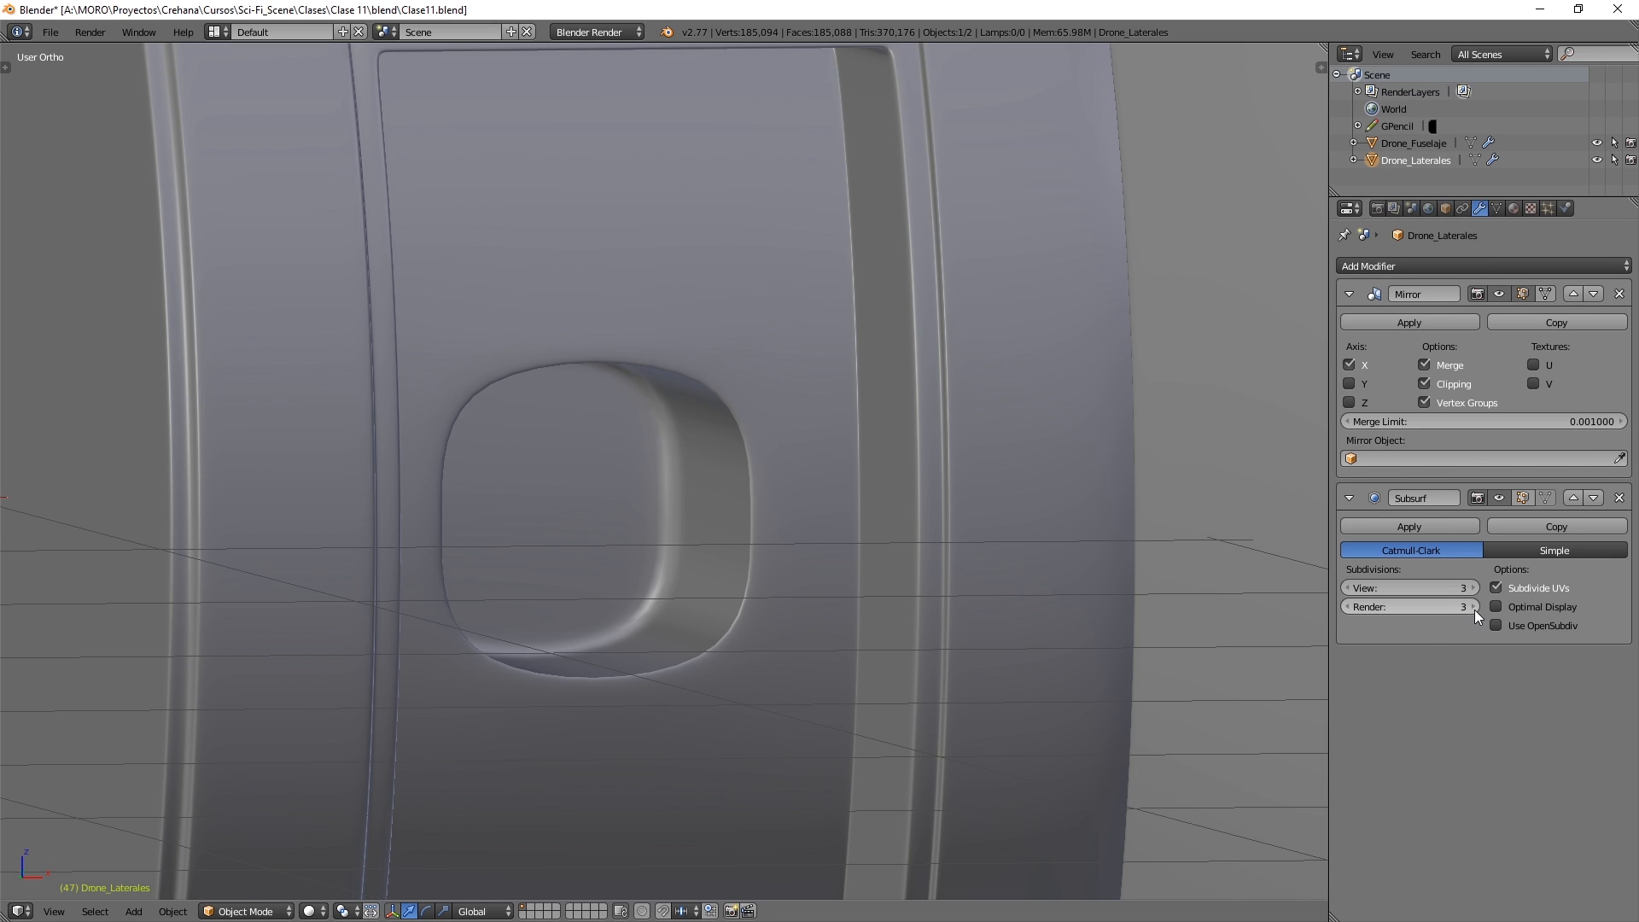
{"action": "scroll", "coordinate": [702, 375], "scroll_direction": "down", "scroll_amount": 7}
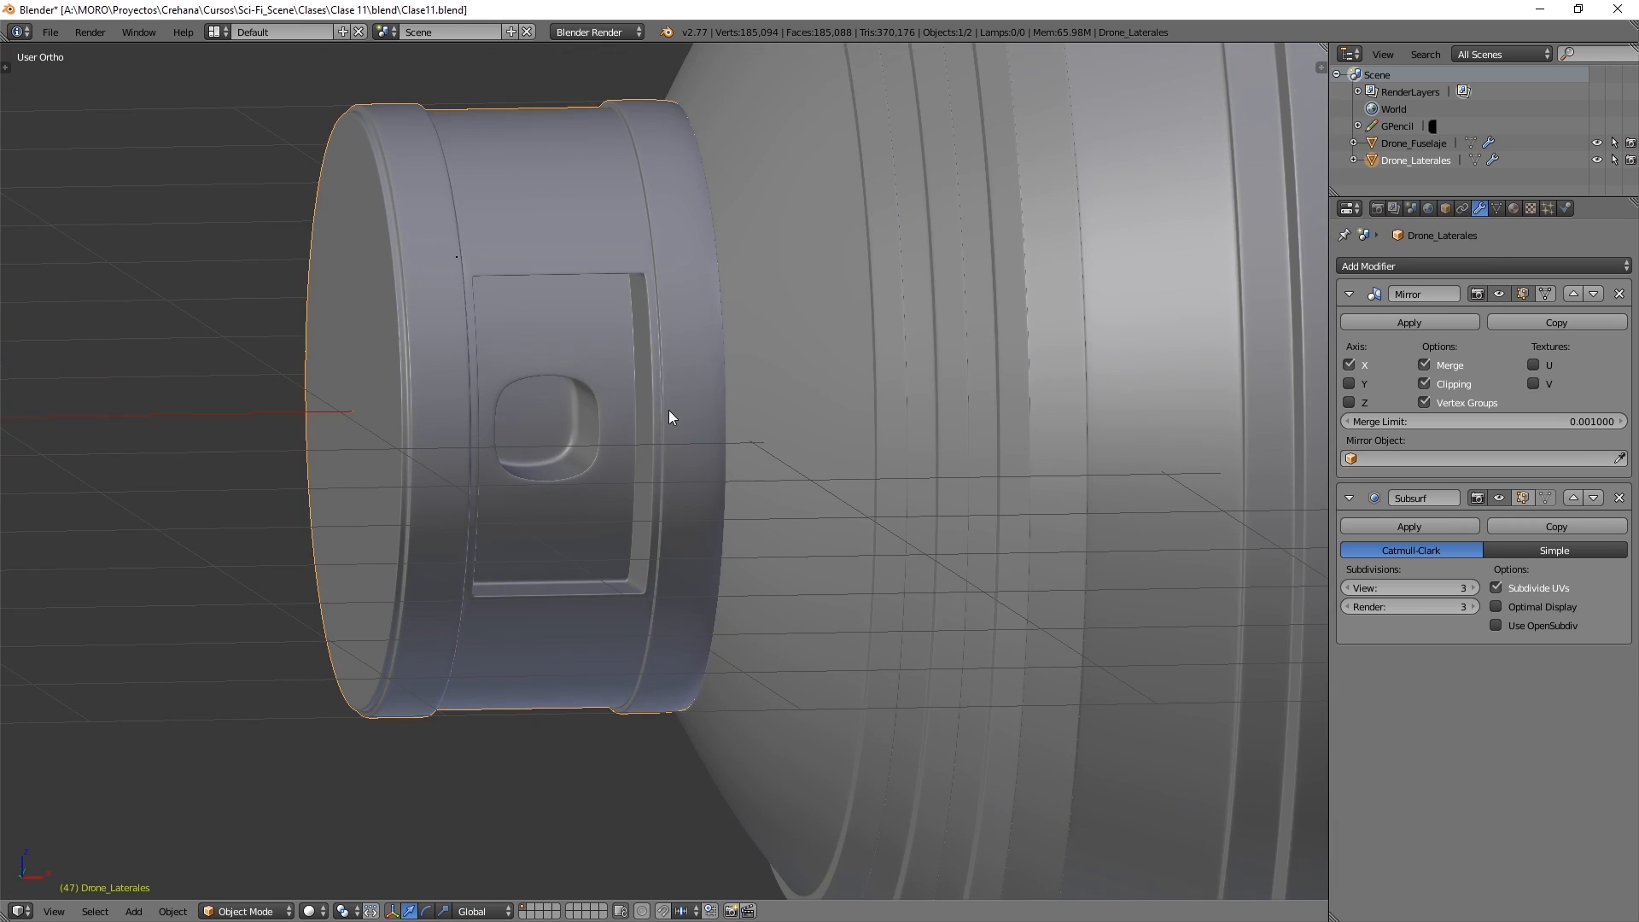
{"action": "scroll", "coordinate": [665, 408], "scroll_direction": "down", "scroll_amount": 4}
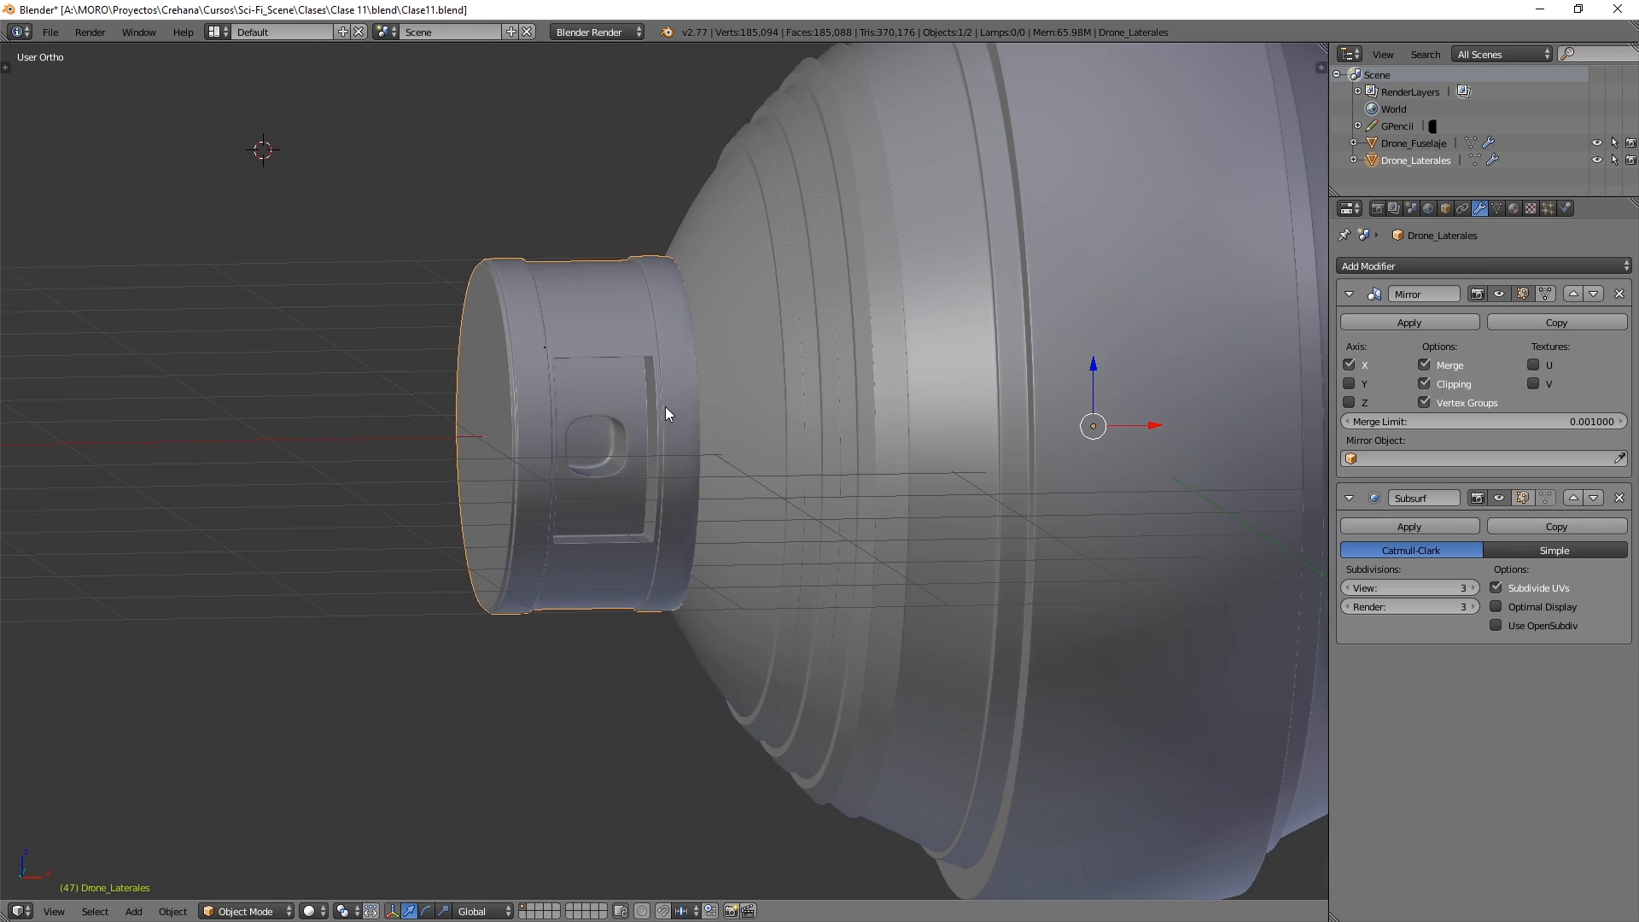
- Select the Drone_Fuselaje object and, in Edit Mode, select the edge loop at the middle of its central band
{"action": "middle_click_drag", "start_coordinate": [664, 406], "coordinate": [894, 200]}
{"action": "scroll", "coordinate": [717, 459], "scroll_direction": "down", "scroll_amount": 1}
{"action": "right_click", "coordinate": [799, 416]}
{"action": "key", "text": "Tab"}
{"action": "right_click", "coordinate": [484, 263], "text": "alt"}
{"action": "right_click", "coordinate": [774, 269], "text": "alt"}
{"action": "middle_click_drag", "start_coordinate": [802, 313], "coordinate": [739, 199]}
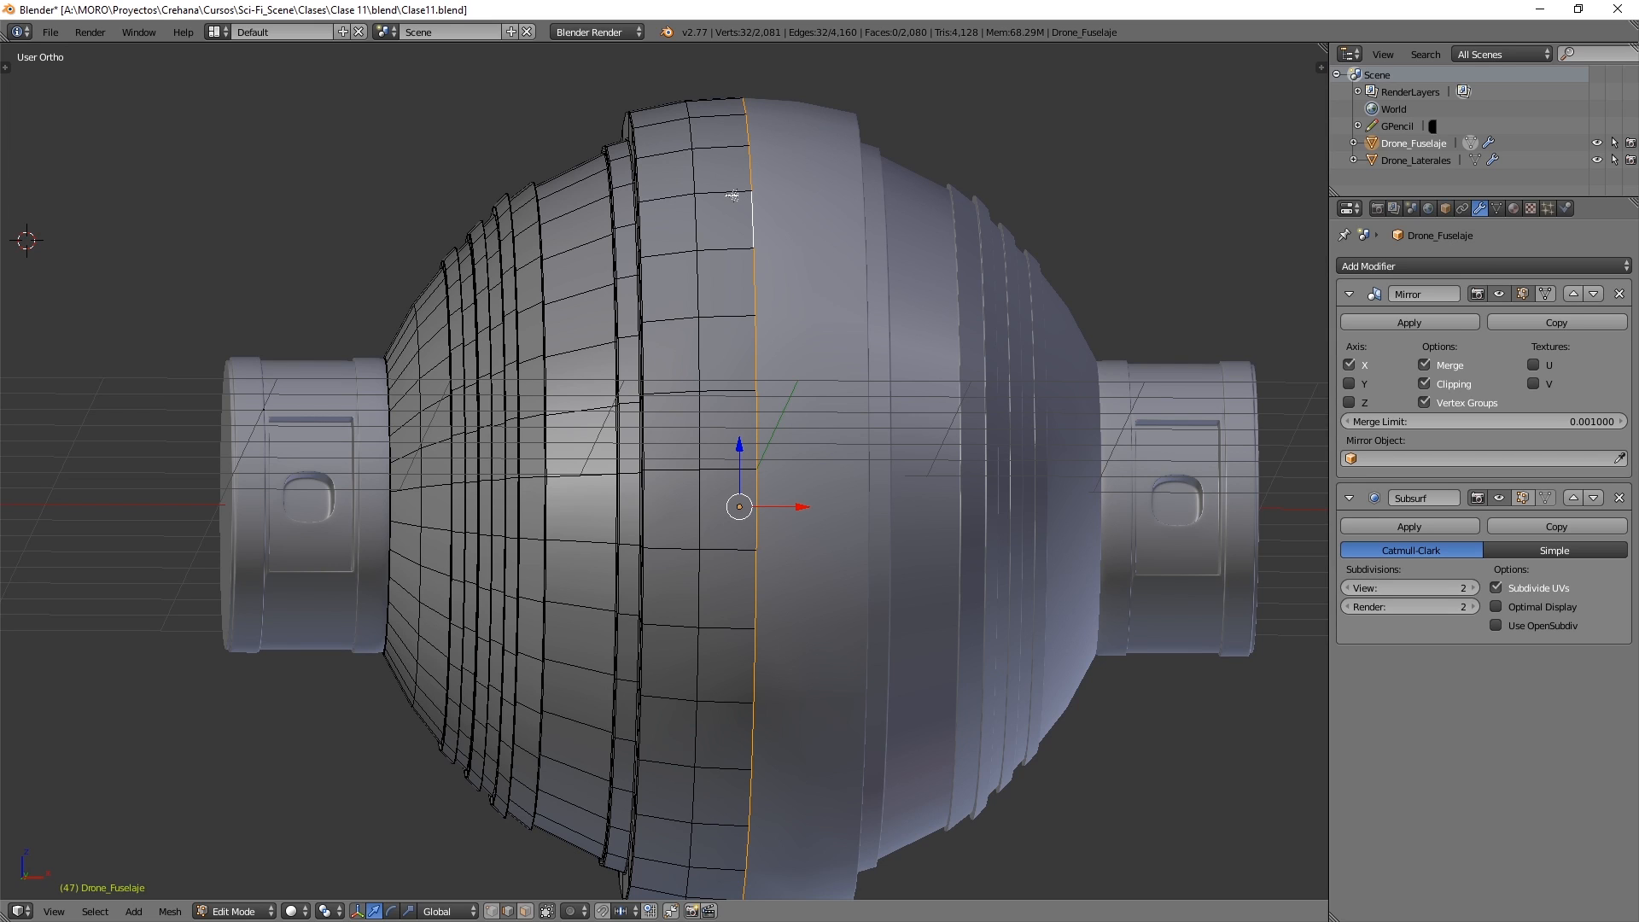
- Sketch a curved and a straight Grease Pencil stroke above the fuselage's central band and erase both
{"action": "left_click_drag", "start_coordinate": [699, 73], "coordinate": [862, 100]}
{"action": "left_click_drag", "start_coordinate": [627, 78], "coordinate": [895, 76]}
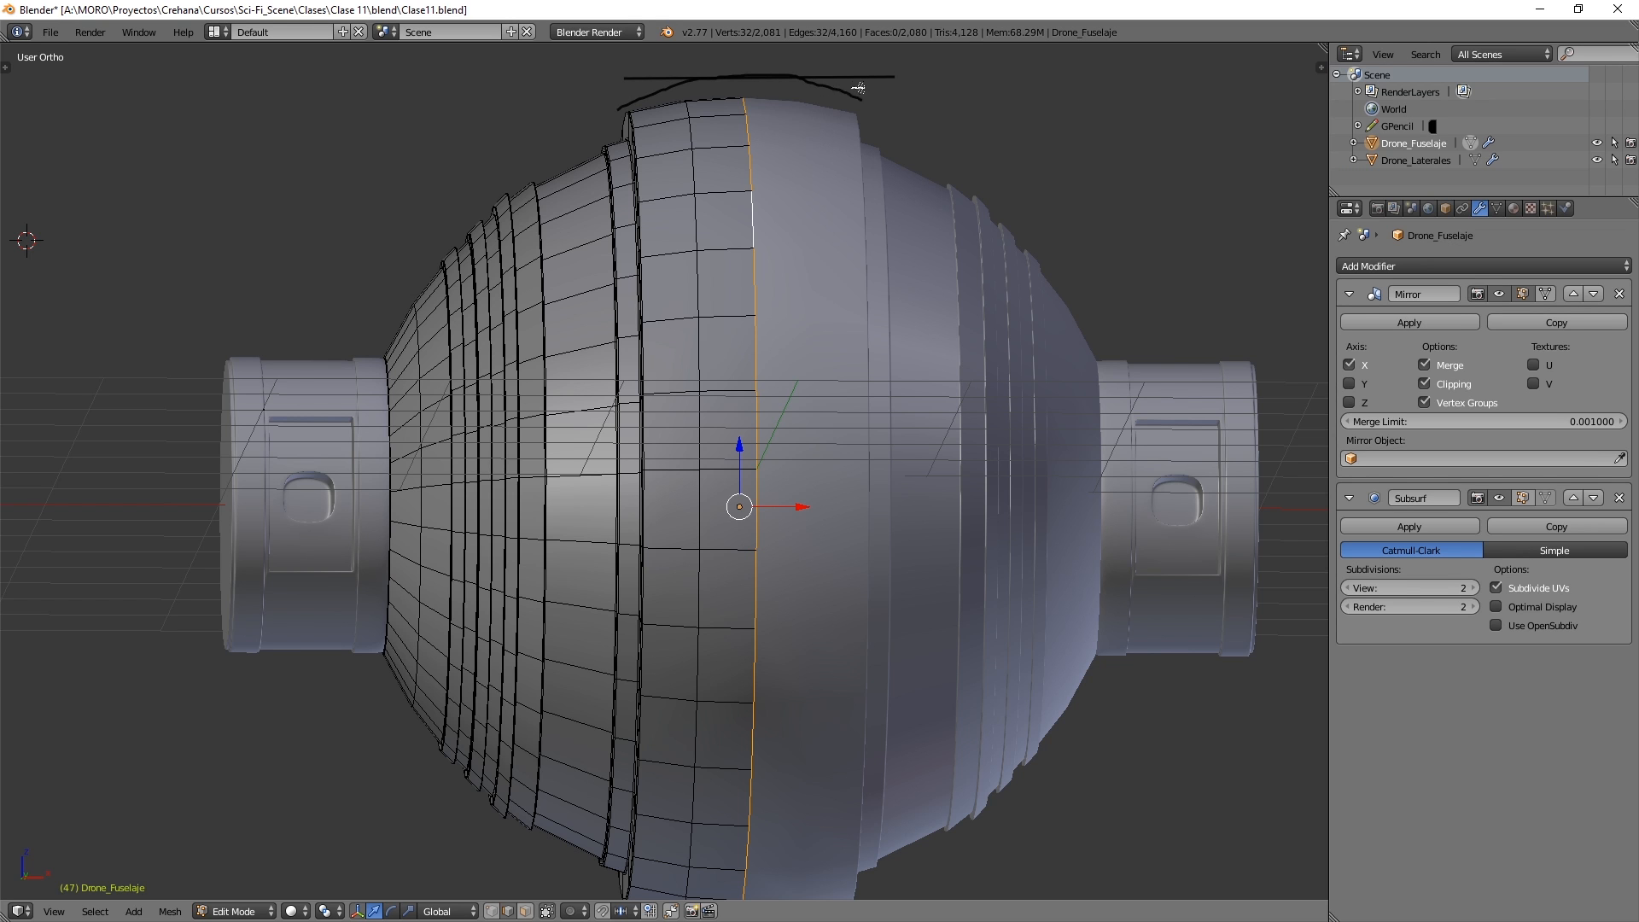
{"action": "key", "text": "d+x"}
- Add the central band's two neighbouring edge loops to the selection and compare their radii in wireframe from the right view
{"action": "middle_click_drag", "start_coordinate": [812, 226], "coordinate": [686, 228]}
{"action": "right_click", "coordinate": [660, 212], "text": "alt+shift"}
{"action": "right_click", "coordinate": [650, 221], "text": "alt+shift"}
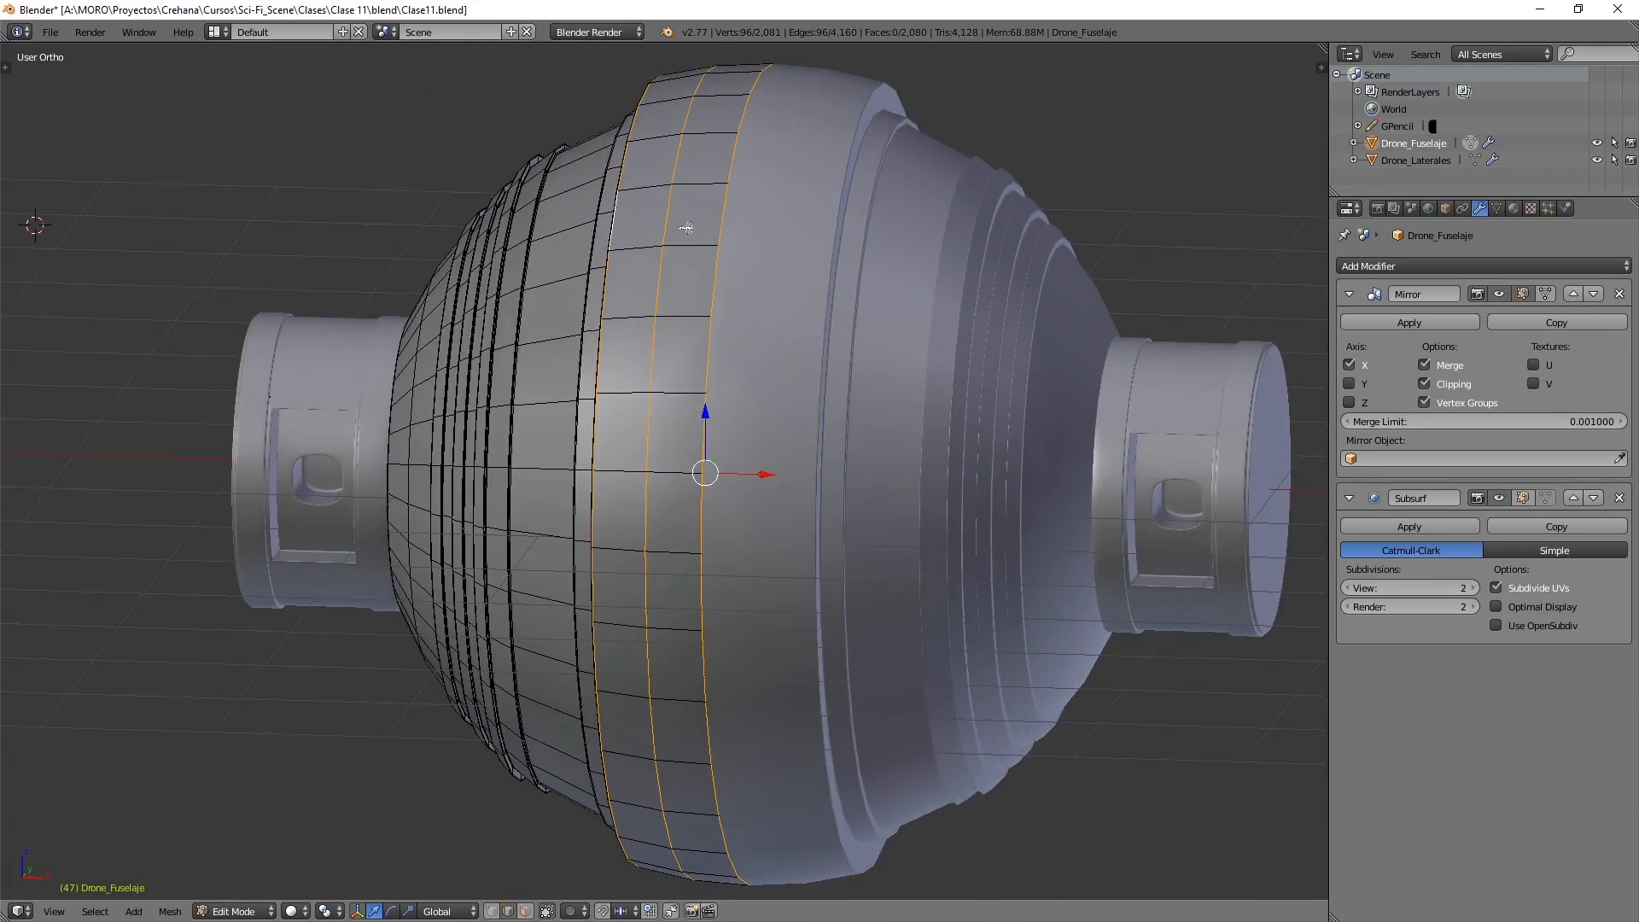
{"action": "key", "text": "KP_3"}
{"action": "key", "text": "z"}
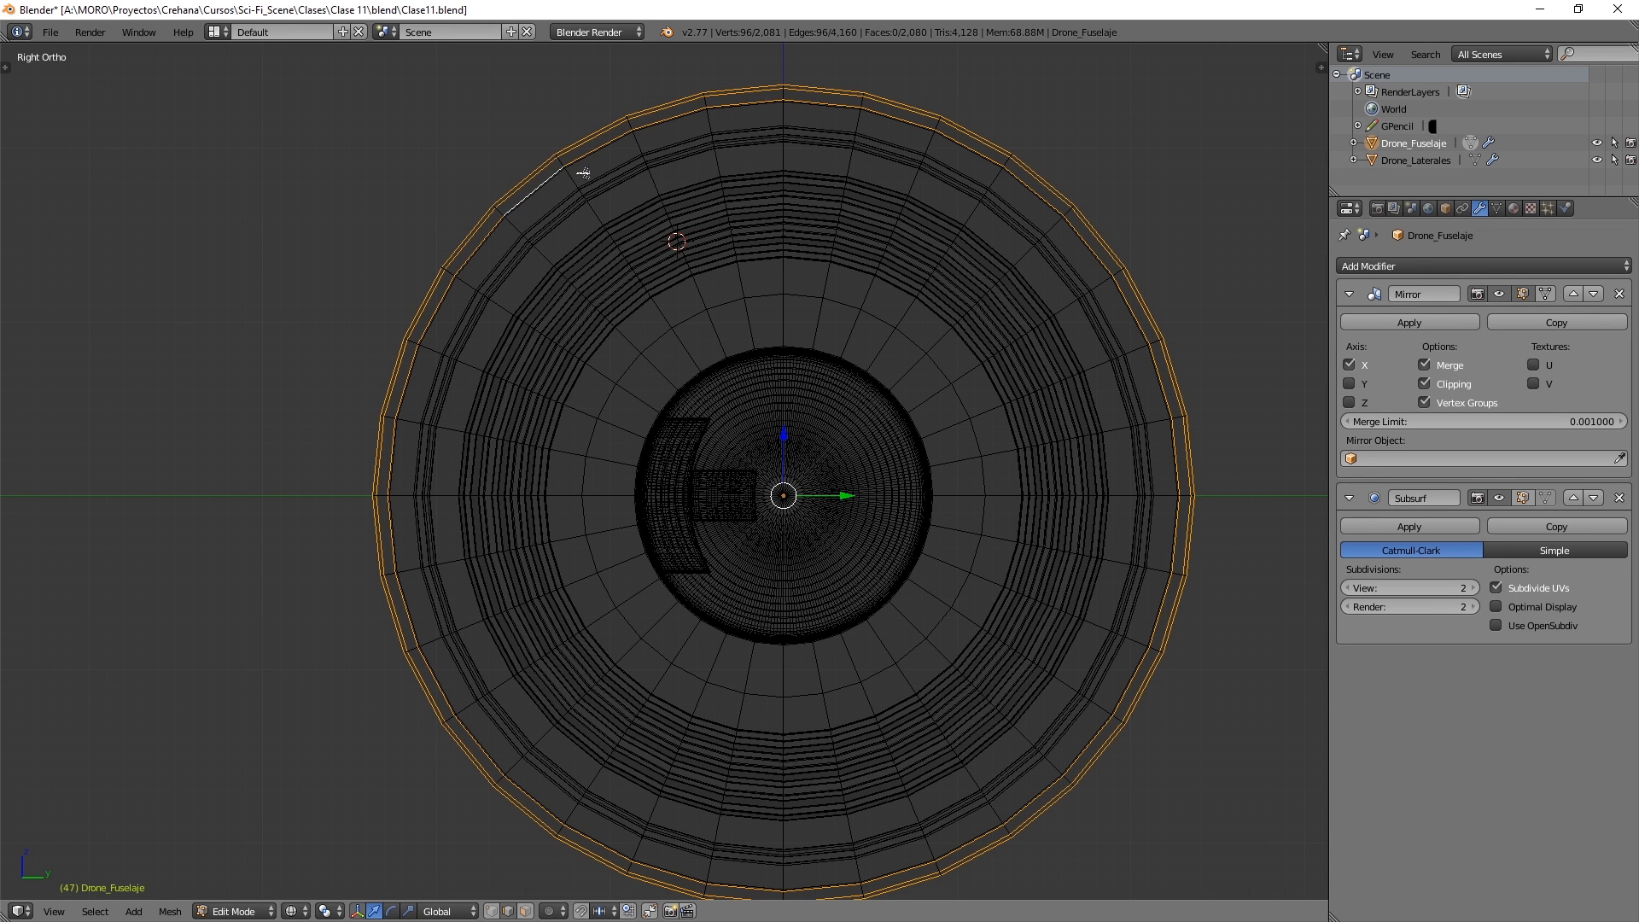
{"action": "middle_click_drag", "start_coordinate": [543, 164], "coordinate": [610, 231], "text": "shift"}
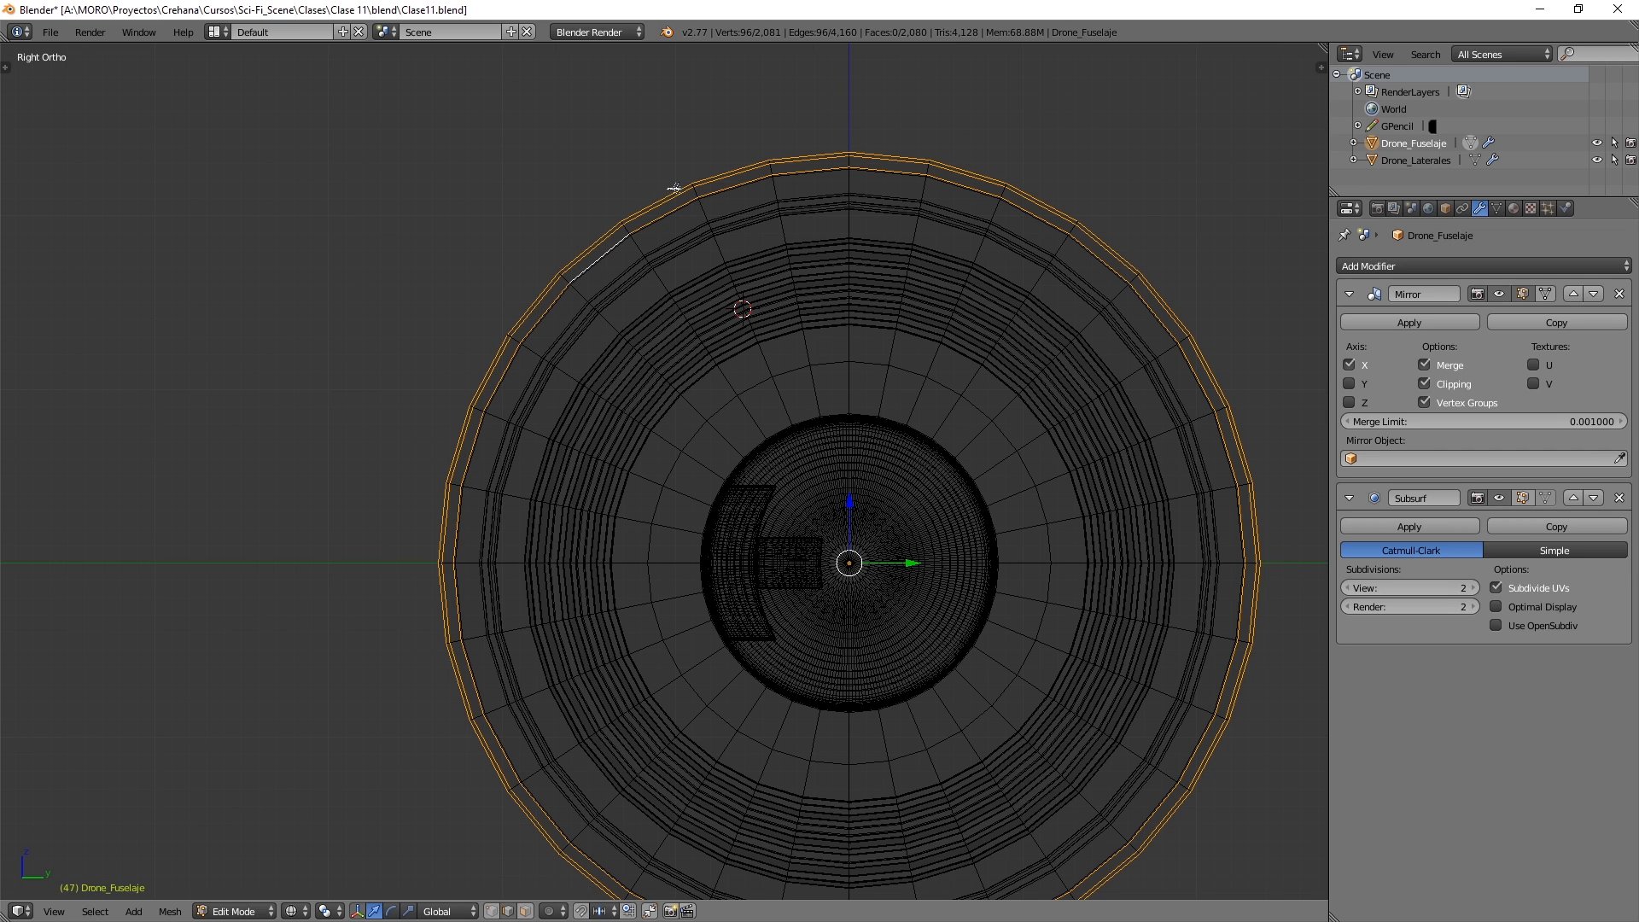
{"action": "scroll", "coordinate": [564, 216], "scroll_direction": "up", "scroll_amount": 6}
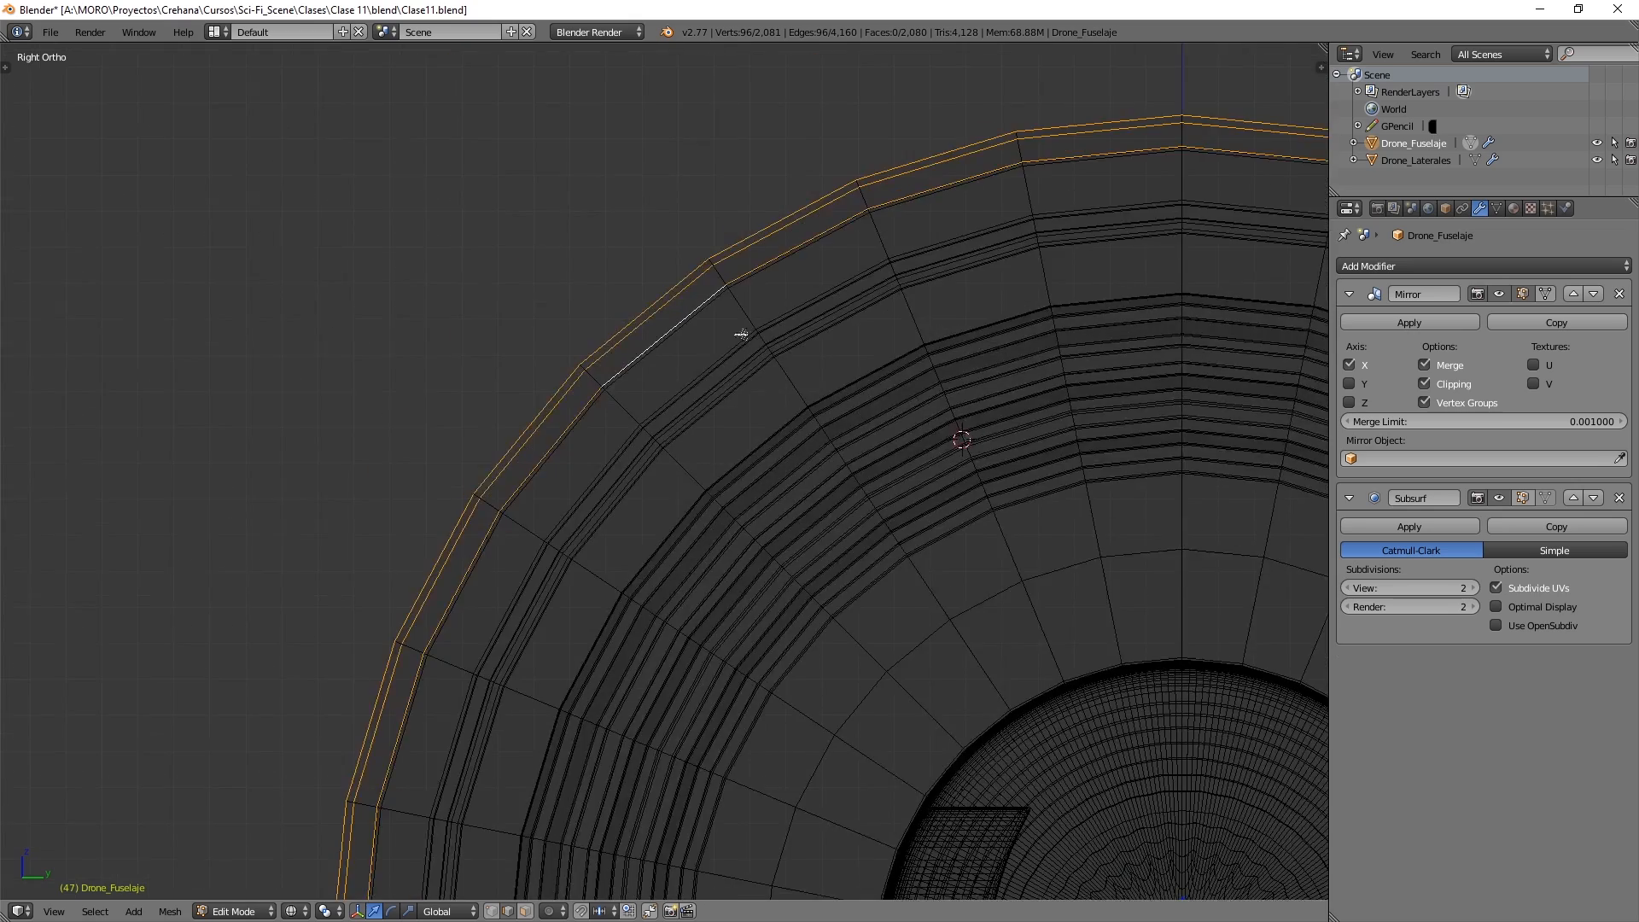
{"action": "scroll", "coordinate": [653, 343], "scroll_direction": "up", "scroll_amount": 2}
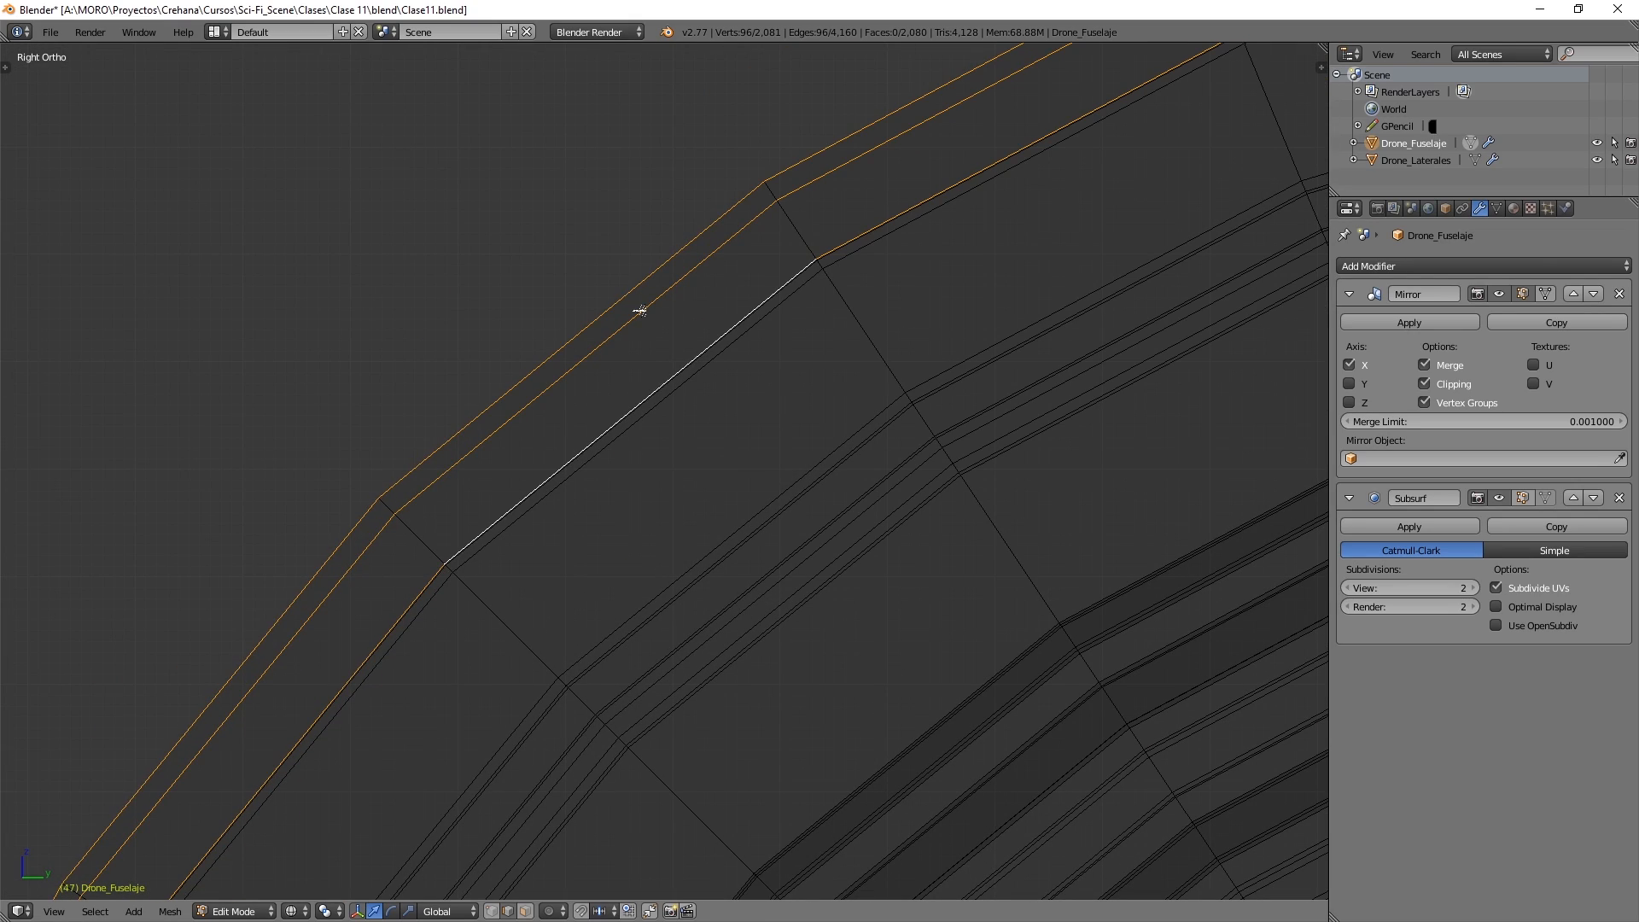
- Scale the central band's smaller edge loops outward to the outermost loop's radius, and return to Object Mode with solid shading
{"action": "right_click", "coordinate": [640, 310], "text": "alt"}
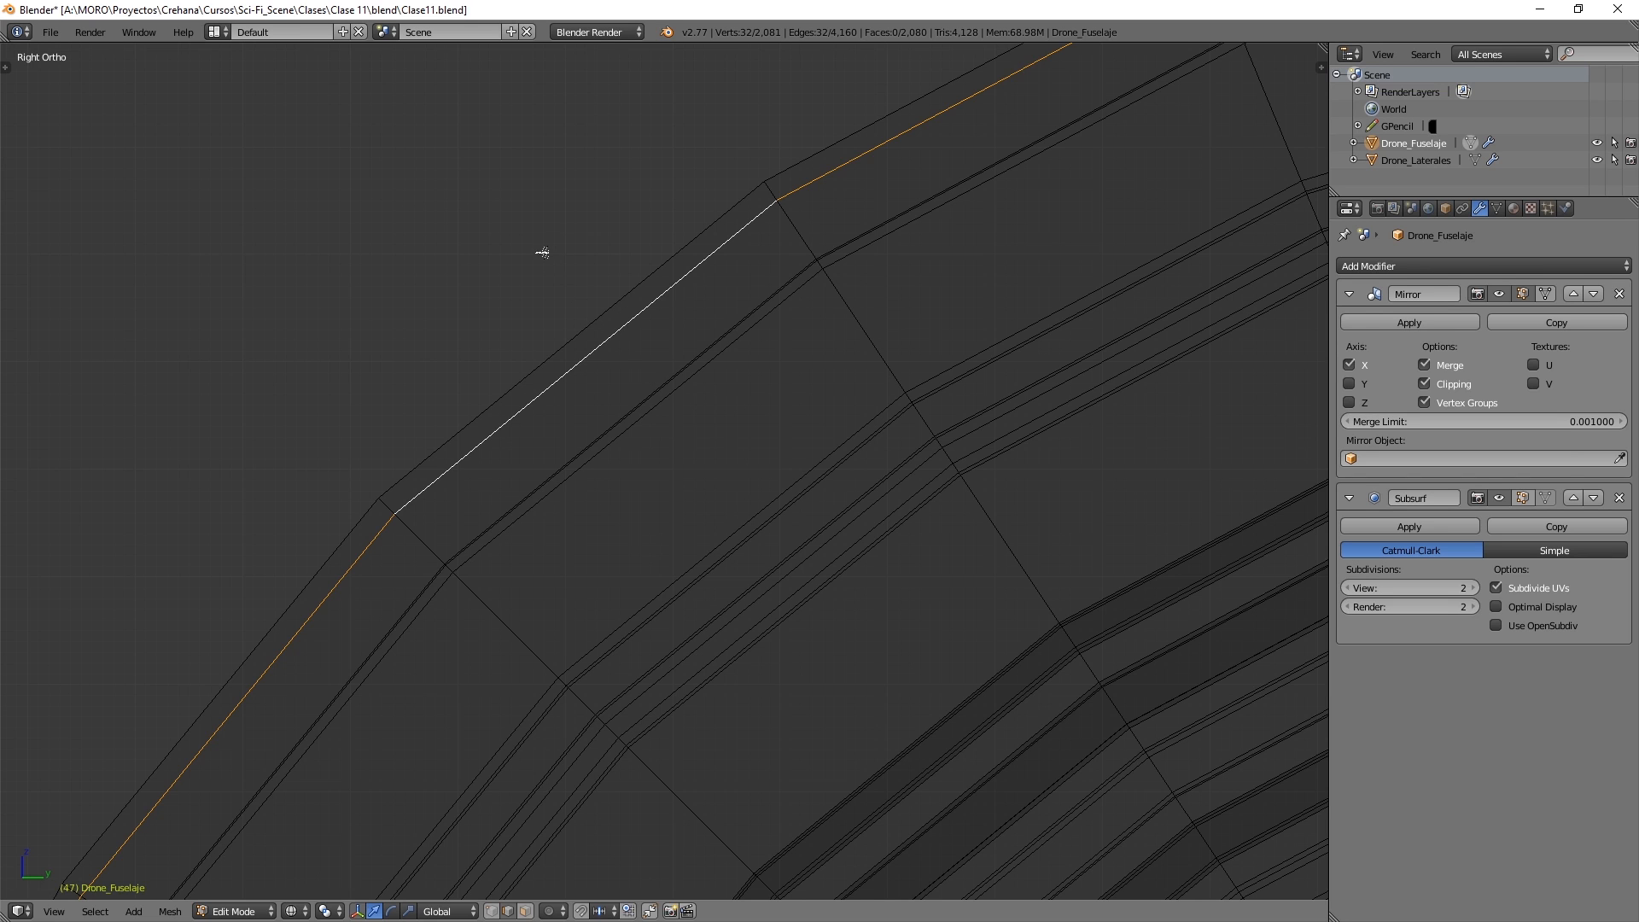
{"action": "key", "text": "s"}
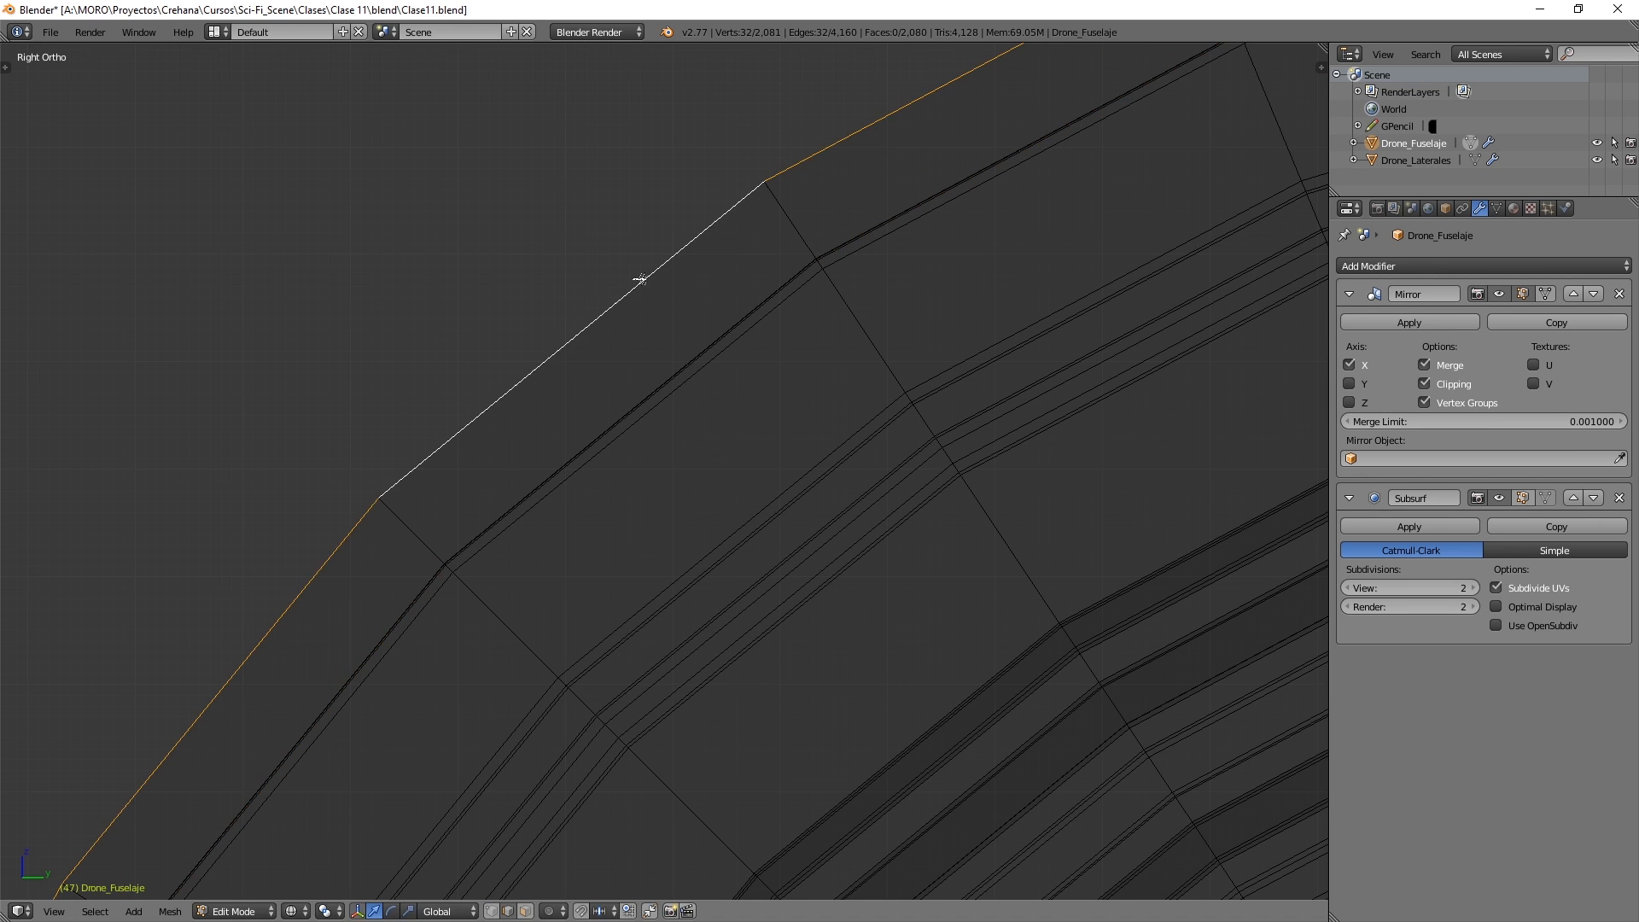
{"action": "left_click", "coordinate": [1244, 68]}
{"action": "key", "text": "Tab"}
{"action": "scroll", "coordinate": [698, 347], "scroll_direction": "down", "scroll_amount": 6}
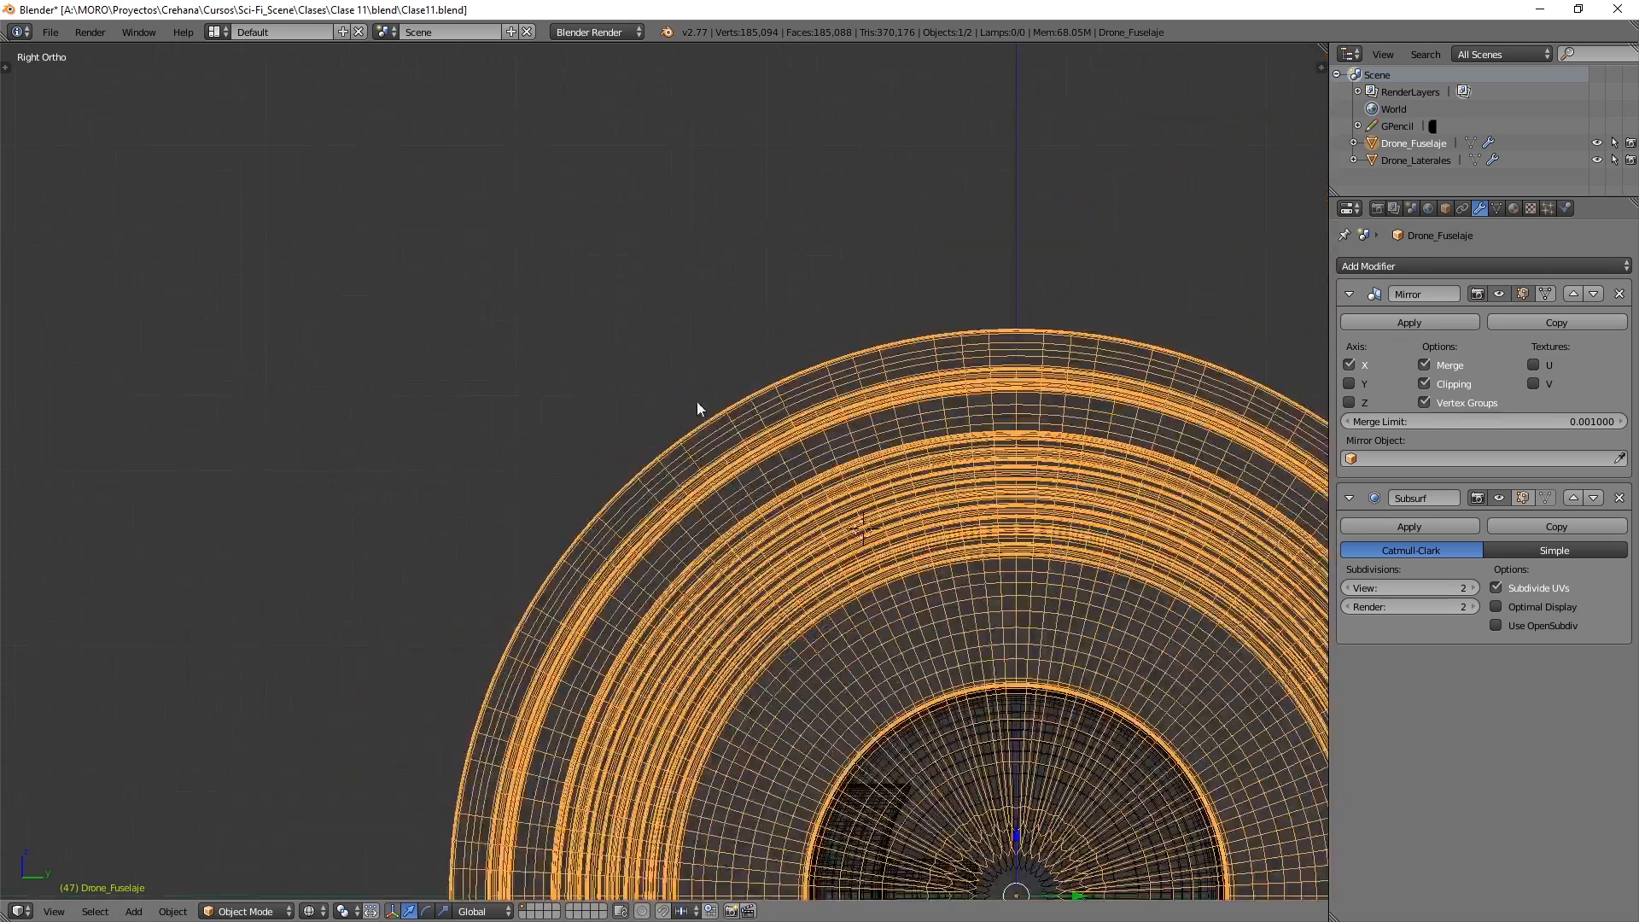
{"action": "key", "text": "z"}
{"action": "middle_click_drag", "start_coordinate": [635, 194], "coordinate": [802, 254]}
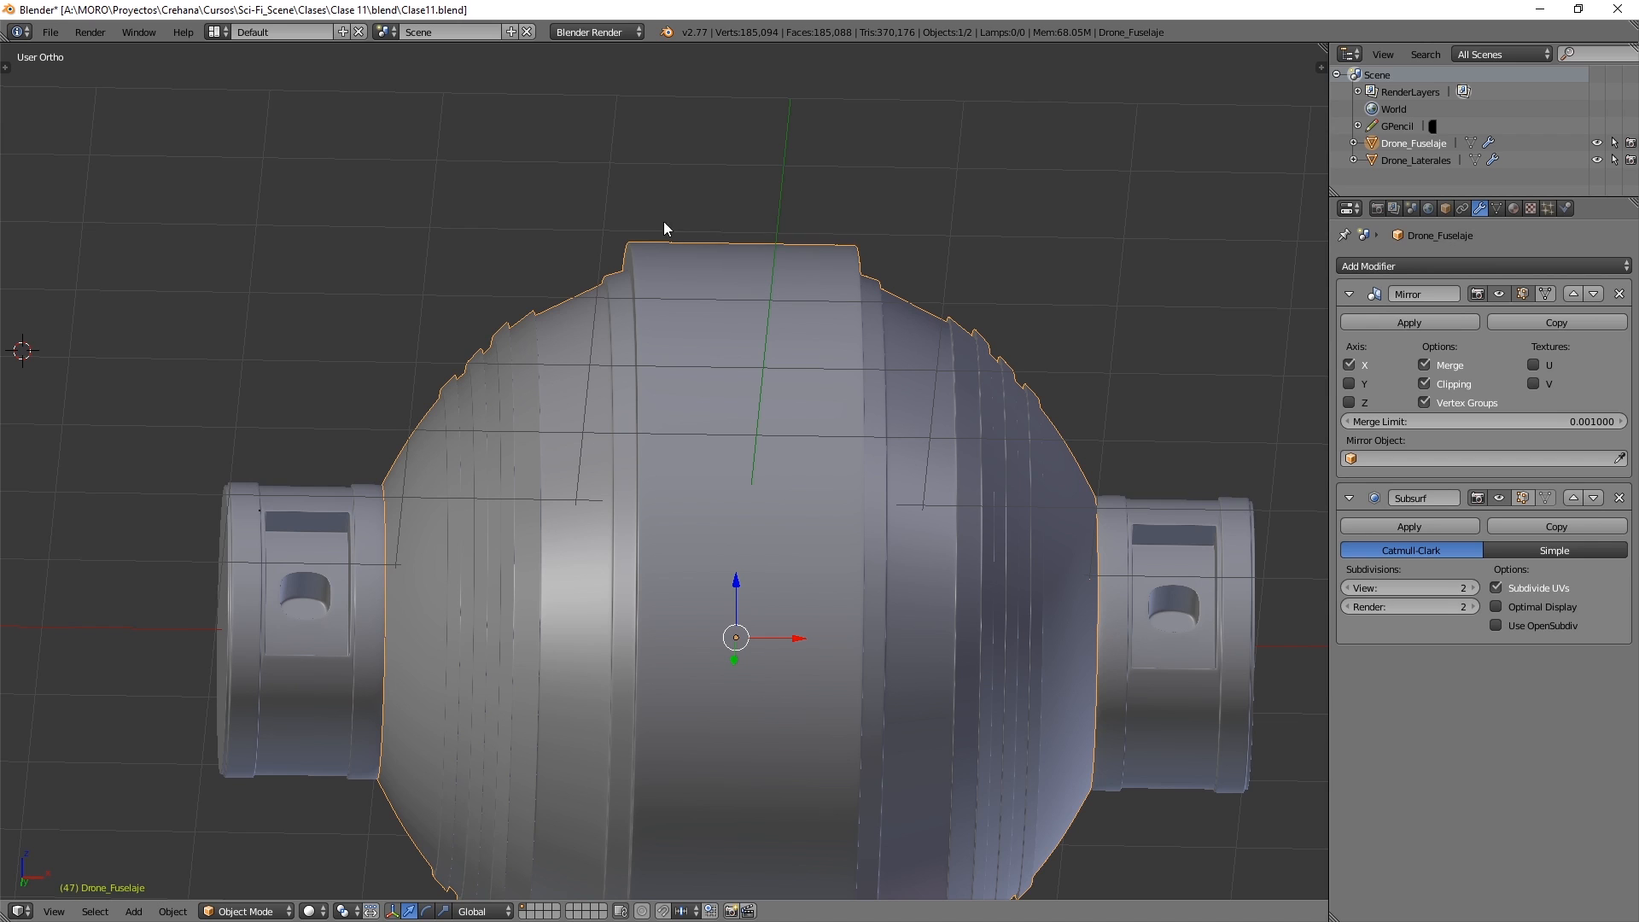
- Sketch a straight and an arched Grease Pencil stroke above the flattened central band and erase both
{"action": "left_click_drag", "start_coordinate": [633, 227], "coordinate": [871, 229]}
{"action": "mouse_move", "coordinate": [626, 219]}
{"action": "left_mouse_down"}
{"action": "mouse_move", "coordinate": [669, 185]}
{"action": "mouse_move", "coordinate": [886, 223]}
{"action": "left_mouse_up"}
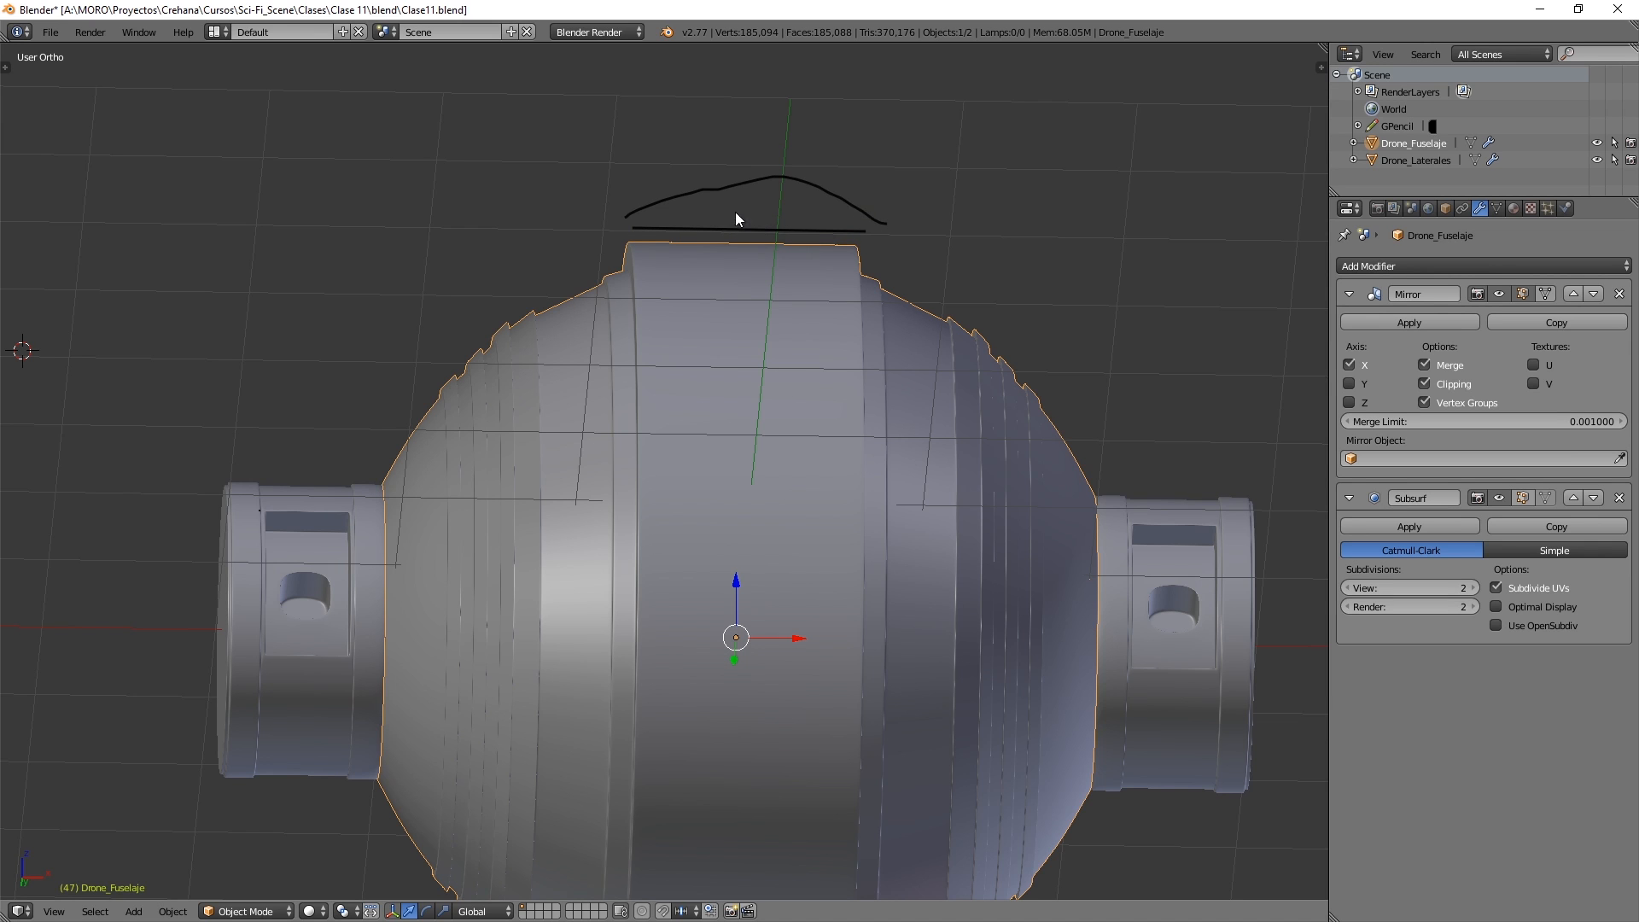
{"action": "right_click_drag", "start_coordinate": [735, 212], "coordinate": [868, 252]}
{"action": "scroll", "coordinate": [787, 157], "scroll_direction": "down", "scroll_amount": 3}
{"action": "mouse_move", "coordinate": [752, 239]}
{"action": "middle_mouse_down"}
{"action": "mouse_move", "coordinate": [693, 386]}
{"action": "mouse_move", "coordinate": [534, 355]}
{"action": "middle_mouse_up"}
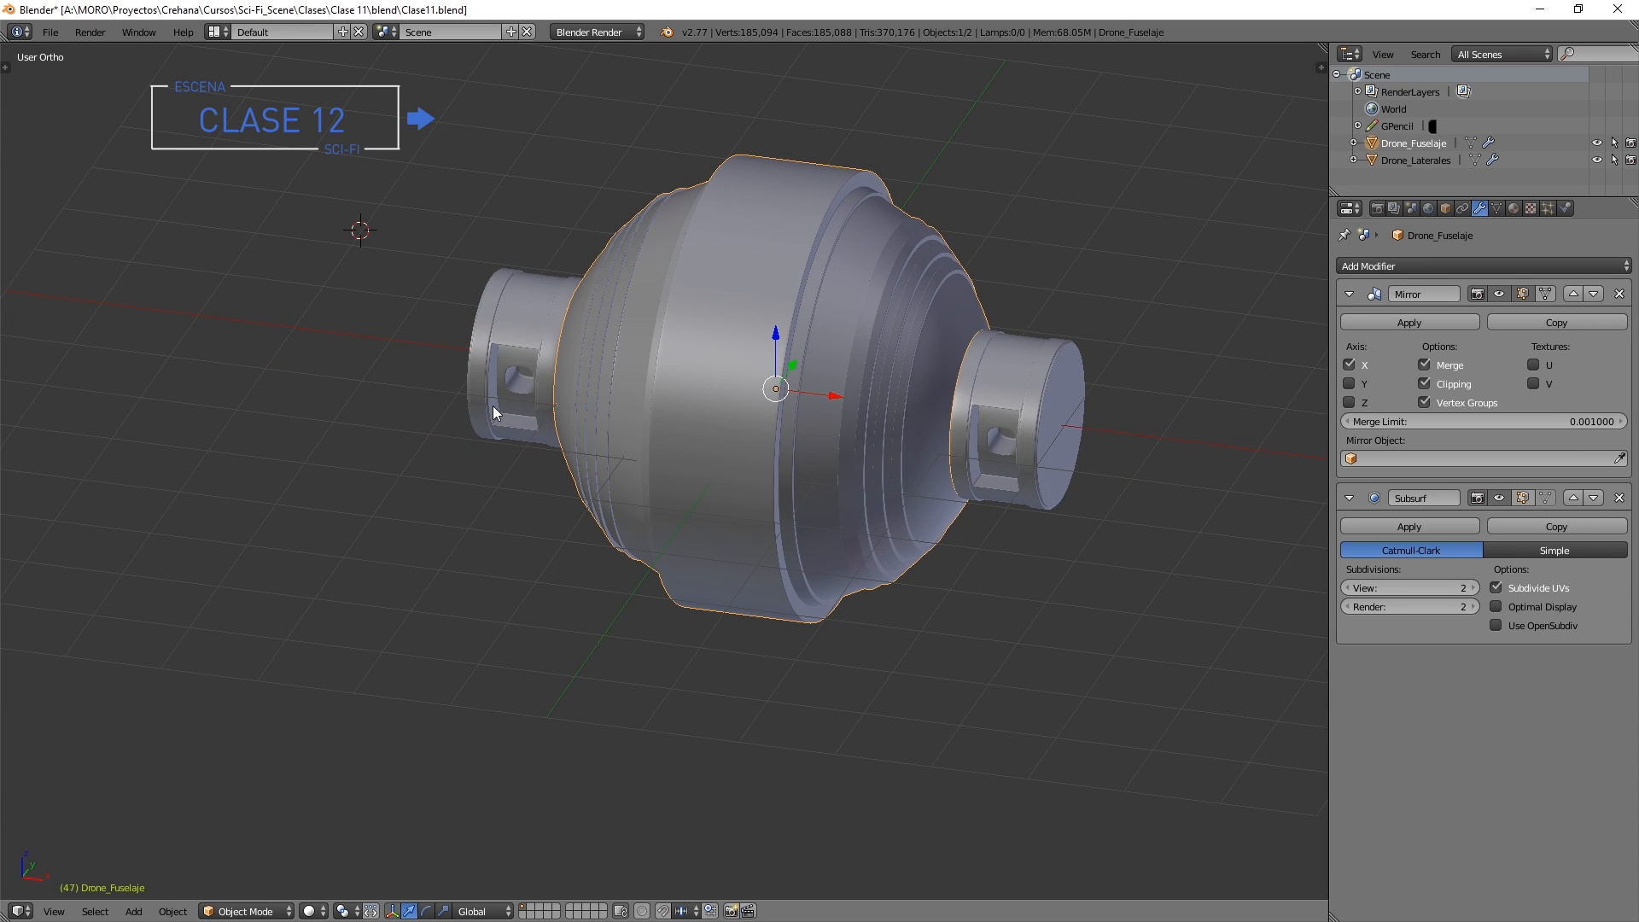
{"action": "mouse_move", "coordinate": [567, 408]}
{"action": "middle_mouse_down"}
{"action": "mouse_move", "coordinate": [535, 404]}
{"action": "mouse_move", "coordinate": [537, 374]}
{"action": "mouse_move", "coordinate": [565, 387]}
{"action": "middle_mouse_up"}
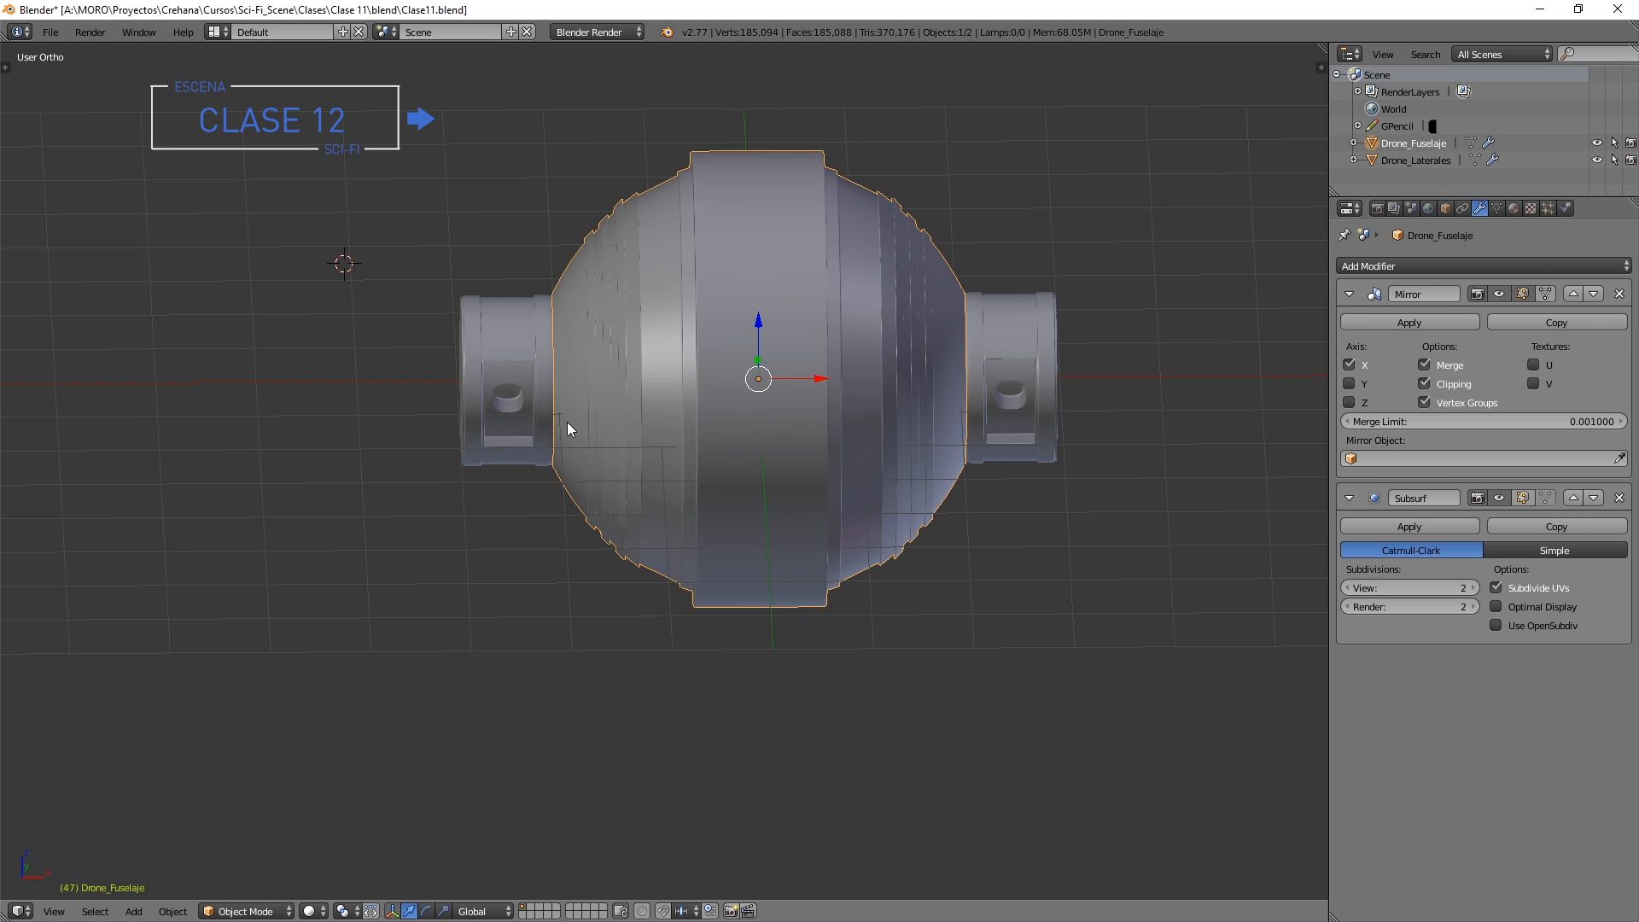